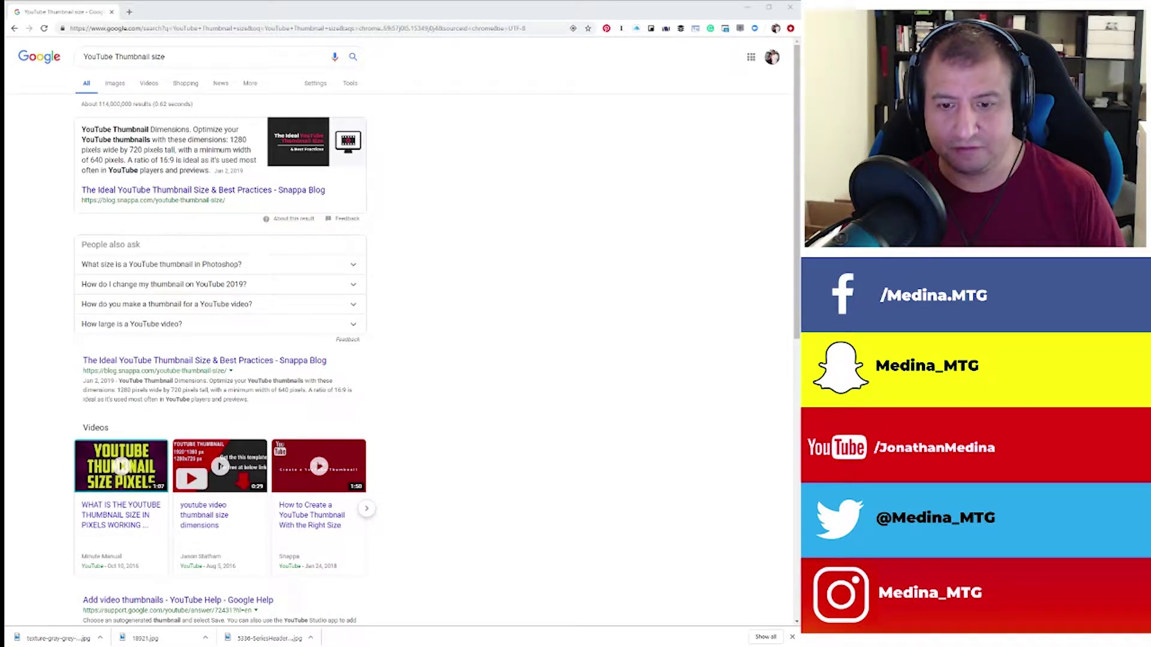
pyautogui.hotkey('alt', 'Tab')
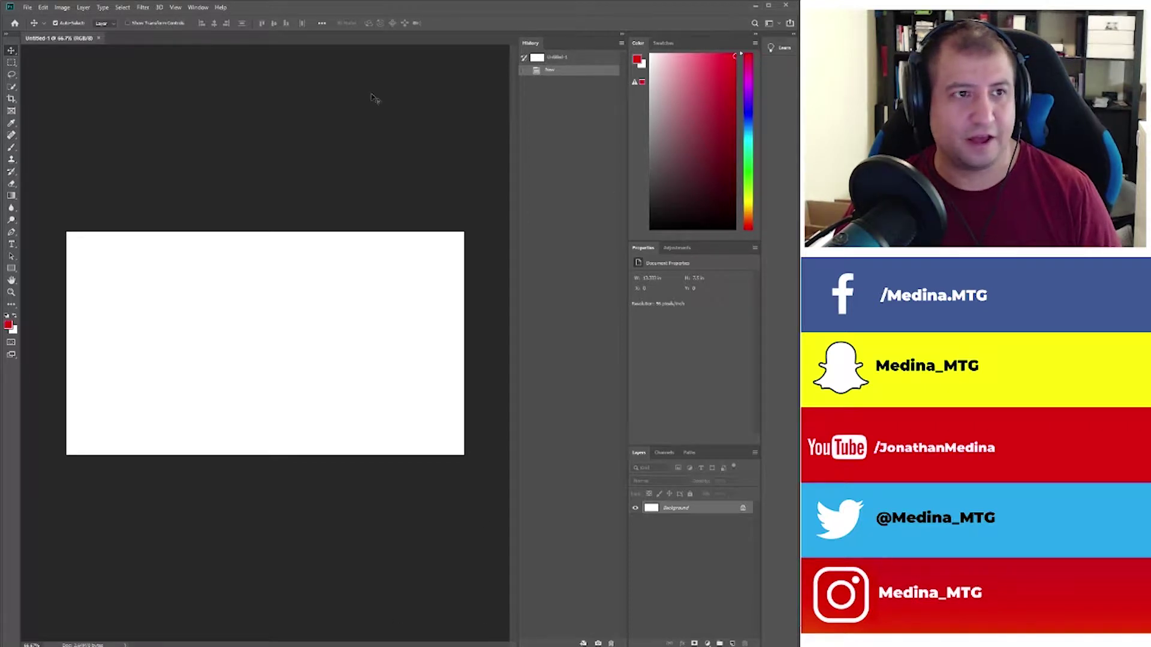
pyautogui.click(757, 8)
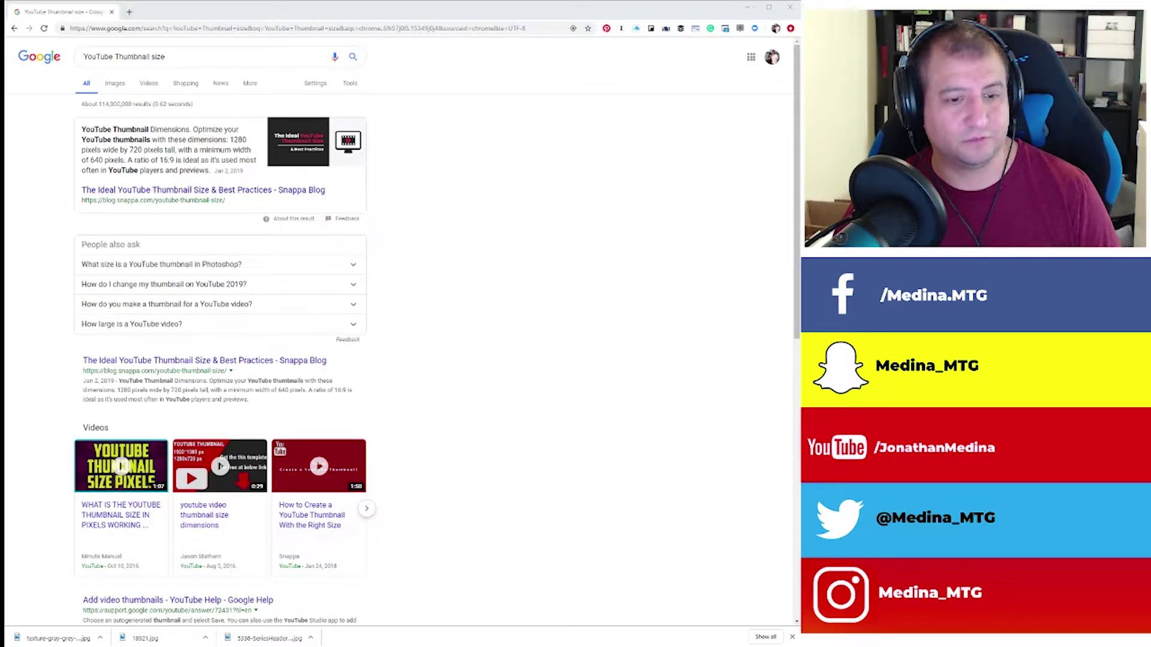
# Search the web for "nahiri the harbinger" in a new browser tab.
pyautogui.click(129, 11)
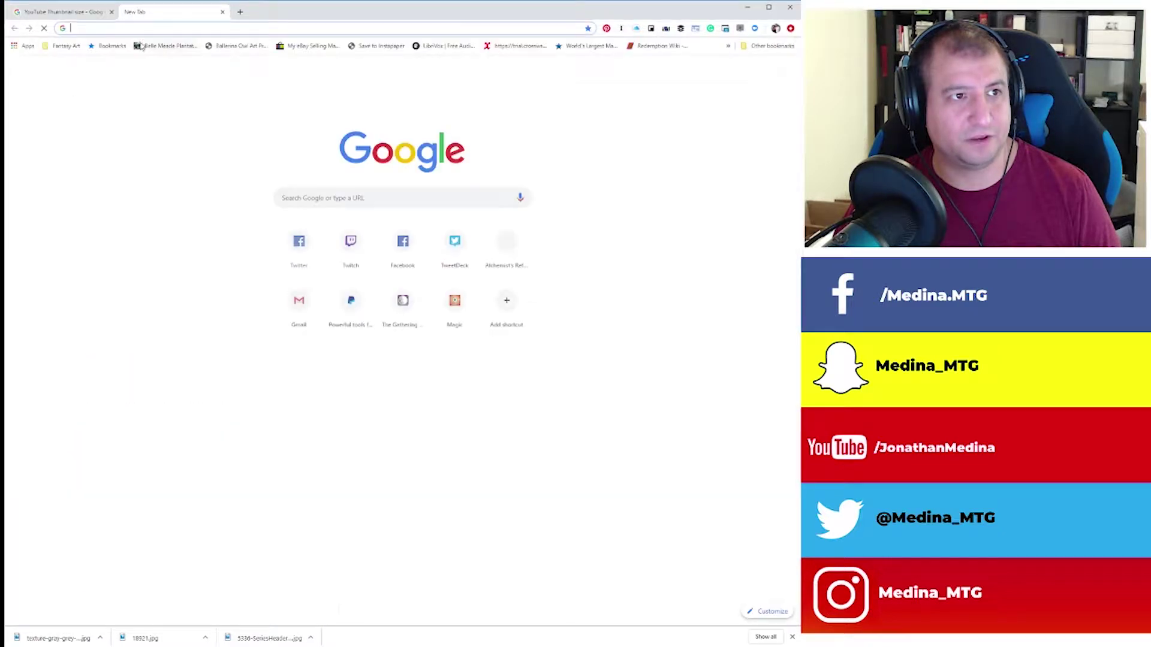
pyautogui.click(297, 193)
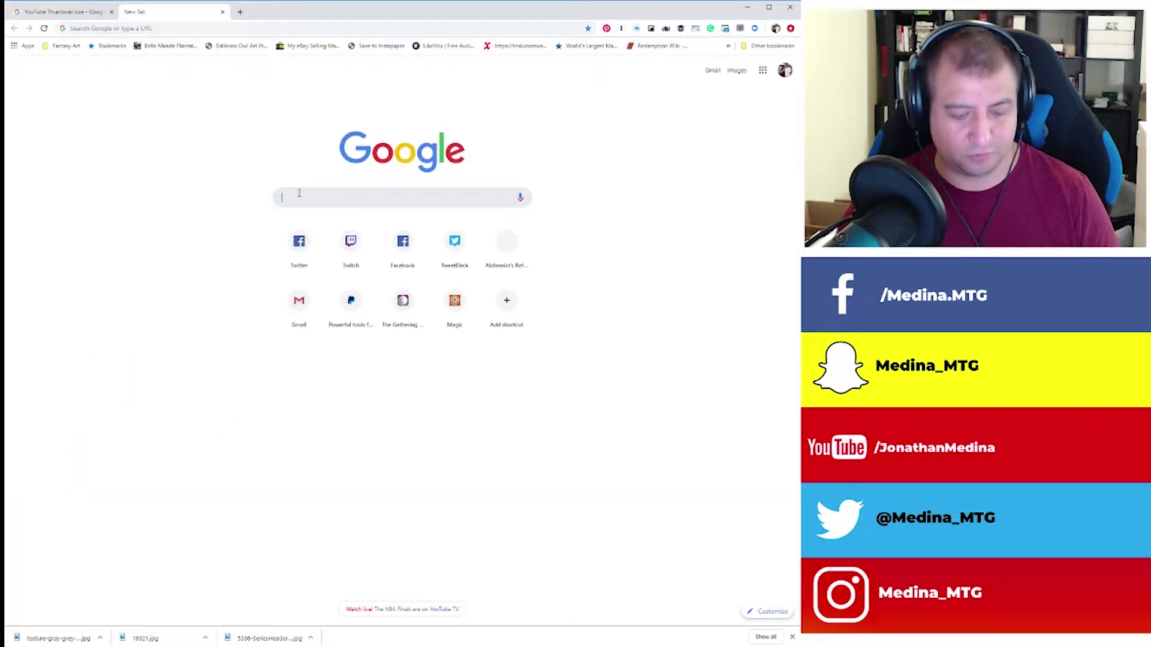
pyautogui.write('nahiri the')
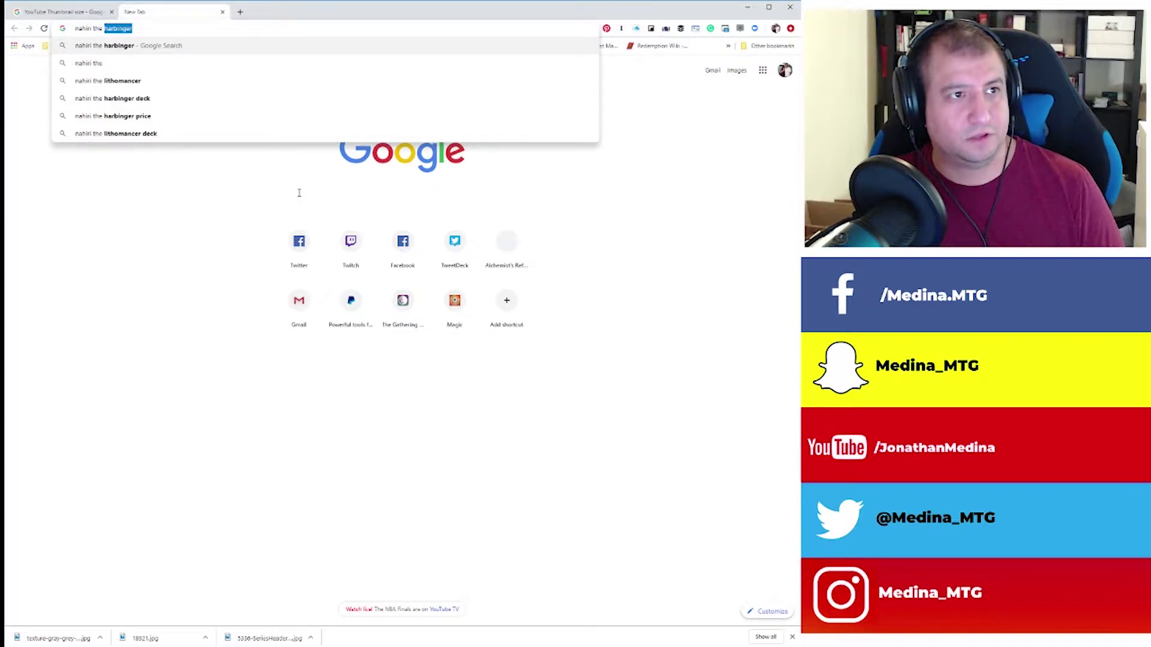
pyautogui.press('Return')
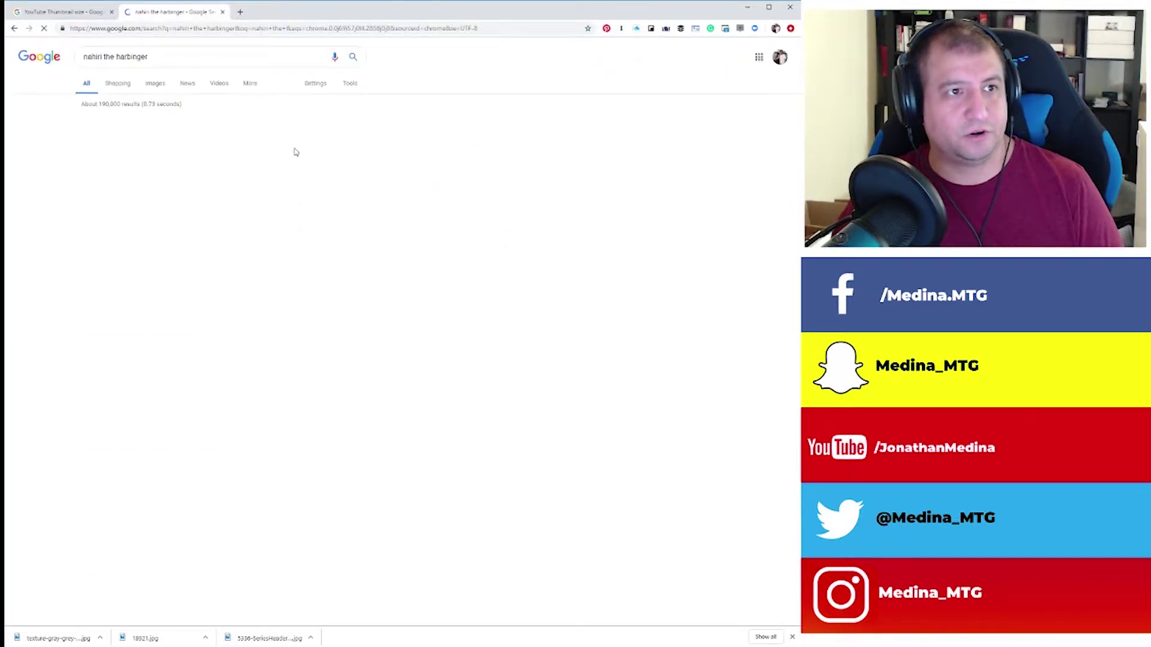
# Refine the search to "nahiri the harbinger artwork" and browse the image results.
pyautogui.click(243, 58)
pyautogui.write('artwork')
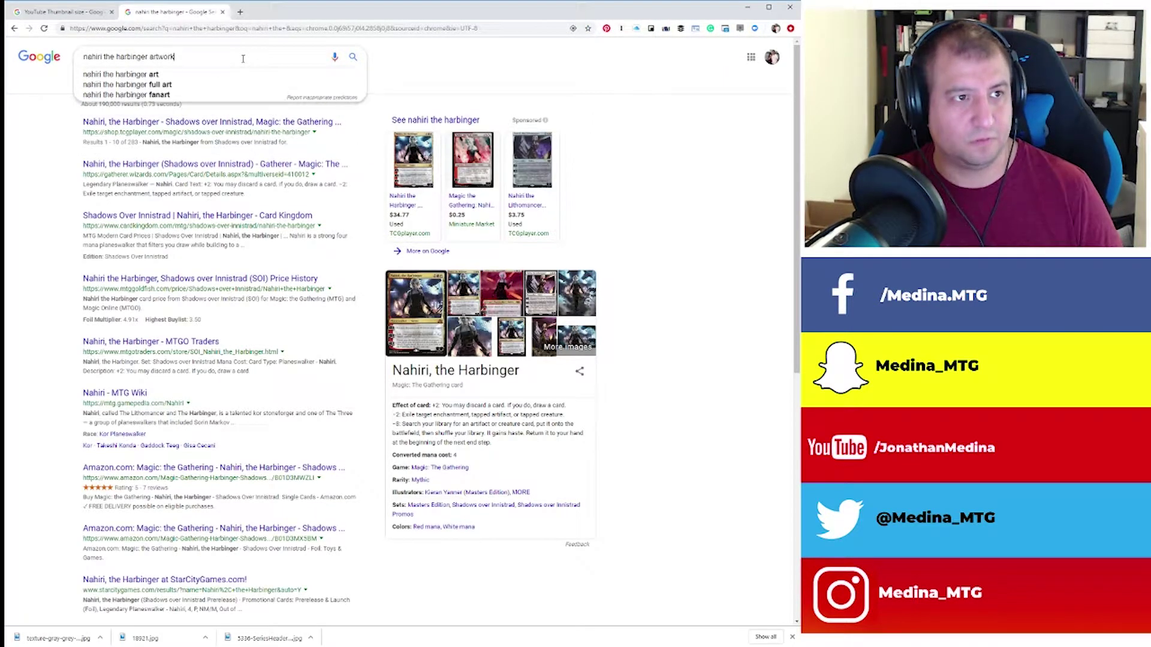
pyautogui.press('Return')
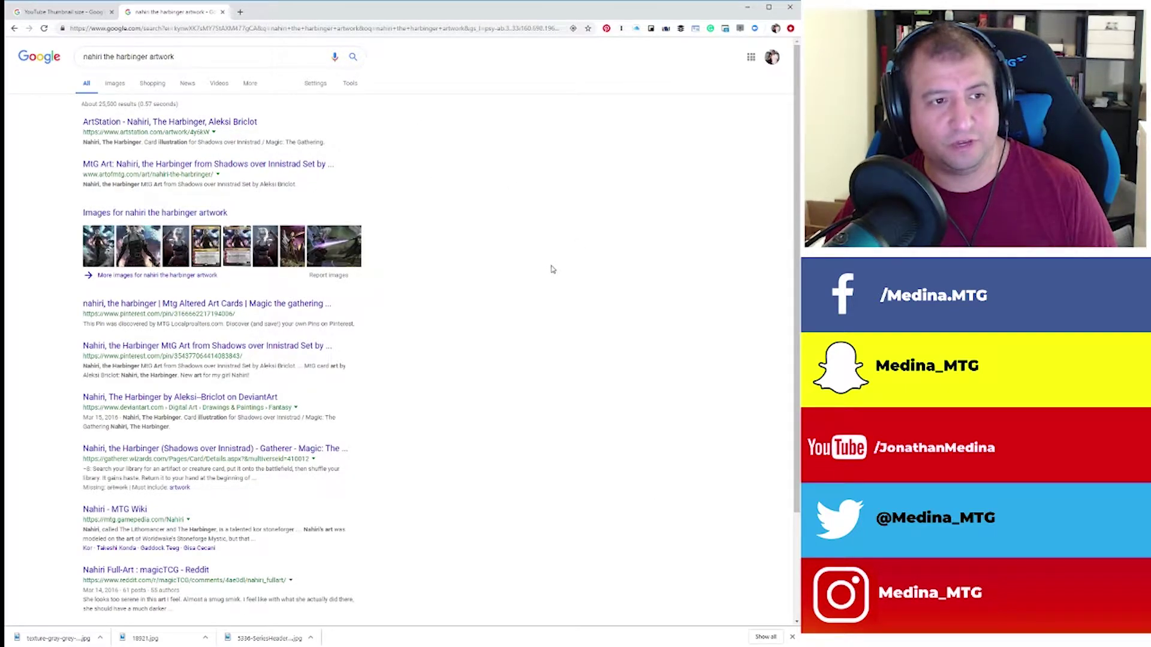
pyautogui.click(115, 83)
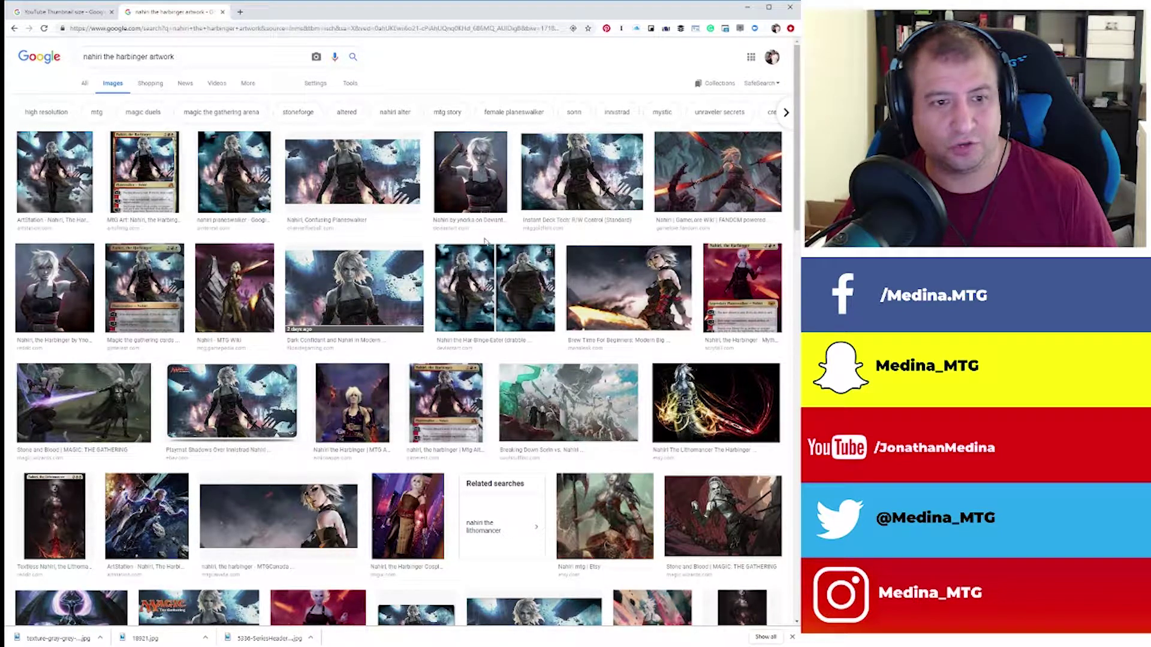
pyautogui.scroll(-2, 456, 232)
pyautogui.scroll(-2, 351, 420)
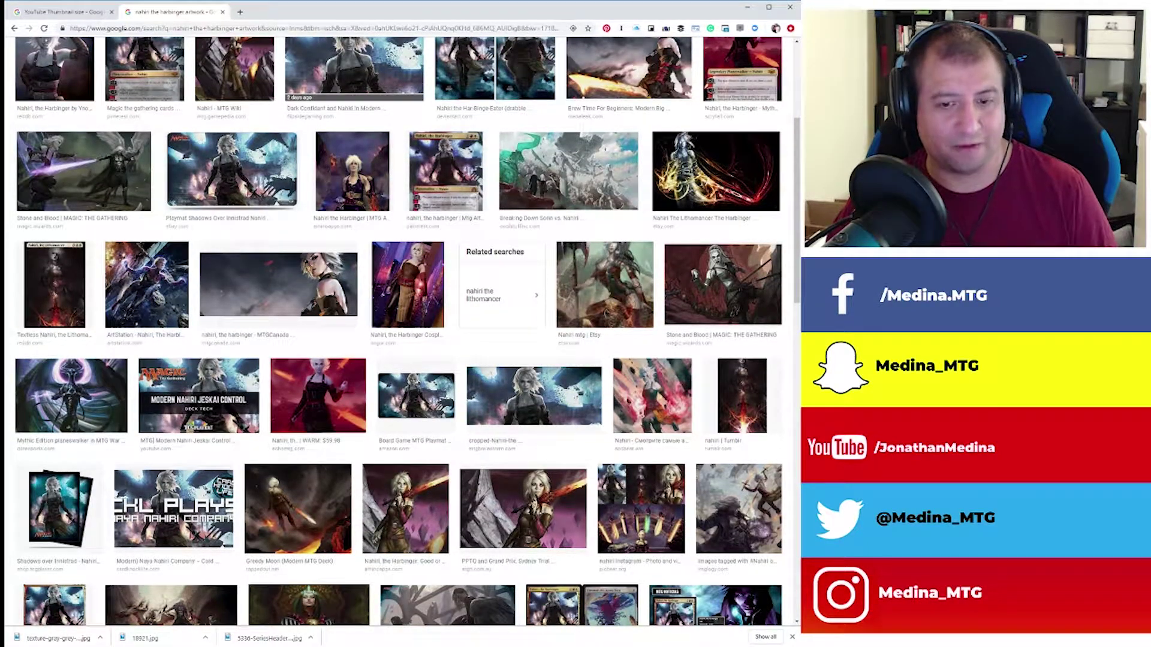
# Preview the Mythic Edition Nahiri card in the image results, and open the preview of the plain red artwork without the card frame.
pyautogui.hotkey('alt', 'Tab')
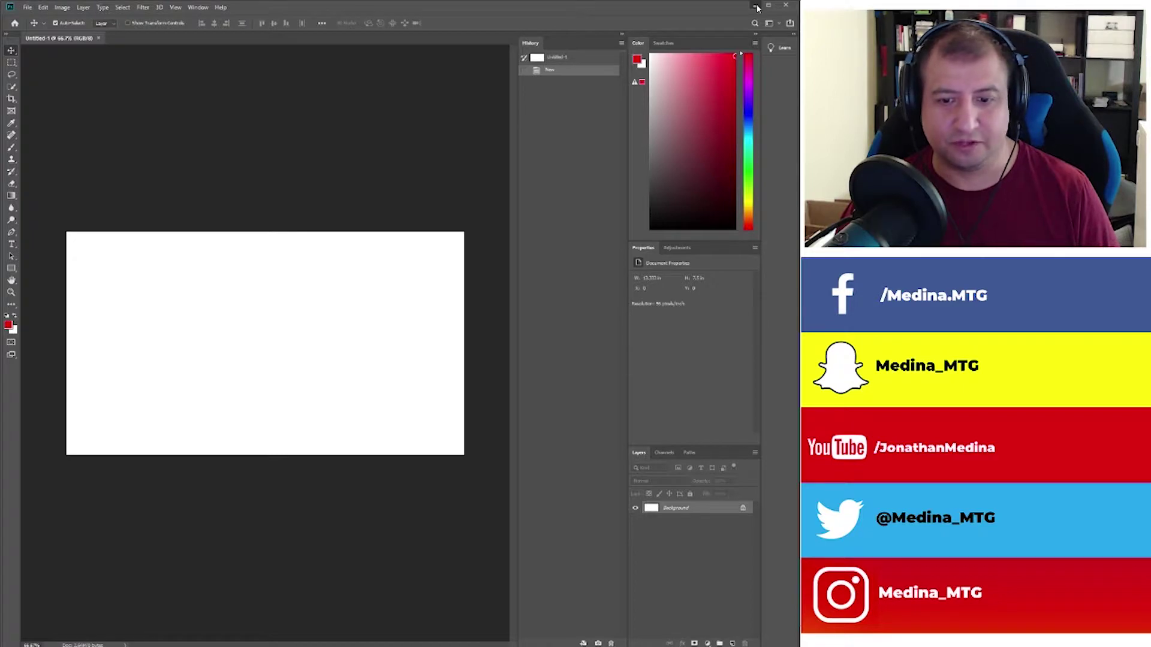
pyautogui.click(756, 7)
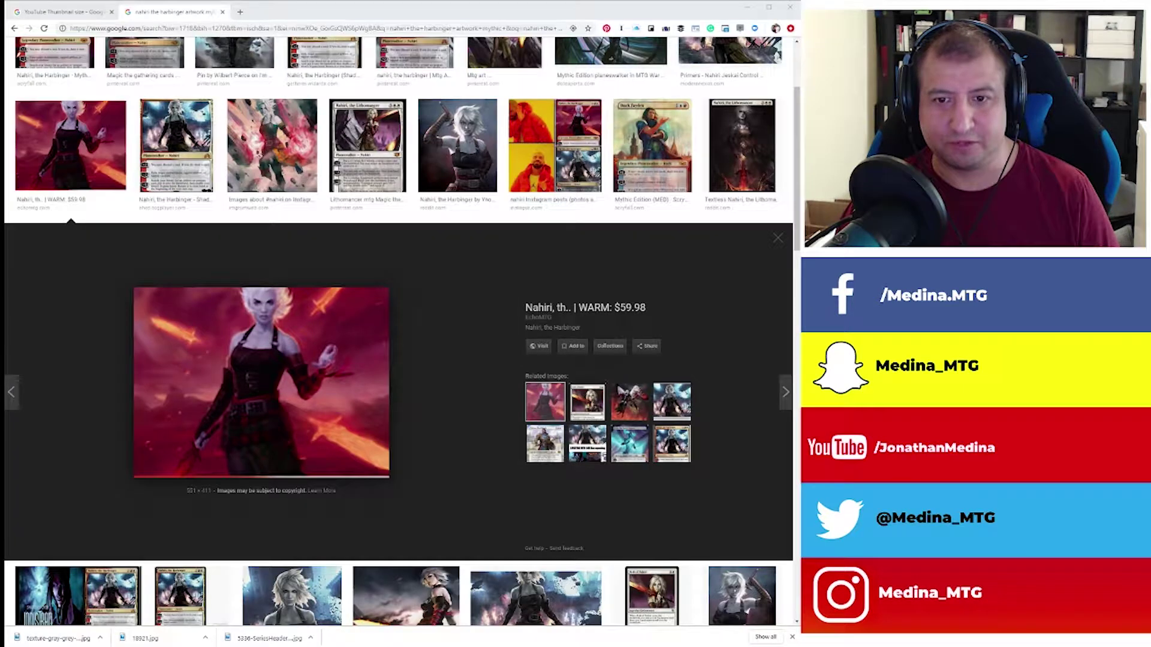
pyautogui.scroll(3, 457, 300)
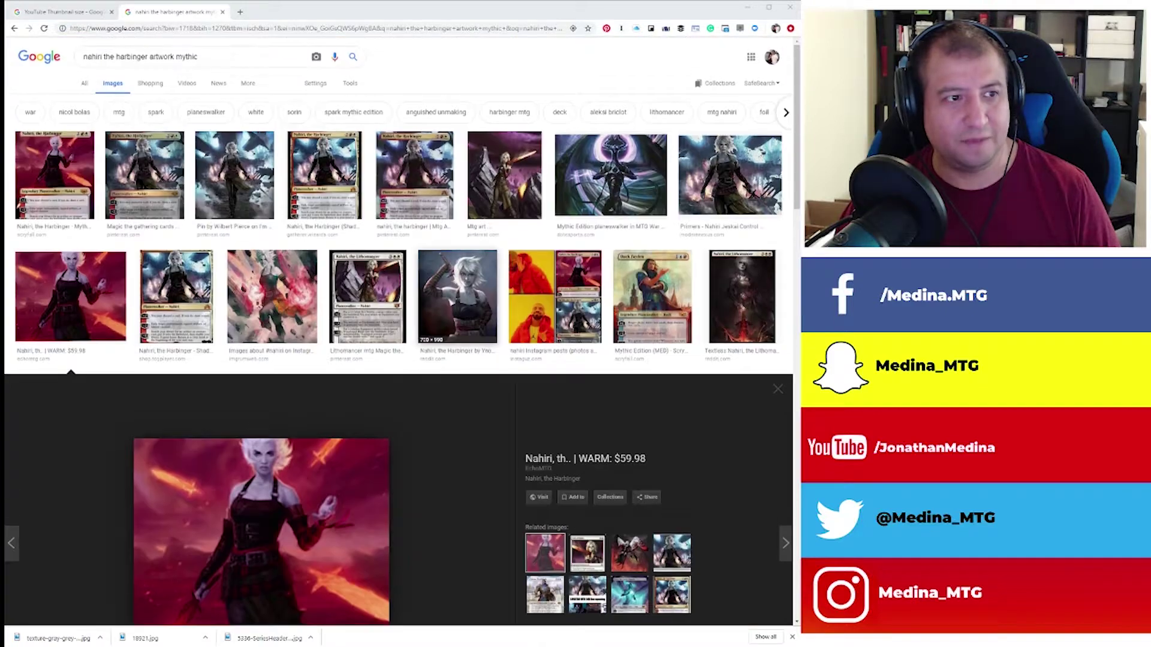
pyautogui.click(54, 175)
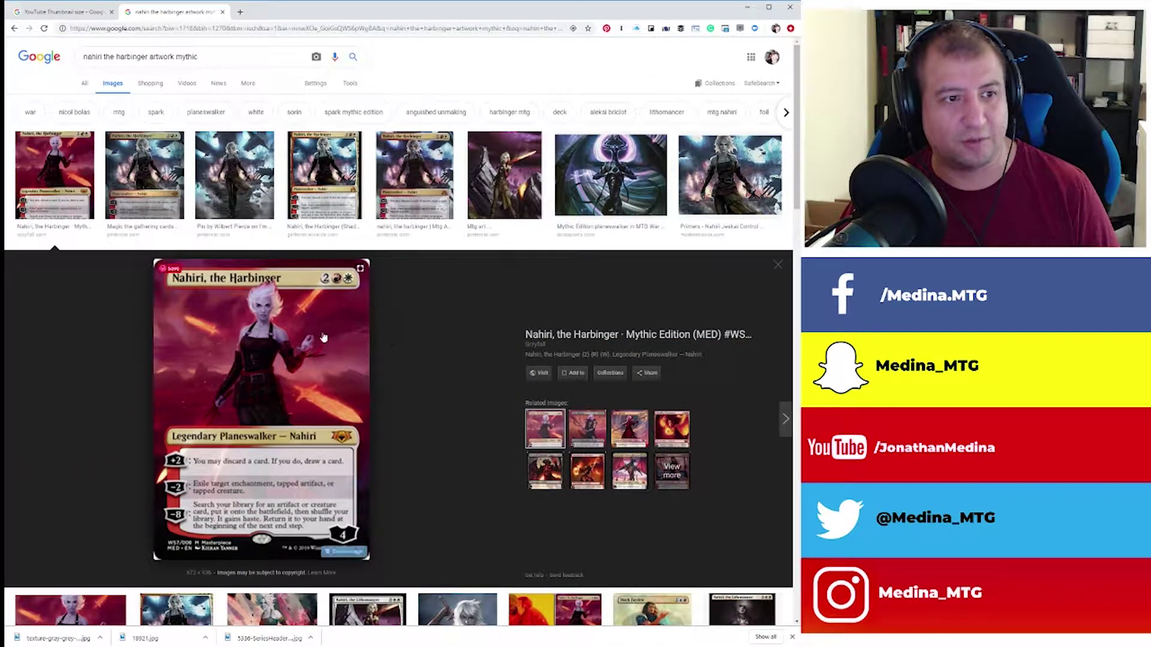
pyautogui.scroll(-5, 387, 390)
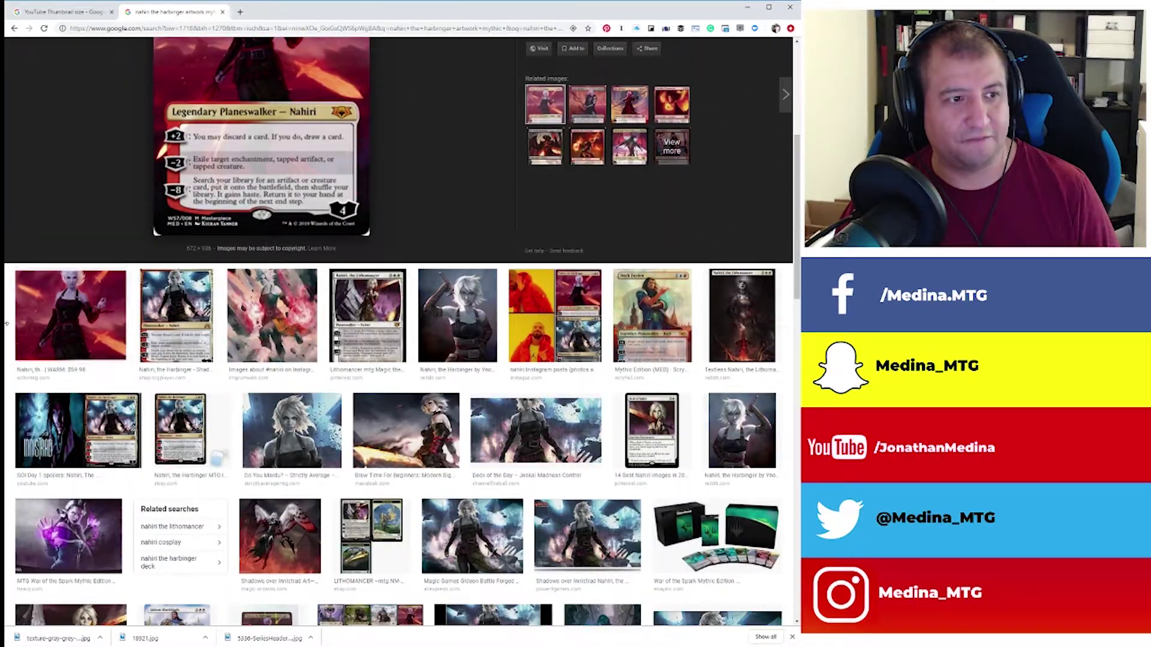
pyautogui.click(49, 310)
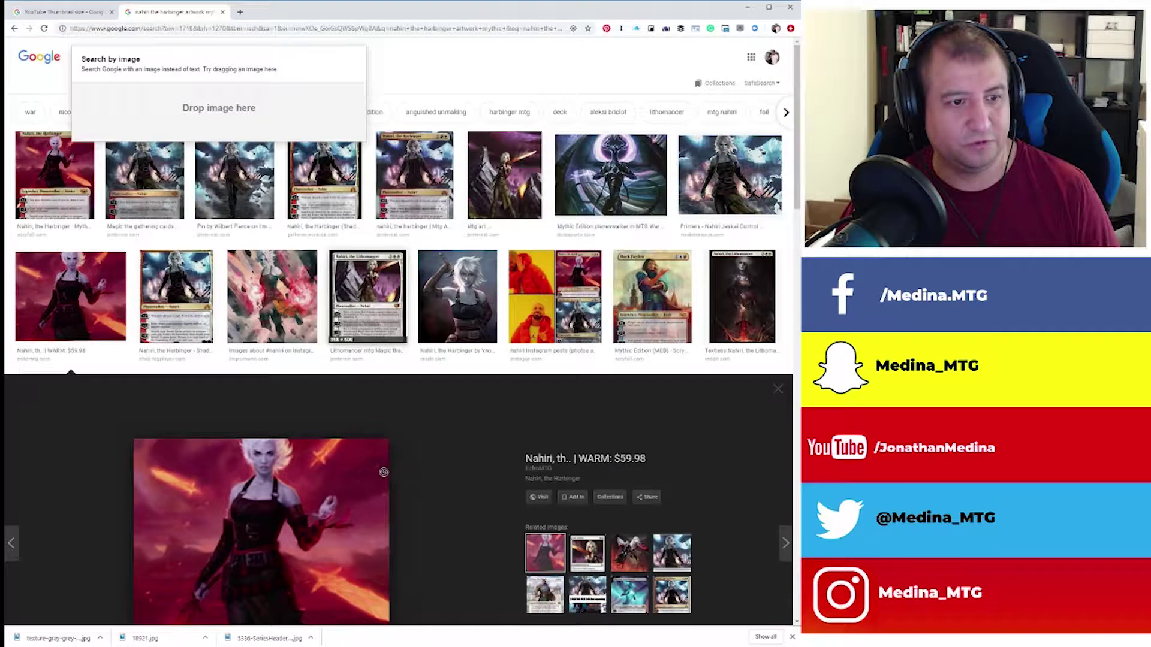
# Bring the red Nahiri artwork from the browser's image preview into the blank Photoshop document as a placed image.
pyautogui.moveTo(385, 473); pyautogui.dragTo(339, 439)
pyautogui.scroll(-3, 339, 439)
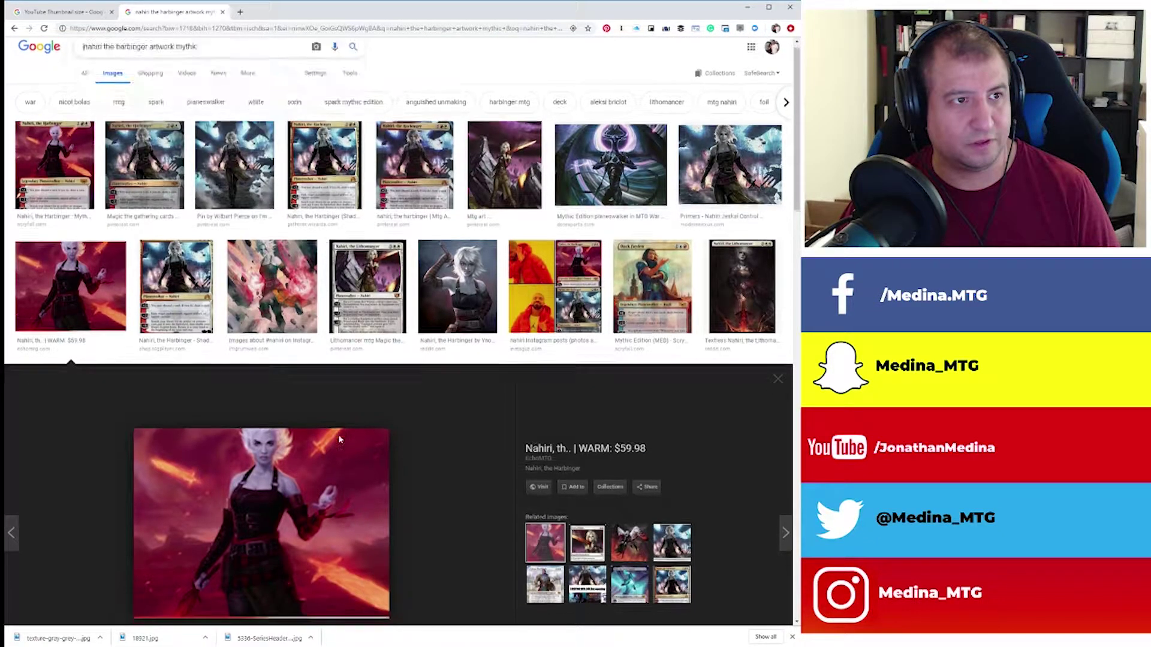
pyautogui.hotkey('alt', 'Tab')
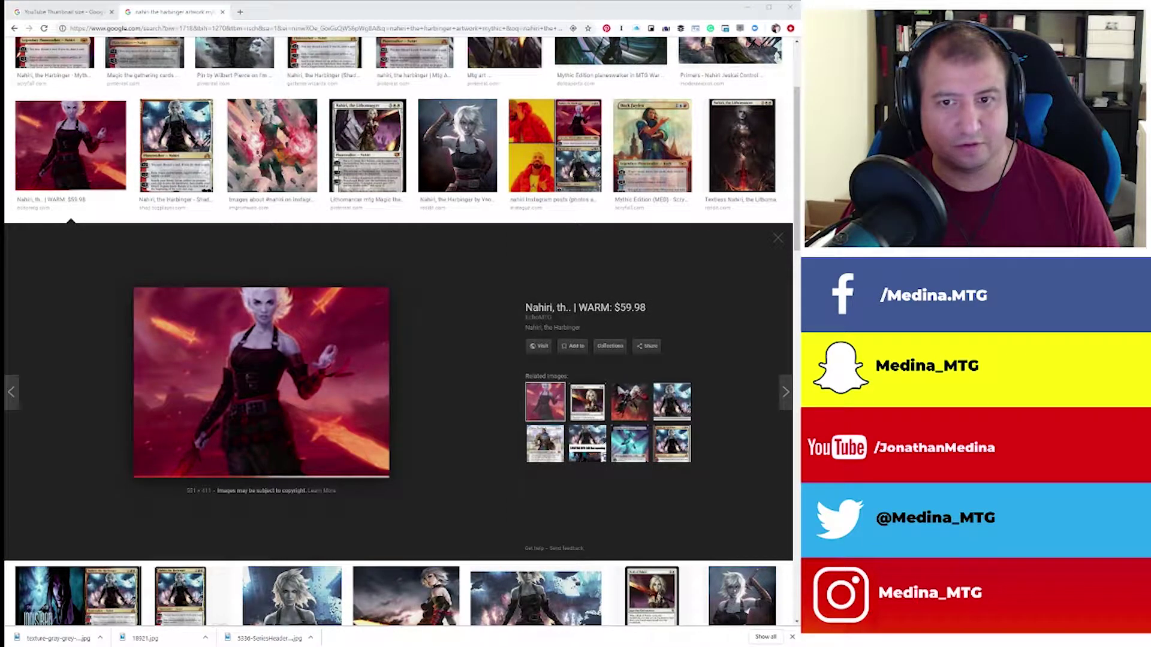
pyautogui.hotkey('alt', 'Tab')
pyautogui.moveTo(339, 439); pyautogui.dragTo(324, 419)
pyautogui.hotkey('alt', 'Tab')
pyautogui.scroll(-1, 399, 299)
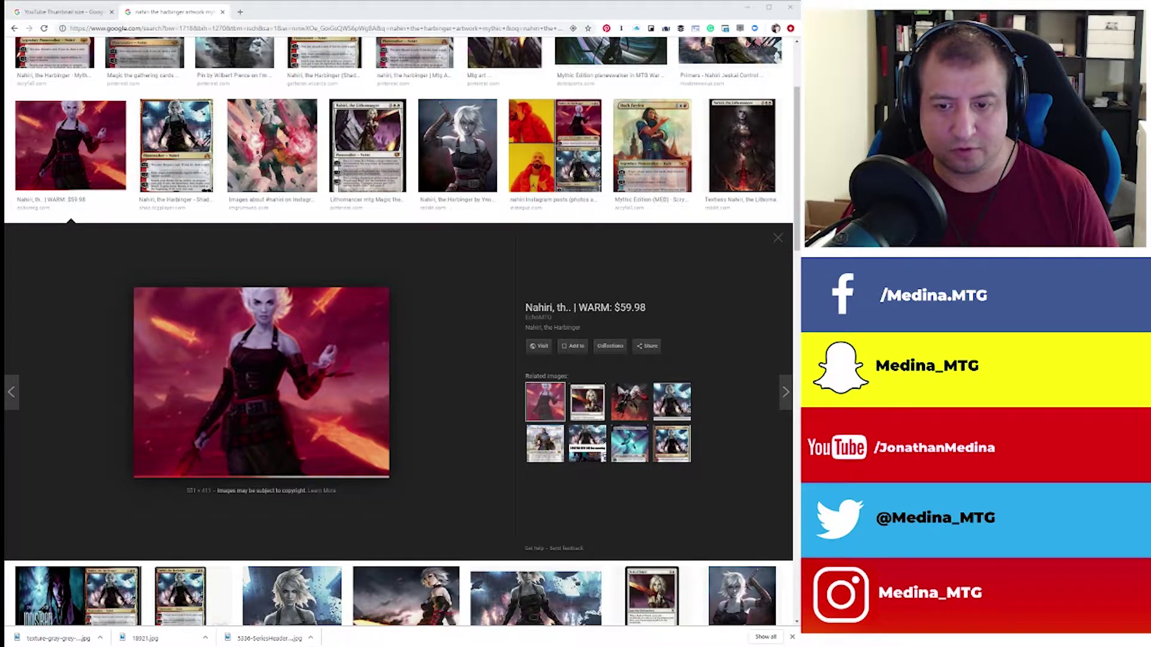
pyautogui.hotkey('alt', 'Tab')
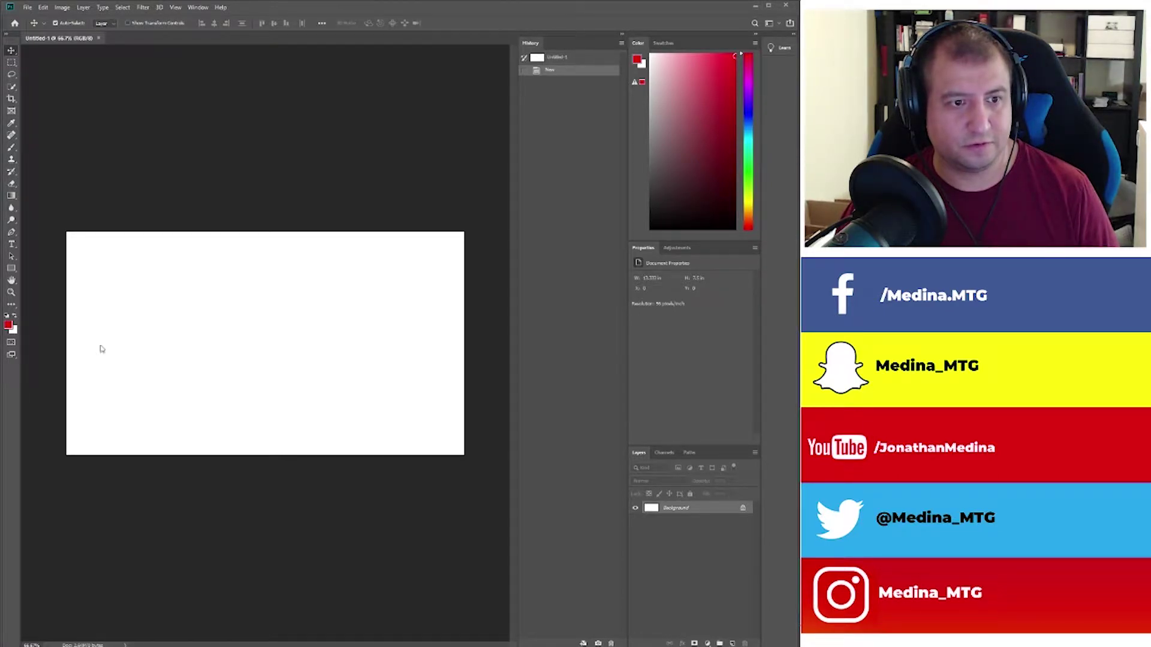
pyautogui.moveTo(101, 347); pyautogui.dragTo(228, 354)
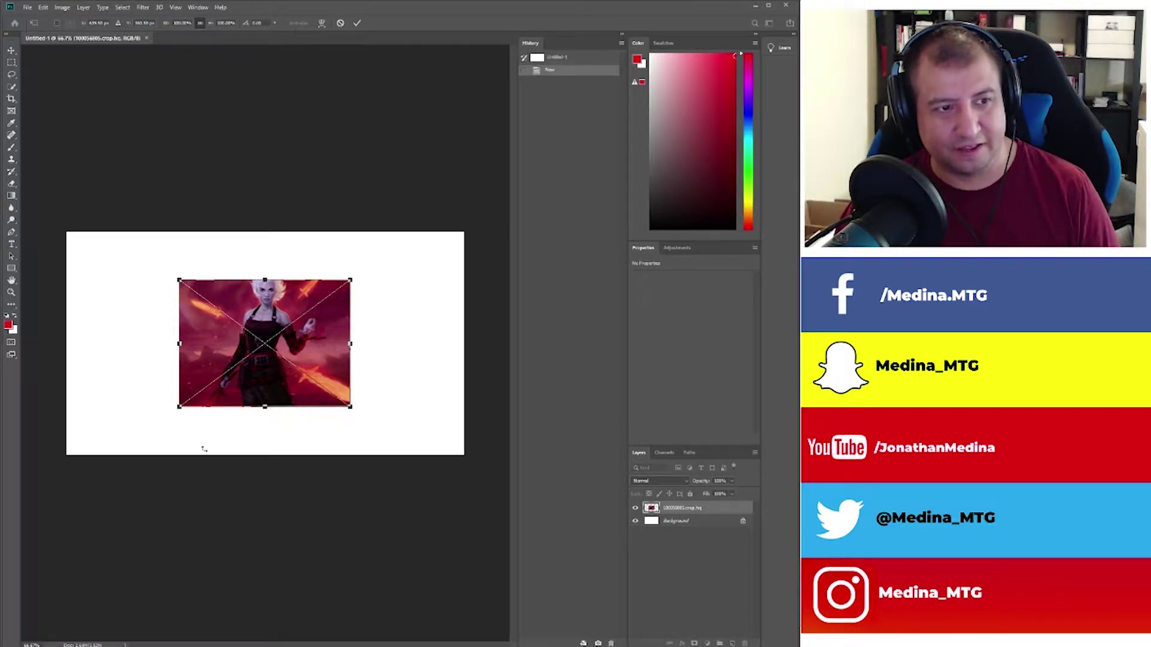
# Enlarge the placed artwork to the full canvas width, position it so the figure's head is in frame, and commit the placement.
pyautogui.moveTo(222, 339); pyautogui.dragTo(341, 393)
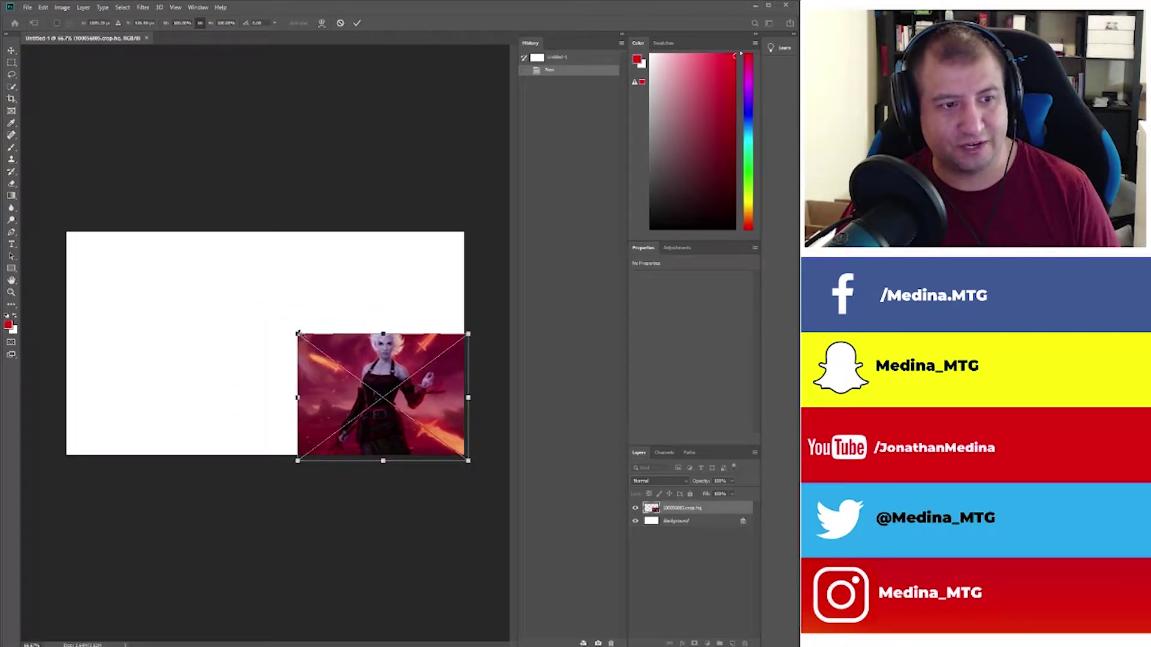
pyautogui.moveTo(298, 333); pyautogui.dragTo(66, 160)
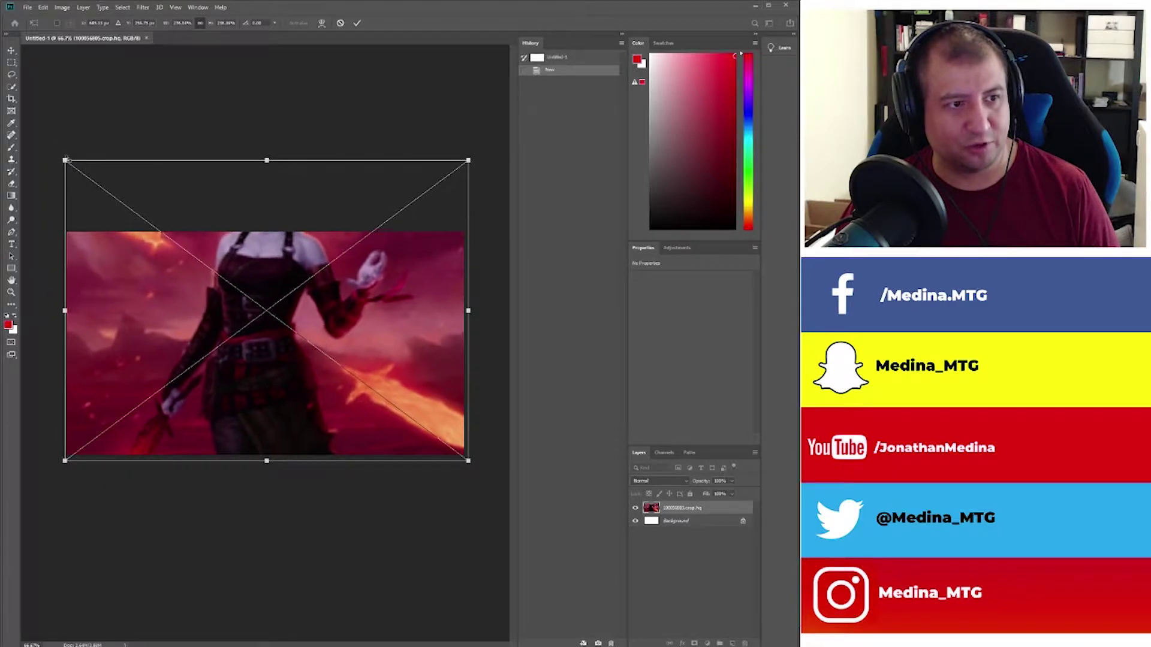
pyautogui.moveTo(415, 318); pyautogui.dragTo(411, 391)
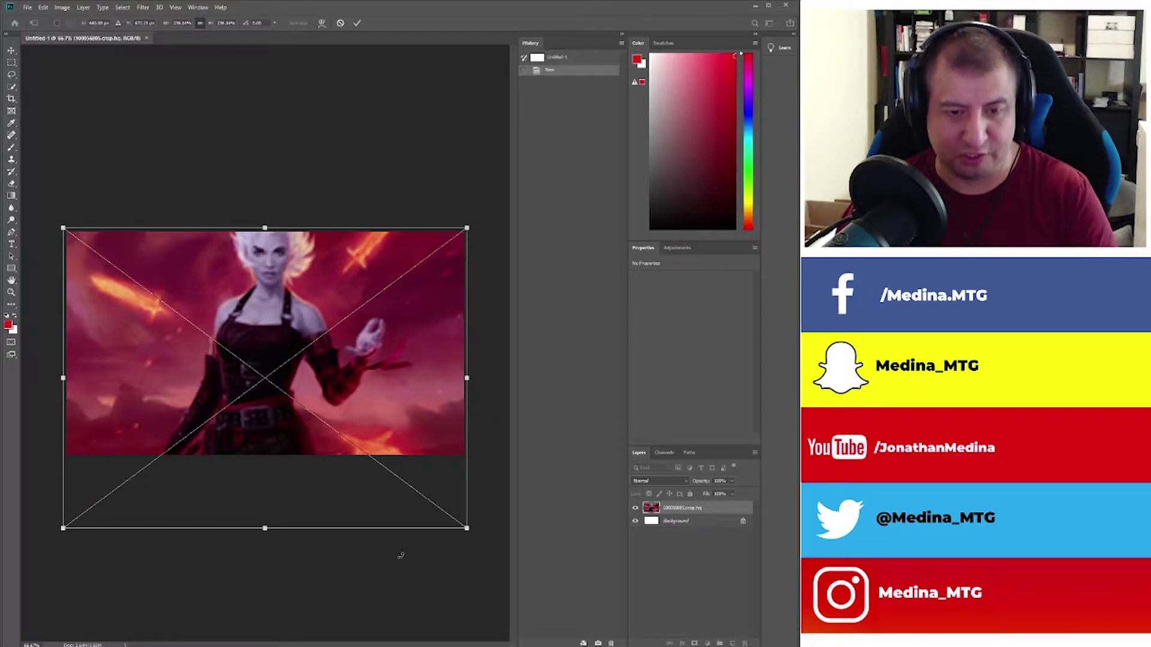
pyautogui.press('Return')
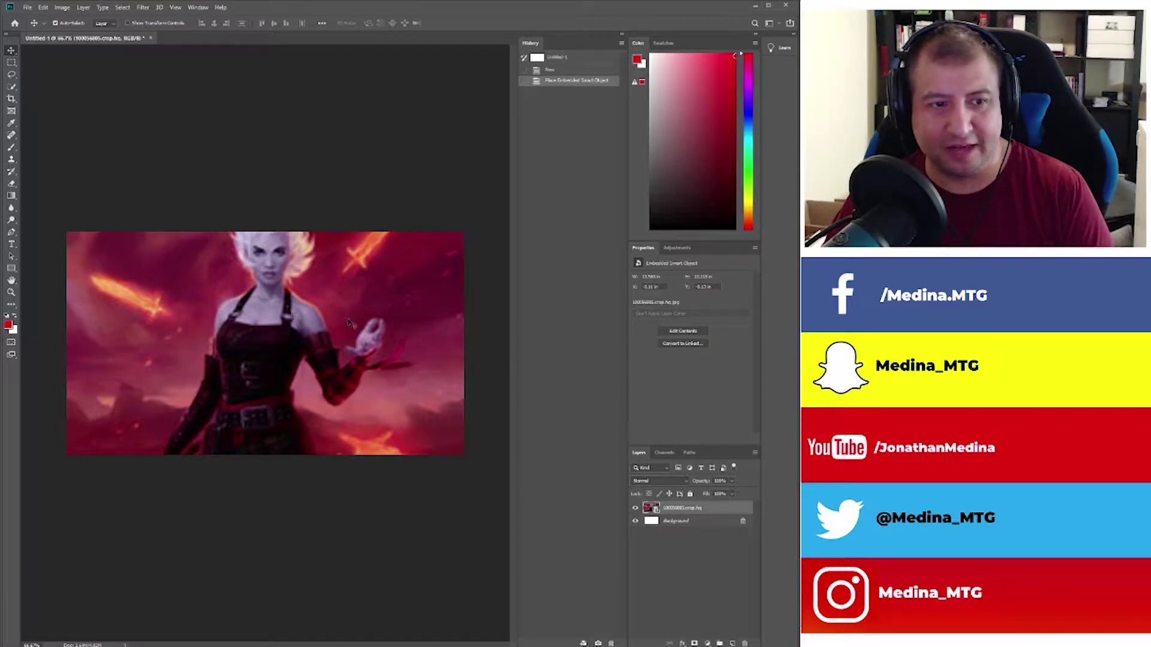
pyautogui.moveTo(331, 300); pyautogui.dragTo(337, 297)
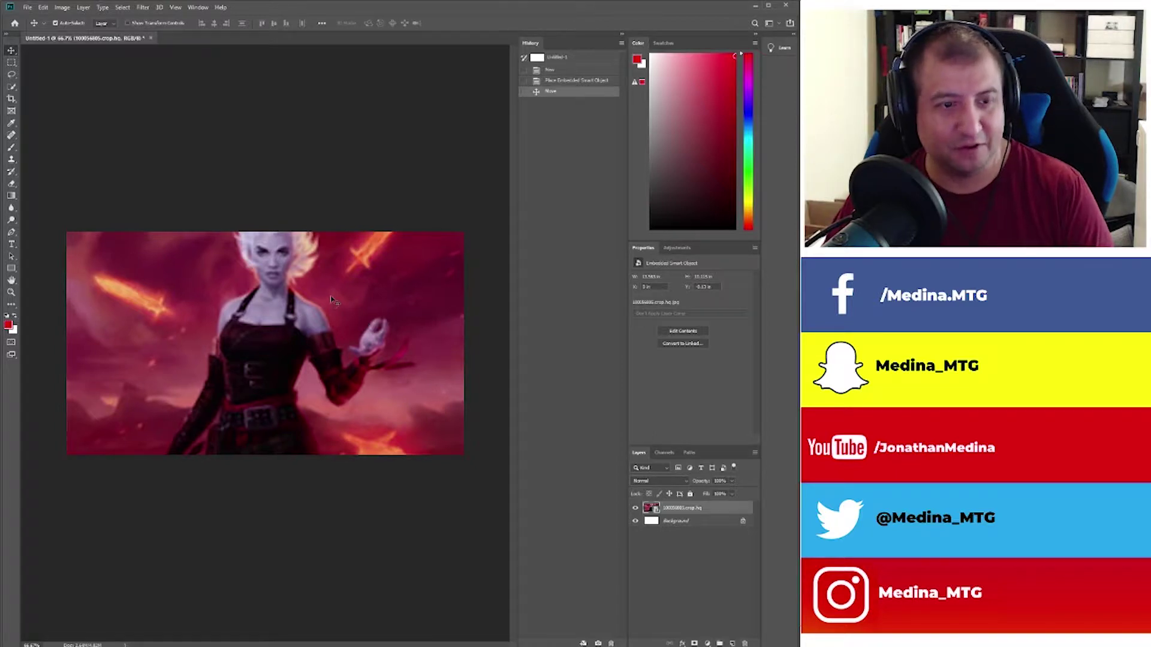
# Scale the artwork up to a head-and-shoulders close-up aligned with the canvas's upper edge, and shift the figure slightly left.
pyautogui.hotkey('ctrl', 't')
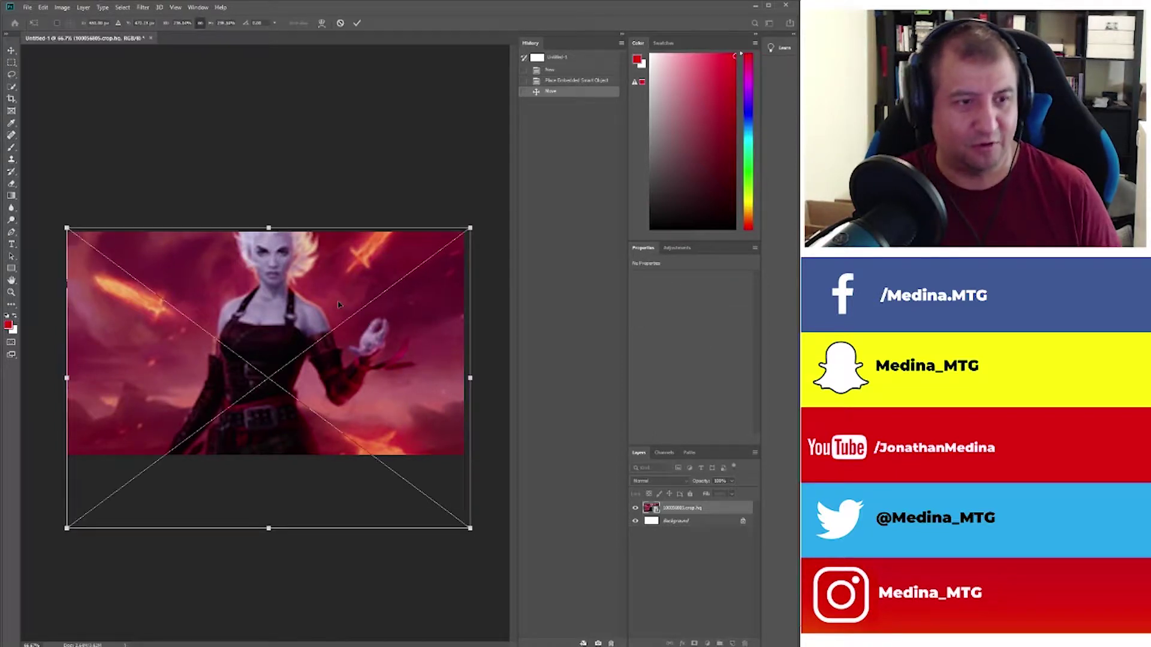
pyautogui.moveTo(72, 234); pyautogui.dragTo(2, 161)
pyautogui.moveTo(362, 367); pyautogui.dragTo(364, 431)
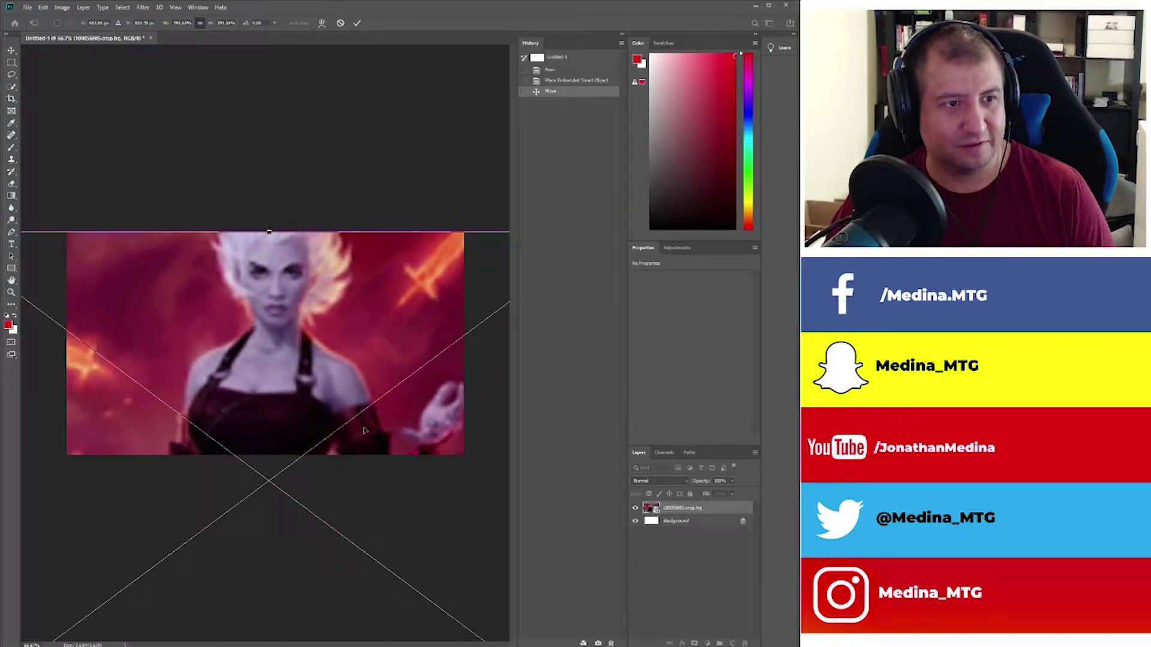
pyautogui.press('Return')
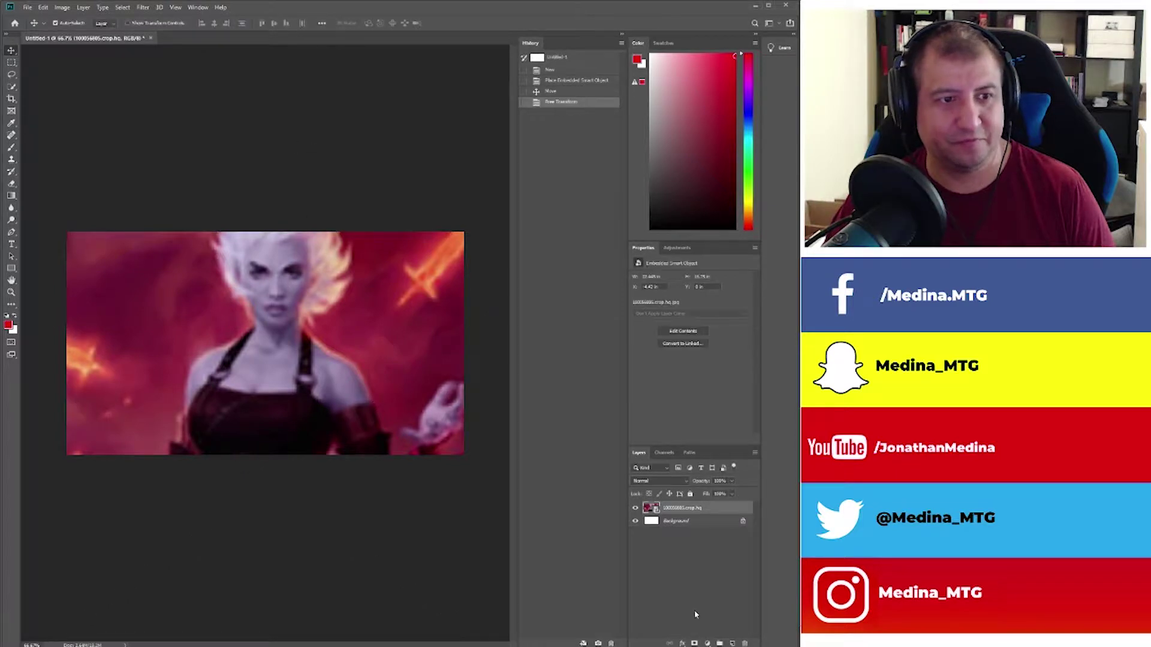
pyautogui.moveTo(437, 373); pyautogui.dragTo(410, 374)
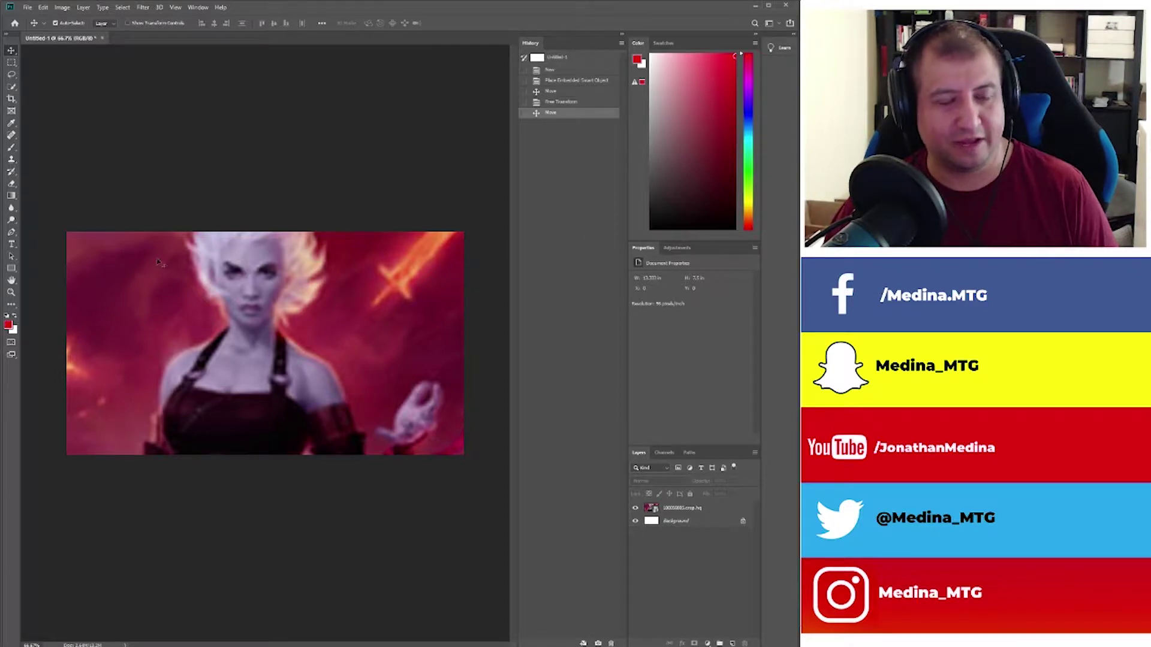
# Add a text layer over the upper left of the artwork reading "NAHIRI / Armageddon".
pyautogui.click(12, 244)
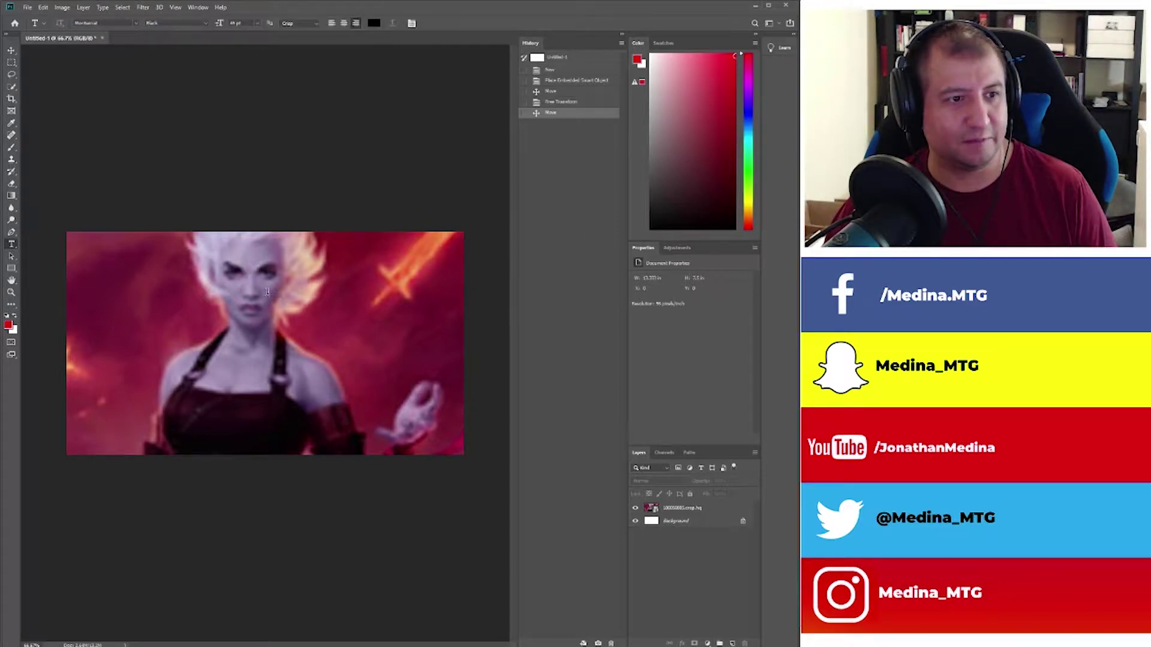
pyautogui.click(163, 281)
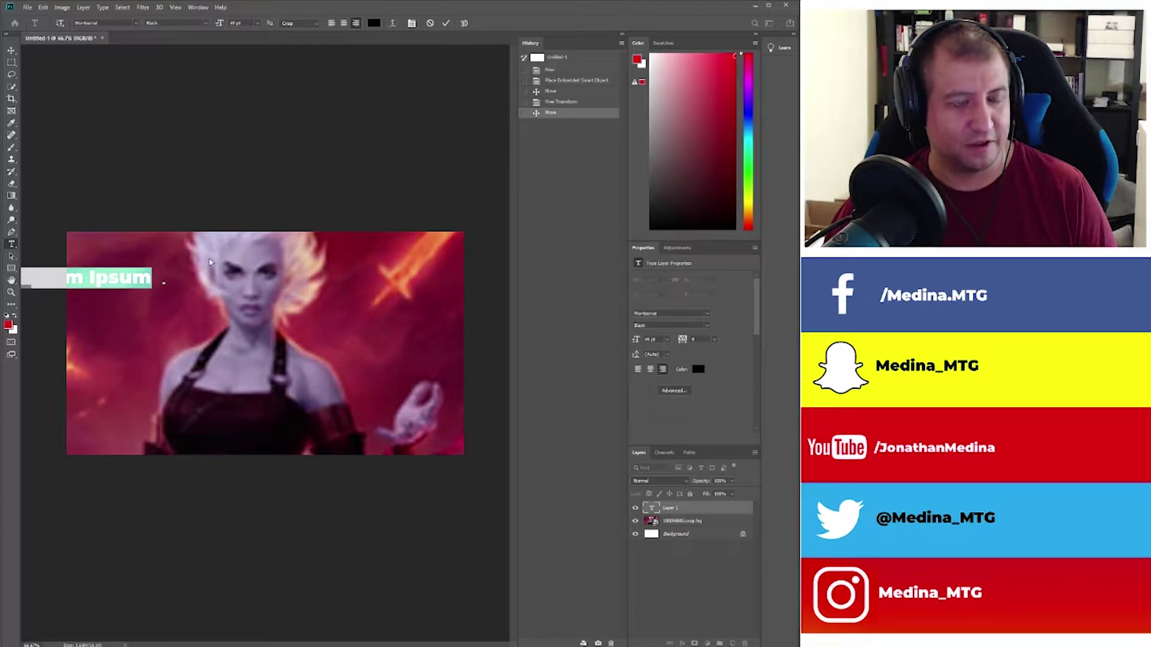
pyautogui.write('Na')
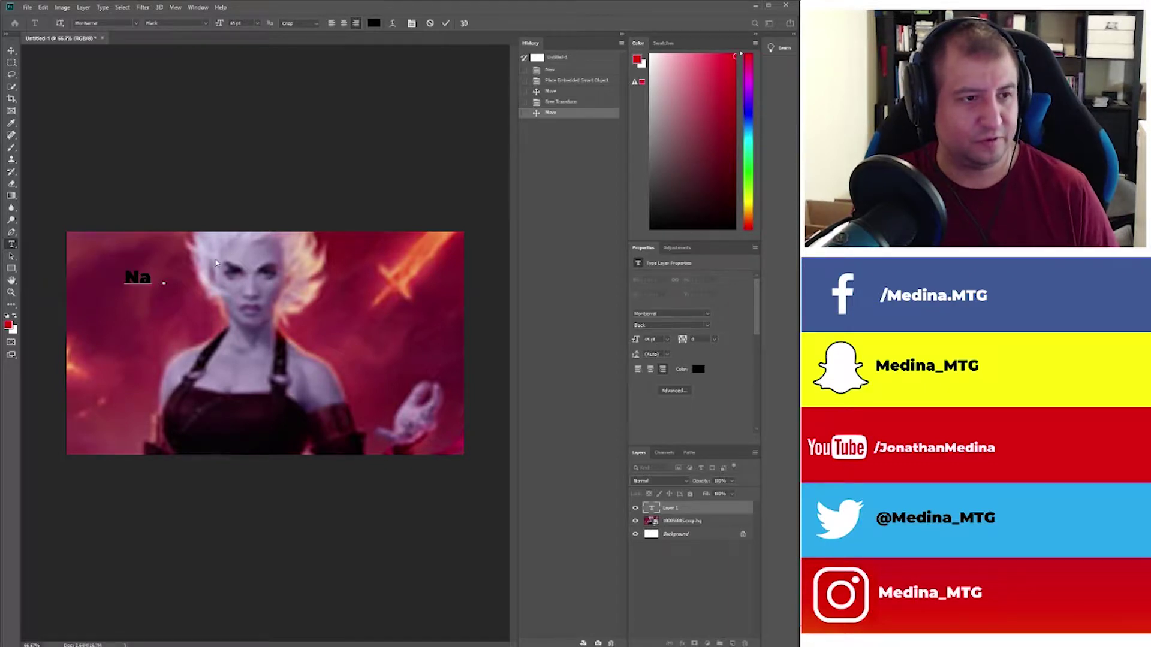
pyautogui.write('h')
pyautogui.press('BackSpace')
pyautogui.press('BackSpace')
pyautogui.write('AH')
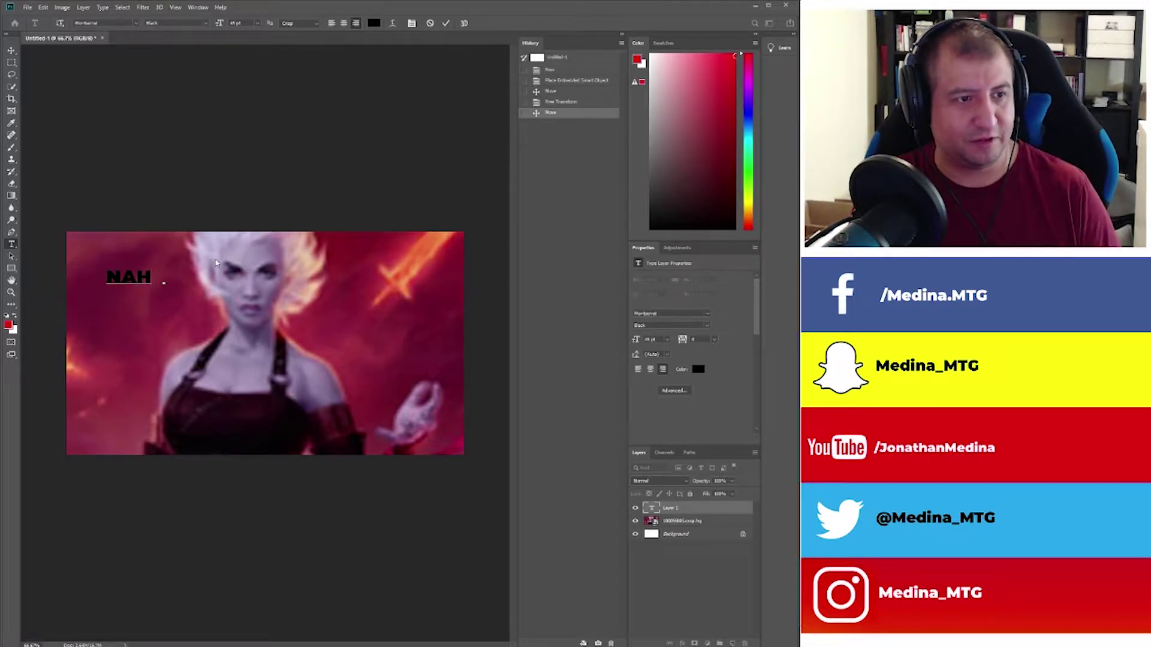
pyautogui.press('BackSpace')
pyautogui.write('HIR')
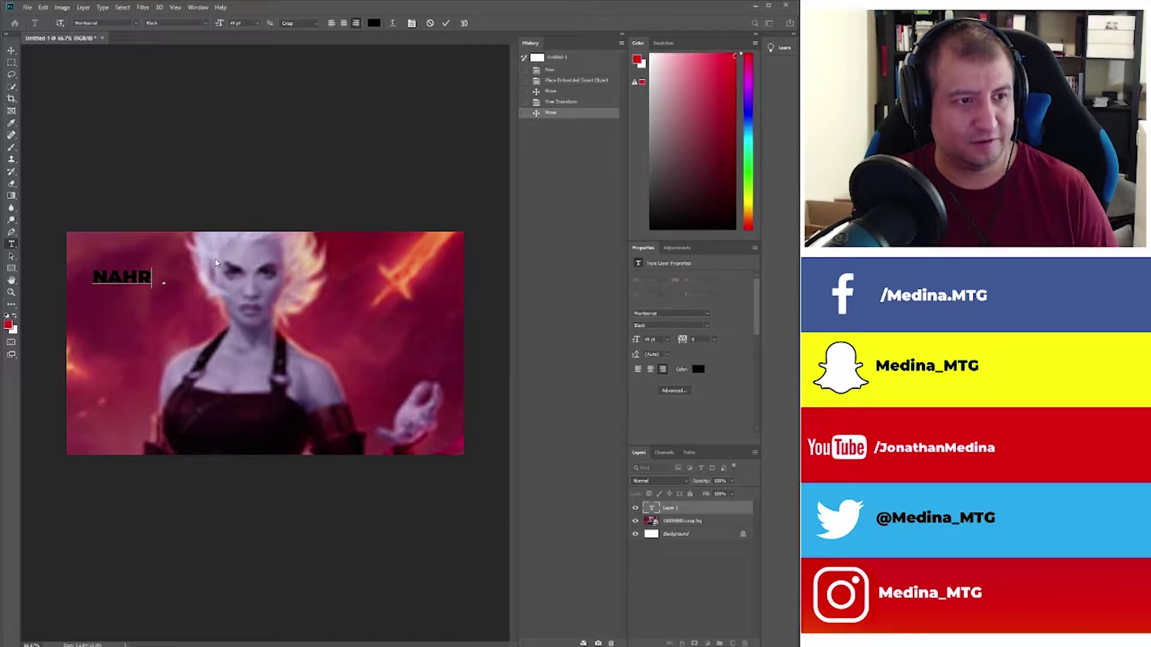
pyautogui.write('I')
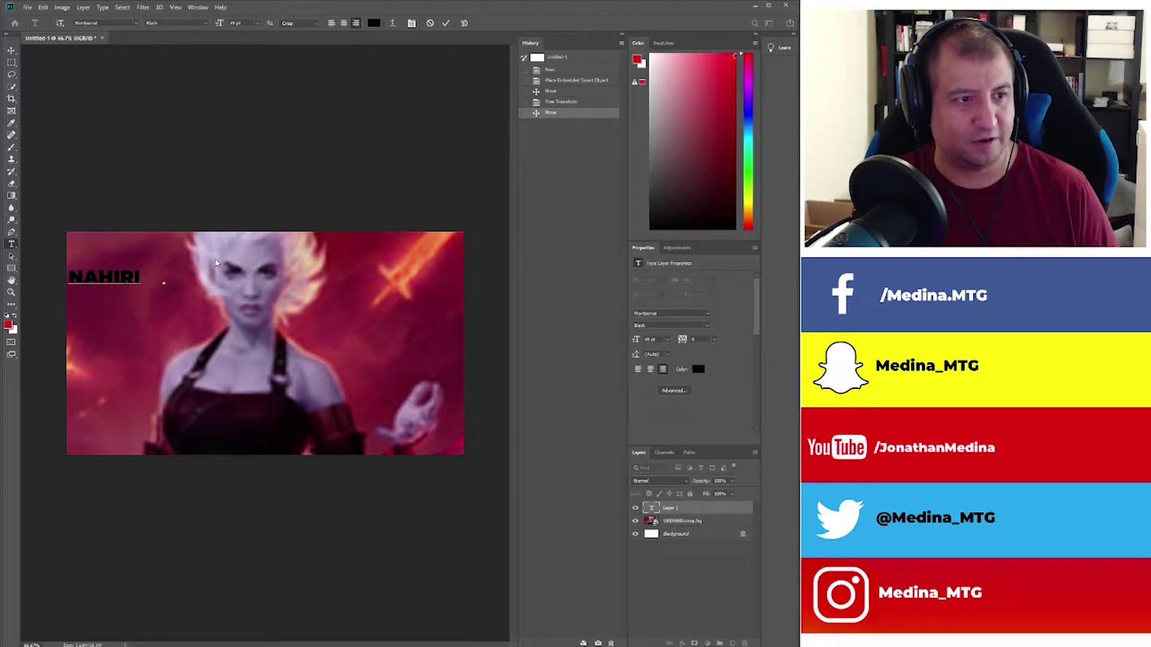
pyautogui.write(' /')
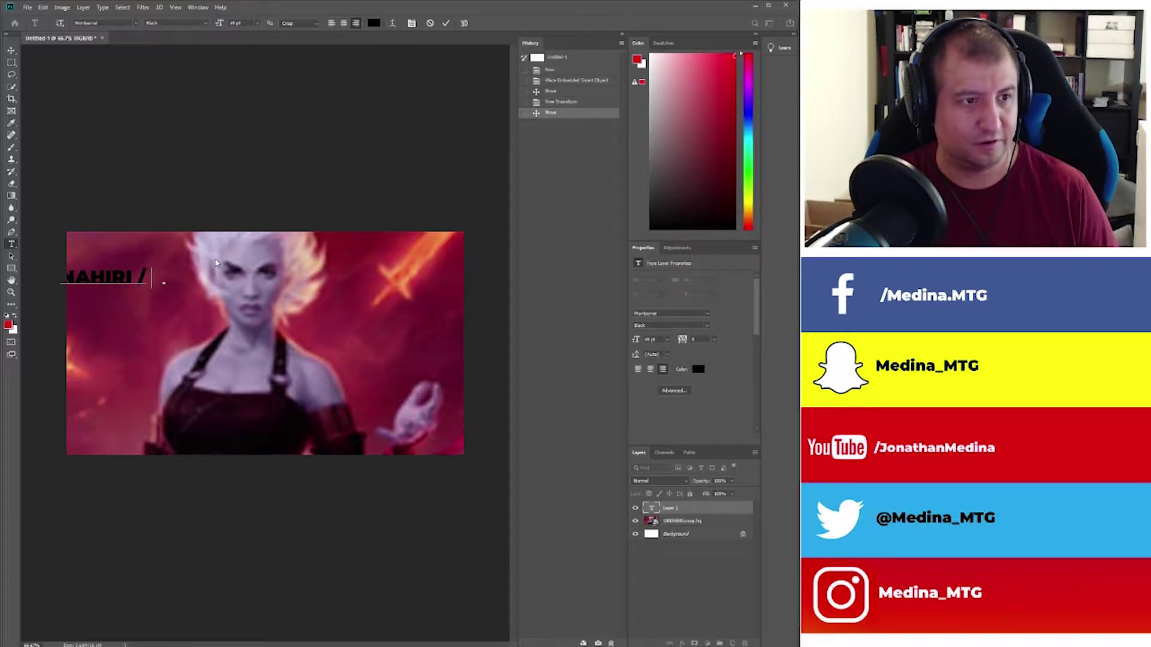
pyautogui.write(' Armad')
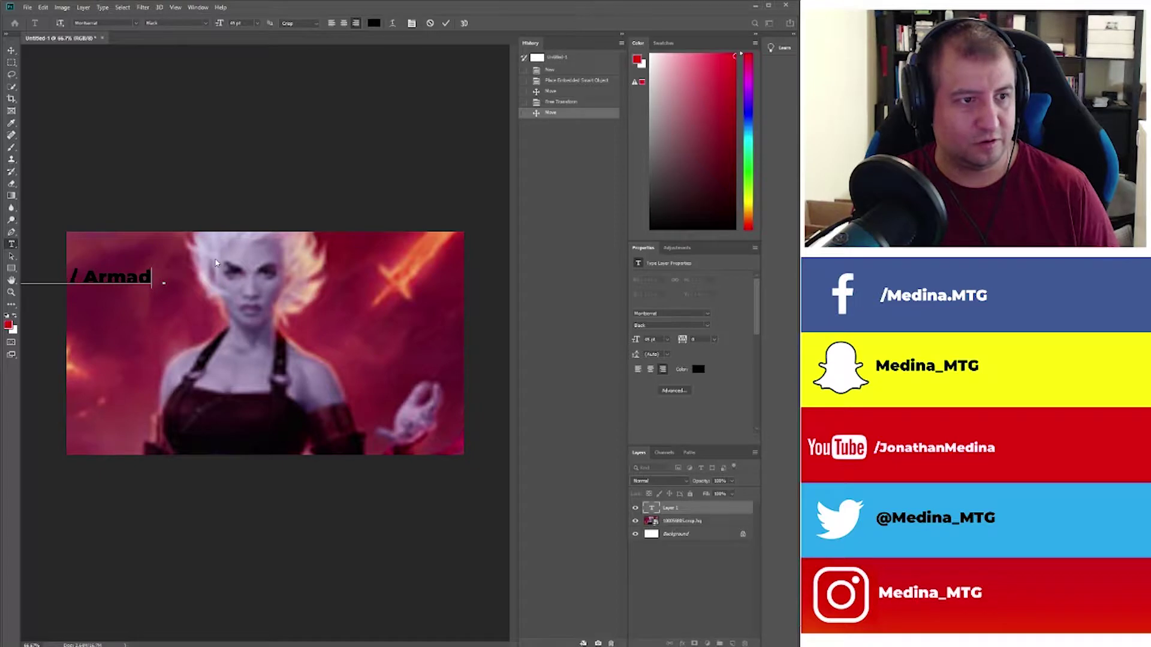
pyautogui.write('eddon')
pyautogui.hotkey('ctrl', 'a')
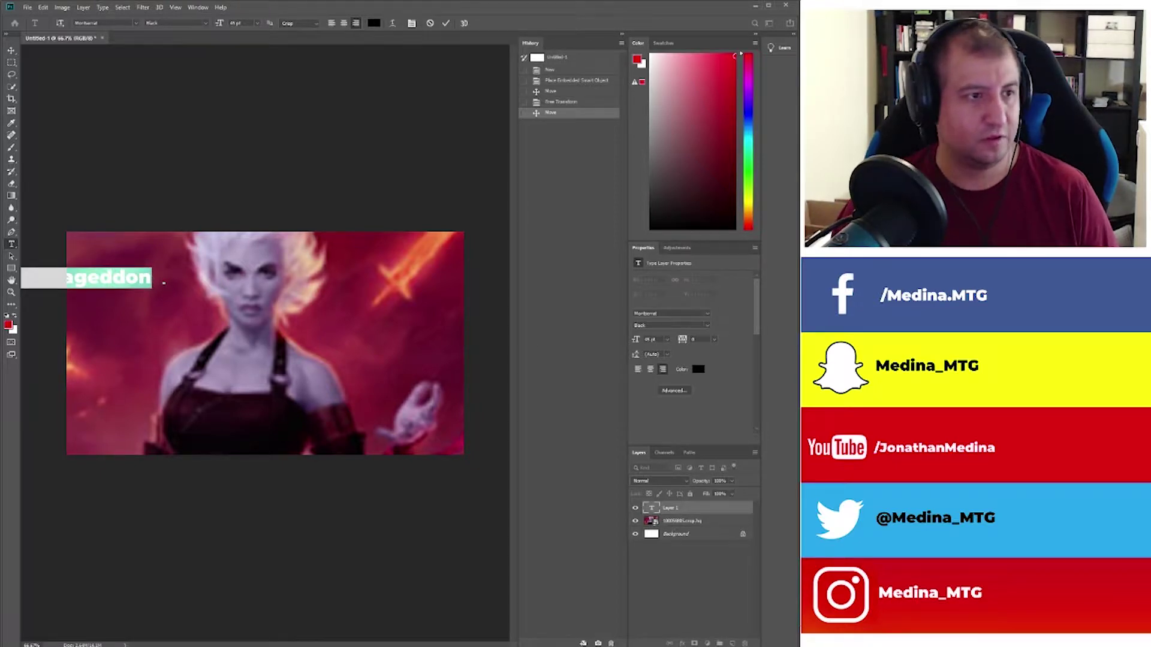
# Move the title to the middle of the canvas and rewrite its second word in capitals as ARMAGEDDON.
pyautogui.click(11, 50)
pyautogui.moveTo(82, 282); pyautogui.dragTo(554, 360)
pyautogui.doubleClick(277, 331)
pyautogui.click(277, 331)
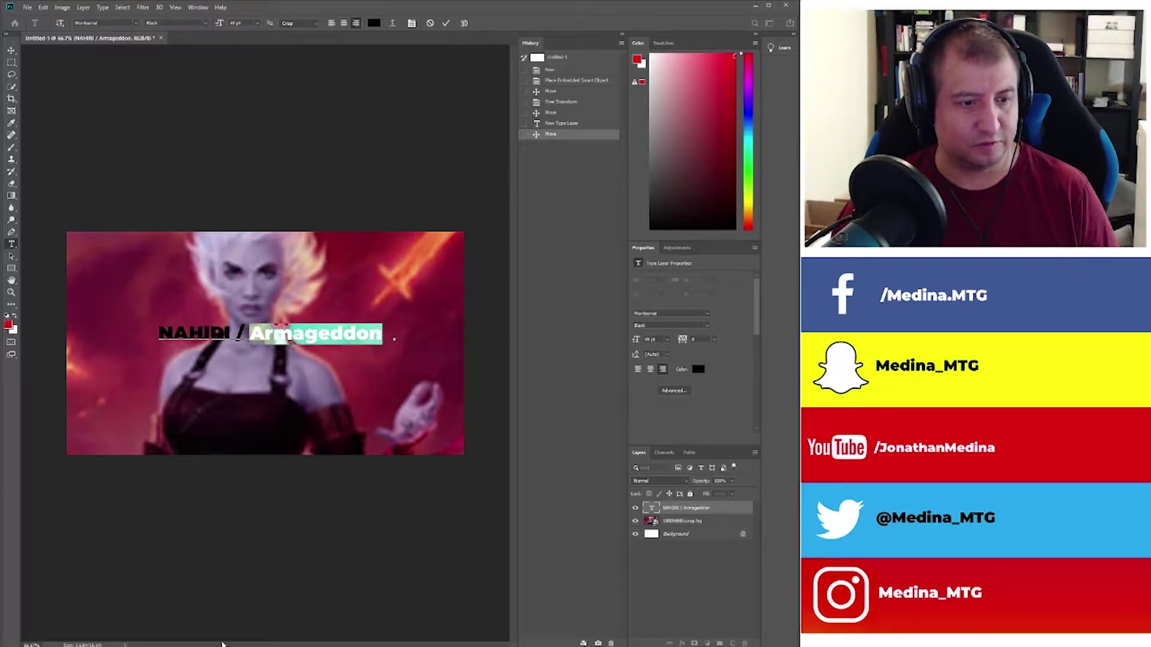
pyautogui.write('ARM')
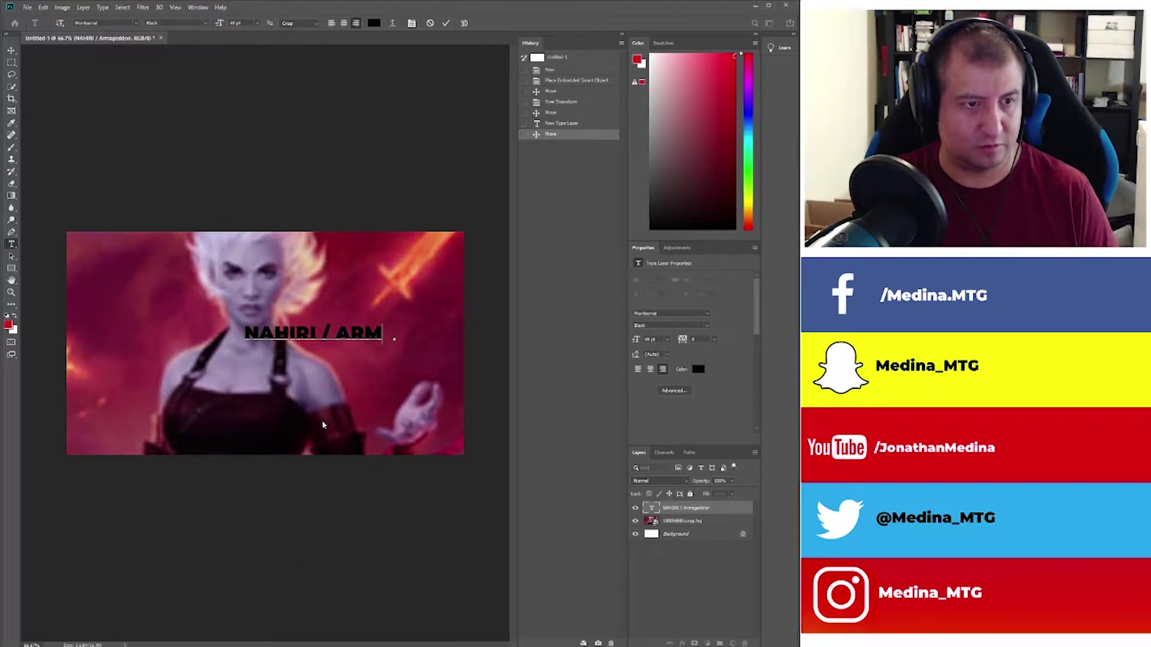
pyautogui.write('AGEDDON')
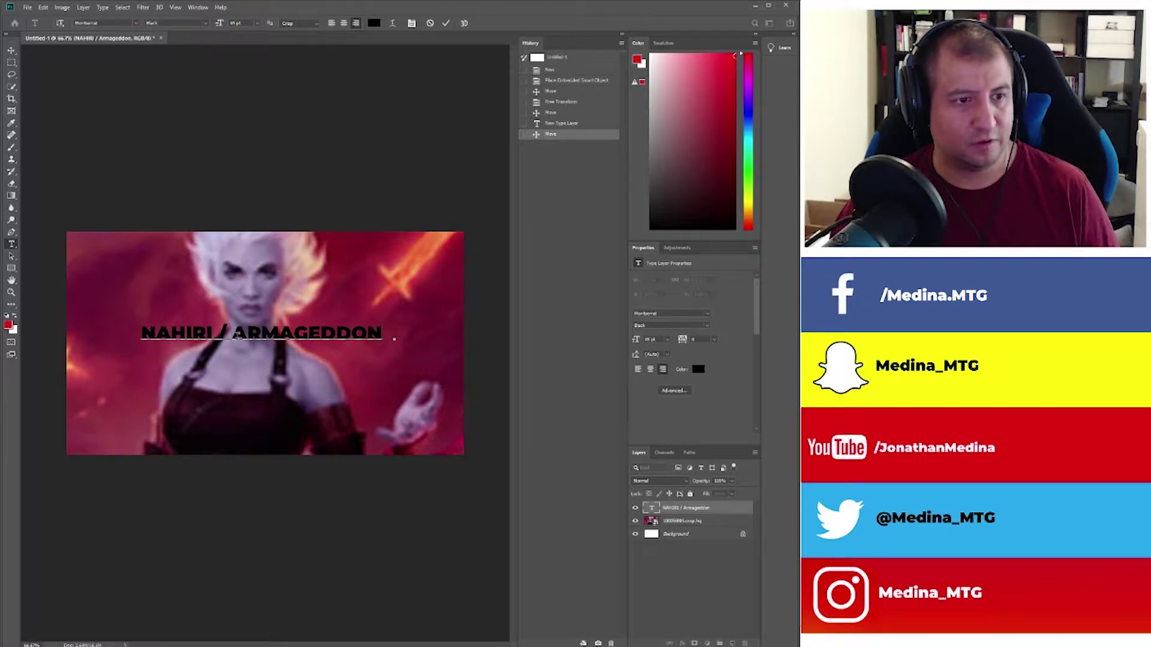
# Switch to the browser, search the web for the title word ARMAGEDDON in a new tab to check its spelling, and close that tab.
pyautogui.moveTo(233, 333); pyautogui.dragTo(391, 344)
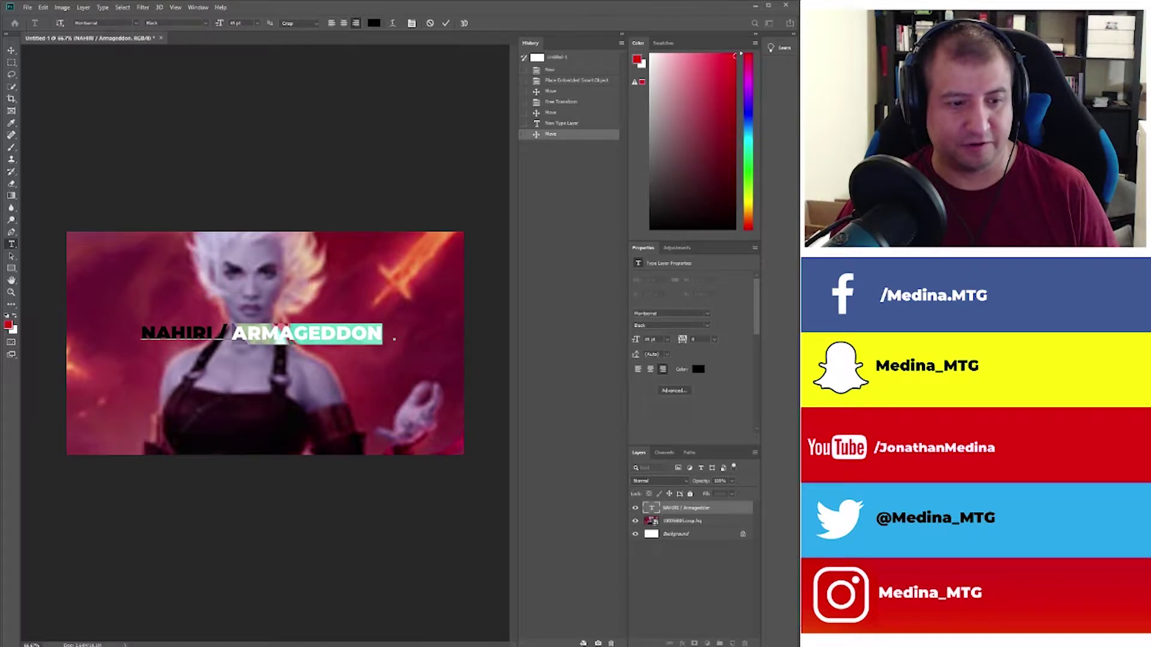
pyautogui.click(754, 7)
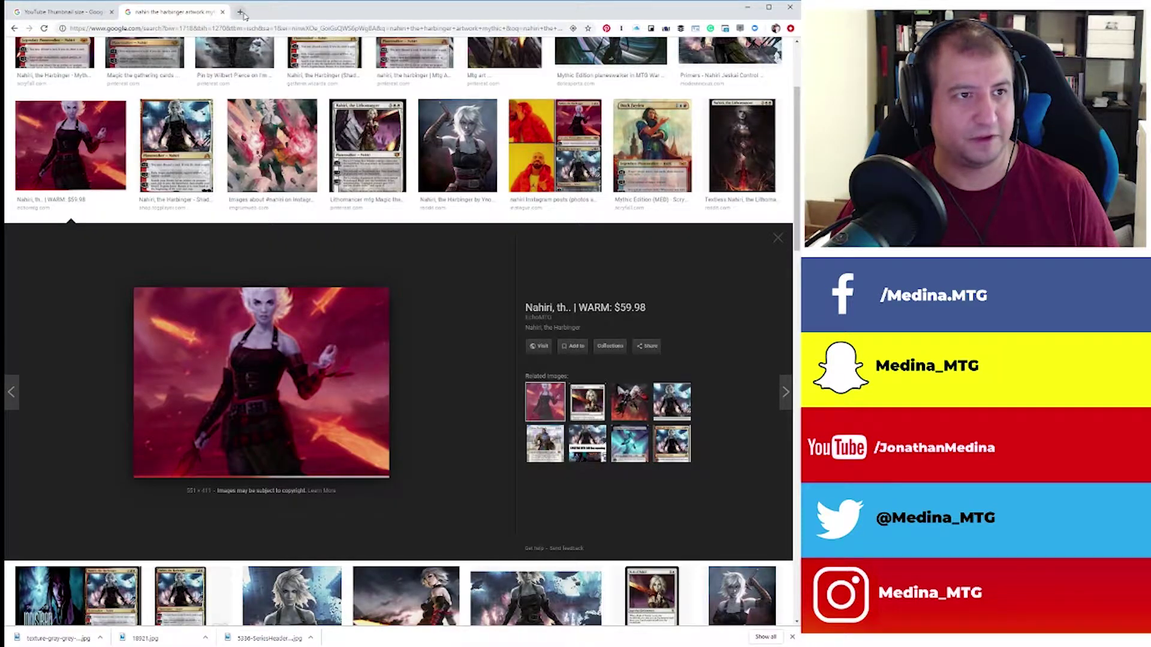
pyautogui.click(240, 12)
pyautogui.write('ARMAGEDDON')
pyautogui.press('Return')
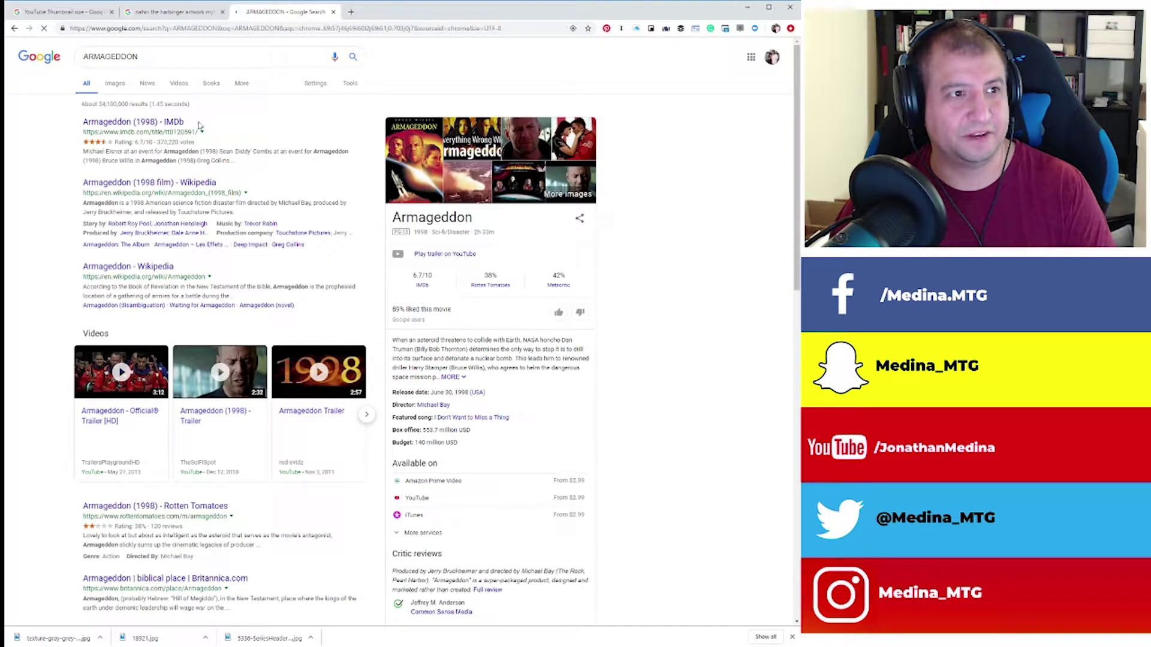
pyautogui.click(333, 12)
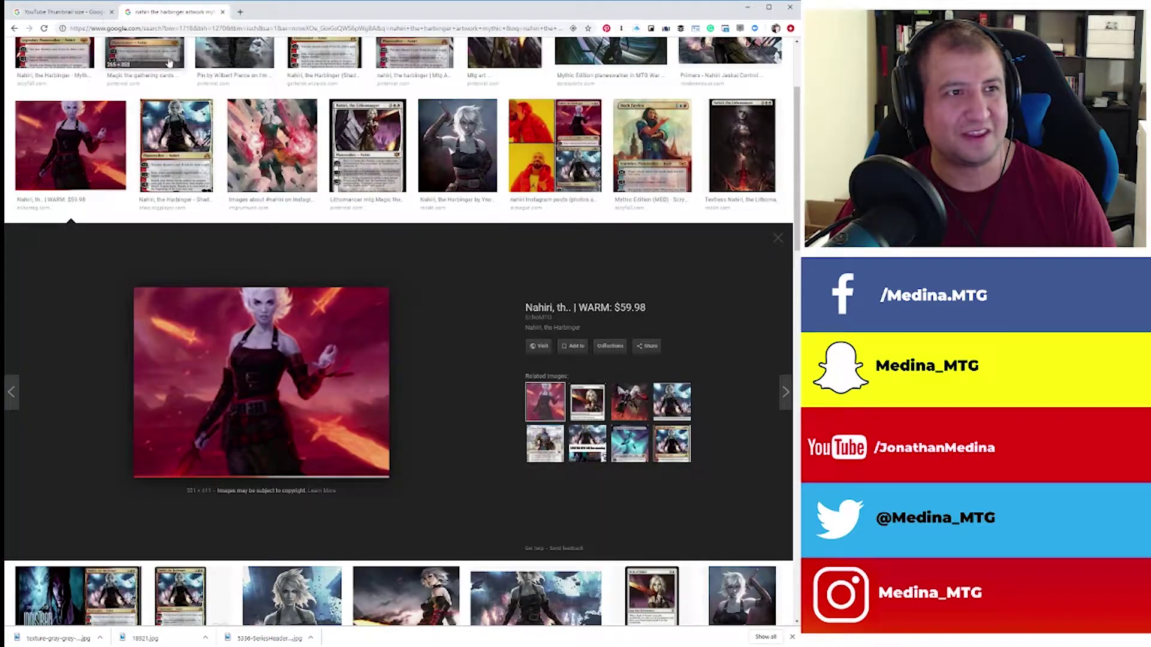
# Look through the Nahiri the Harbinger image results for other versions of the artwork, and return to the start of the results.
pyautogui.scroll(3, 470, 254)
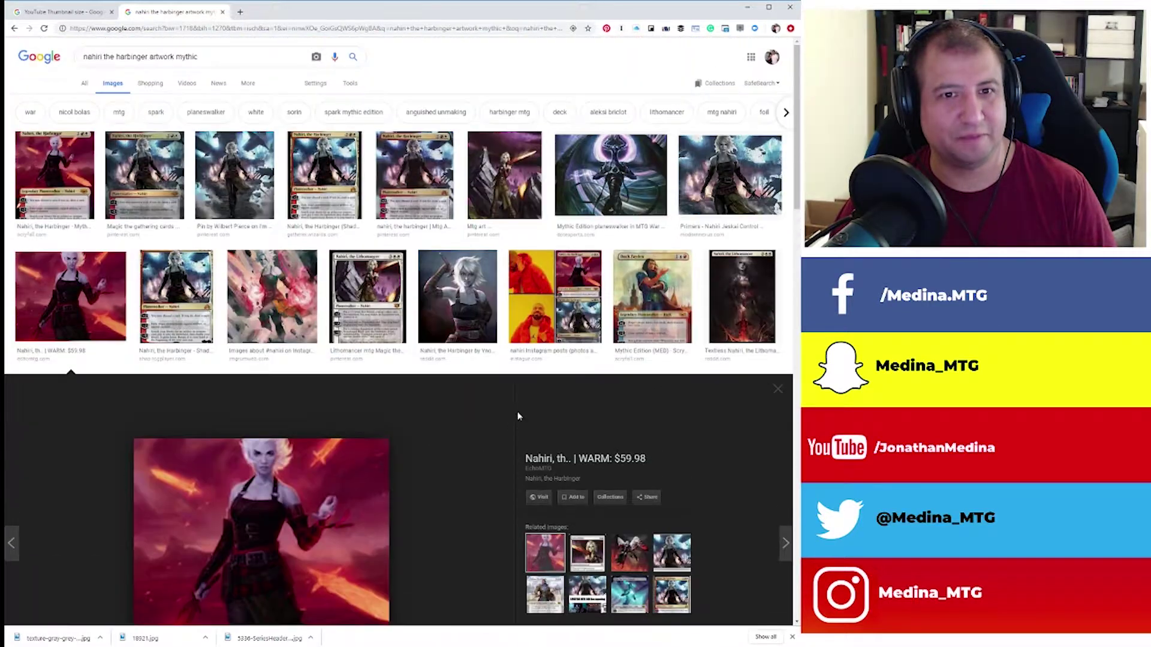
pyautogui.scroll(-10, 516, 417)
pyautogui.scroll(-8, 487, 378)
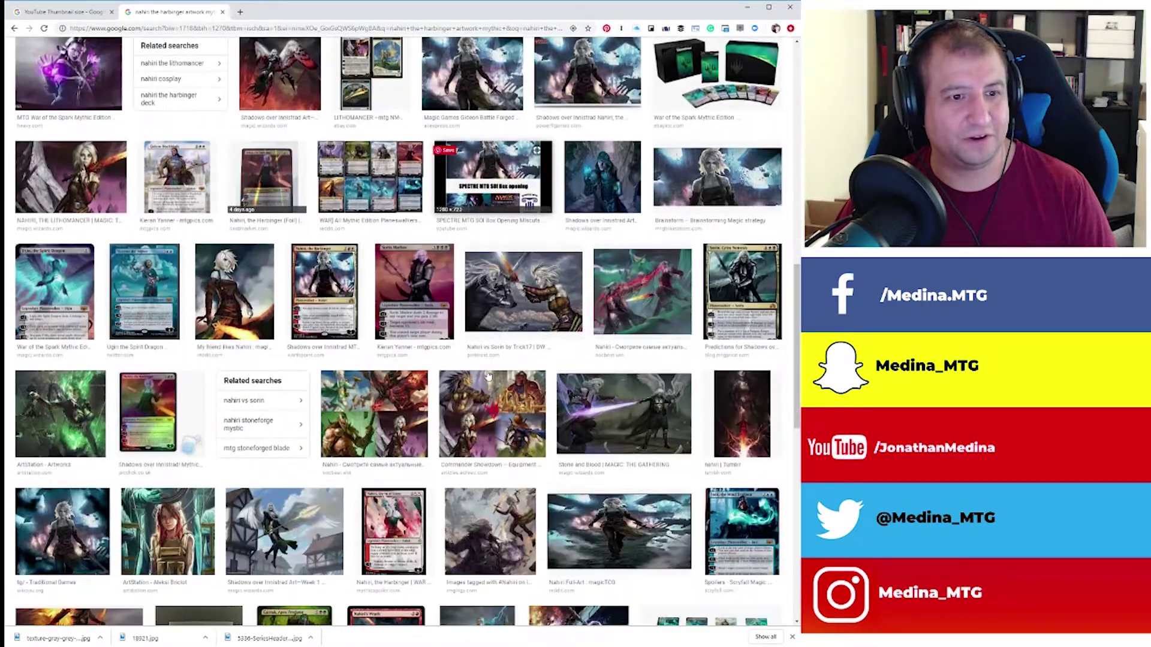
pyautogui.scroll(-4, 489, 372)
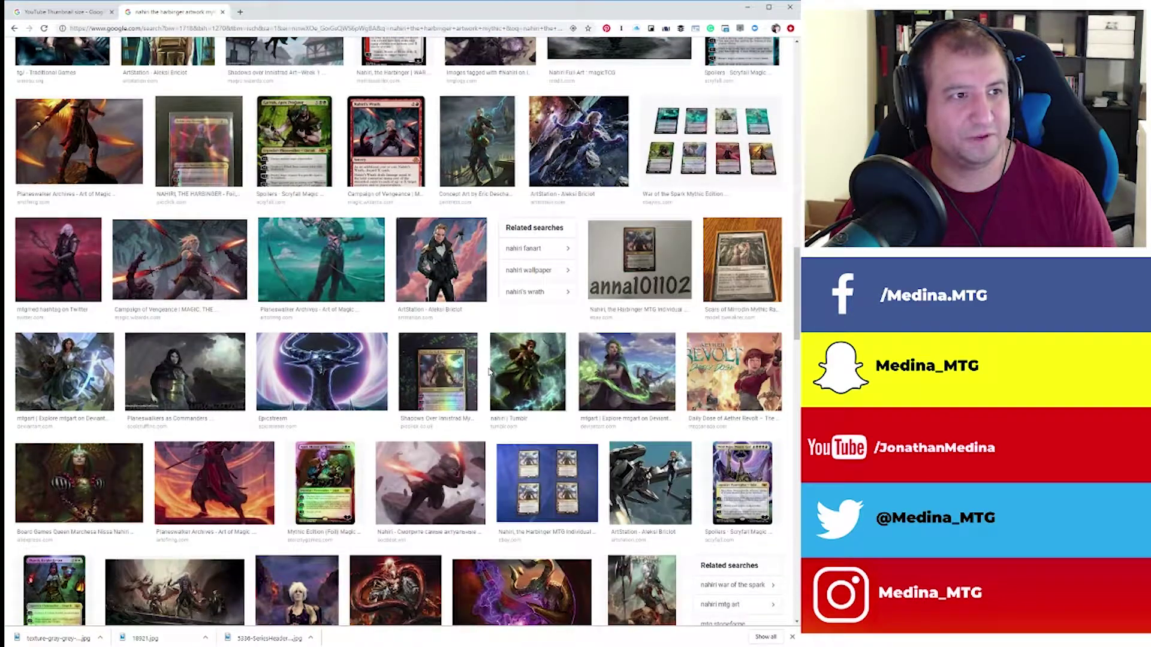
pyautogui.scroll(-10, 489, 370)
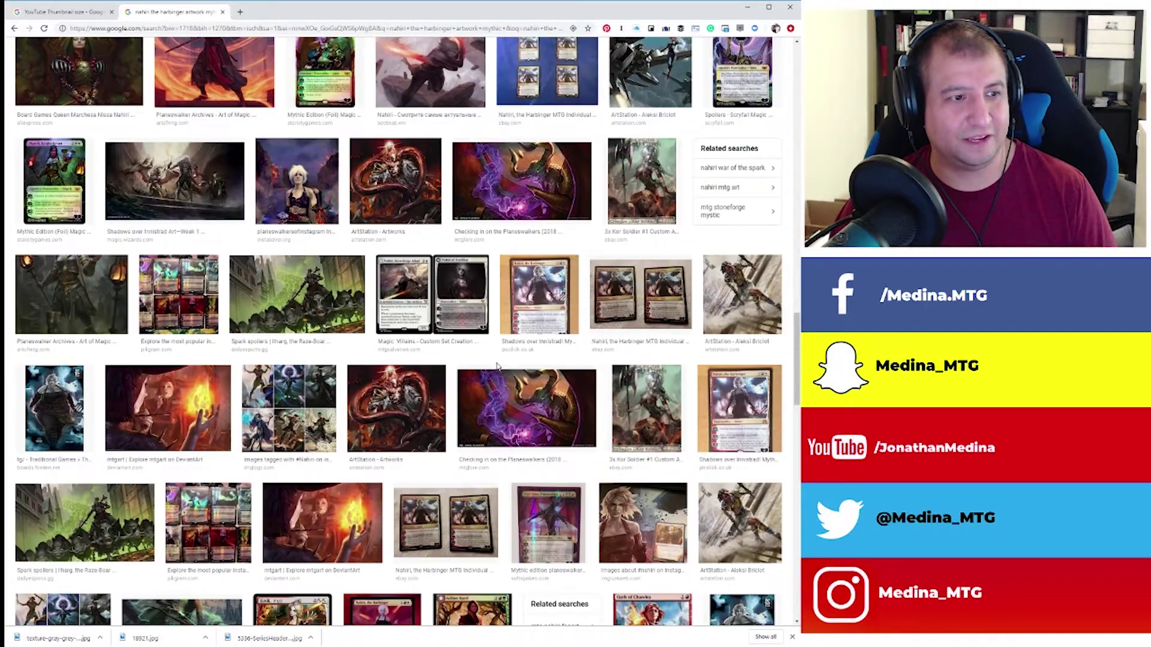
pyautogui.scroll(-9, 497, 367)
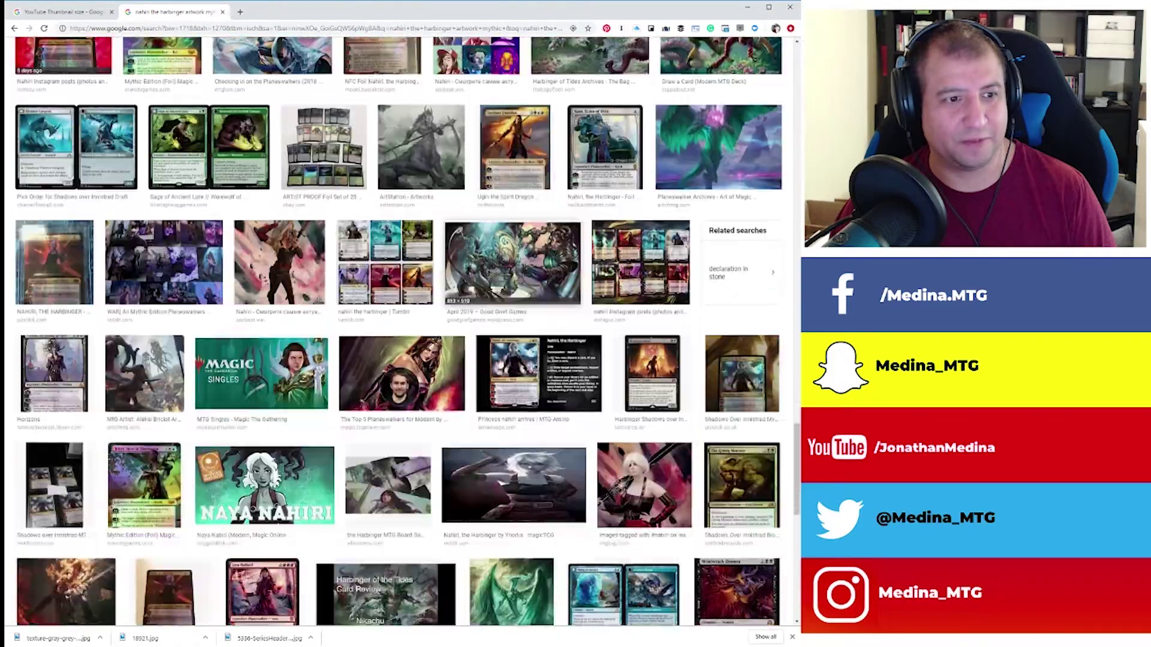
pyautogui.scroll(-4, 500, 364)
pyautogui.scroll(-10, 495, 335)
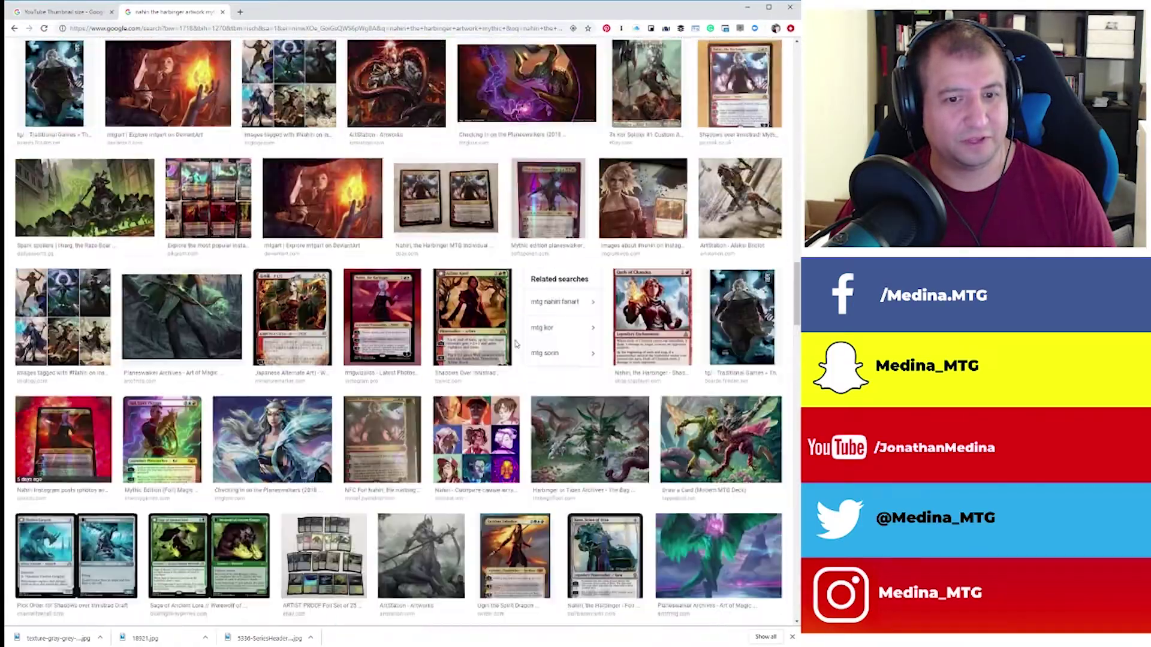
pyautogui.scroll(20, 487, 299)
pyautogui.click(71, 120)
pyautogui.scroll(3, 362, 112)
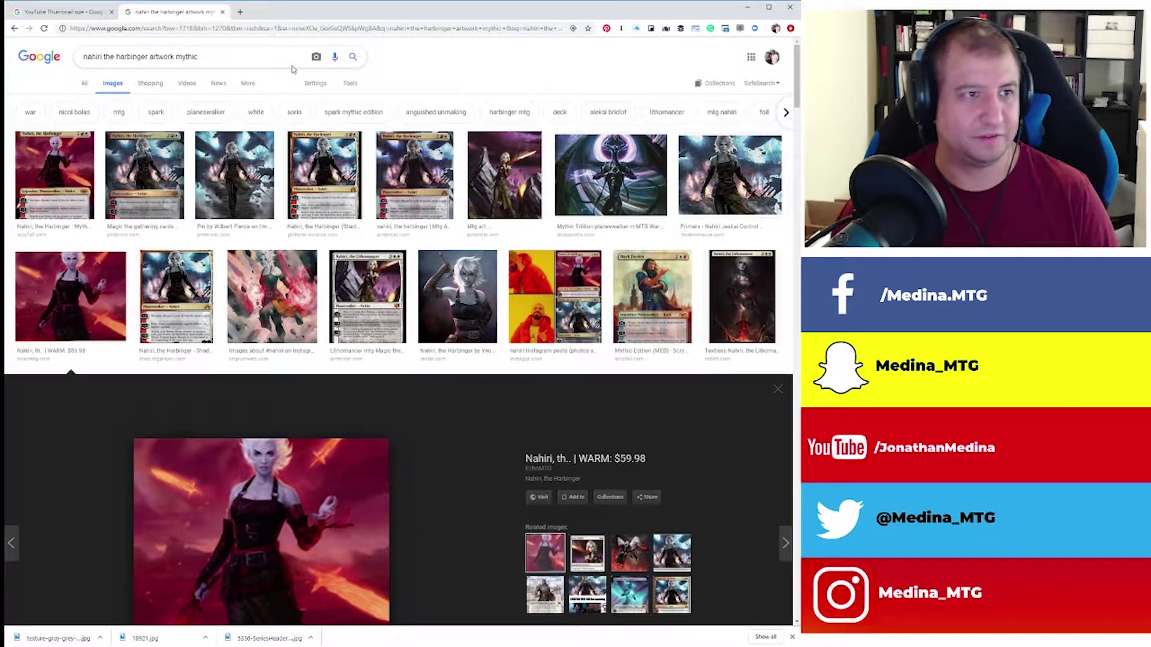
# Extend the image search to "nahiri the harbinger artwork mythic art of magic".
pyautogui.write('aer')
pyautogui.press('BackSpace')
pyautogui.press('BackSpace')
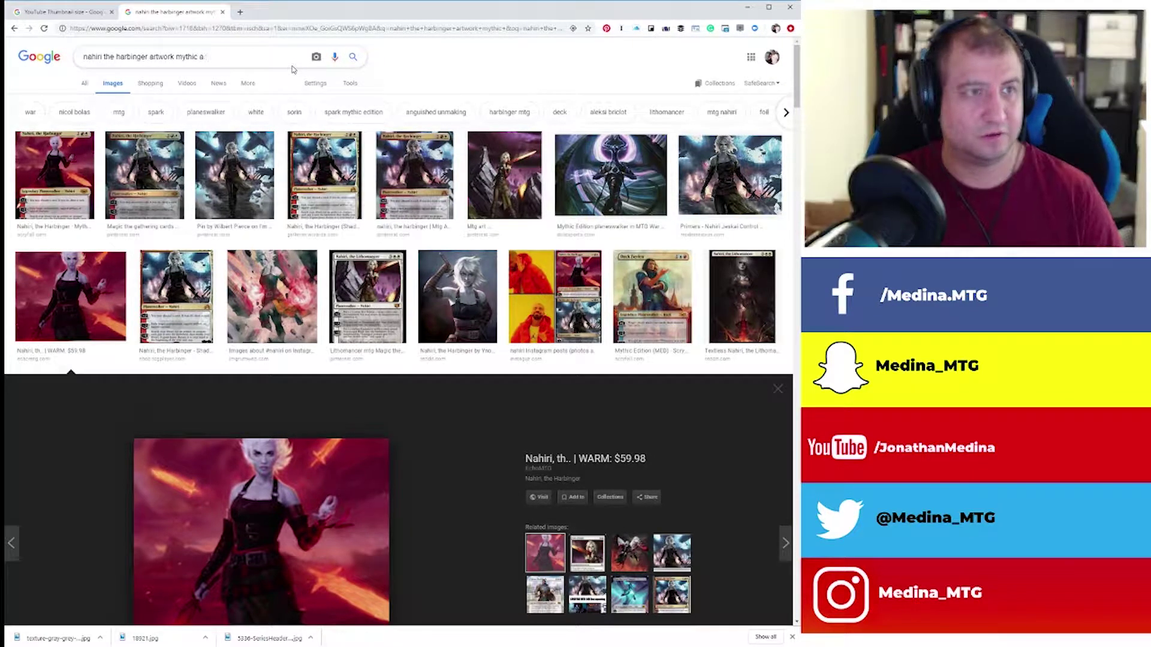
pyautogui.write('rt of a')
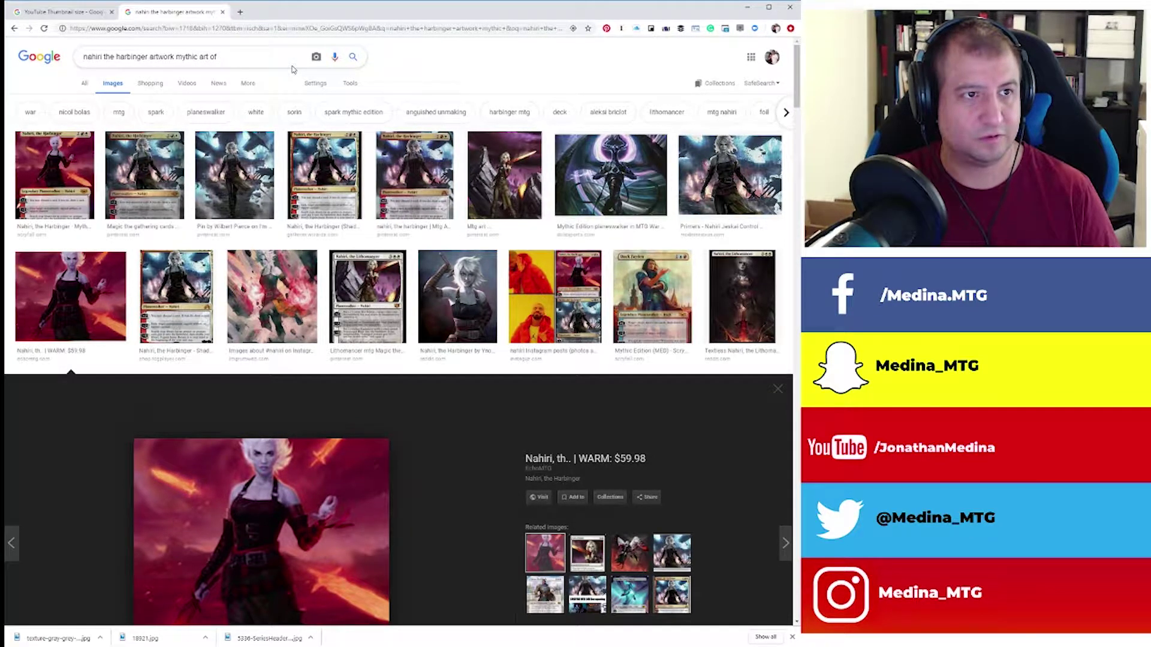
pyautogui.press('BackSpace')
pyautogui.write('mag')
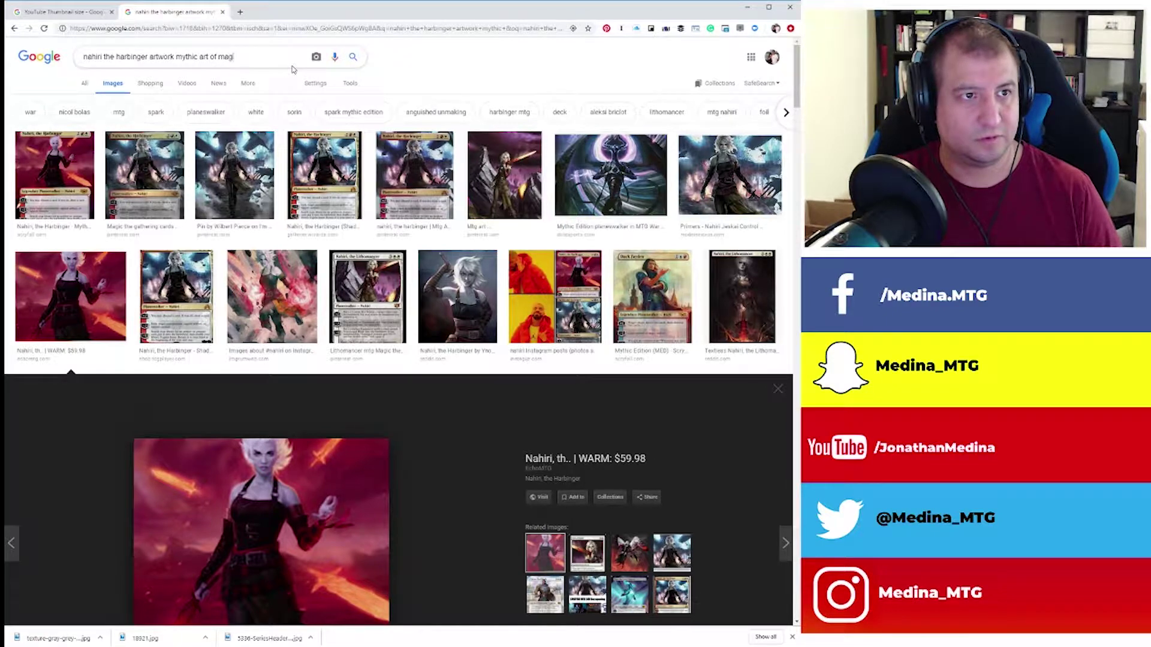
pyautogui.write('ic')
pyautogui.press('Return')
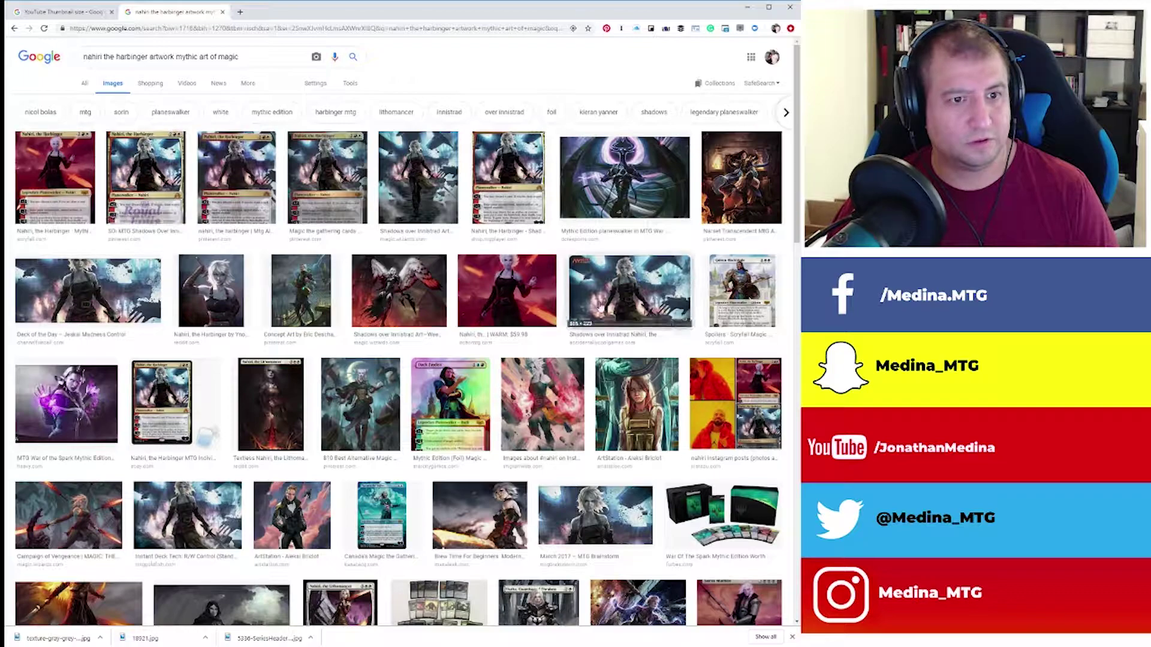
# Preview the "Planeswalker Archives - Art of Magic: the Gathering" image result and open its website.
pyautogui.scroll(-7, 587, 373)
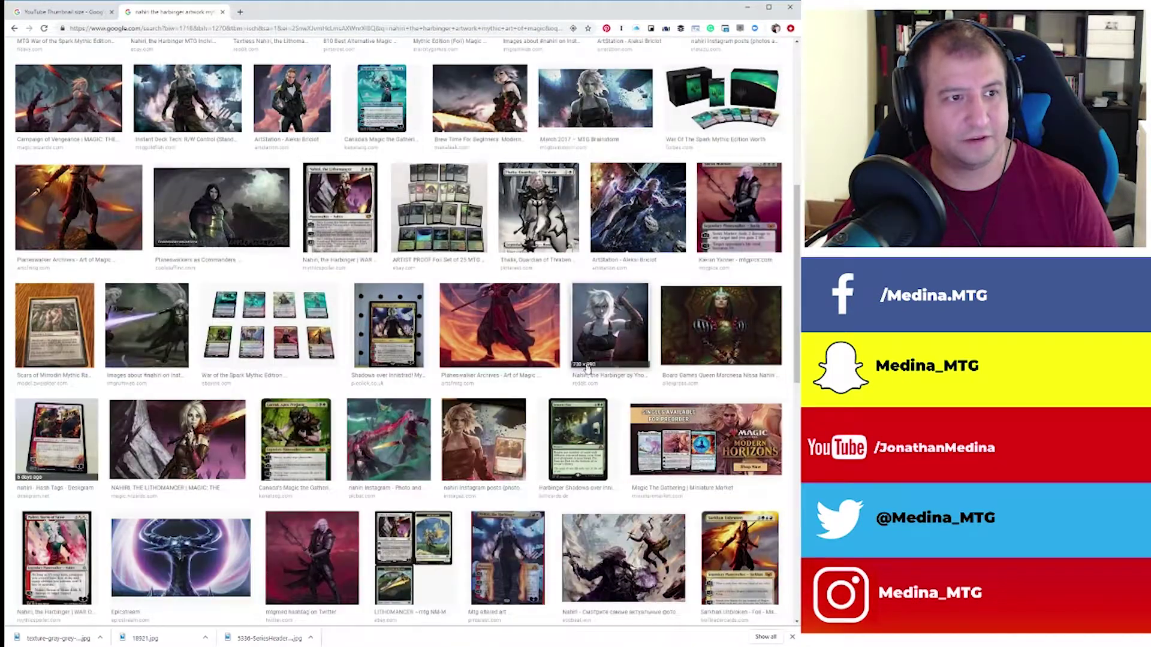
pyautogui.click(79, 207)
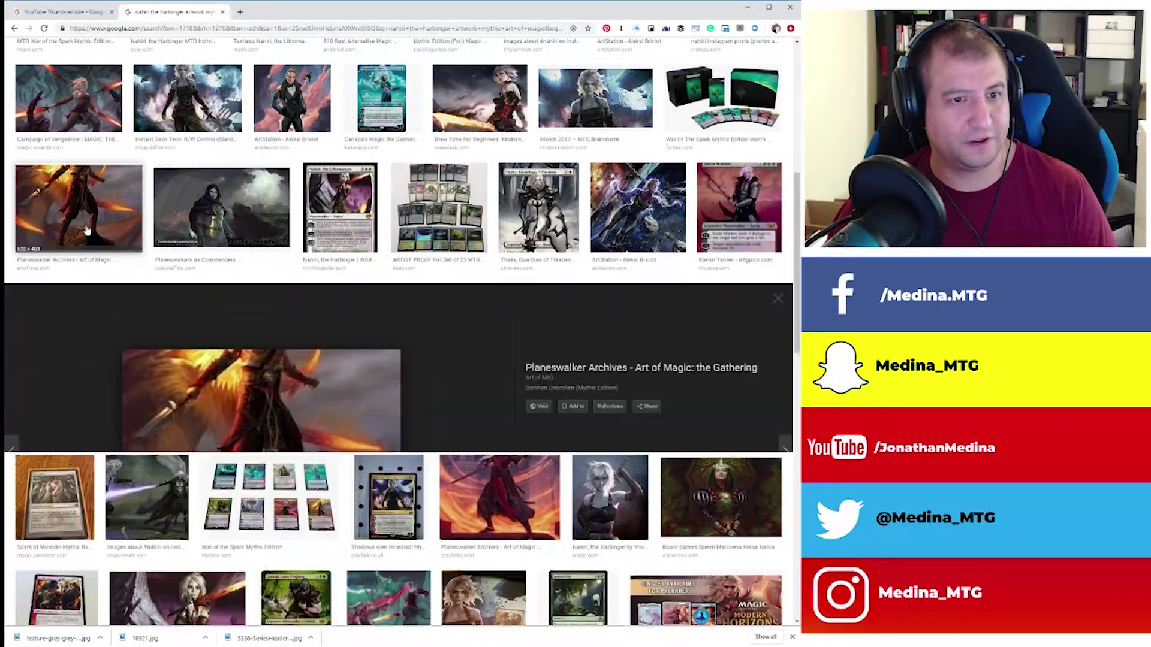
pyautogui.click(580, 368)
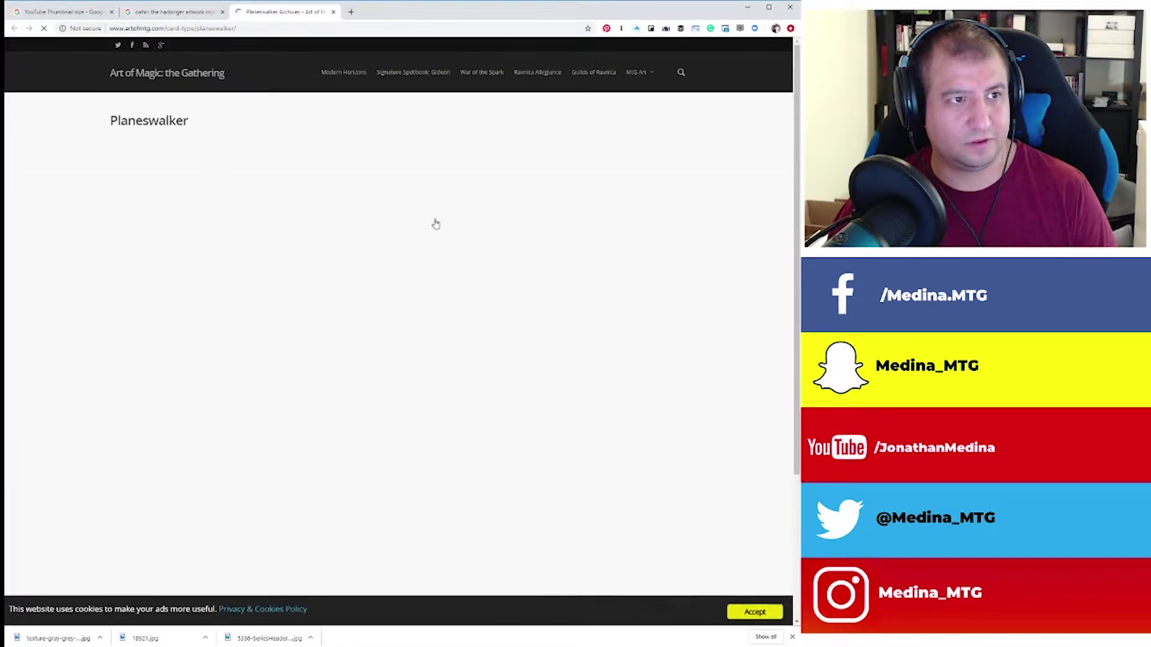
# Search the Art of Magic site for "nahiri", open the "Nahiri, the Harbinger" entry and view its artwork.
pyautogui.click(681, 73)
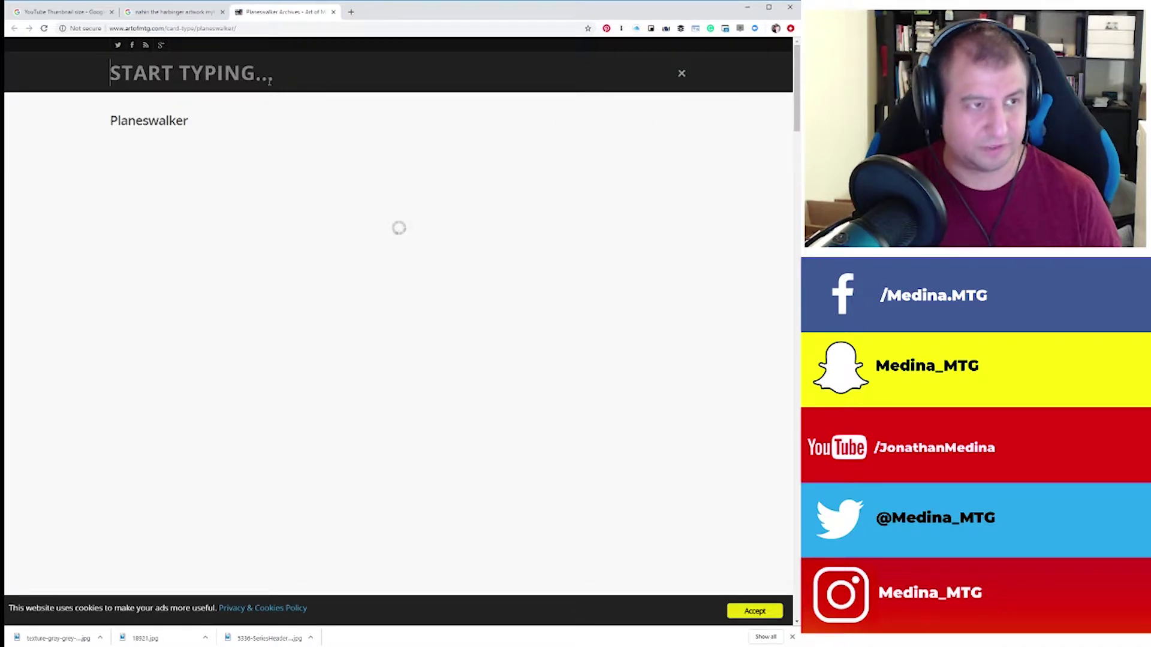
pyautogui.write('nahiri')
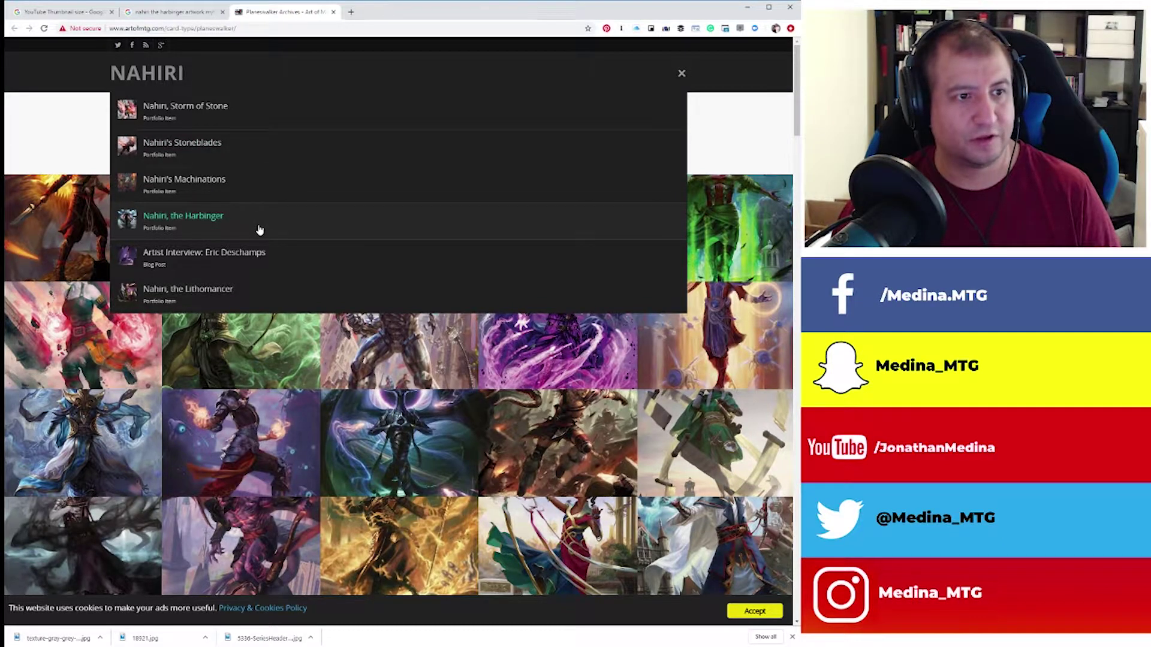
pyautogui.scroll(-5, 258, 232)
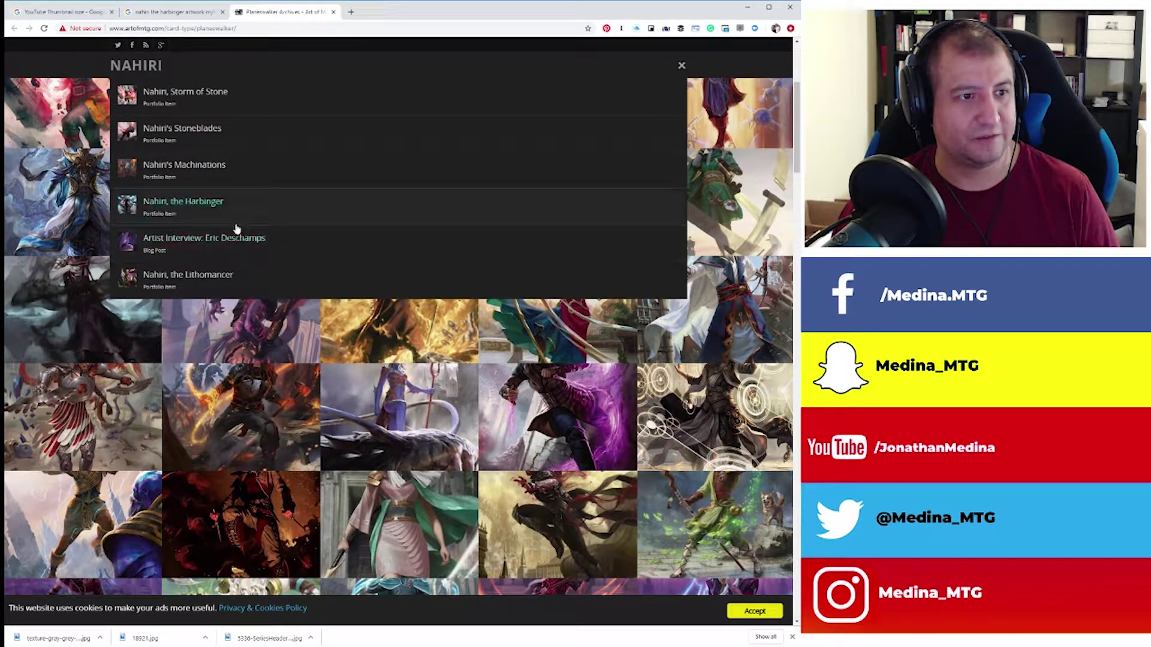
pyautogui.click(240, 214)
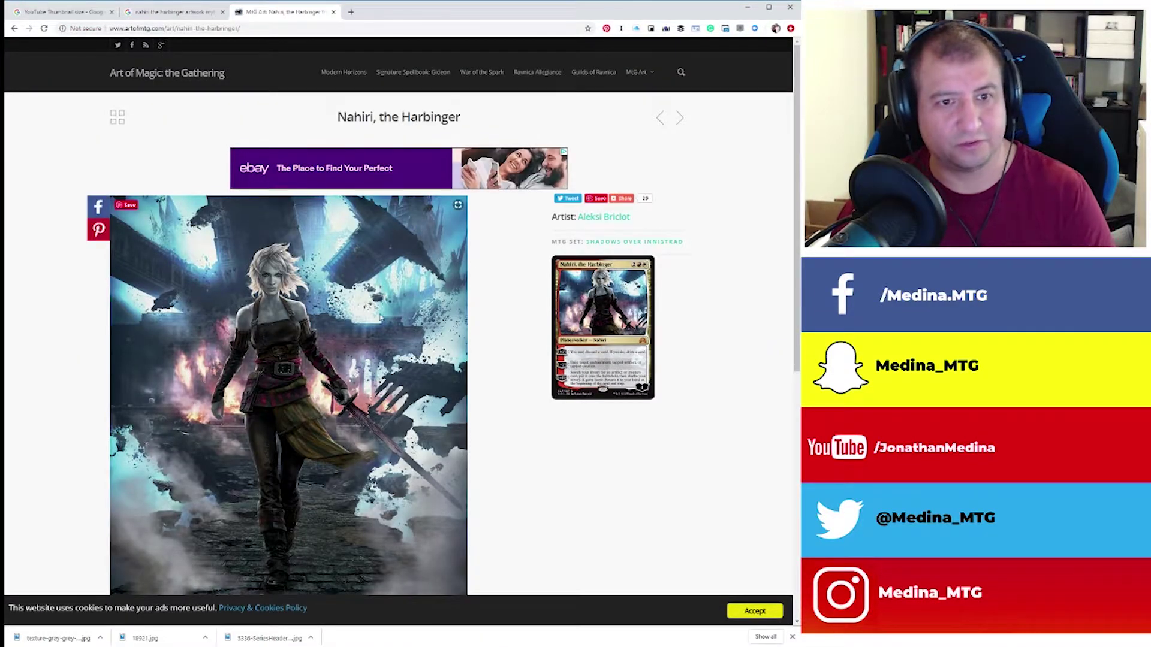
pyautogui.scroll(-3, 271, 358)
pyautogui.scroll(3, 288, 300)
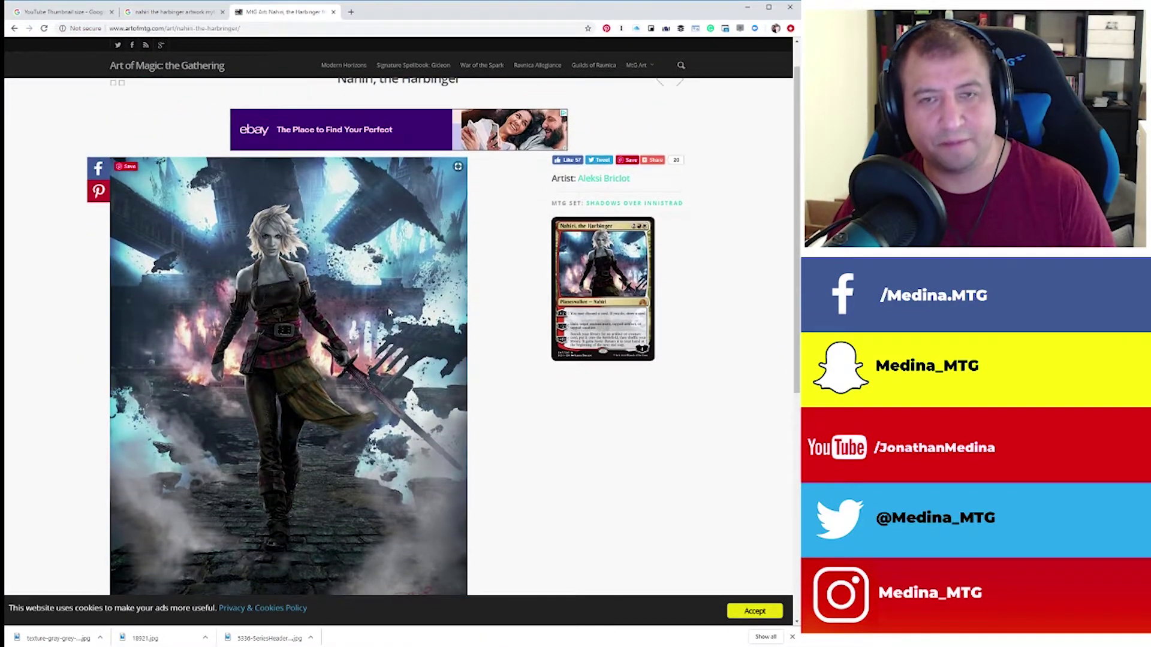
pyautogui.click(159, 11)
pyautogui.click(351, 11)
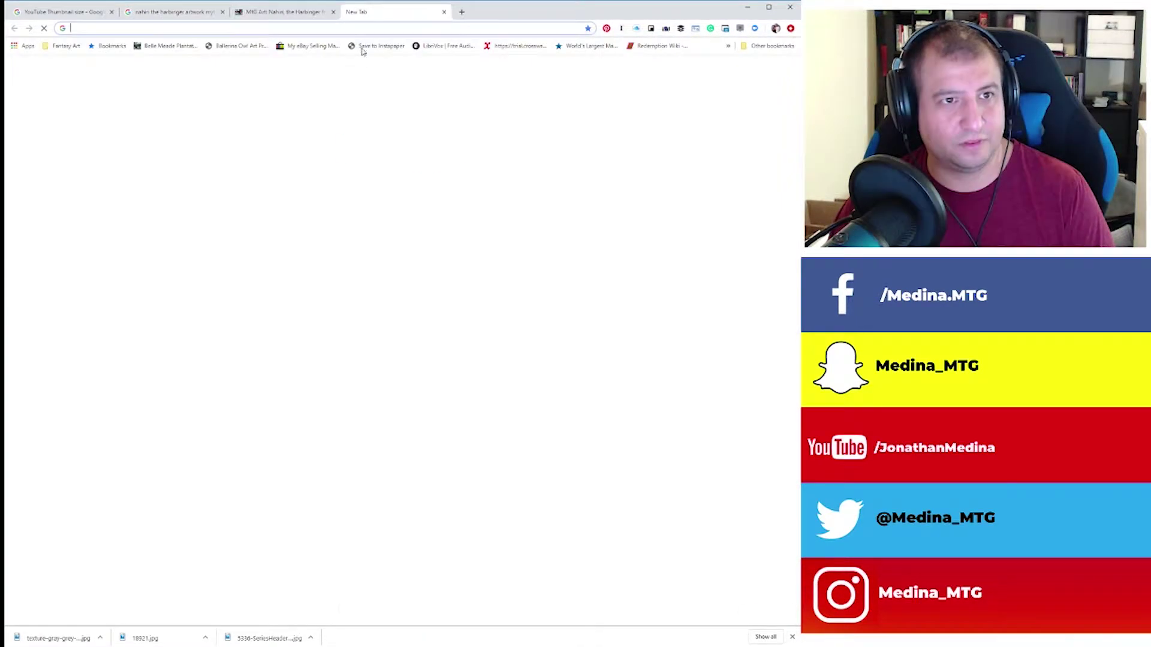
pyautogui.click(319, 197)
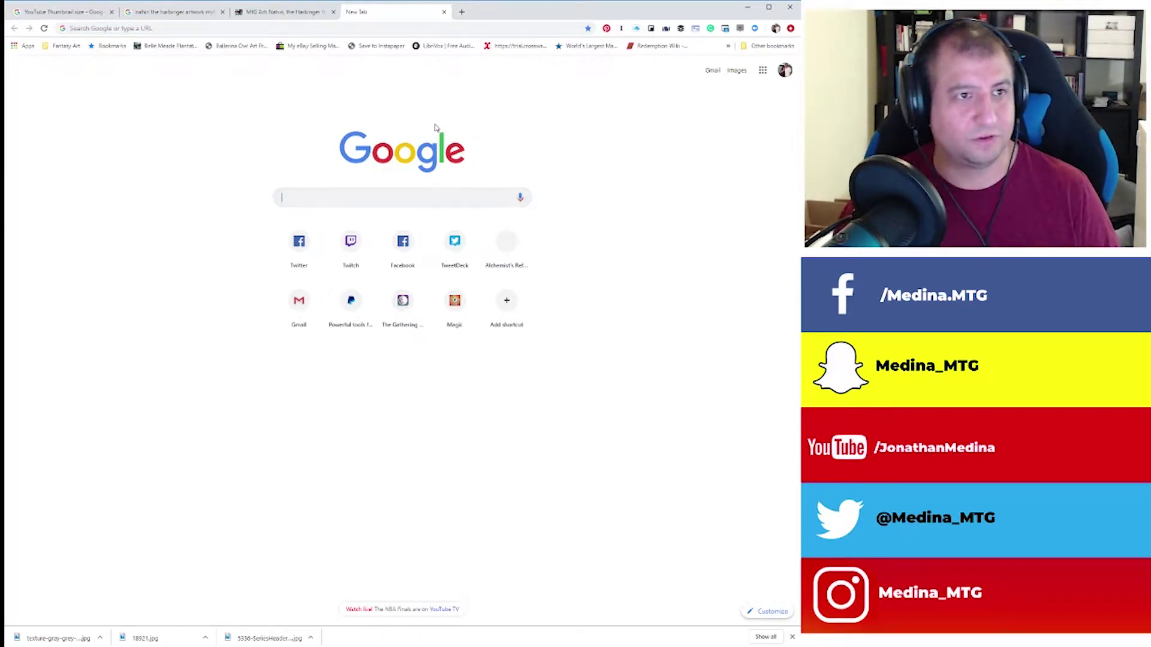
pyautogui.click(150, 26)
pyautogui.write('scyfall.com')
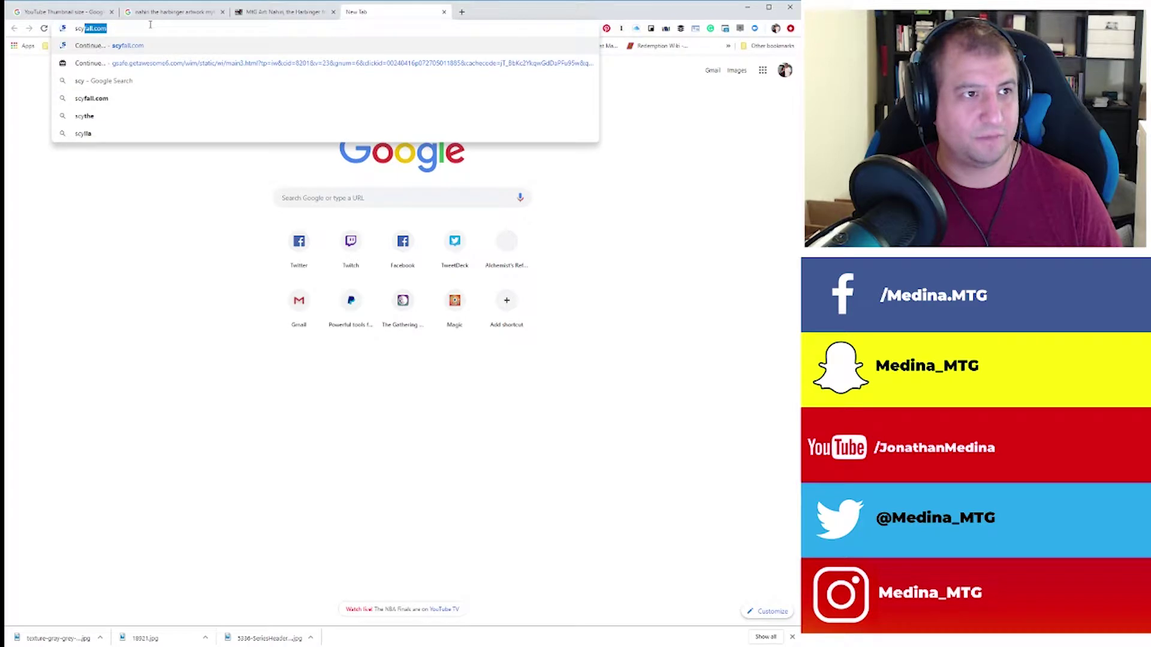
pyautogui.press('Return')
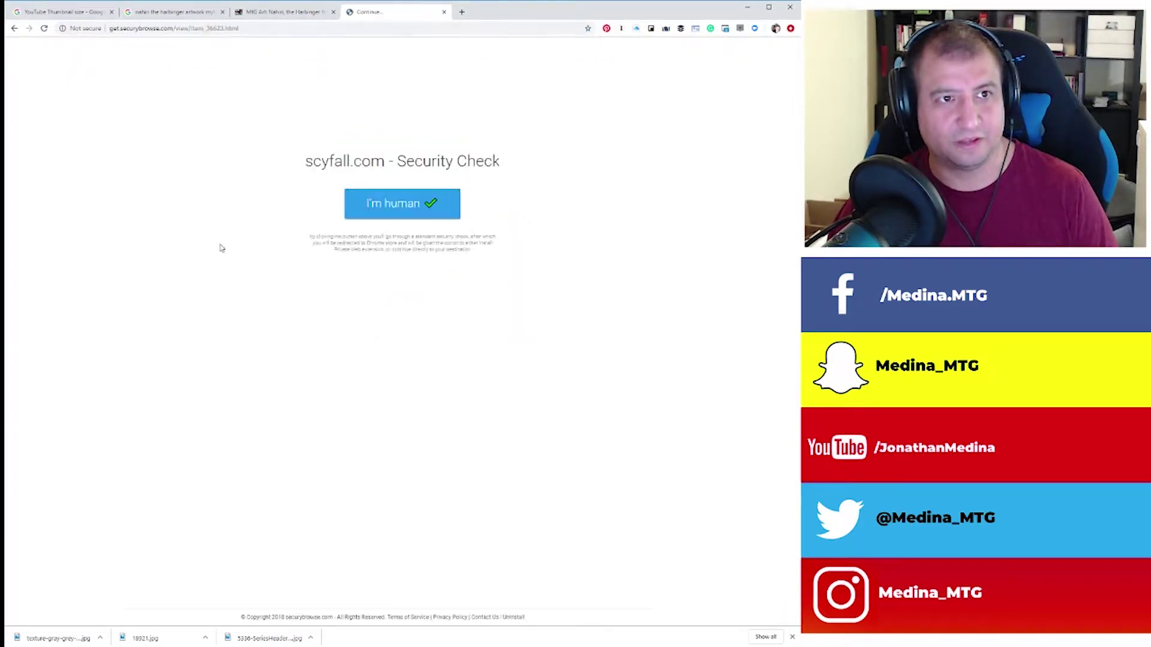
pyautogui.click(277, 29)
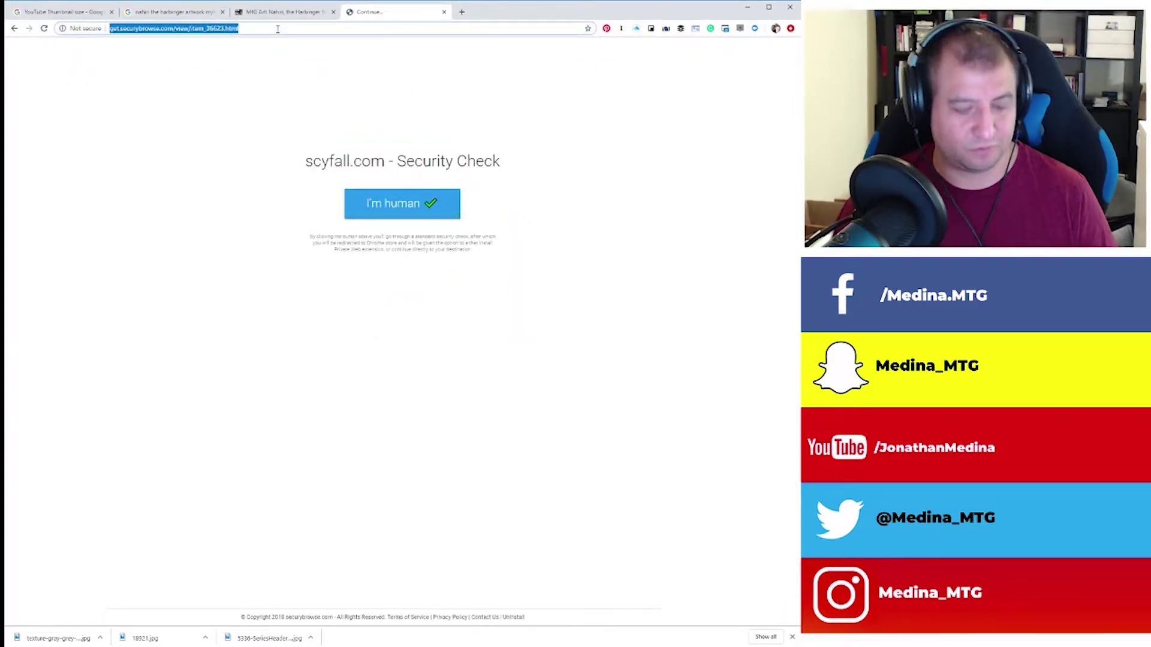
pyautogui.click(446, 13)
# Search the web for "scryfall" in a new tab and open the Scryfall Magic: The Gathering Search site.
pyautogui.click(351, 12)
pyautogui.write('s')
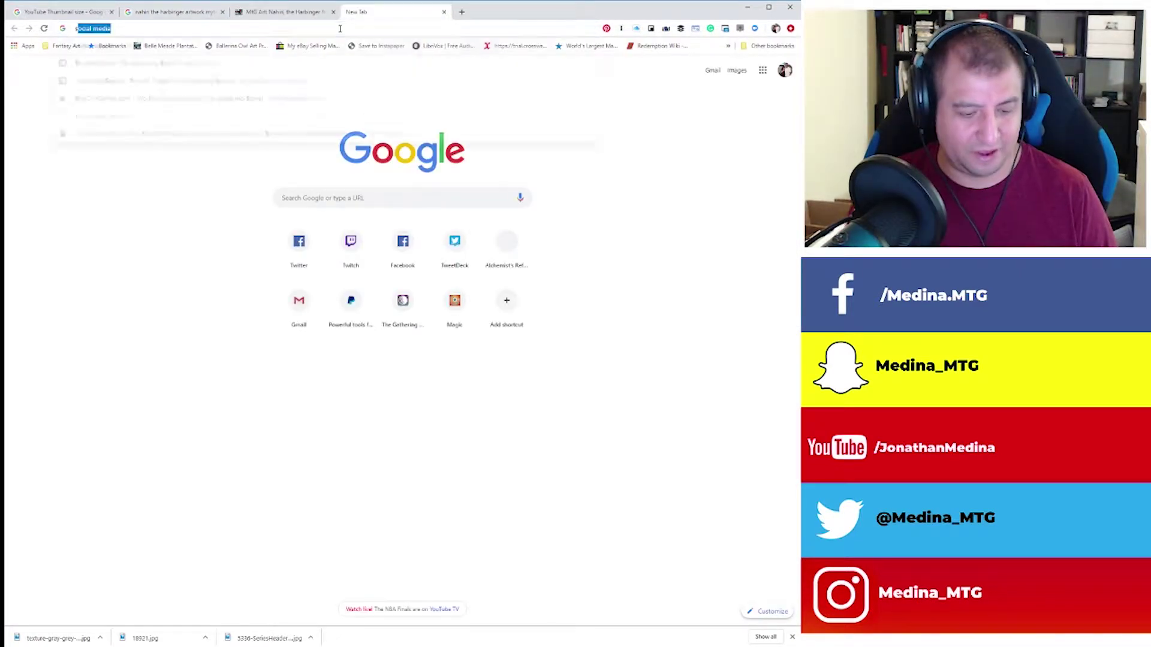
pyautogui.write('cryfall')
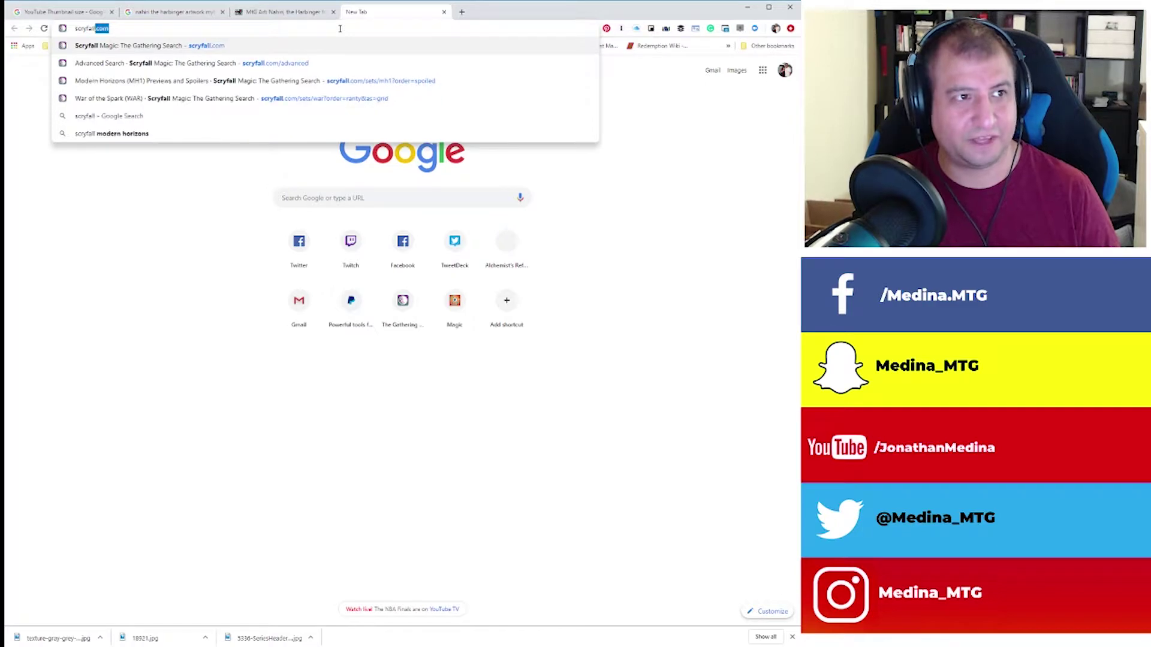
pyautogui.press('Delete')
pyautogui.press('Return')
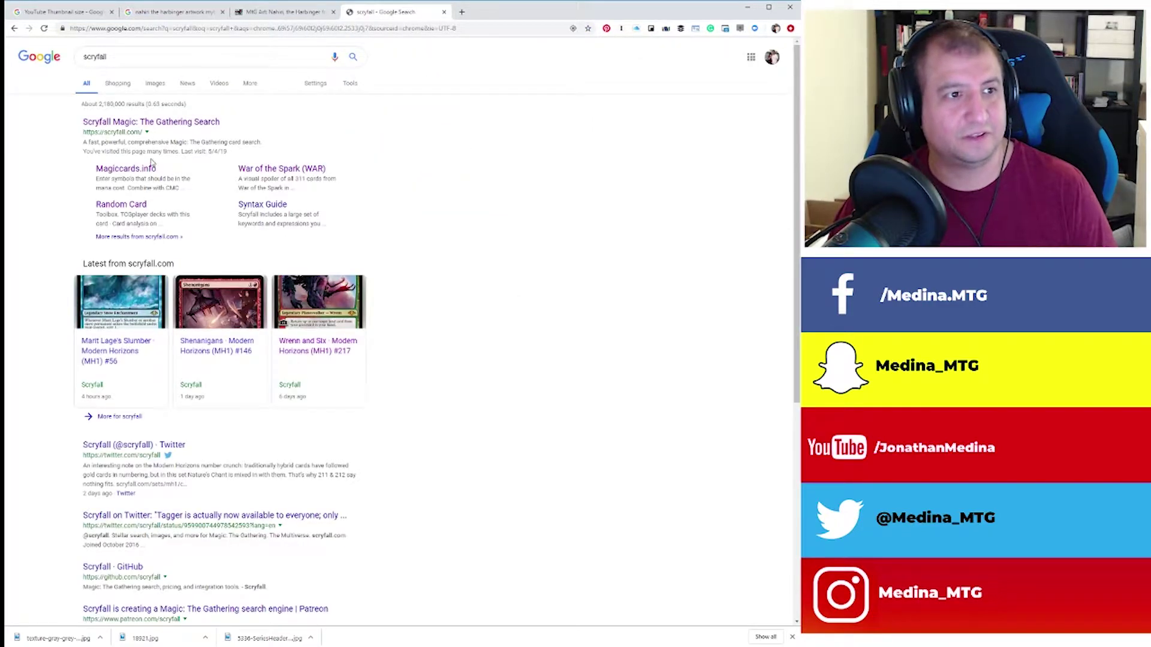
pyautogui.click(155, 125)
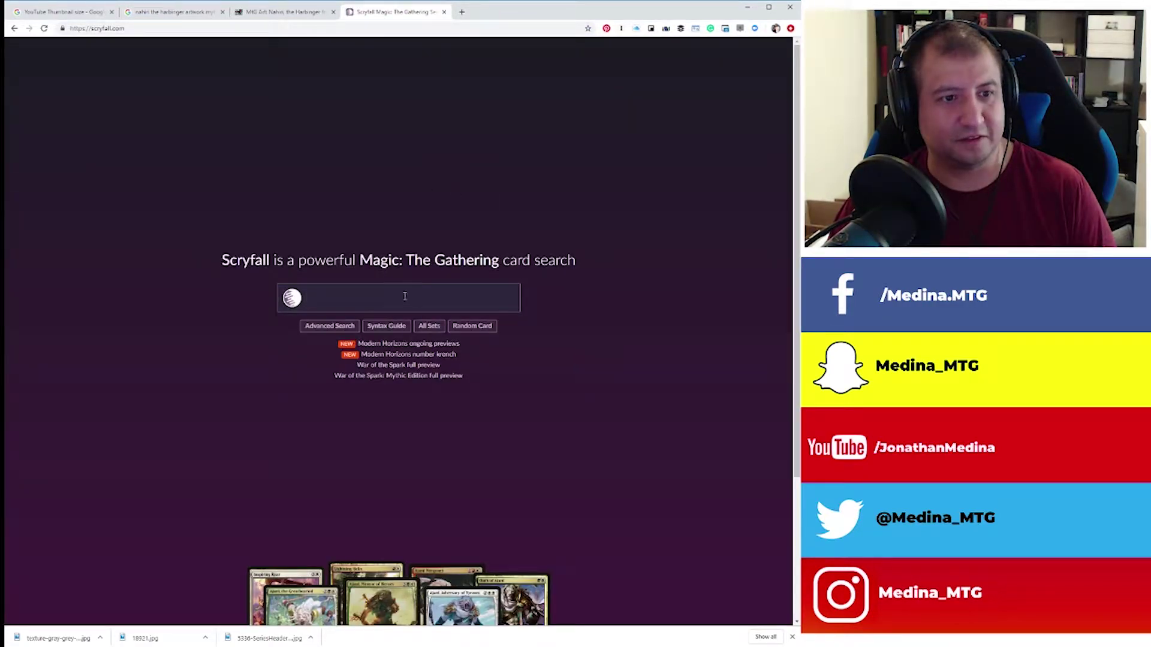
# Find the Nahiri, the Harbinger card on Scryfall and save its card image.
pyautogui.write('nahr')
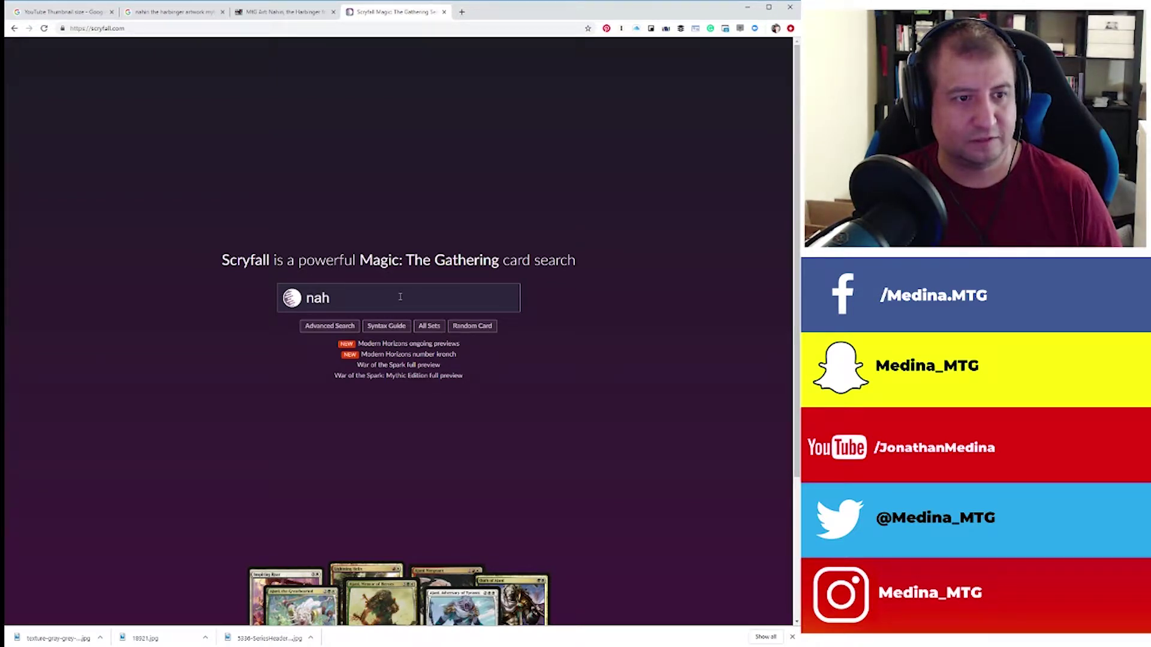
pyautogui.write('the')
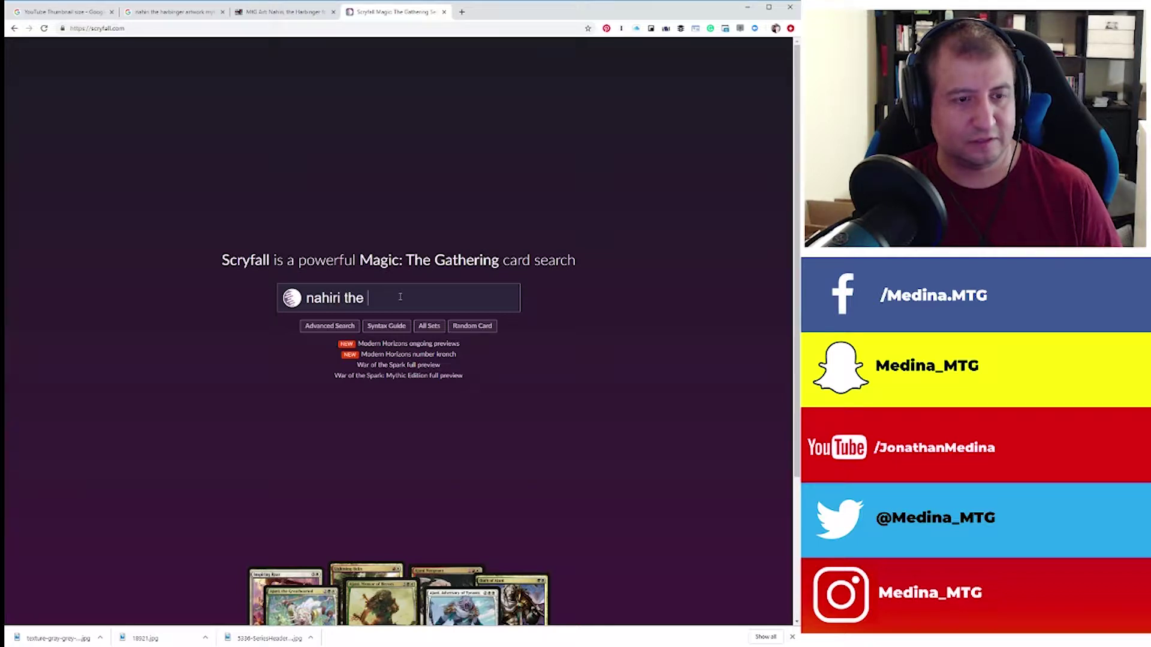
pyautogui.press('Return')
pyautogui.click(264, 132)
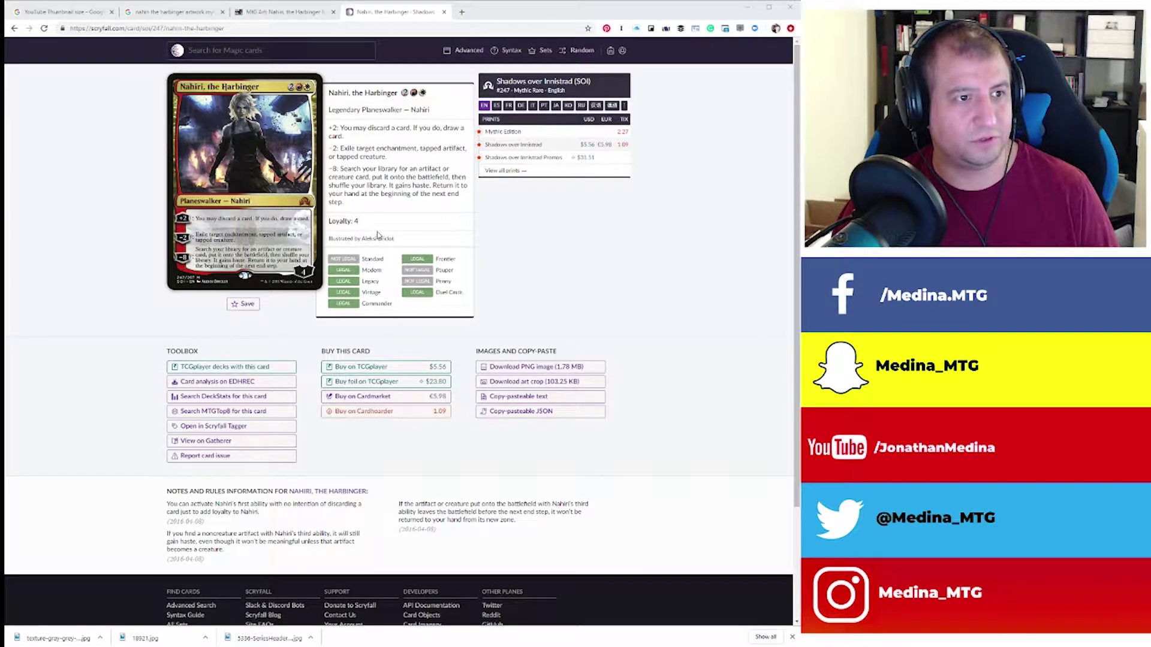
# Search Scryfall for "ARMAGEDDON", open the Armageddon card and save its card image.
pyautogui.click(336, 54)
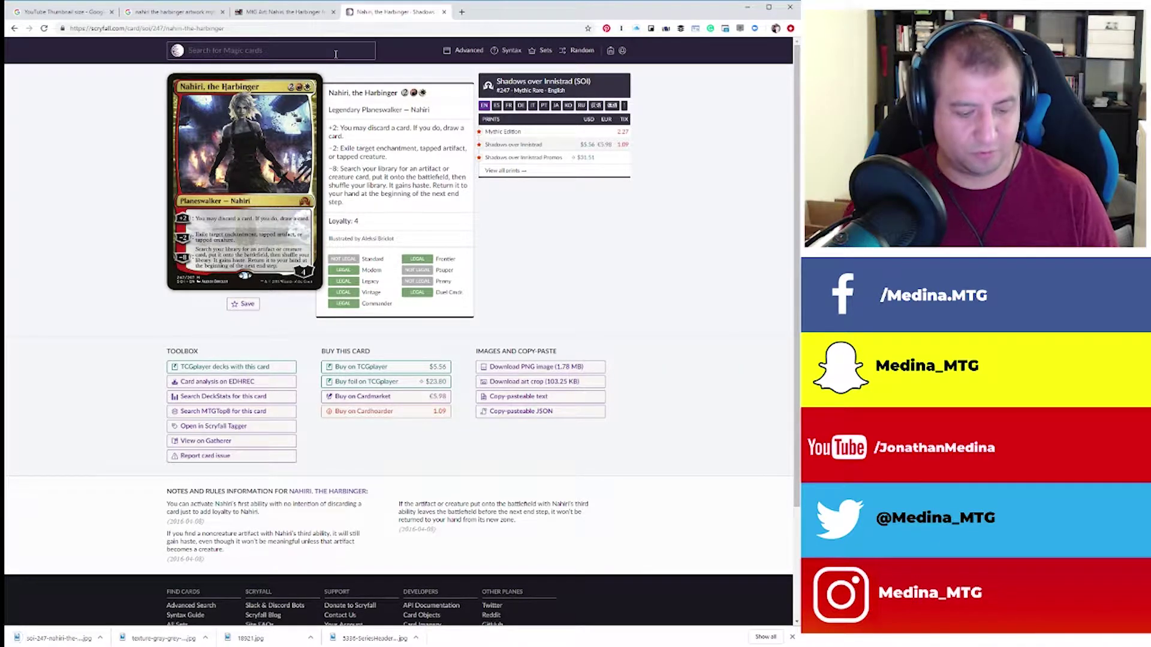
pyautogui.write('ARMAGEDDON')
pyautogui.press('Return')
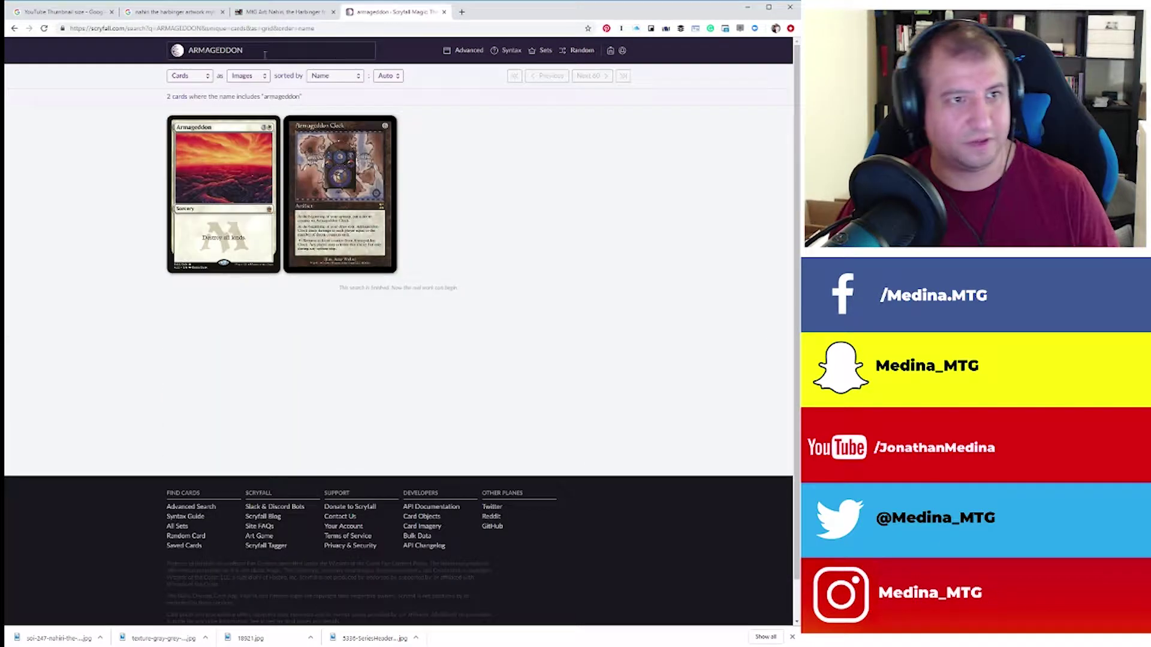
pyautogui.click(246, 206)
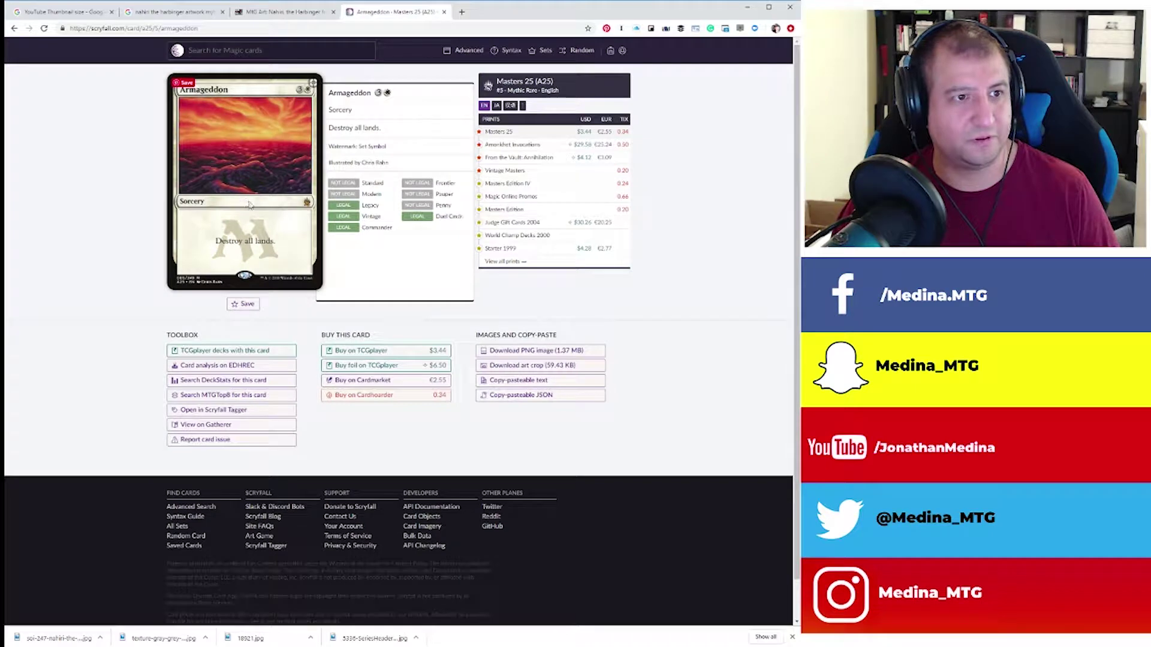
pyautogui.click(289, 228)
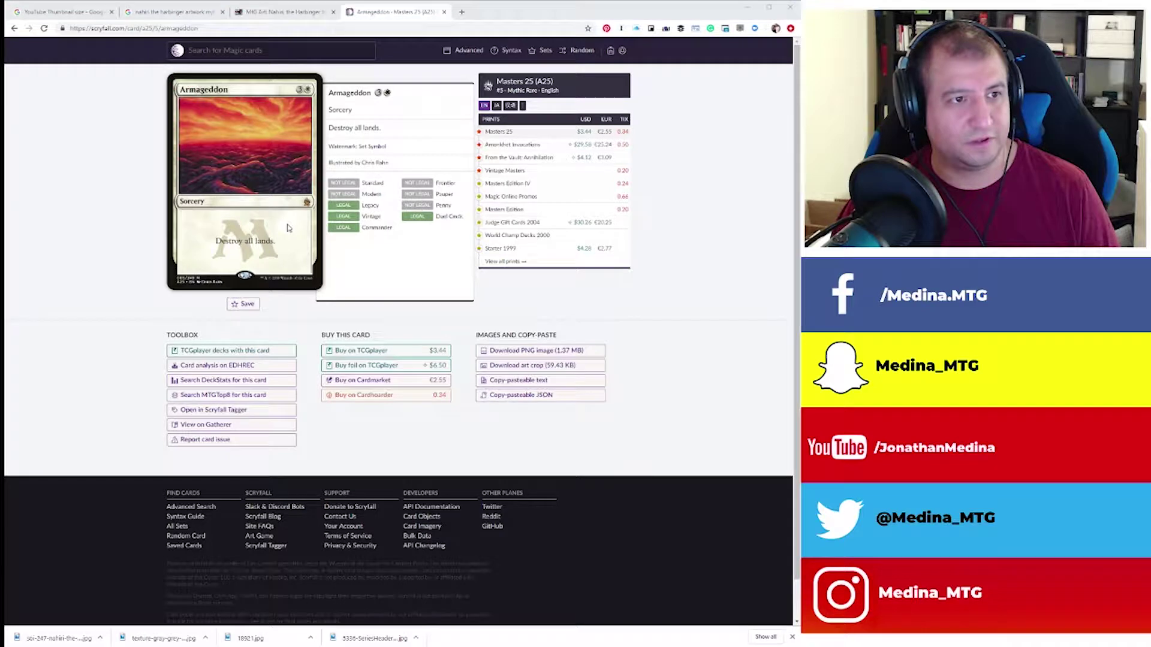
pyautogui.click(376, 236)
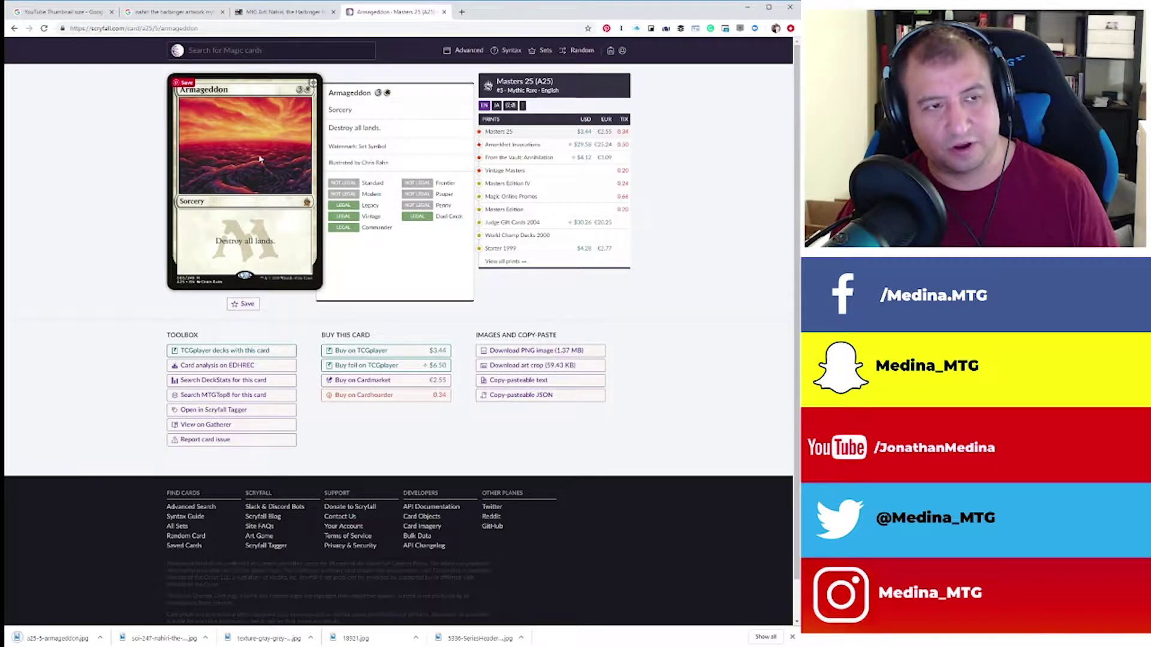
# Return to the Google image search and replace the query with "ARMAGEDDON artwork".
pyautogui.click(287, 11)
pyautogui.click(174, 11)
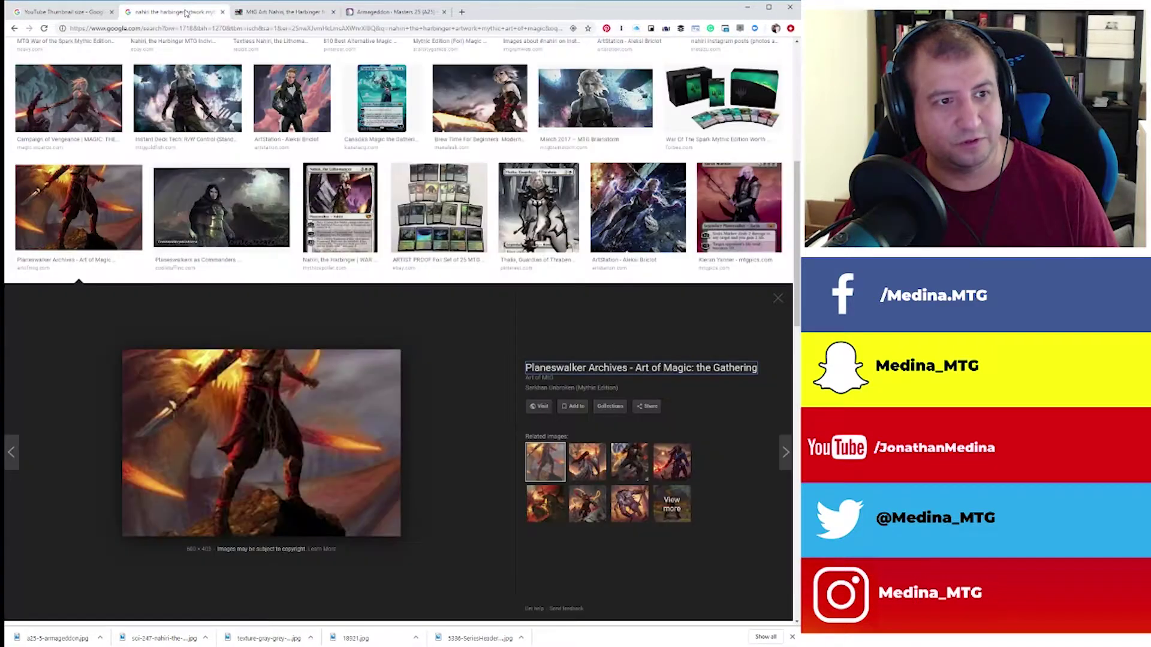
pyautogui.scroll(7, 338, 248)
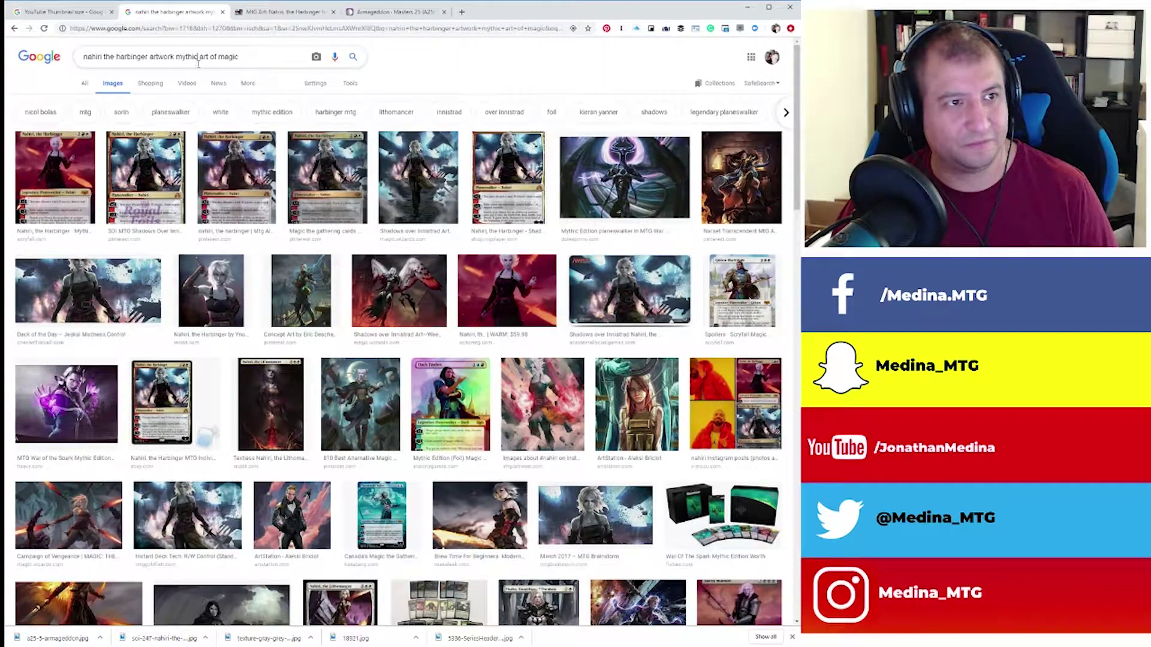
pyautogui.moveTo(265, 60); pyautogui.dragTo(109, 38)
pyautogui.write('ARMAGEDDON')
pyautogui.press('Home')
pyautogui.press('Delete')
pyautogui.press('Delete')
pyautogui.press('Delete')
pyautogui.press('Delete')
pyautogui.press('Delete')
pyautogui.press('Delete')
pyautogui.press('Delete')
pyautogui.press('Delete')
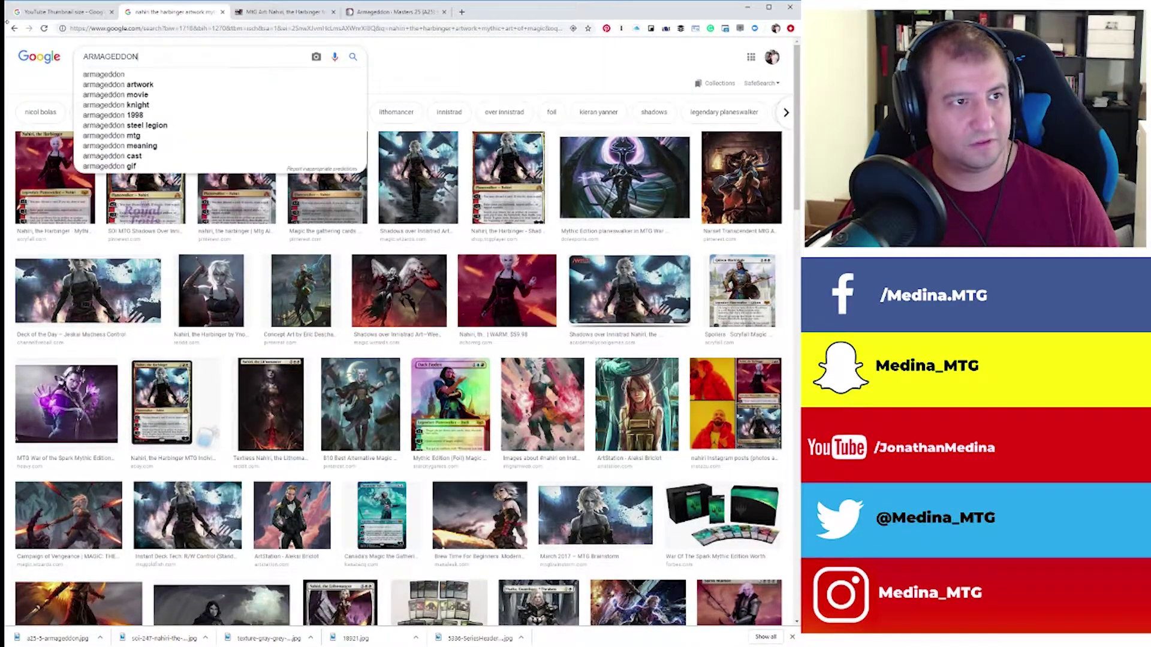
pyautogui.write('artwork')
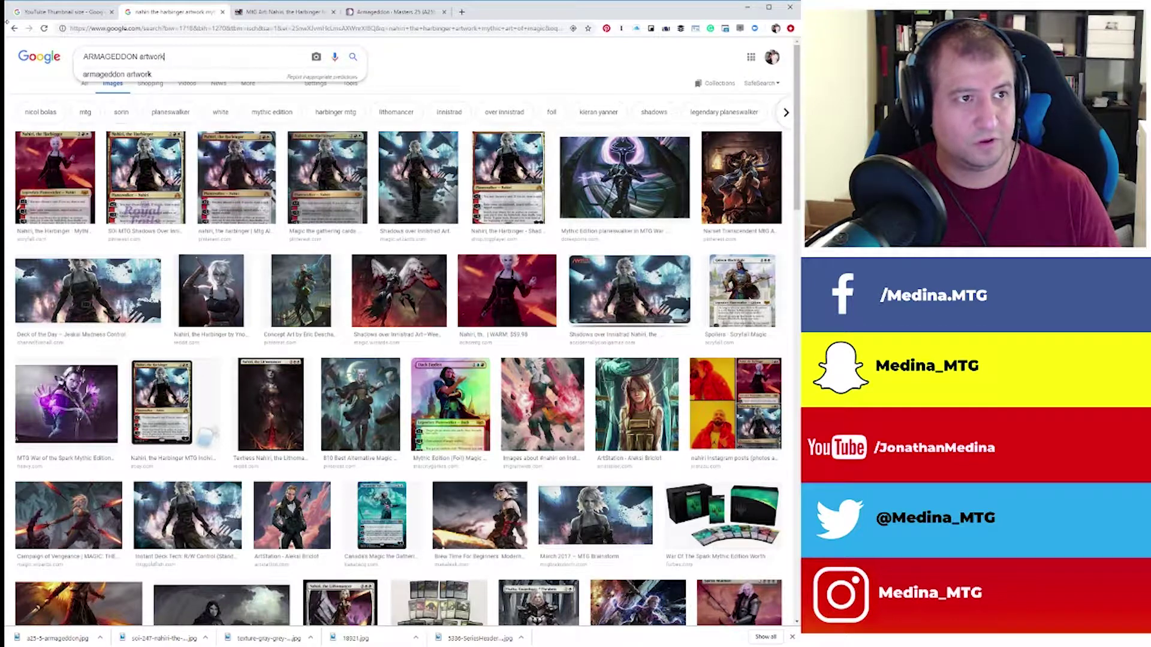
pyautogui.press('Return')
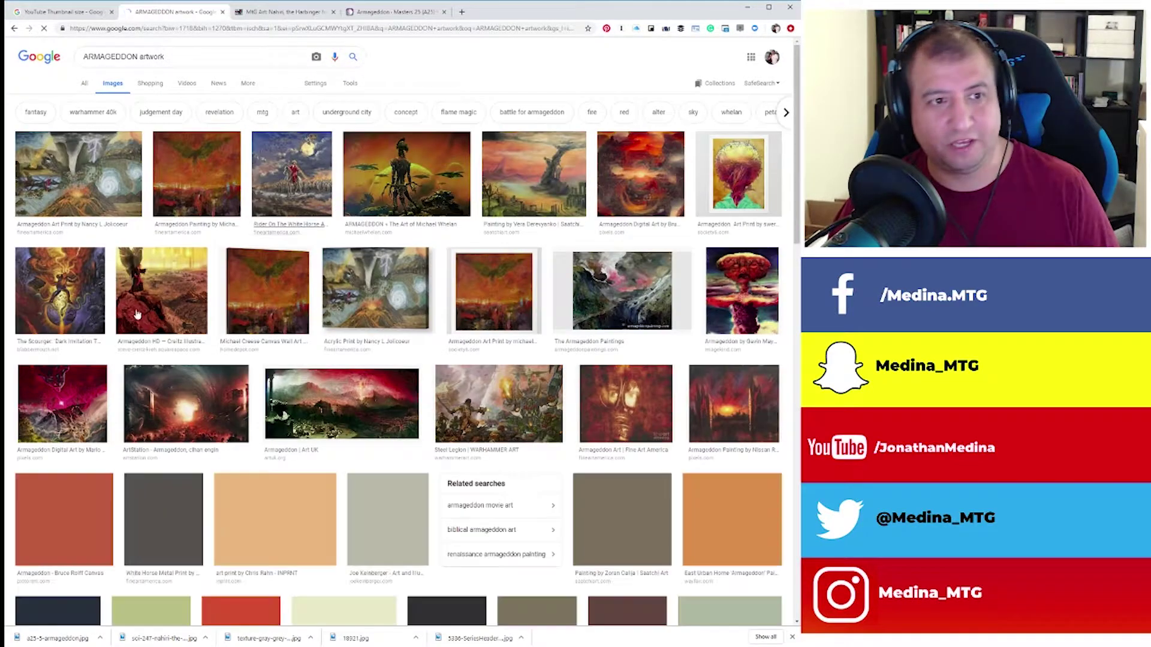
# Extend the image search to "ARMAGEDDON artwork mtg" and preview the "Vault: Annihilation" result.
pyautogui.write('mtg')
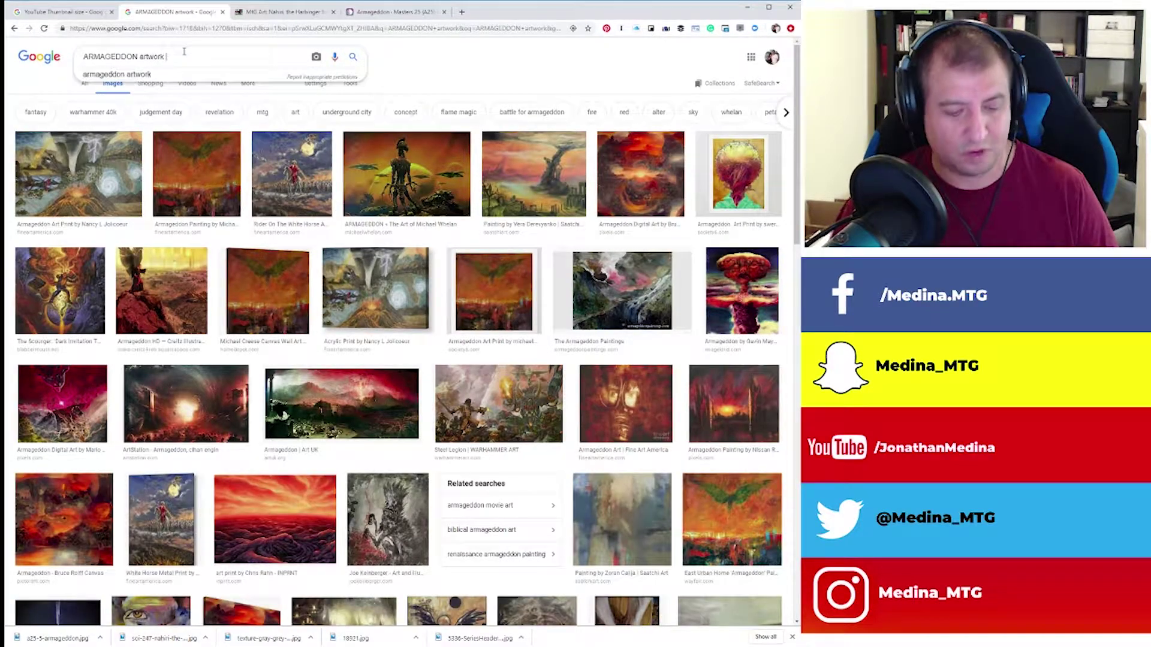
pyautogui.press('Return')
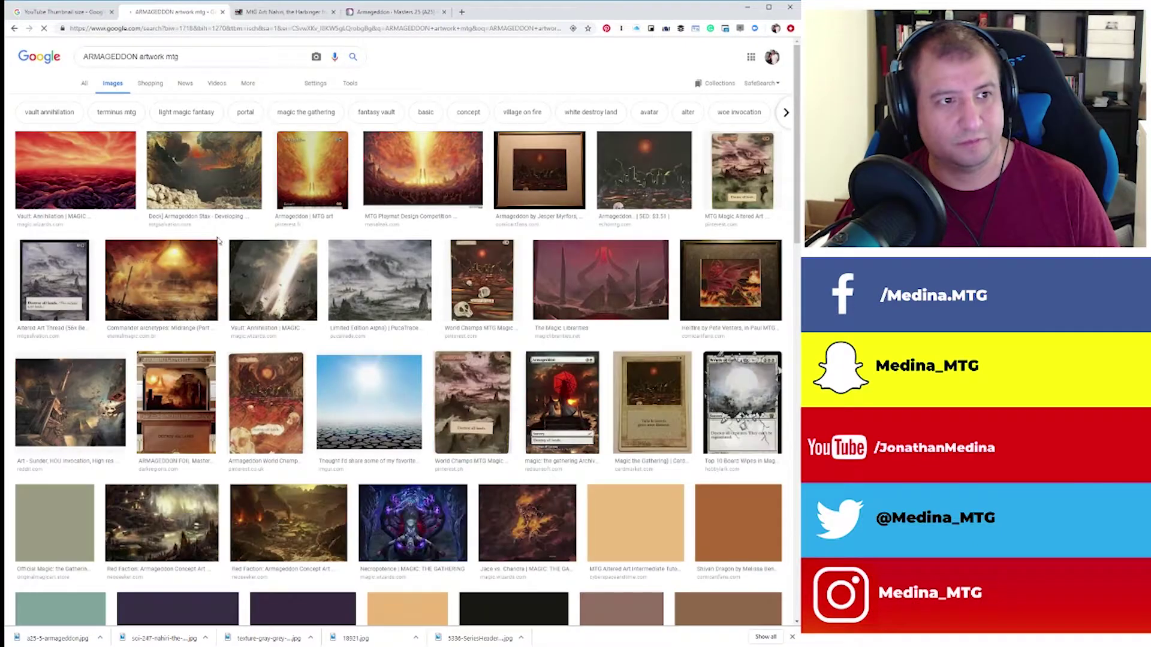
pyautogui.click(77, 168)
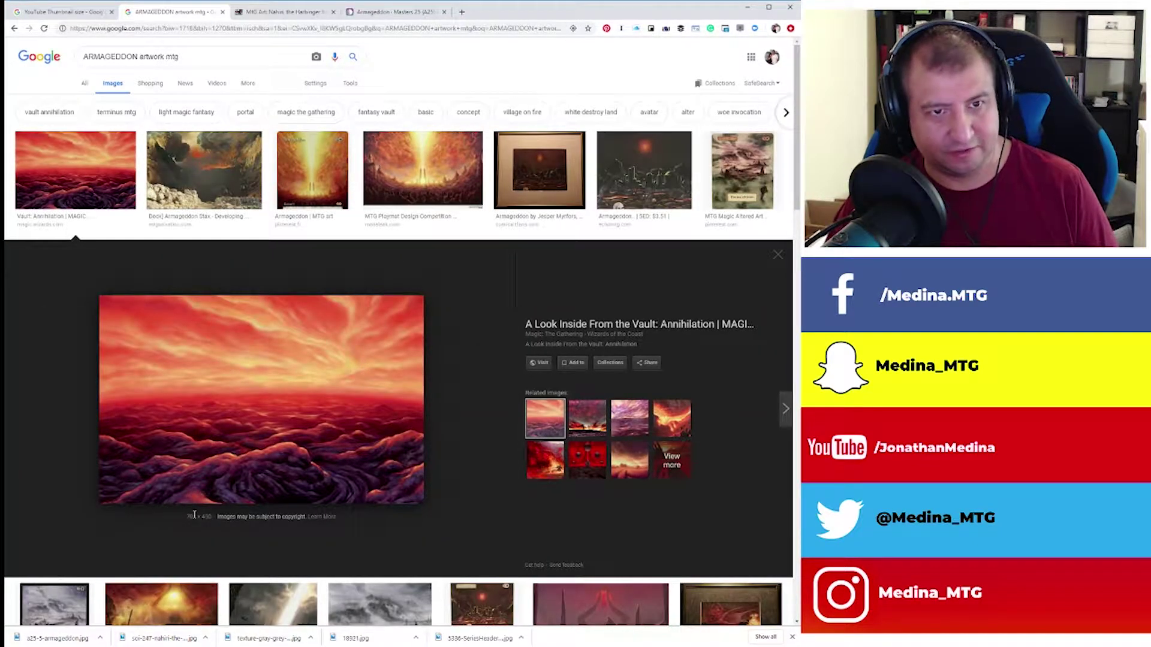
# Look through the Armageddon image results for other versions of the artwork, and return to the start of the results.
pyautogui.scroll(-3, 312, 394)
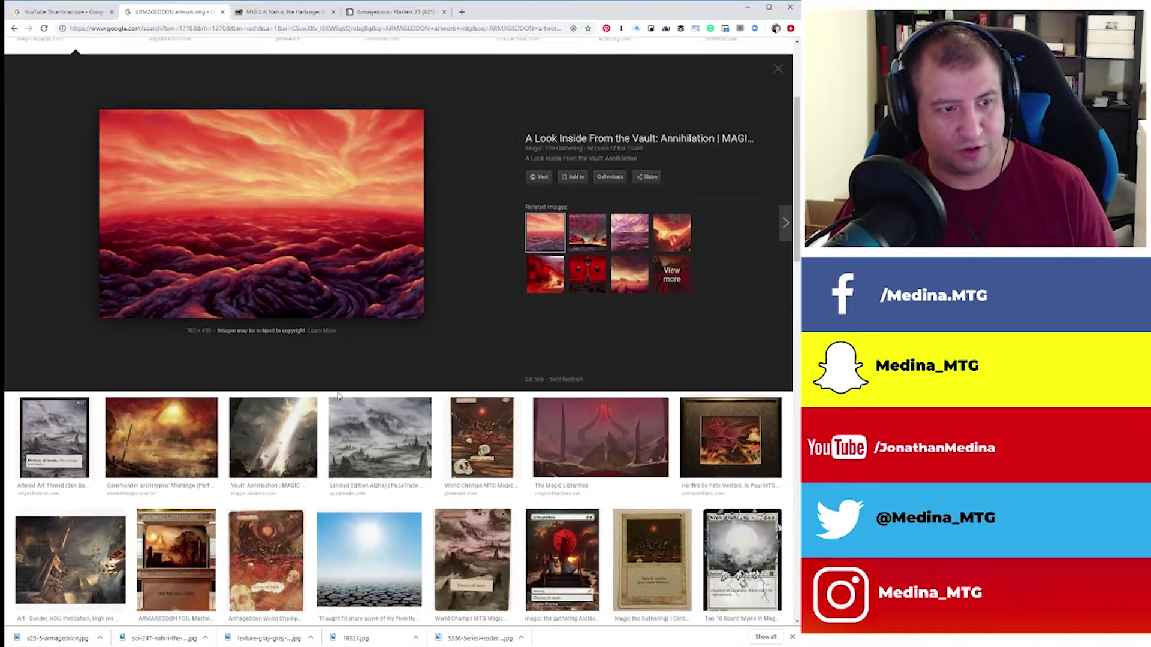
pyautogui.scroll(-2, 338, 396)
pyautogui.scroll(-6, 333, 384)
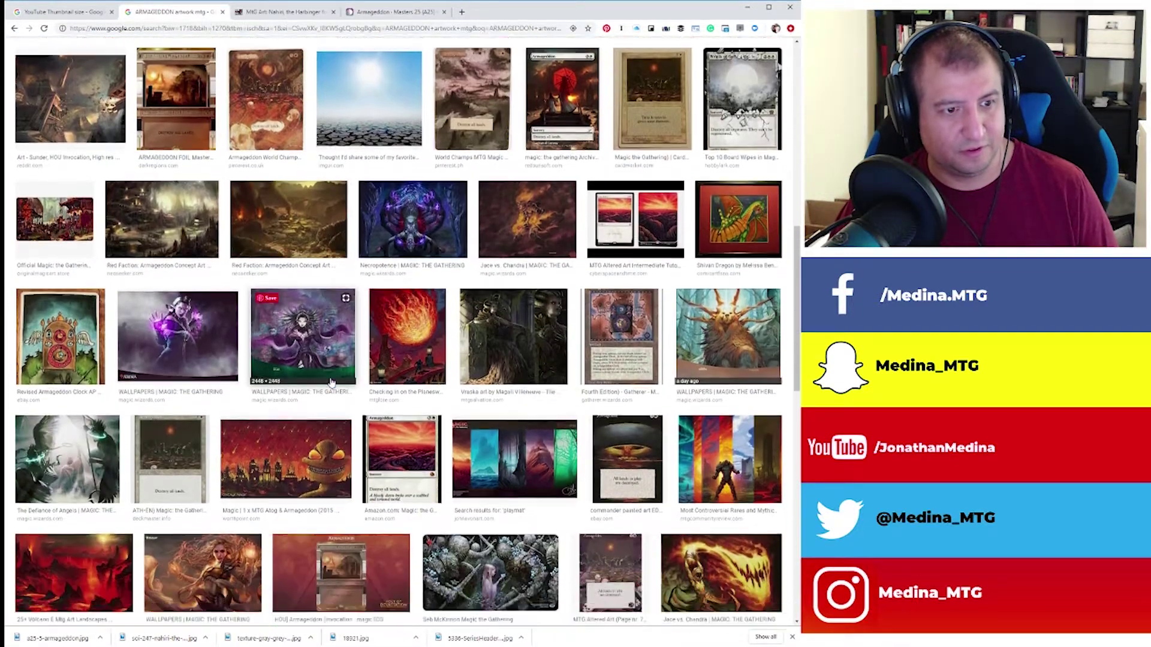
pyautogui.scroll(-4, 332, 382)
pyautogui.scroll(-2, 383, 354)
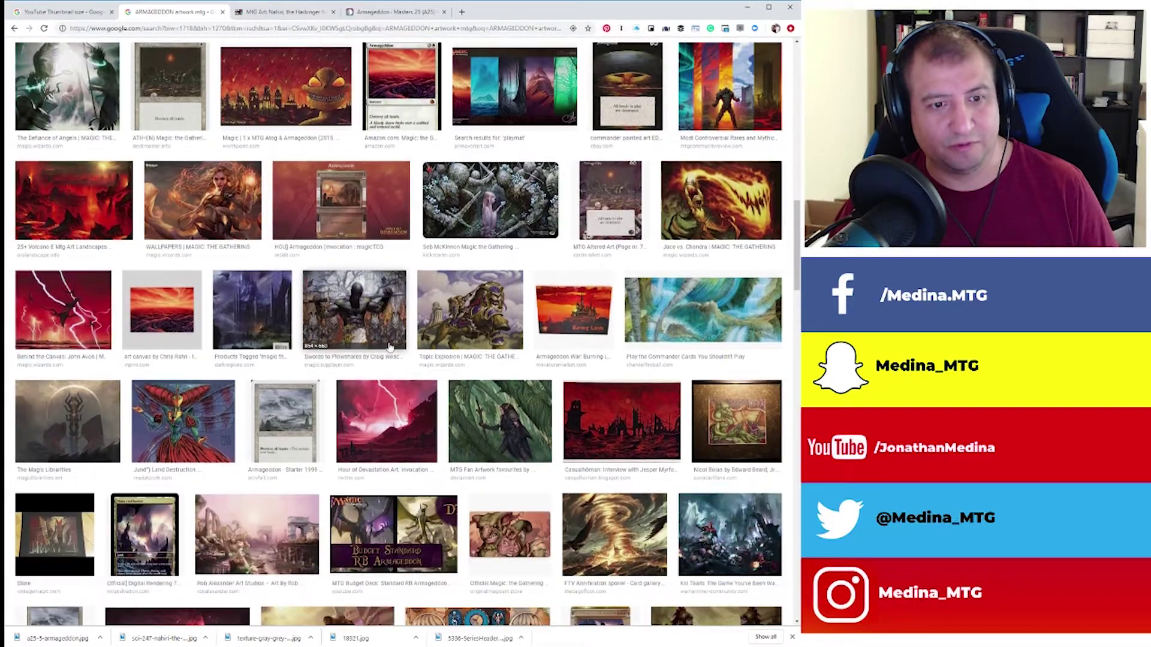
pyautogui.scroll(15, 390, 348)
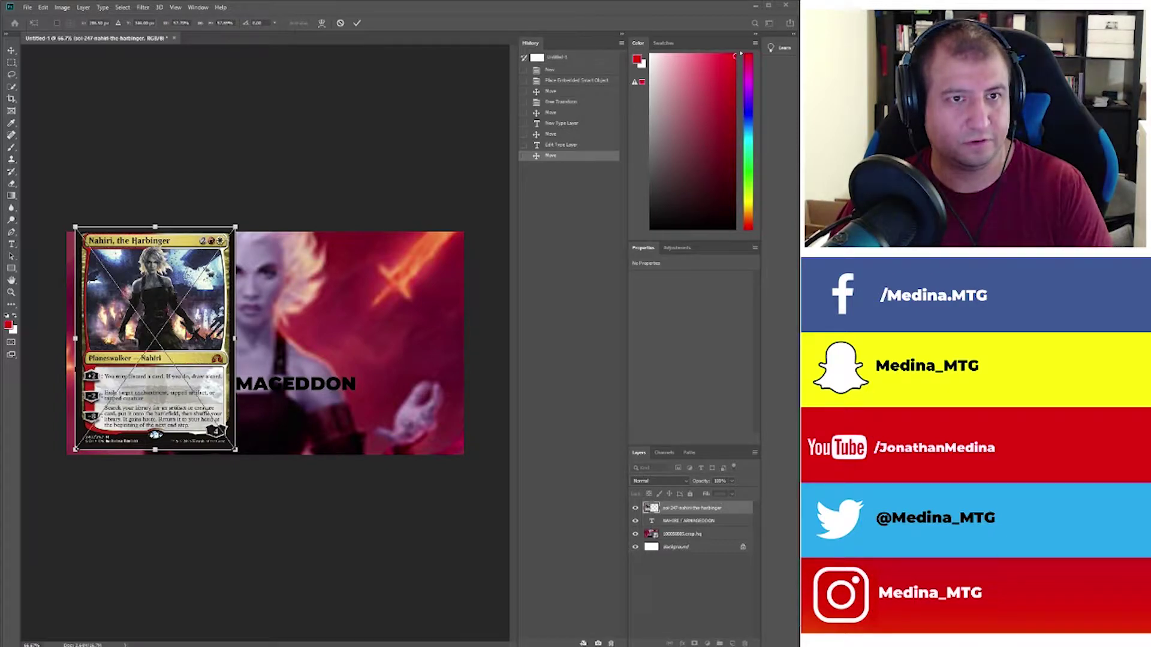
# In Photoshop, place the saved Nahiri, the Harbinger and Armageddon card images side by side over the background, with Nahiri on the left.
pyautogui.press('Return')
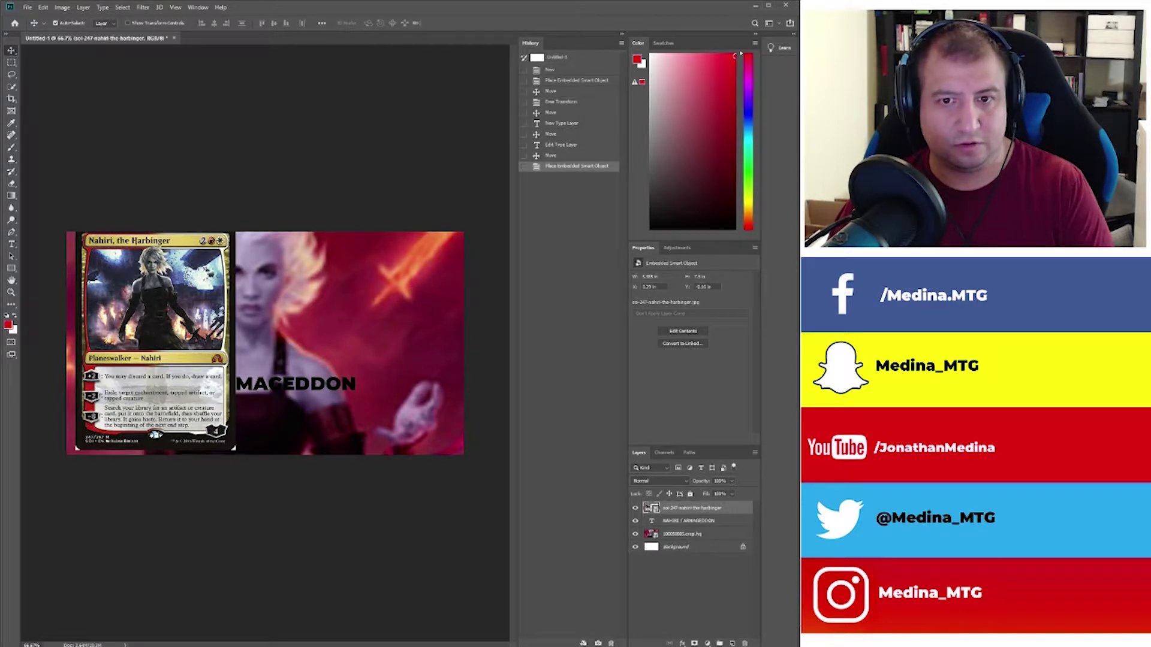
pyautogui.moveTo(759, 288); pyautogui.dragTo(332, 332)
pyautogui.moveTo(252, 328); pyautogui.dragTo(343, 328)
pyautogui.press('Return')
pyautogui.moveTo(174, 304); pyautogui.dragTo(202, 334)
# Bring the "NAHIRI / ARMAGEDDON" text layer above both card layers and shift the title right across the two cards.
pyautogui.click(271, 389)
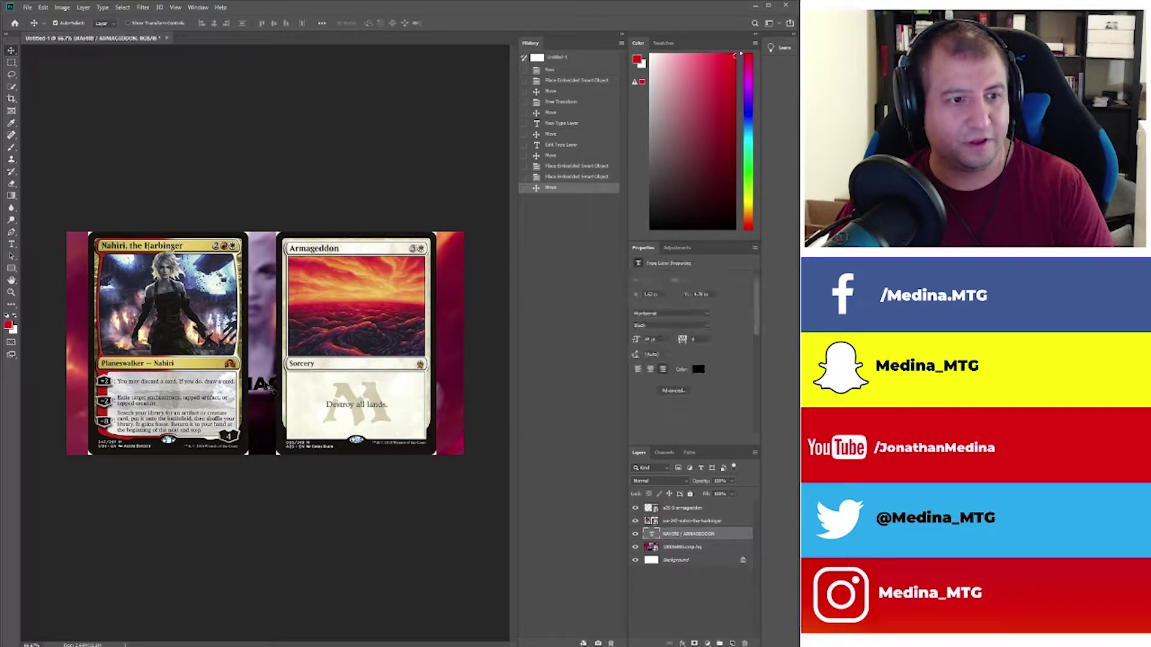
pyautogui.moveTo(732, 536); pyautogui.dragTo(714, 505)
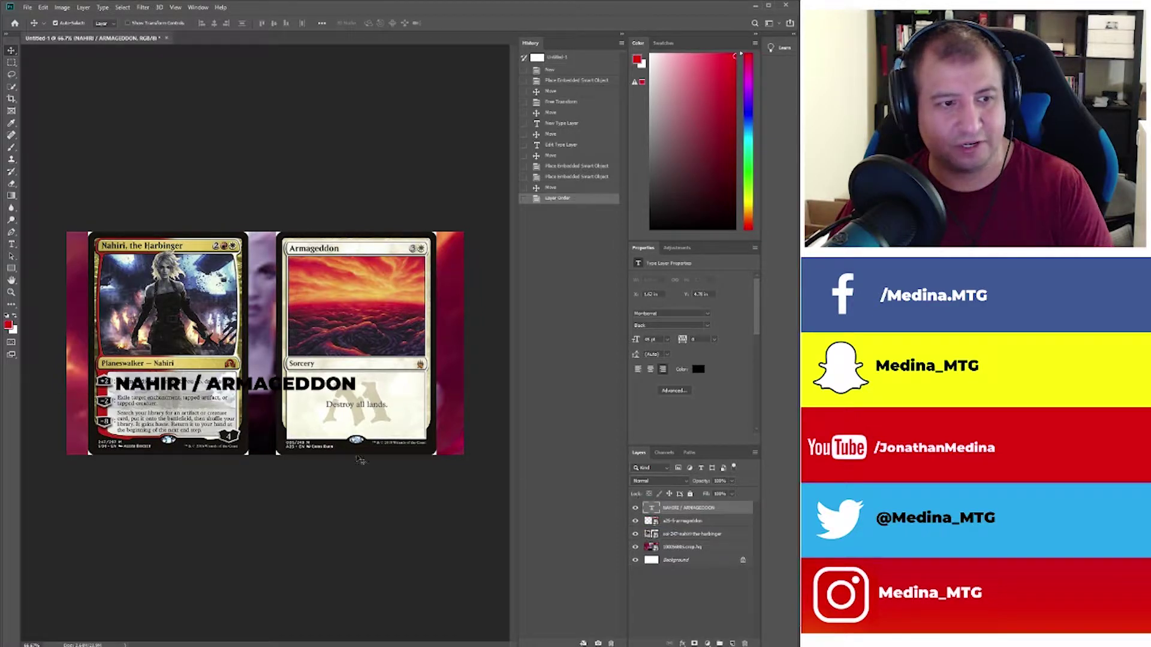
pyautogui.moveTo(350, 392); pyautogui.dragTo(346, 392)
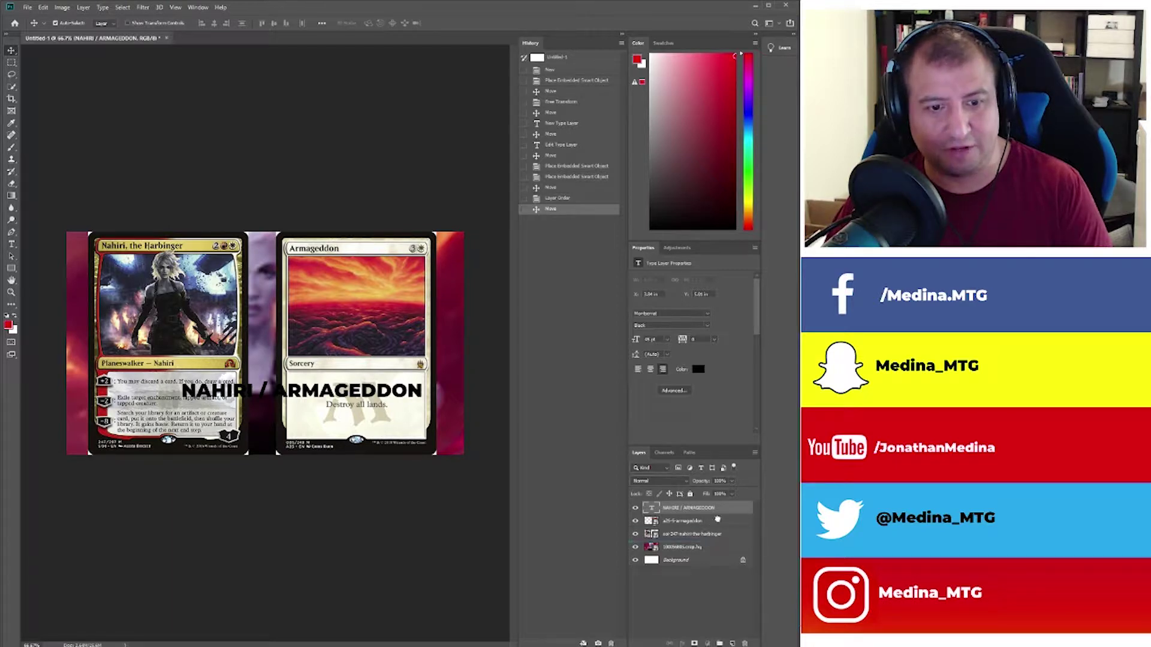
# Move the title layer beneath the Armageddon card layer, and restore it to the top of the layer stack.
pyautogui.moveTo(717, 509); pyautogui.dragTo(716, 523)
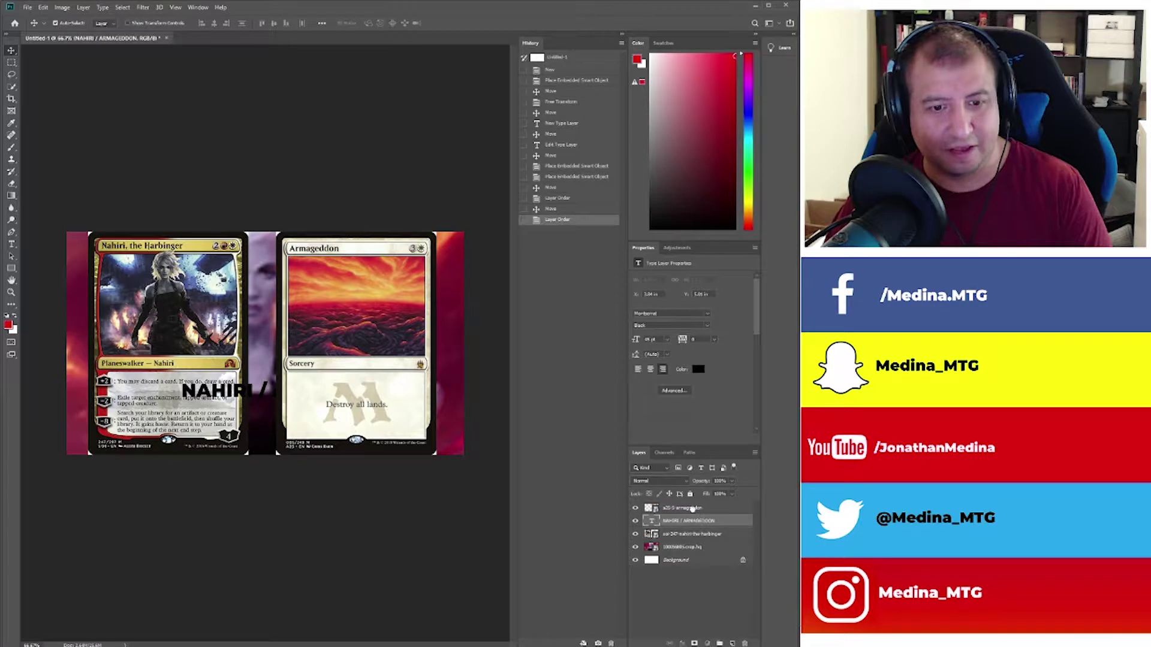
pyautogui.moveTo(693, 508); pyautogui.dragTo(693, 503)
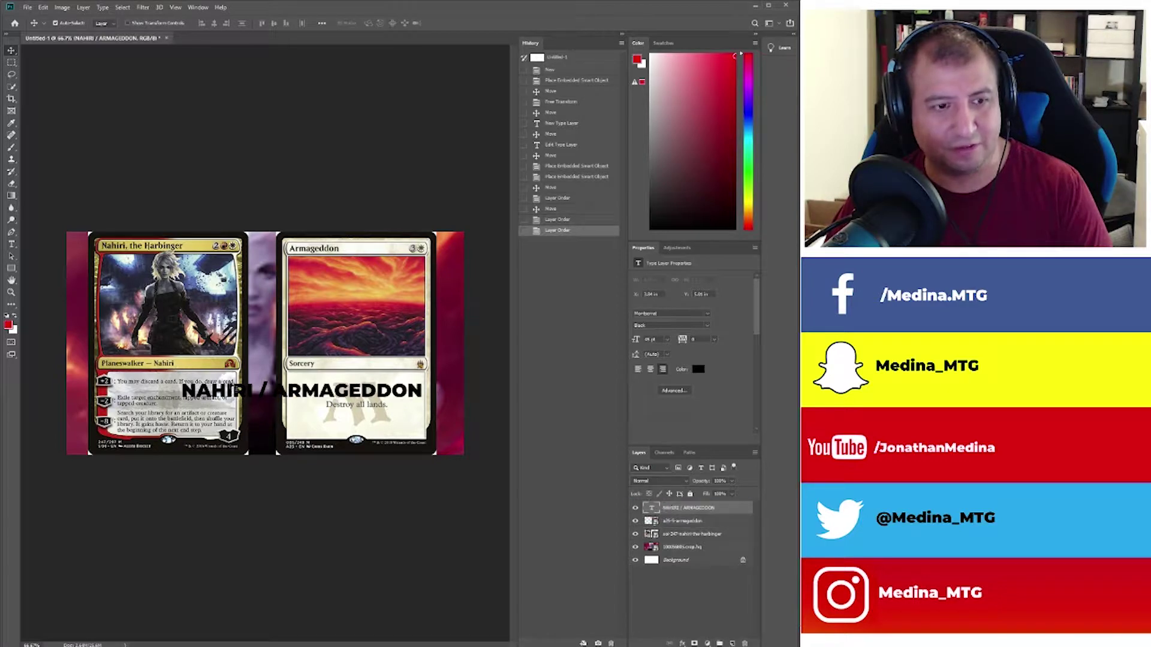
# Shift the "NAHIRI / ARMAGEDDON" title down and left across the two cards, and select the background artwork layer.
pyautogui.moveTo(321, 396); pyautogui.dragTo(292, 412)
pyautogui.moveTo(695, 550)
pyautogui.mouseDown()
pyautogui.moveTo(695, 509)
pyautogui.moveTo(689, 553)
pyautogui.mouseUp()
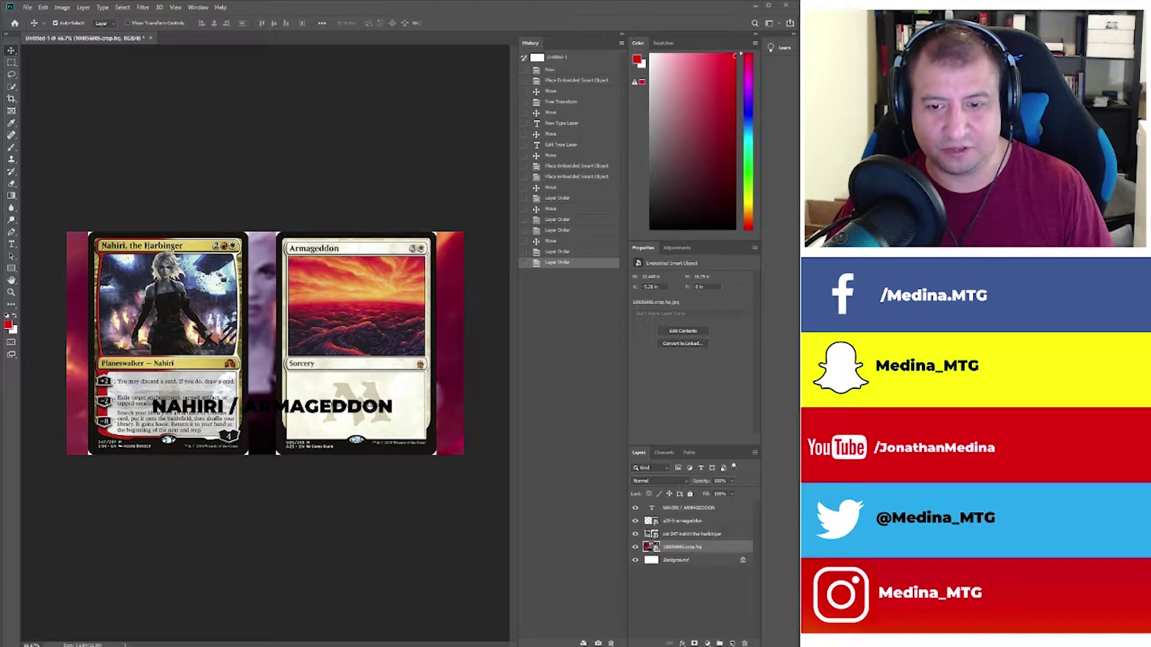
# Switch to the browser and search Google for "surprised emoji" in the blank new tab.
pyautogui.hotkey('alt', 'Tab')
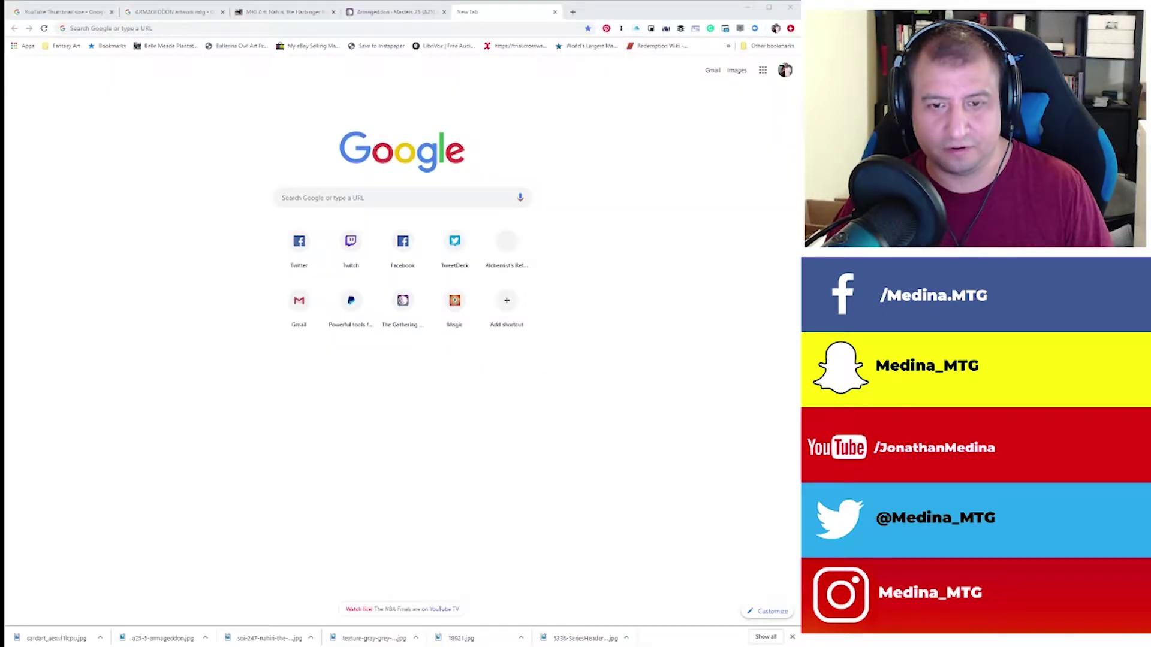
pyautogui.click(351, 203)
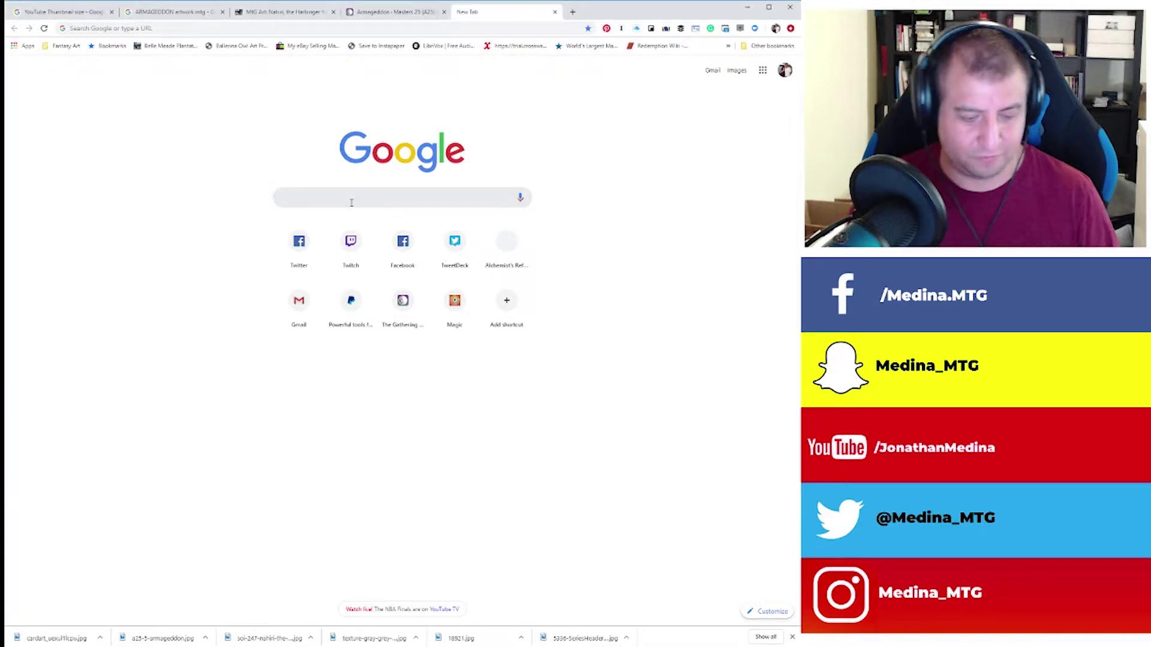
pyautogui.write('sur')
pyautogui.write('pris')
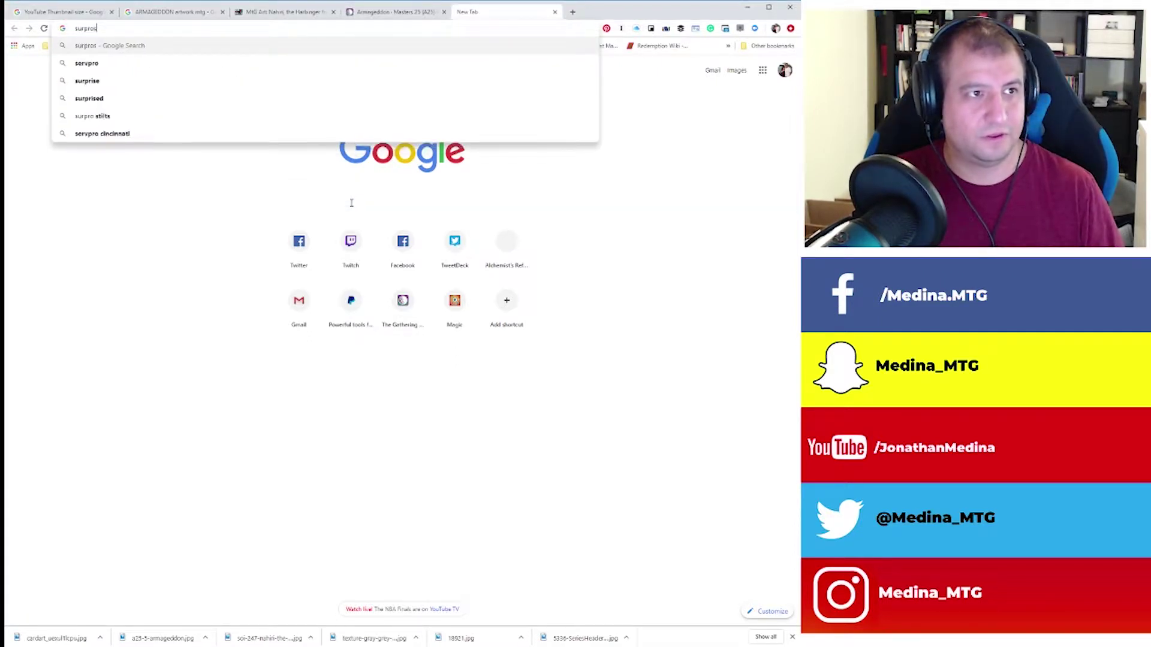
pyautogui.write('ed ')
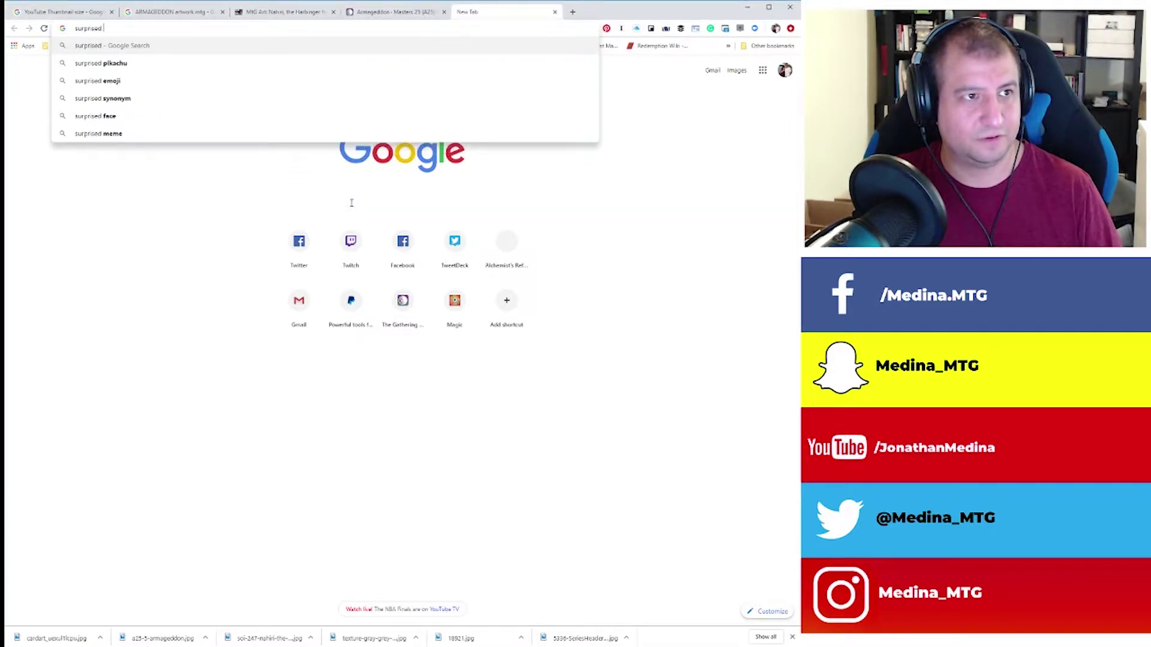
pyautogui.write('emoji')
pyautogui.press('Return')
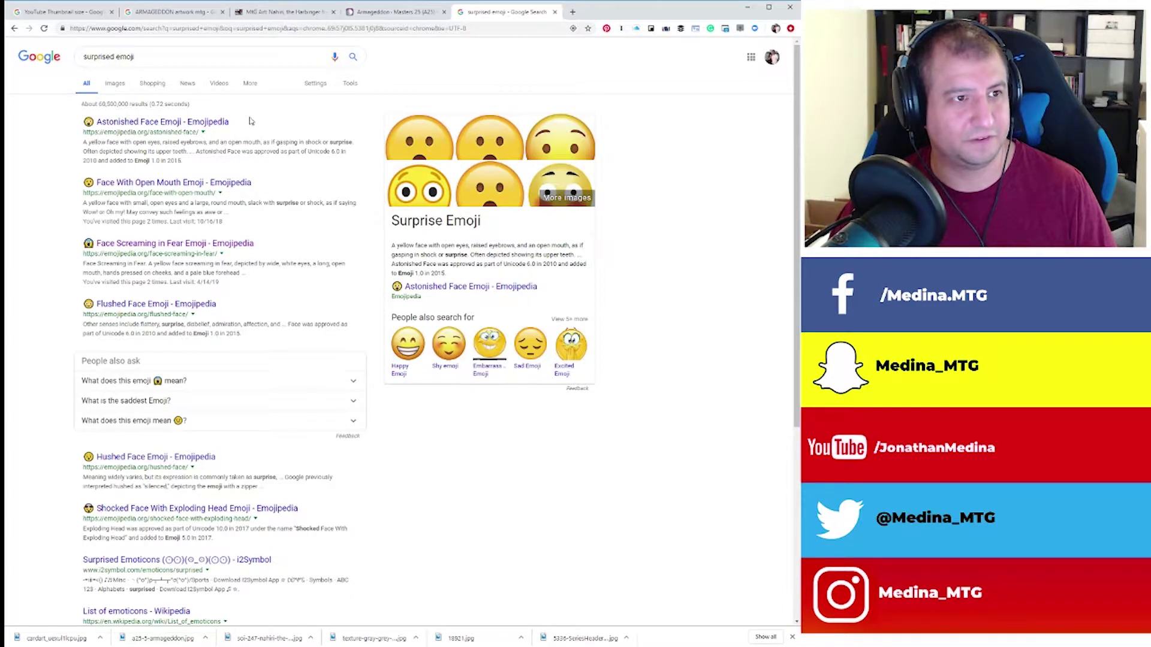
# Reuse the first result's title to search for "astonished Face Emoji" without the site name, and show the image results.
pyautogui.moveTo(249, 121); pyautogui.dragTo(109, 114)
pyautogui.hotkey('ctrl', 'c')
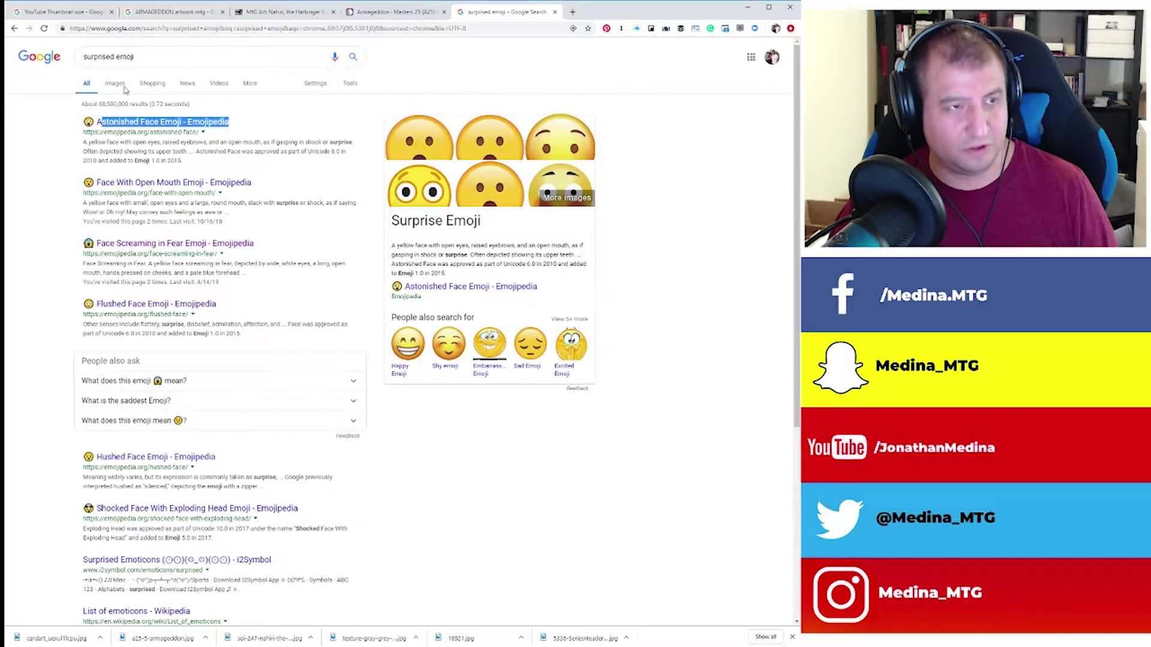
pyautogui.click(151, 57)
pyautogui.hotkey('ctrl', 'a')
pyautogui.hotkey('ctrl', 'v')
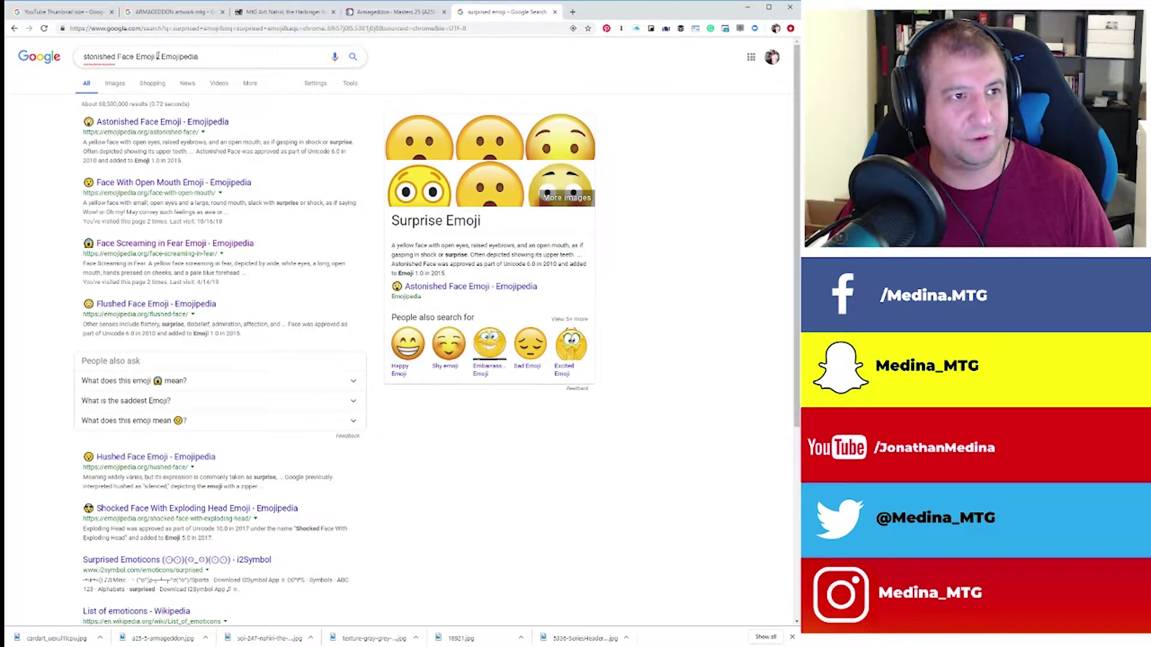
pyautogui.click(85, 57)
pyautogui.write('a')
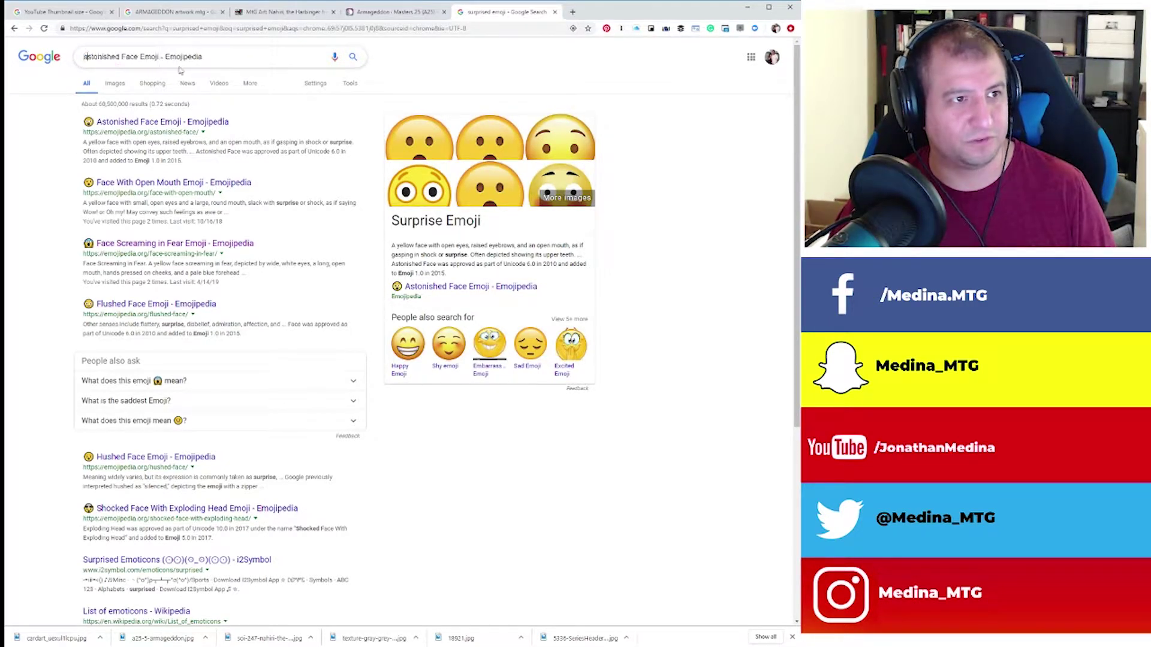
pyautogui.moveTo(163, 57); pyautogui.dragTo(537, 74)
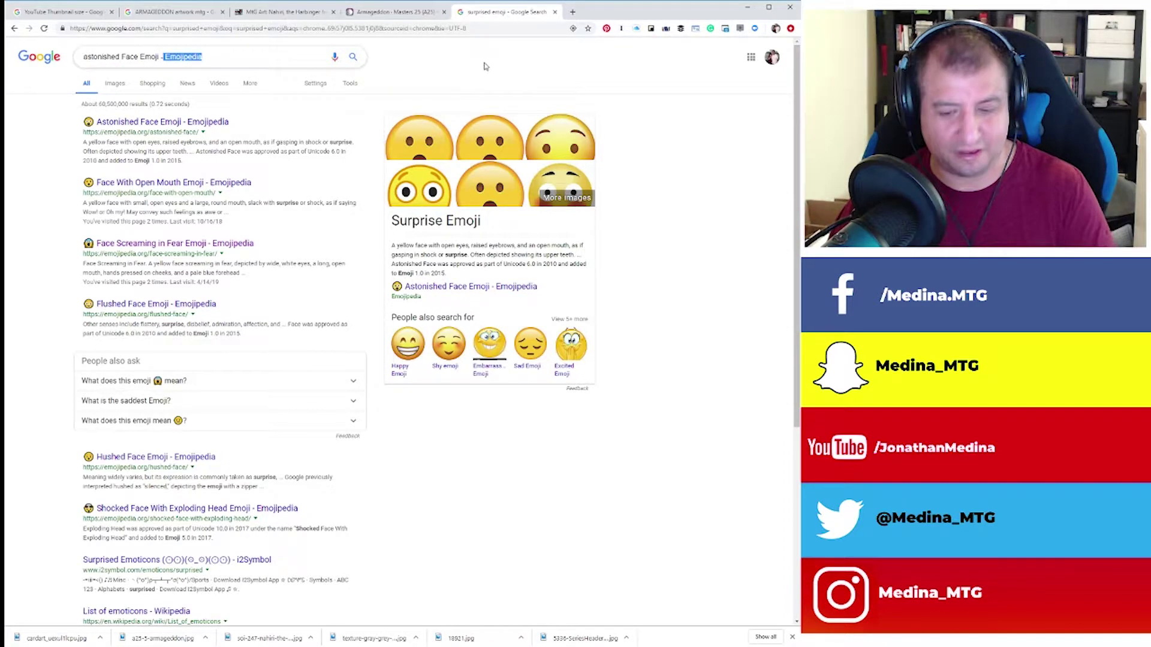
pyautogui.press('BackSpace')
pyautogui.press('Return')
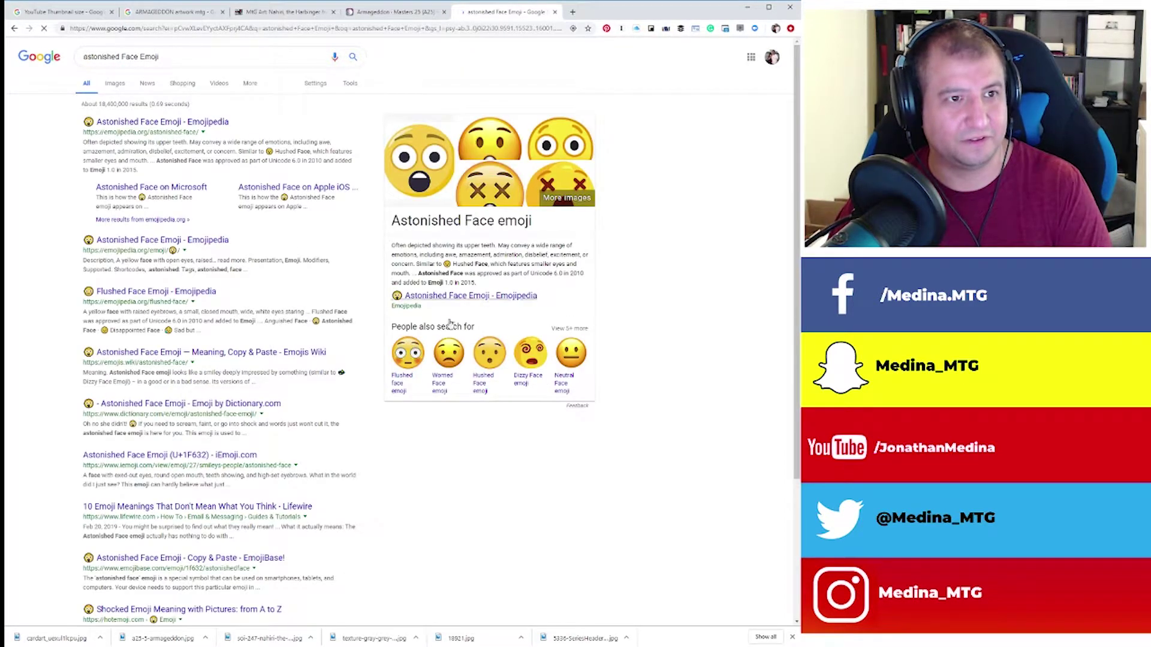
pyautogui.click(120, 86)
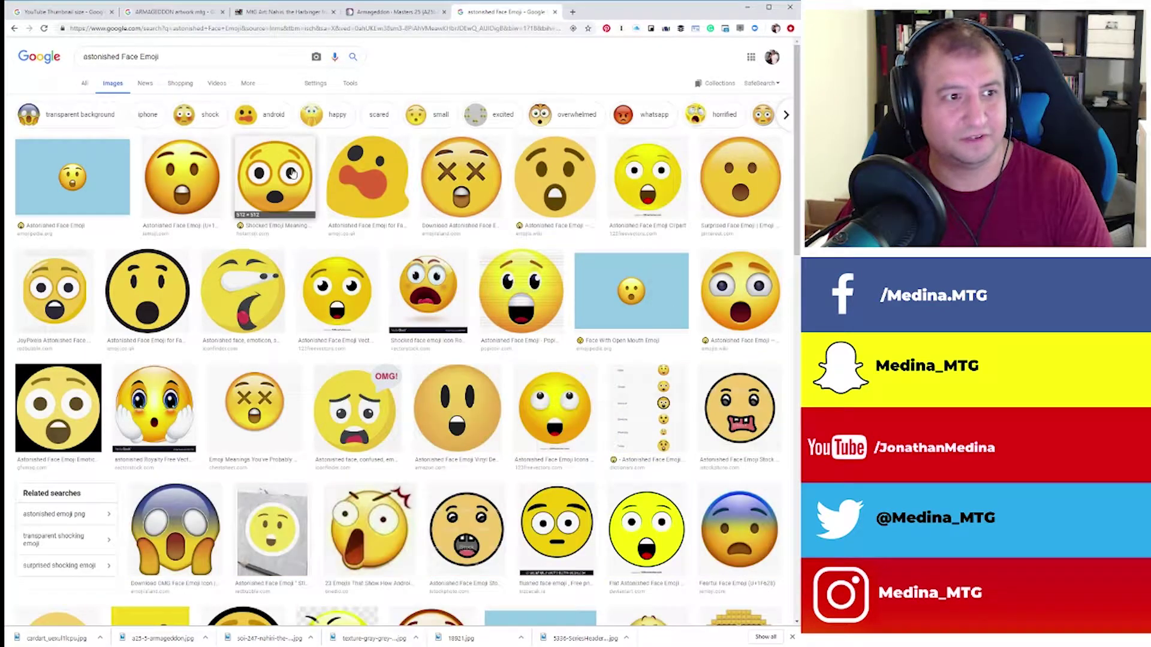
# Examine the astonished face emoji image results for a face suitable for the thumbnail.
pyautogui.scroll(-3, 528, 281)
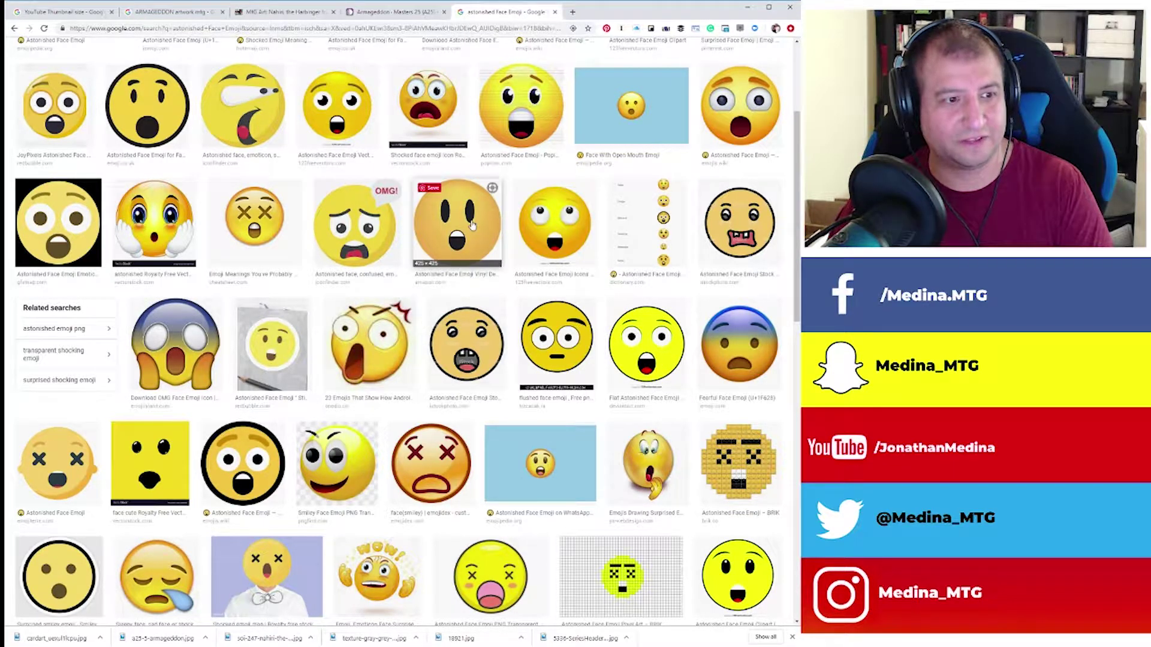
pyautogui.scroll(-2, 473, 237)
pyautogui.scroll(-1, 476, 240)
pyautogui.scroll(3, 763, 362)
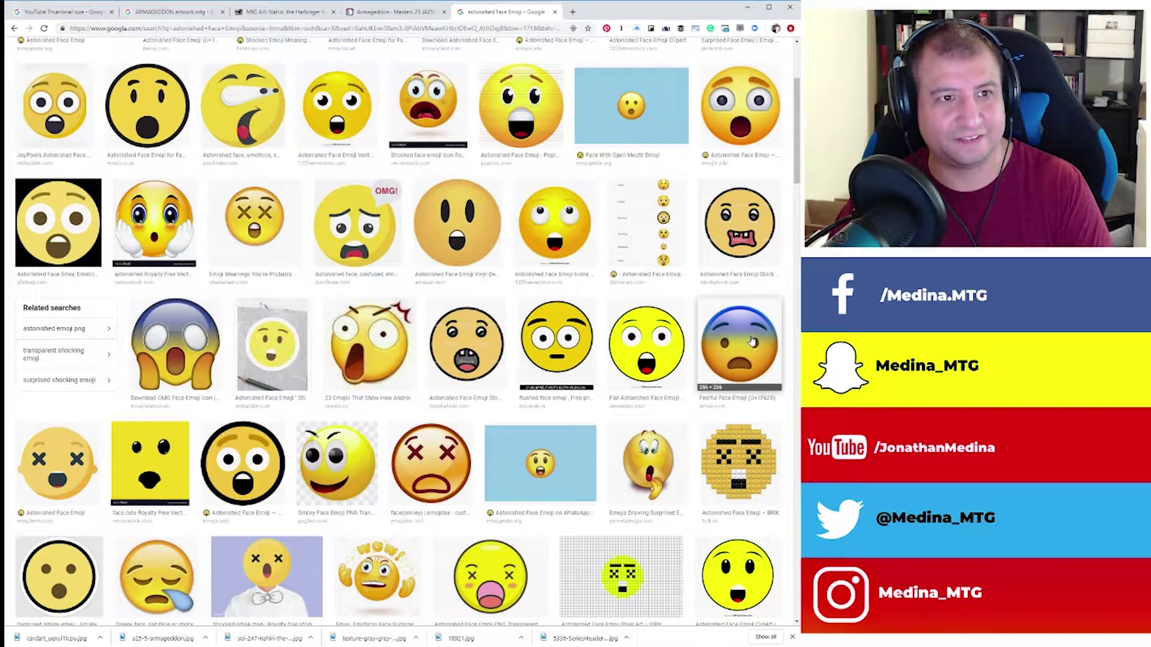
pyautogui.scroll(3, 753, 342)
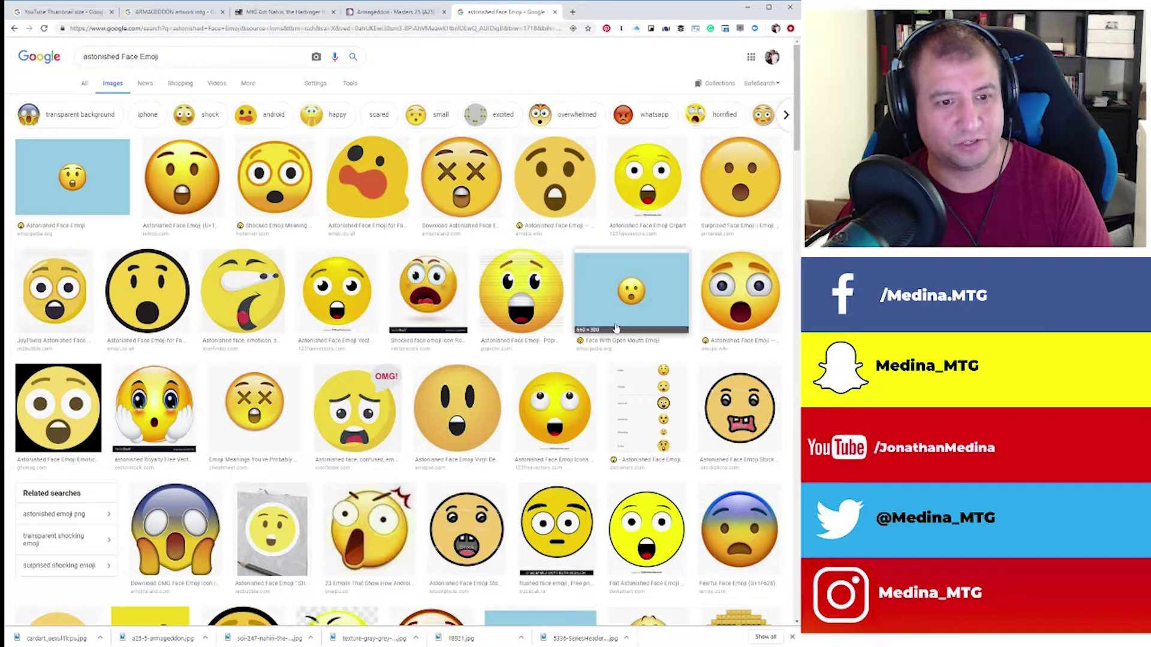
pyautogui.scroll(-6, 615, 329)
pyautogui.scroll(-3, 580, 311)
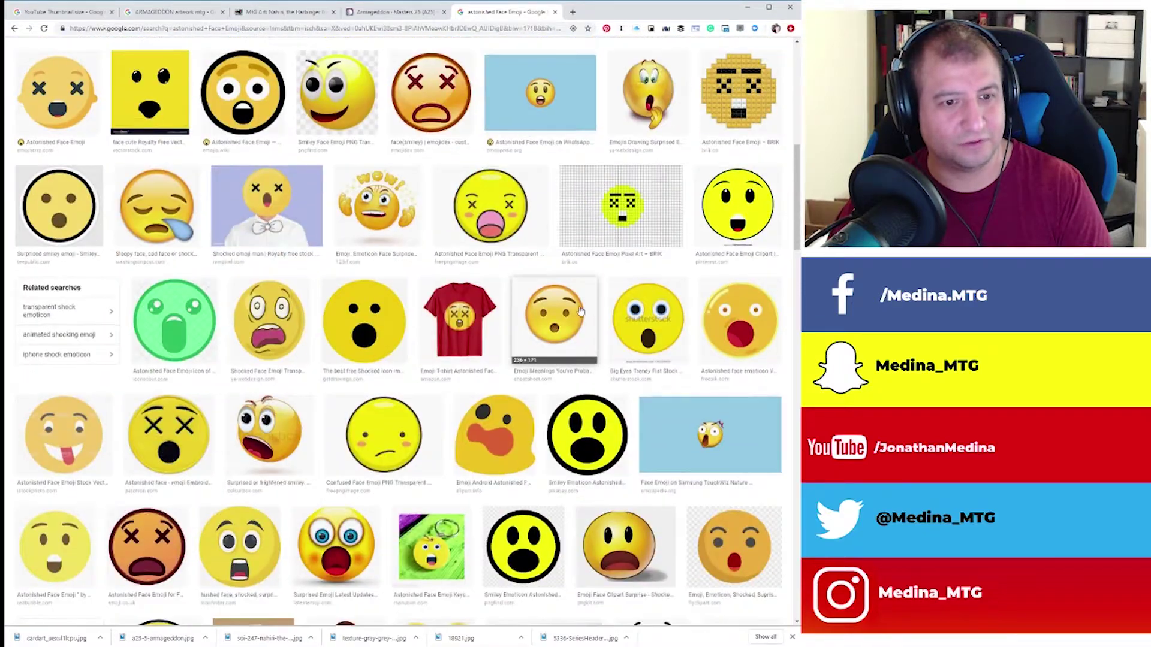
pyautogui.scroll(-5, 580, 311)
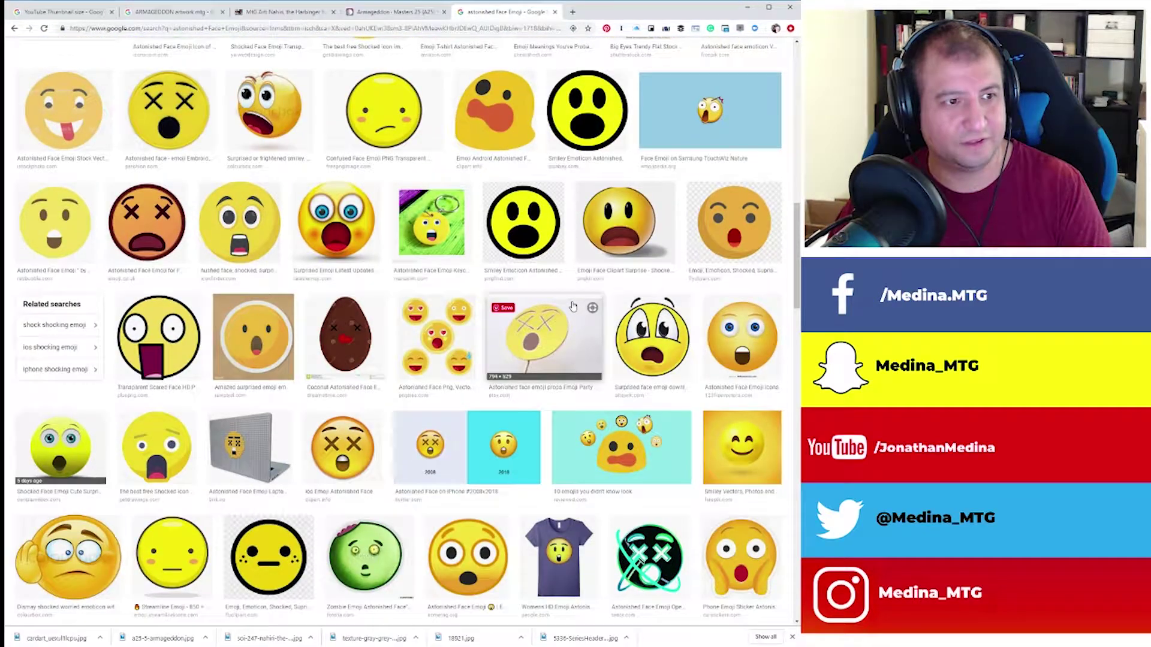
pyautogui.scroll(-2, 573, 307)
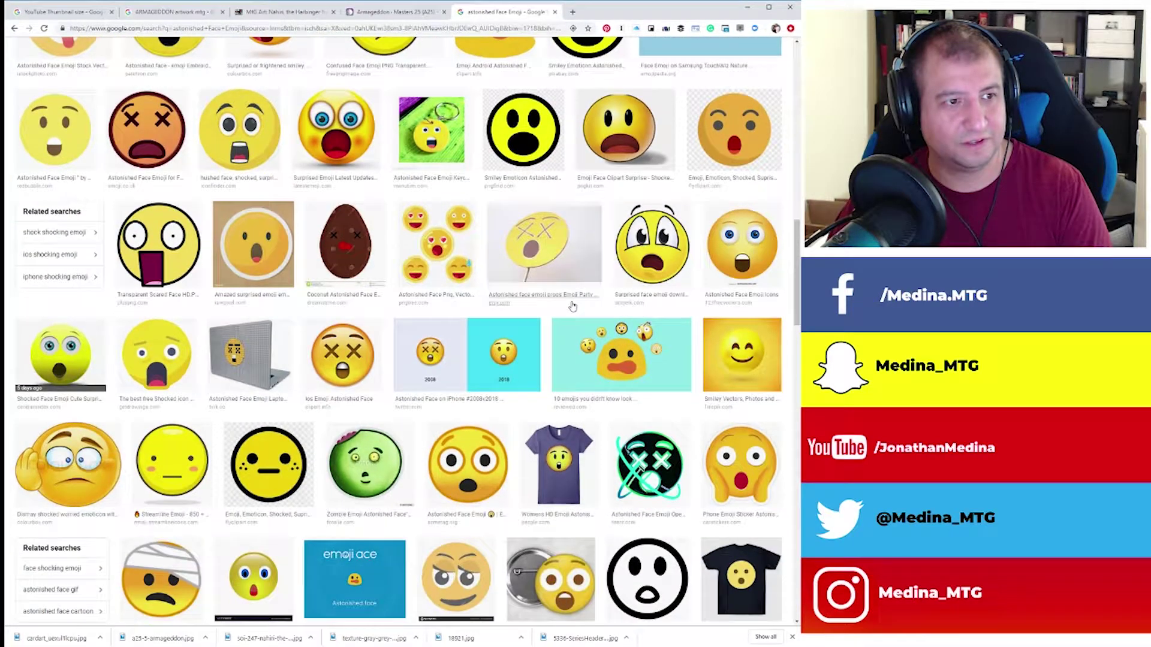
# Preview the Scared Face PNG result with the long open mouth, look through the remaining emoji images, and return to the start of the results.
pyautogui.click(161, 230)
pyautogui.scroll(2, 547, 191)
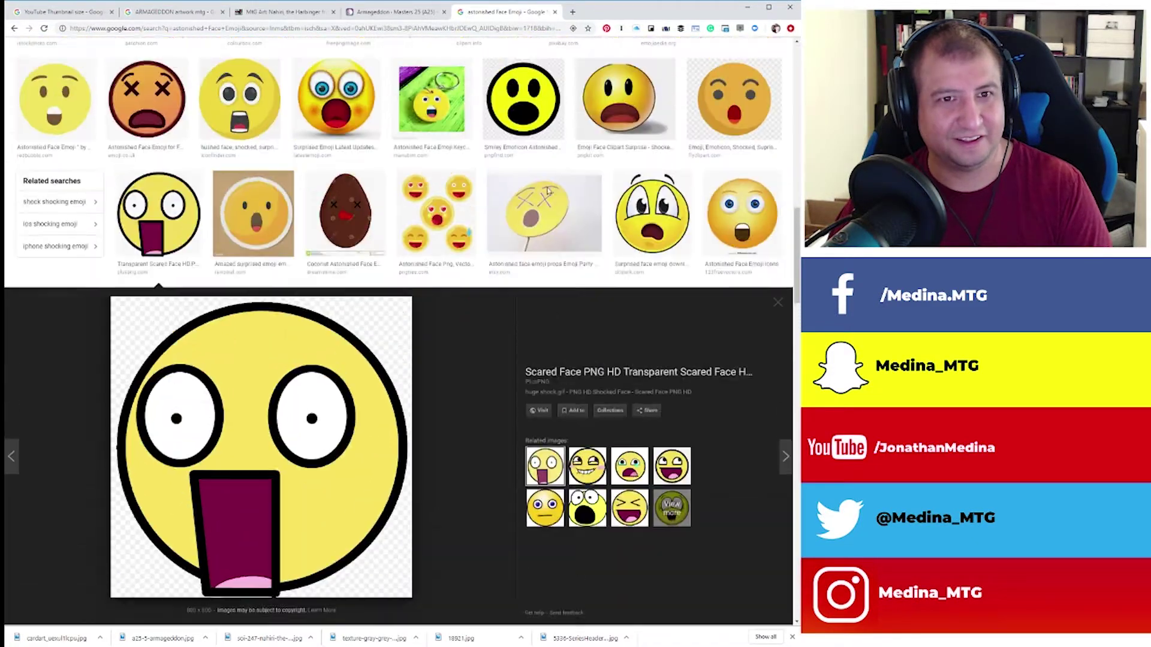
pyautogui.scroll(-7, 540, 186)
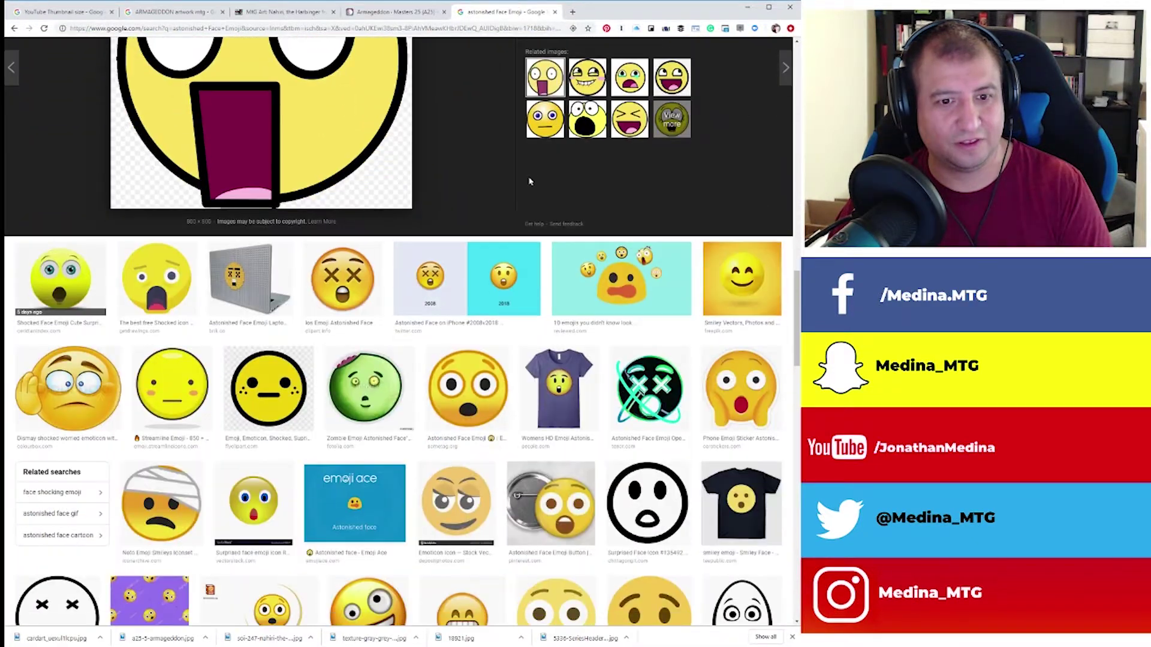
pyautogui.scroll(-3, 526, 176)
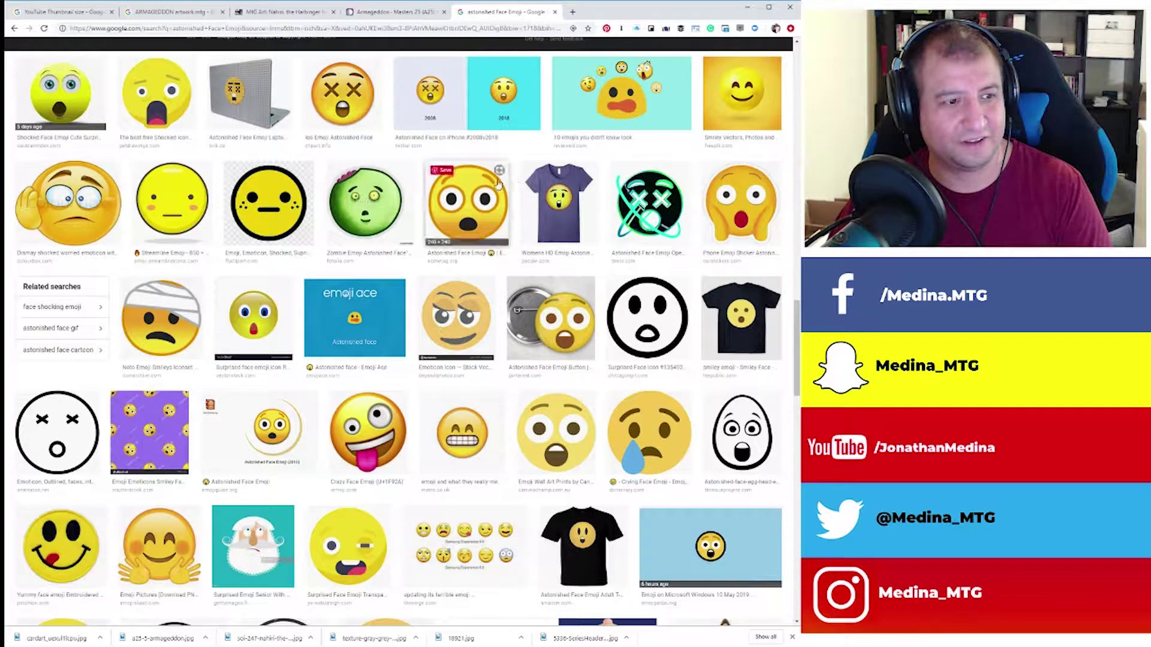
pyautogui.scroll(-8, 519, 179)
pyautogui.scroll(-2, 486, 171)
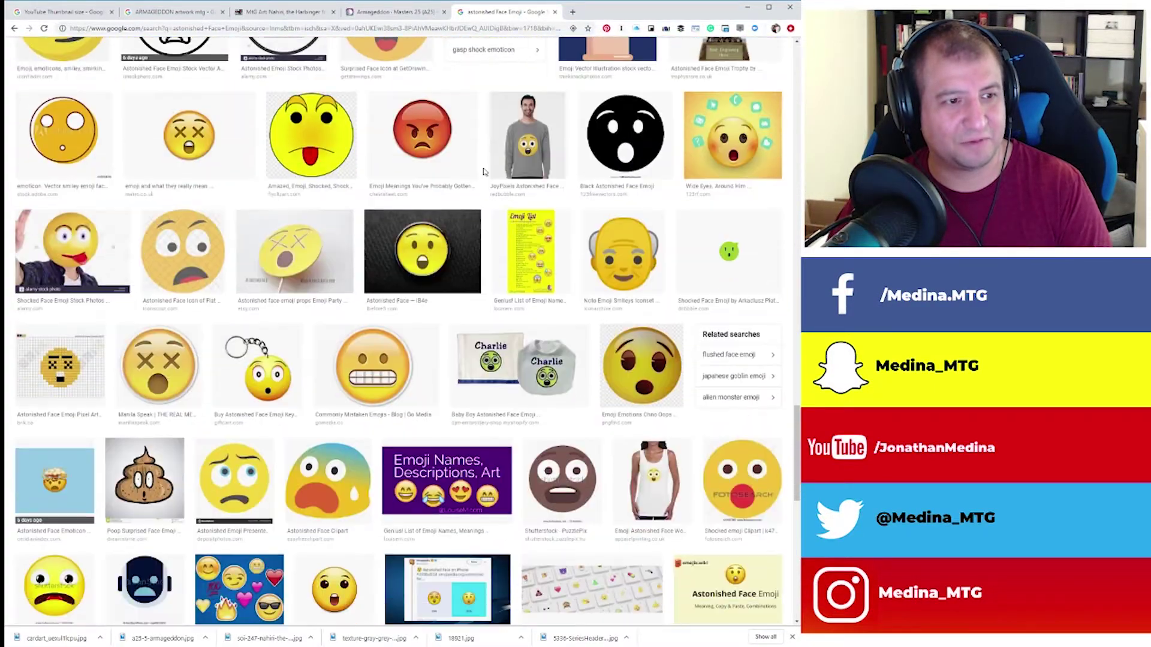
pyautogui.scroll(-2, 485, 172)
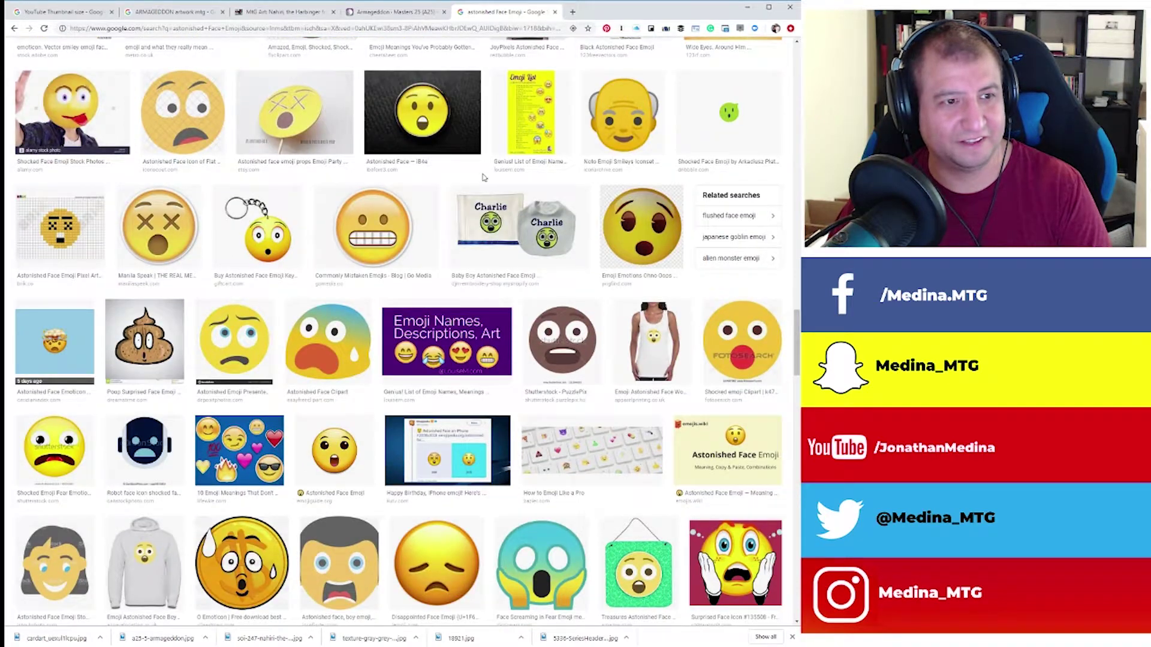
pyautogui.scroll(-3, 484, 177)
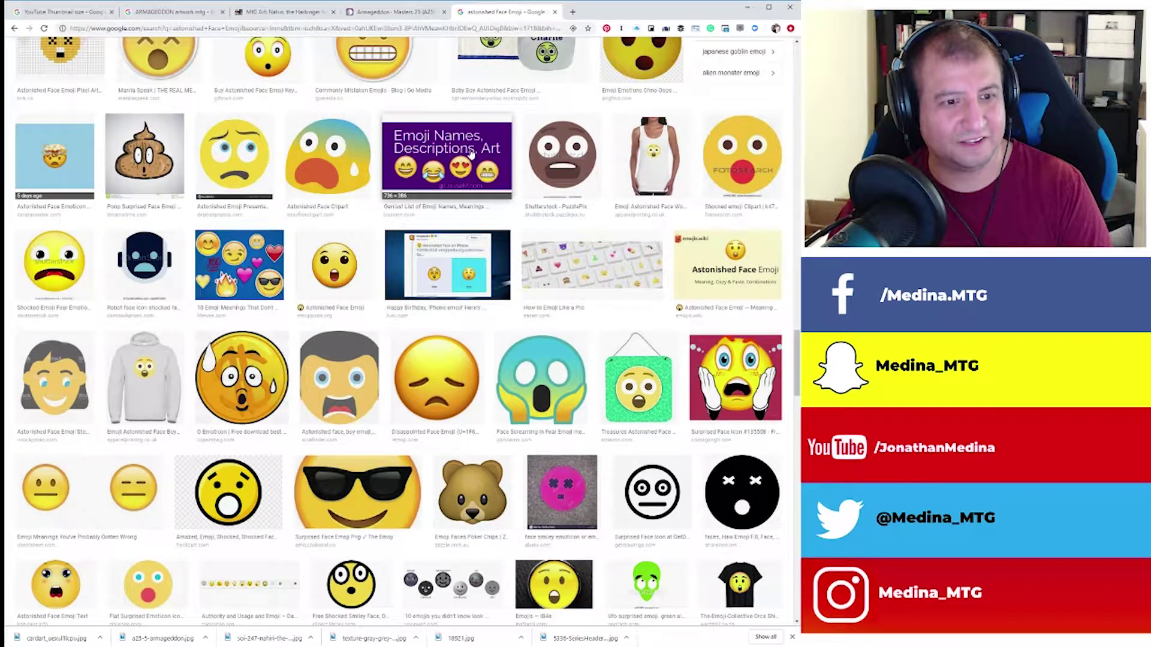
pyautogui.scroll(-3, 472, 155)
pyautogui.scroll(15, 468, 180)
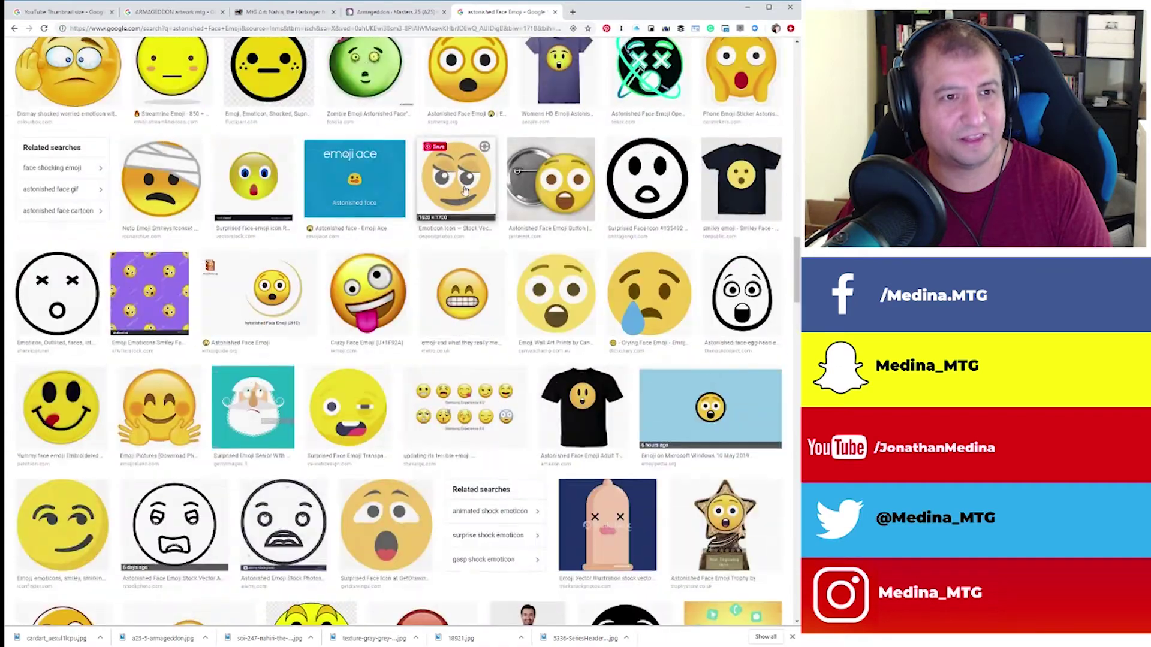
pyautogui.scroll(20, 464, 191)
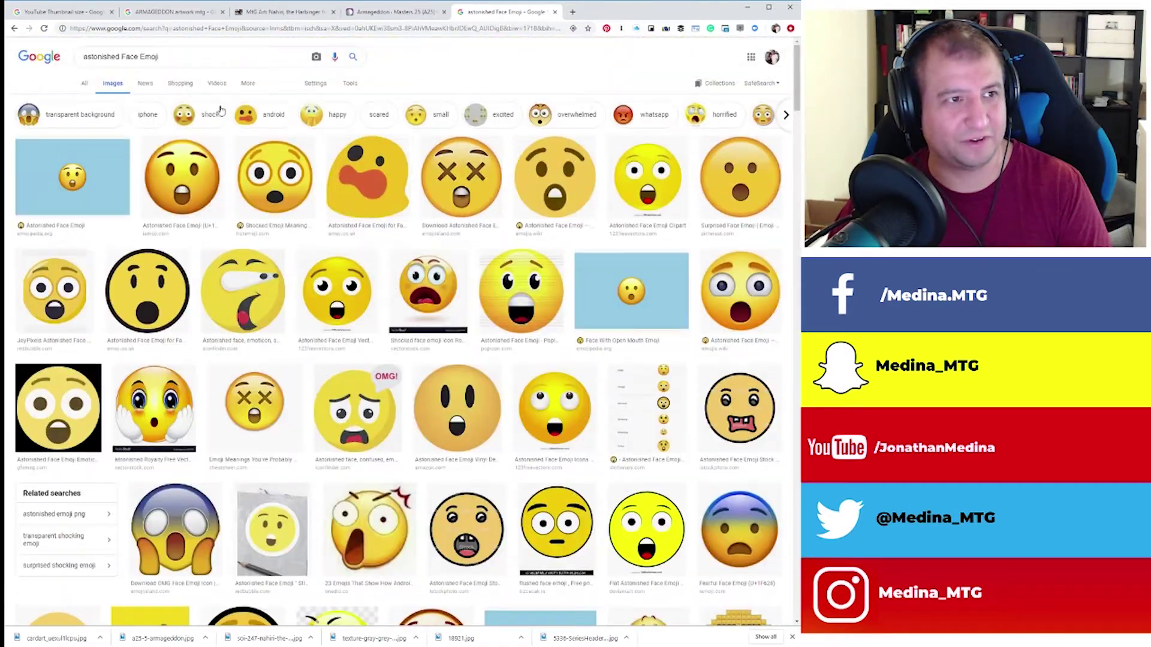
# Change the image search to "screaming Face Emoji" and look through the results for a suitable face.
pyautogui.moveTo(120, 56); pyautogui.dragTo(71, 66)
pyautogui.write('s')
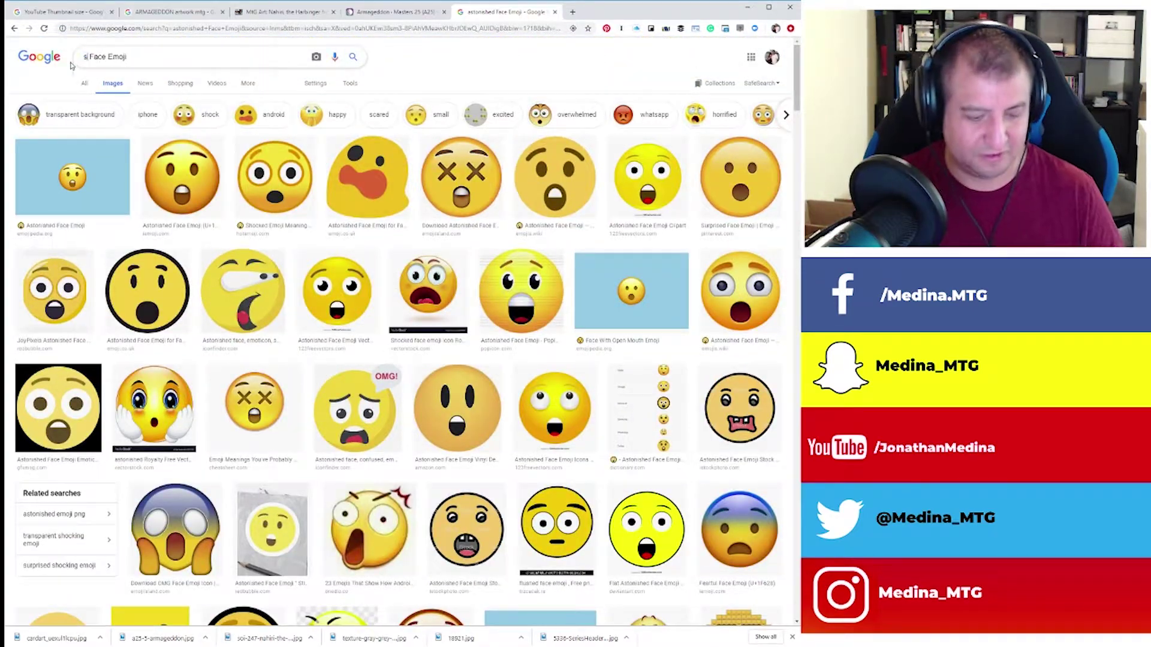
pyautogui.write('creaming')
pyautogui.press('Return')
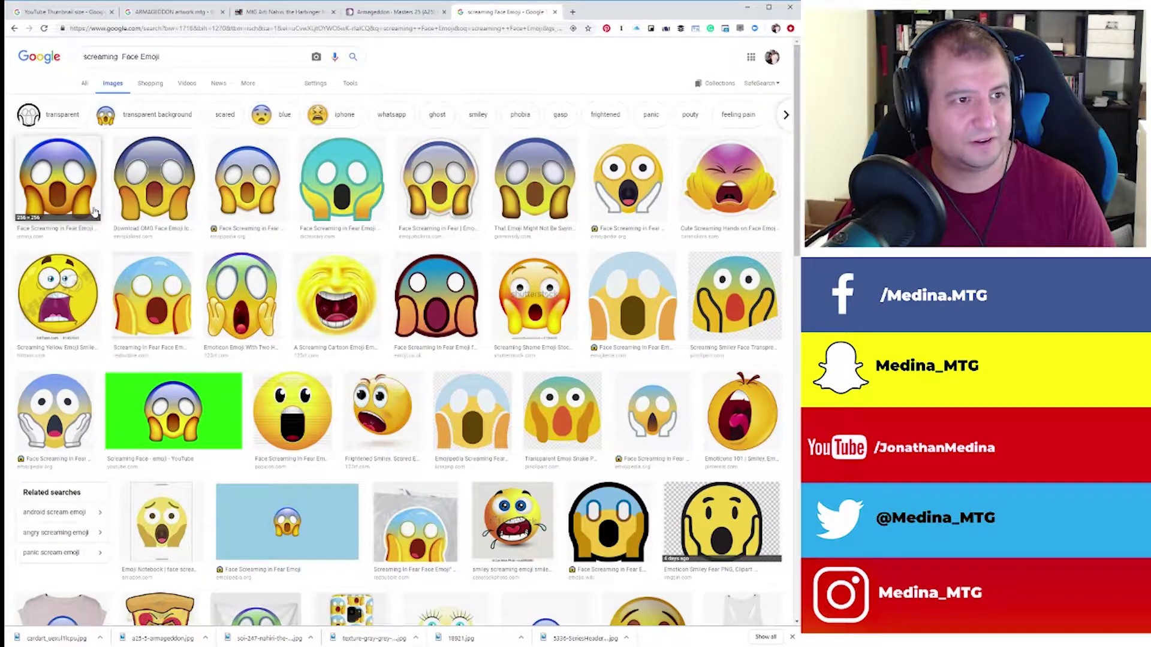
pyautogui.scroll(-3, 360, 306)
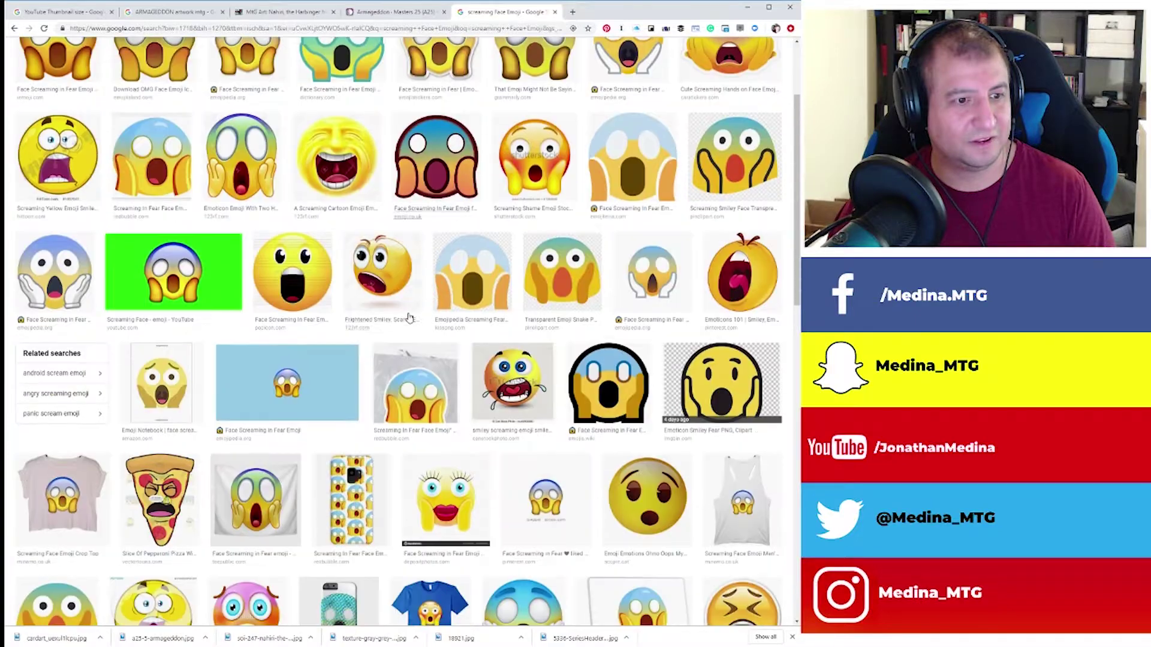
pyautogui.scroll(-3, 409, 316)
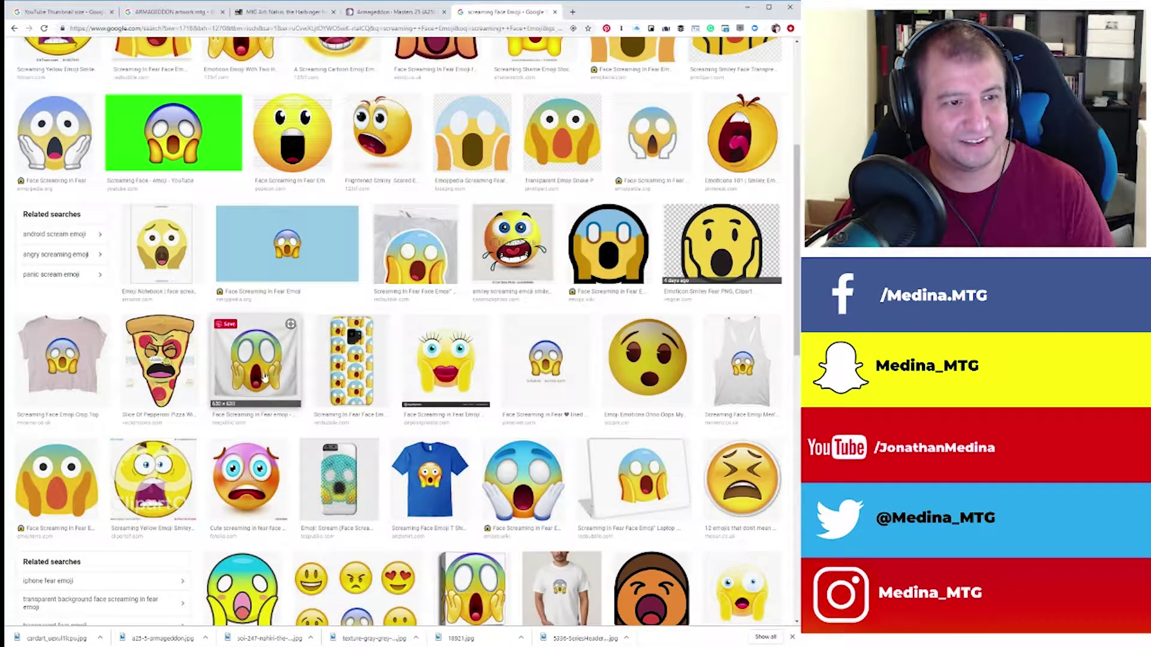
pyautogui.scroll(-4, 648, 358)
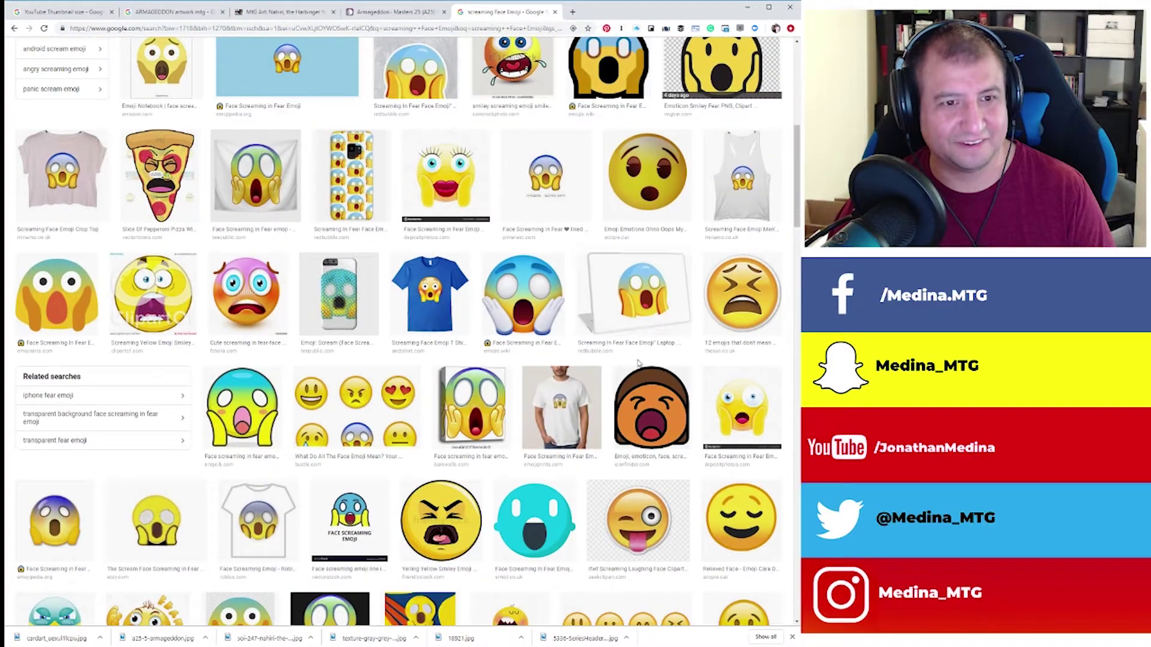
pyautogui.scroll(4, 643, 365)
pyautogui.scroll(5, 643, 366)
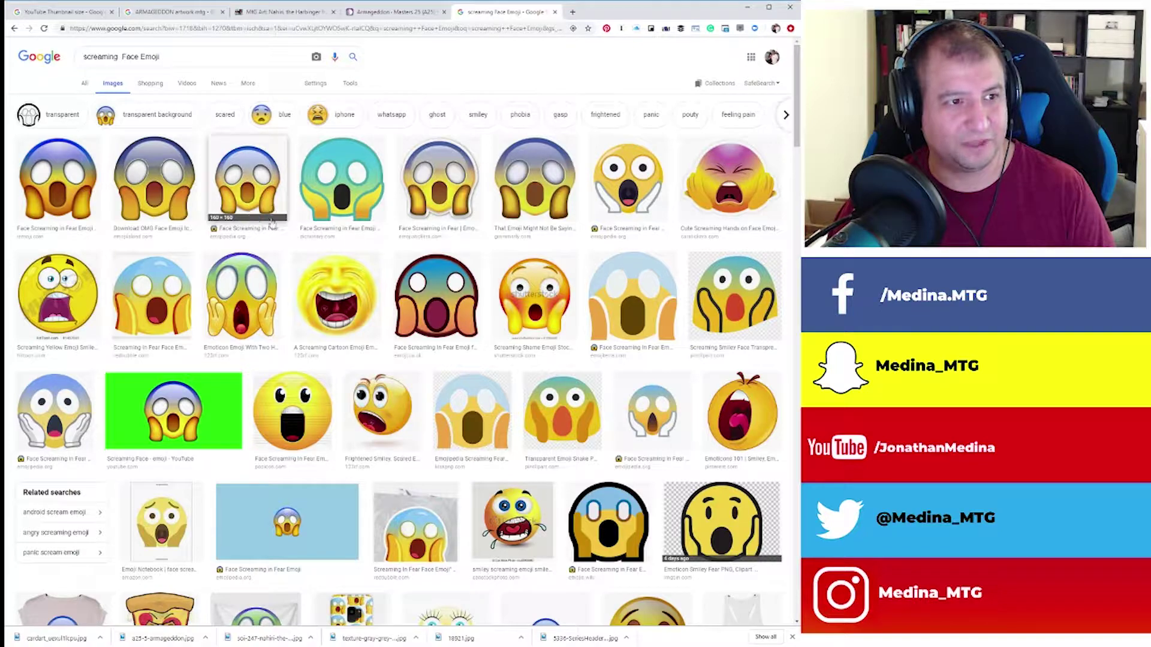
# Preview the Face Screaming in Fear Emoji (U+1F631) result and pull its picture out of the browser for the thumbnail.
pyautogui.click(62, 188)
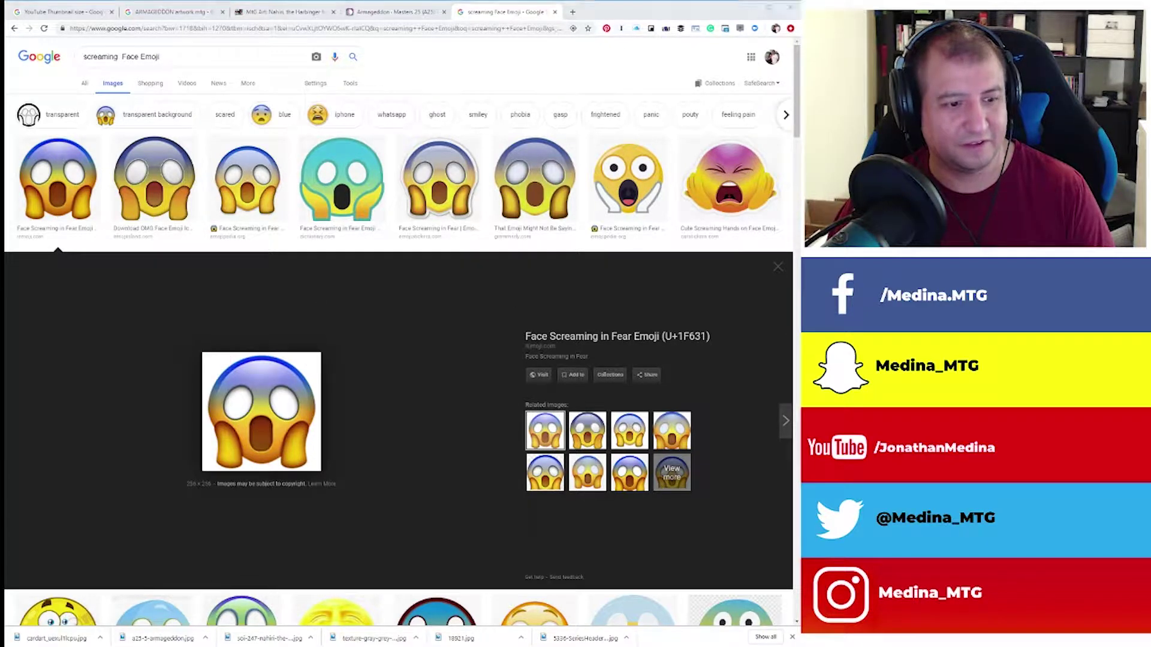
pyautogui.moveTo(261, 412); pyautogui.dragTo(628, 180)
pyautogui.hotkey('alt', 'Tab')
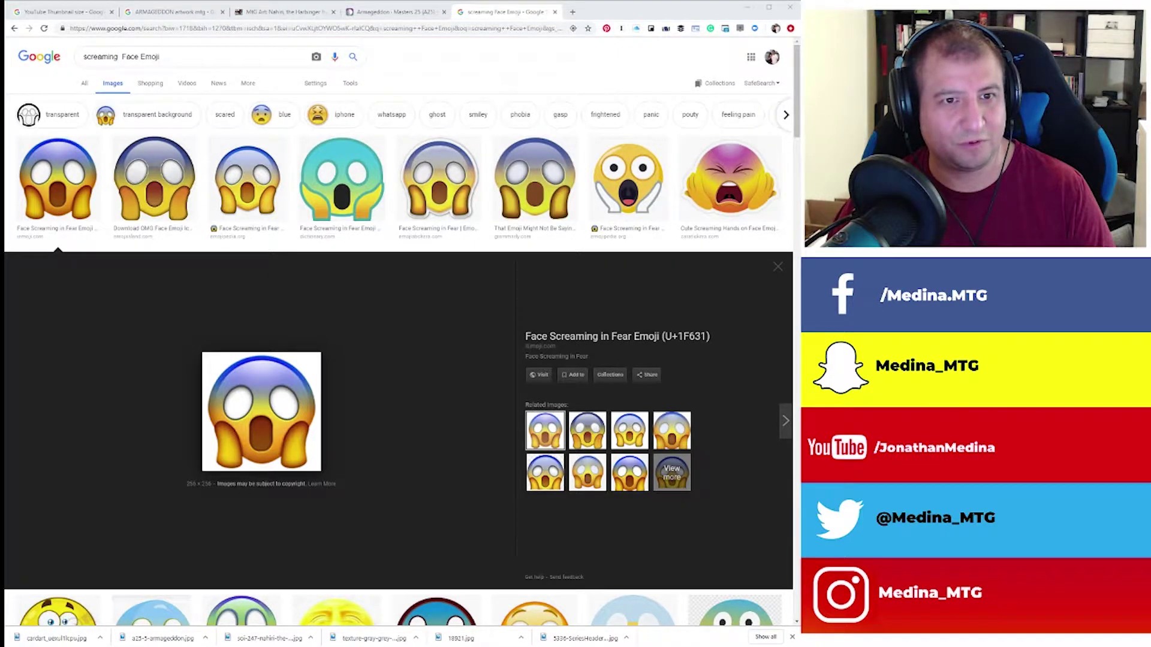
pyautogui.scroll(-1, 401, 333)
pyautogui.scroll(-2, 402, 334)
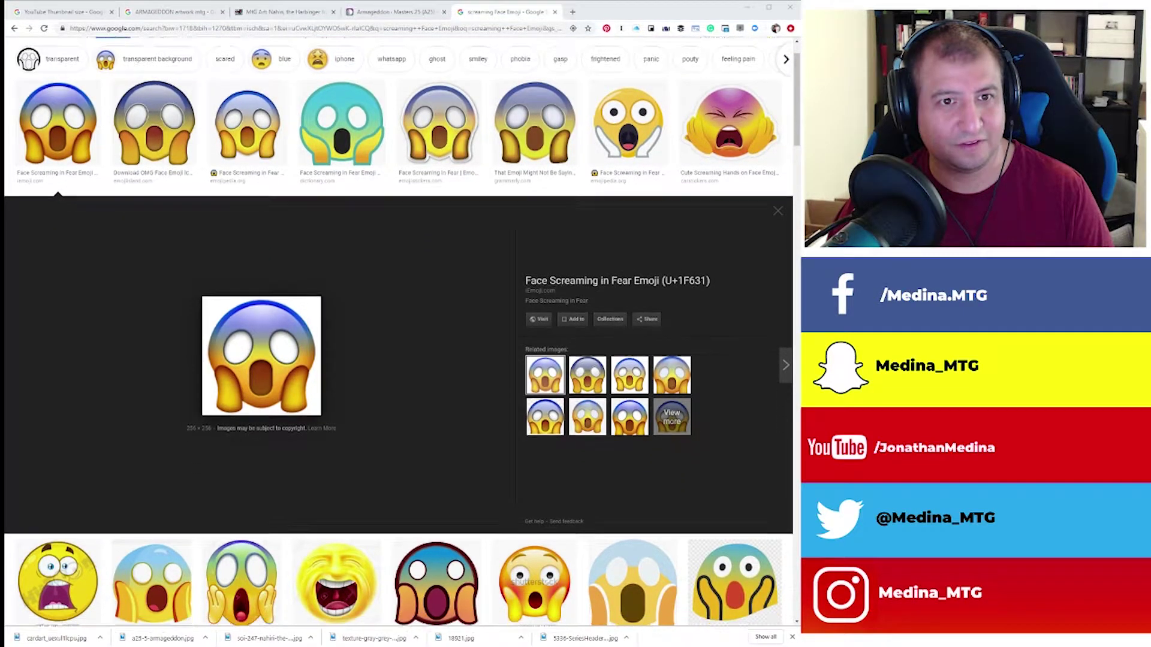
pyautogui.moveTo(262, 273); pyautogui.dragTo(276, 278)
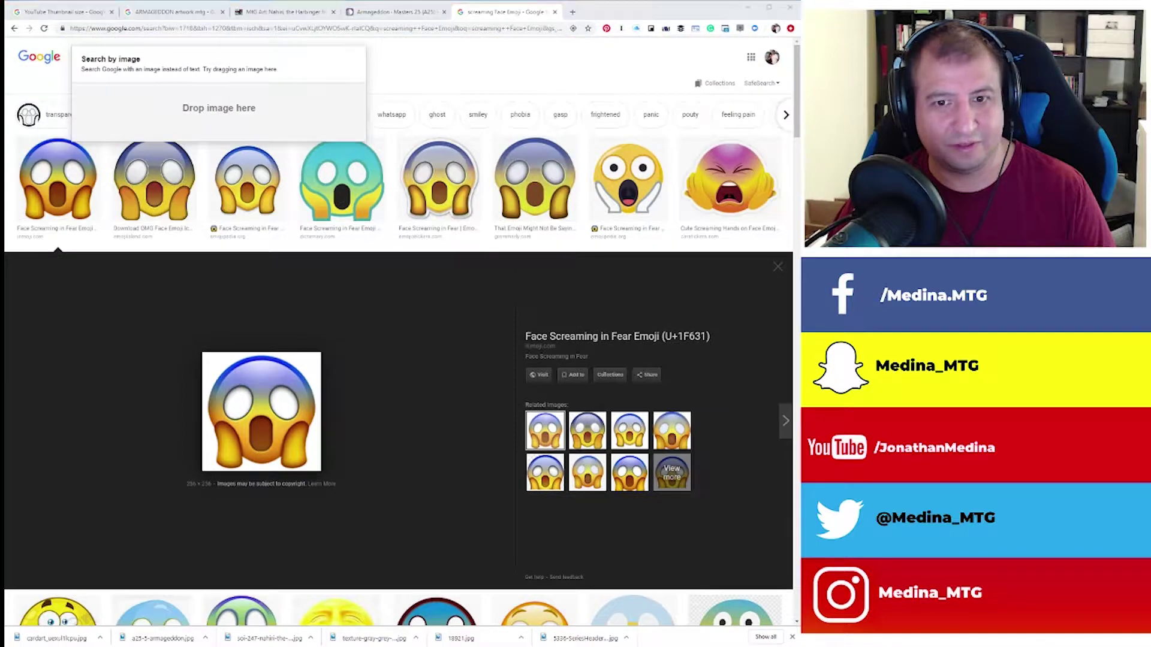
# Look through the rest of the screaming face emoji images for another suitable face.
pyautogui.scroll(-3, 402, 333)
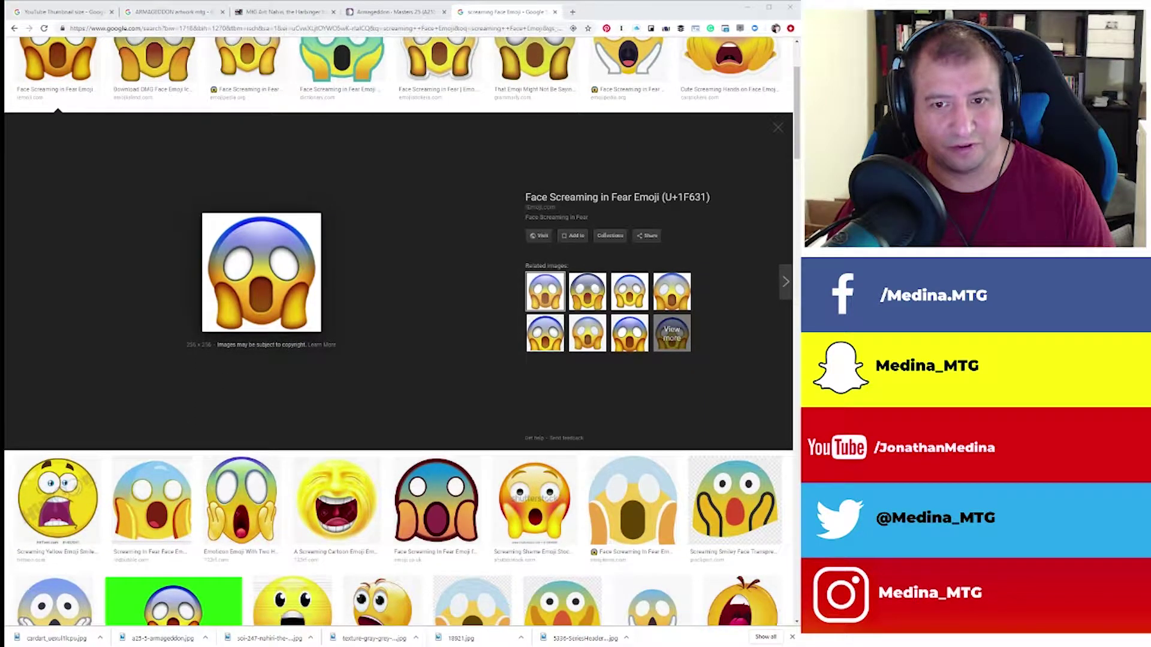
pyautogui.scroll(-3, 402, 334)
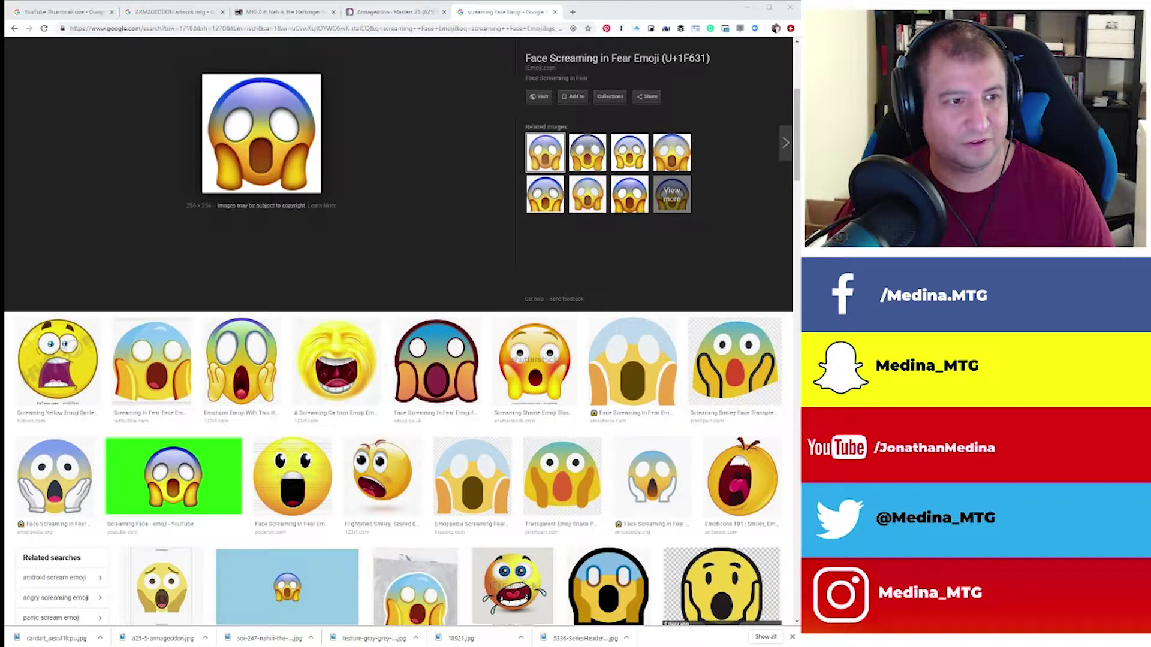
pyautogui.scroll(-2, 632, 270)
pyautogui.scroll(-1, 632, 270)
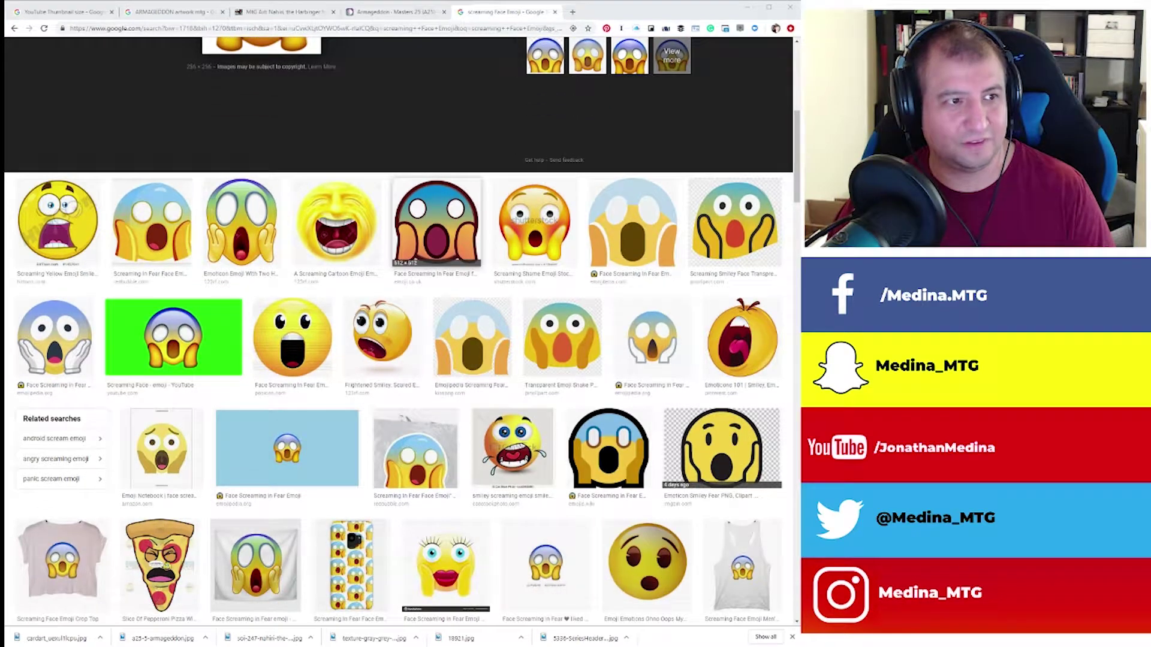
pyautogui.scroll(-2, 653, 339)
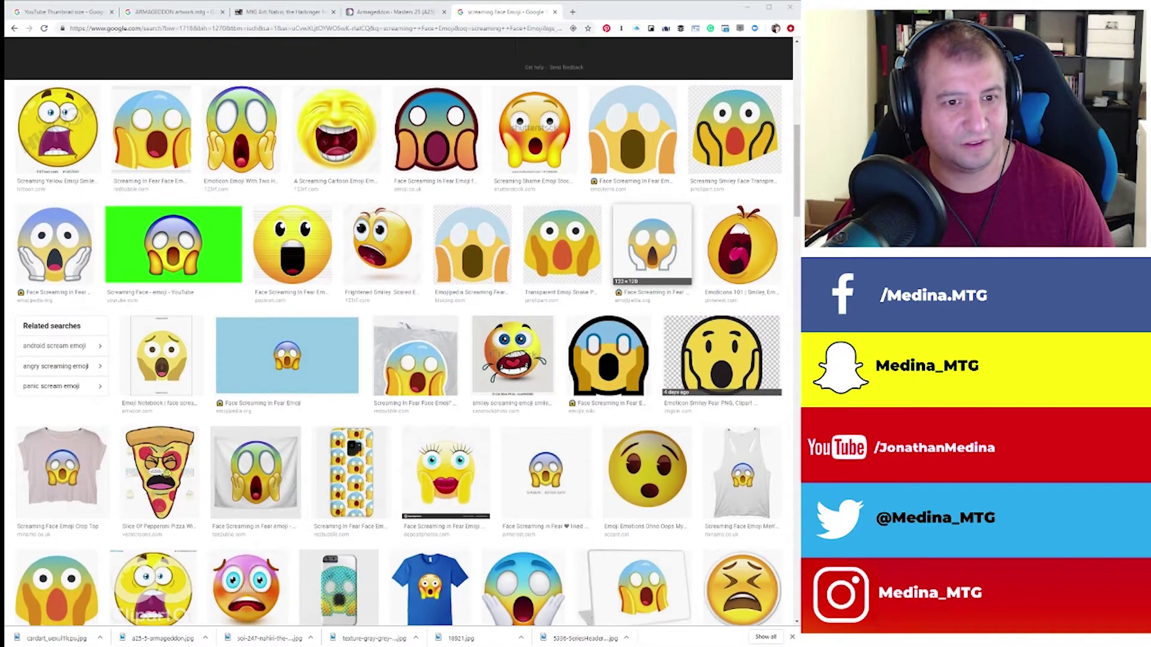
pyautogui.scroll(-3, 652, 246)
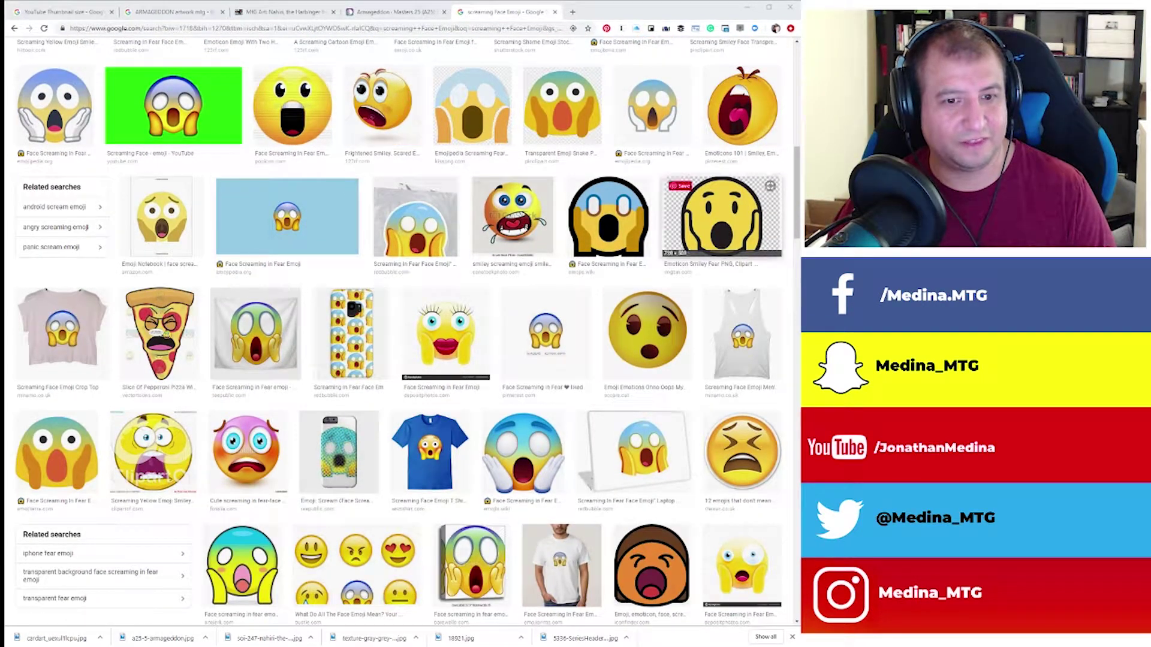
# Switch to Photoshop, place the yellow shocked emoji above the title layer, and move it to the Armageddon card's right edge.
pyautogui.hotkey('alt', 'Tab')
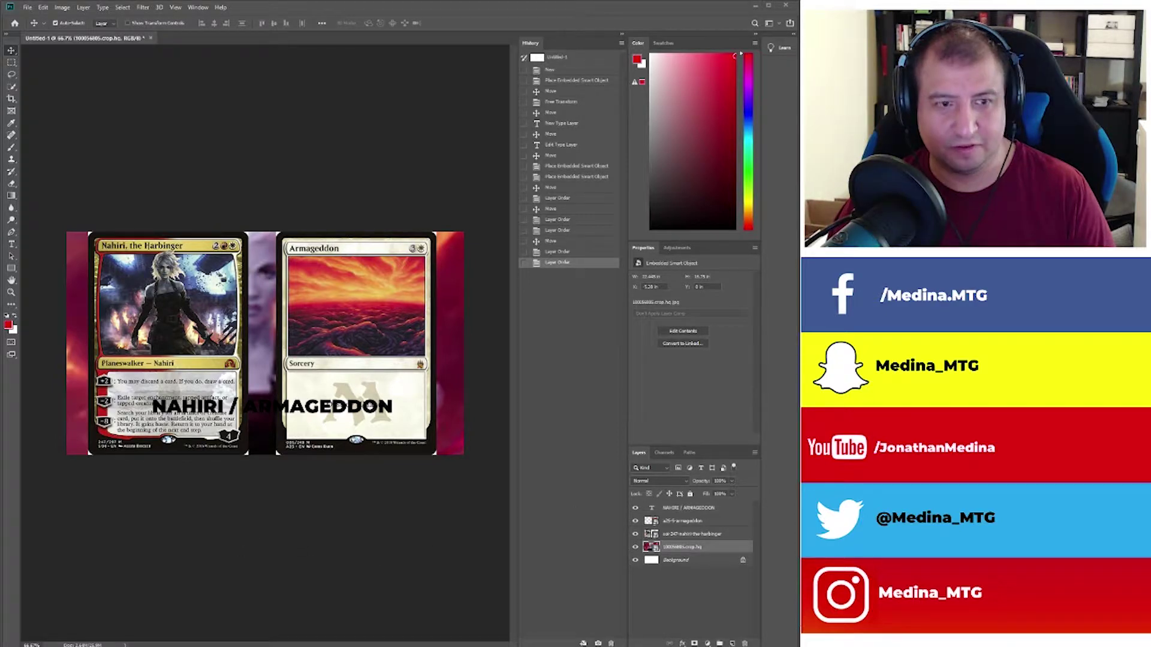
pyautogui.moveTo(797, 441); pyautogui.dragTo(468, 431)
pyautogui.moveTo(281, 329); pyautogui.dragTo(294, 350)
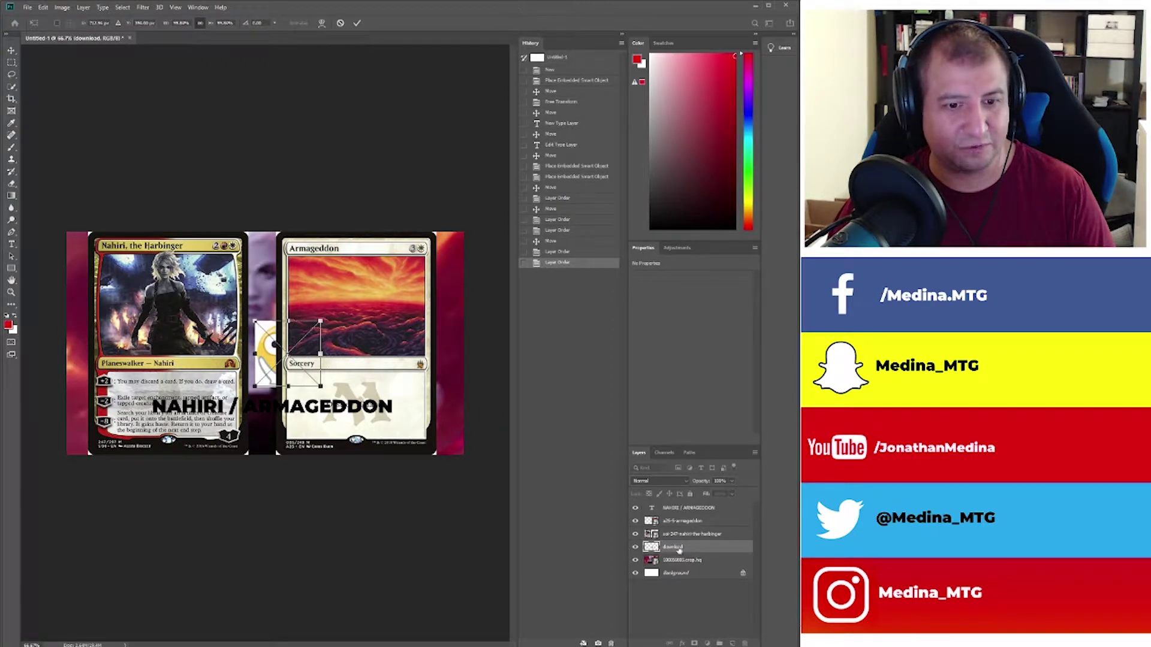
pyautogui.moveTo(678, 548); pyautogui.dragTo(677, 507)
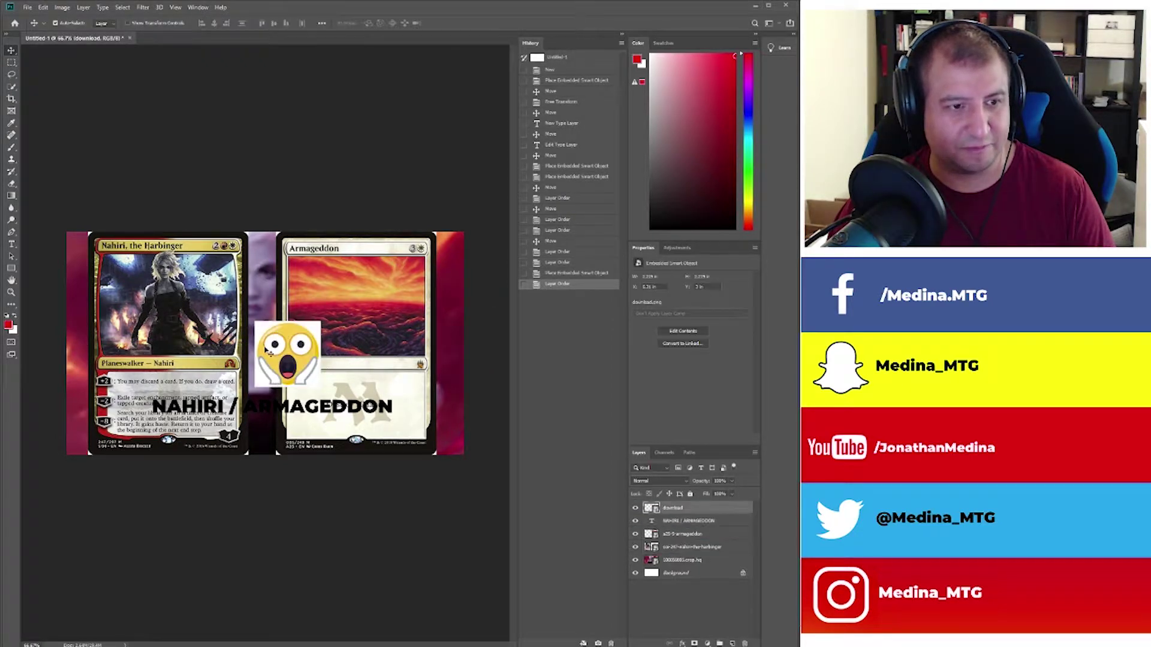
pyautogui.moveTo(293, 349); pyautogui.dragTo(417, 306)
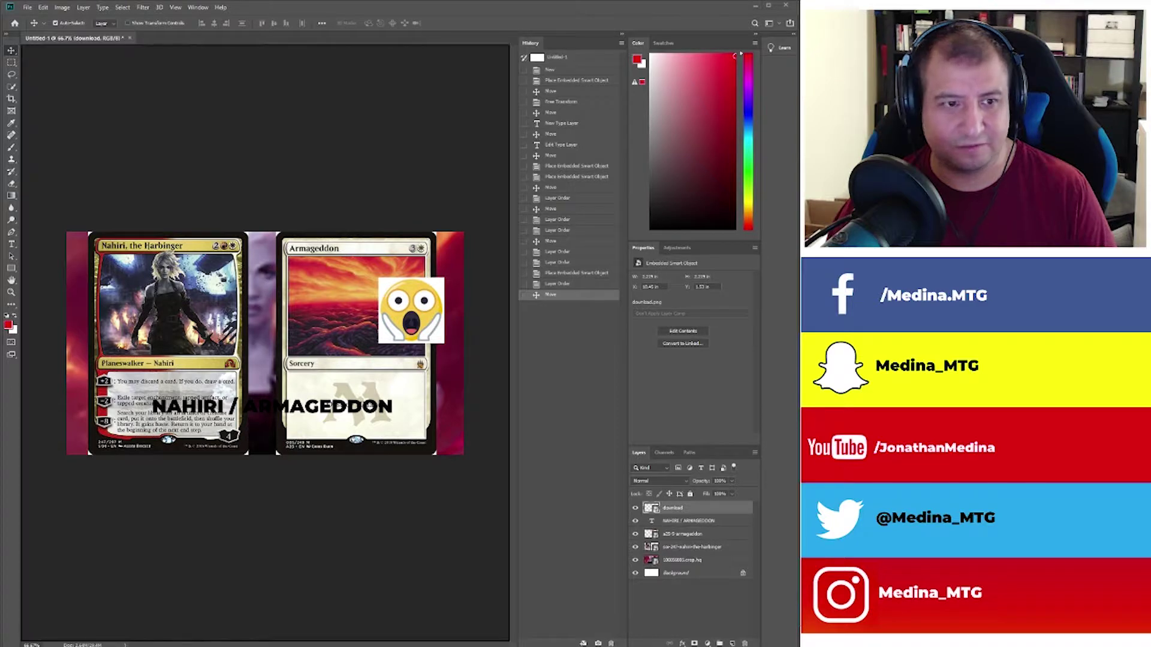
# Place the blue-topped face-screaming-in-fear emoji over the middle of the Armageddon card and hide the yellow emoji's download layer.
pyautogui.moveTo(799, 374); pyautogui.dragTo(399, 375)
pyautogui.moveTo(261, 377); pyautogui.dragTo(289, 358)
pyautogui.click(636, 509)
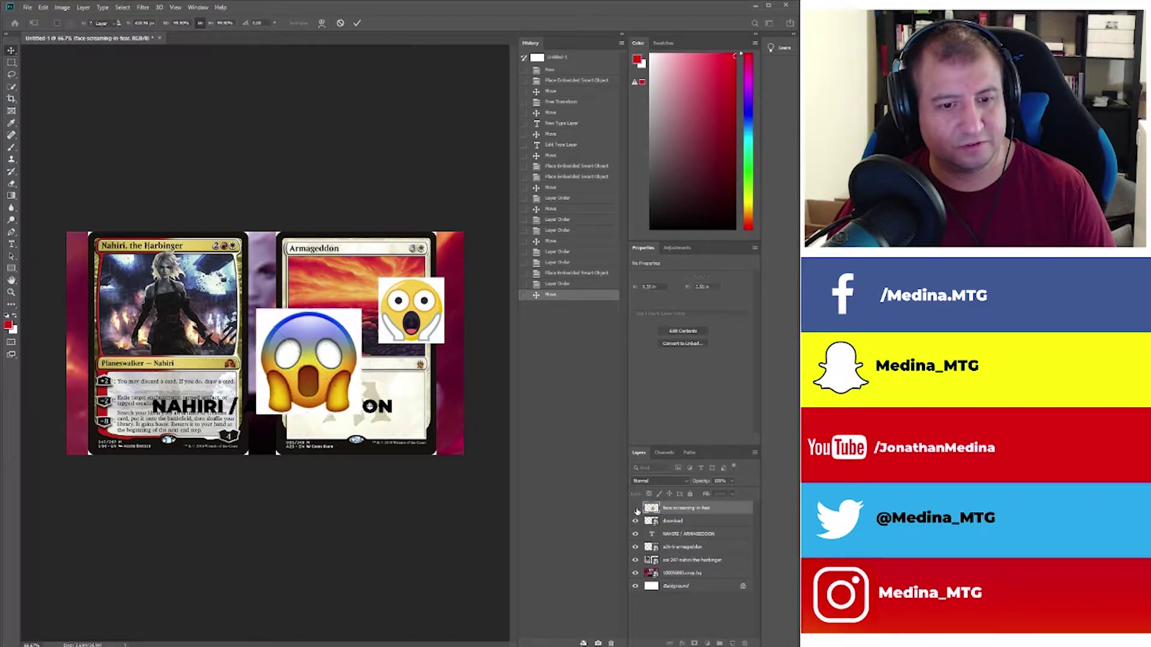
pyautogui.click(636, 508)
pyautogui.click(635, 521)
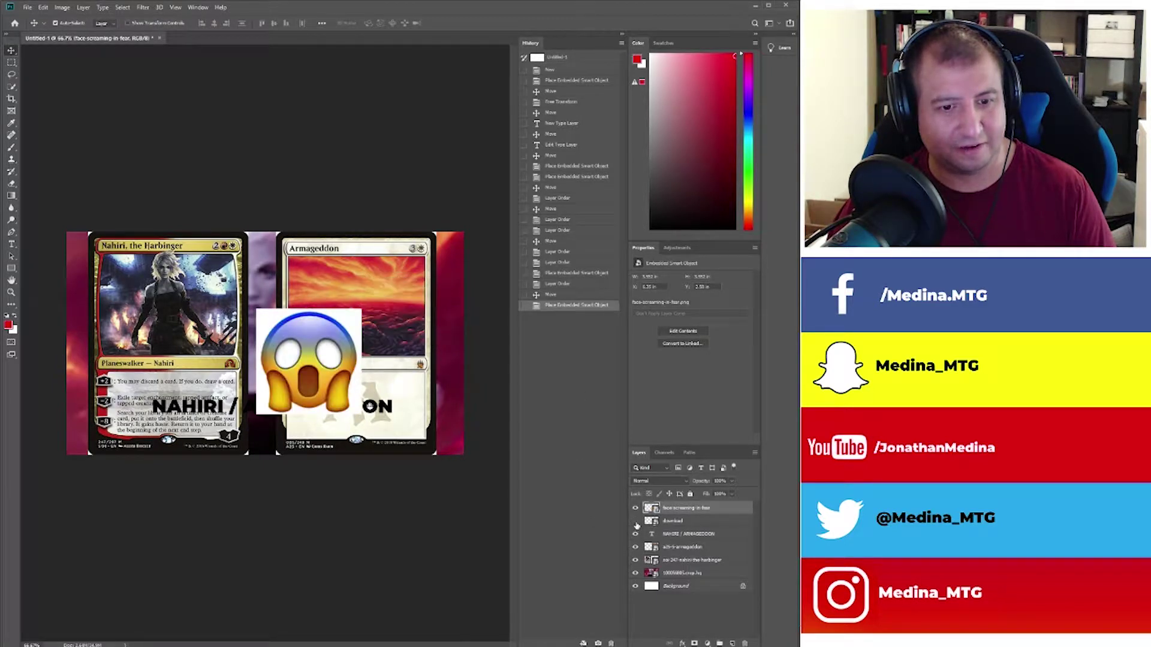
pyautogui.moveTo(299, 404); pyautogui.dragTo(366, 333)
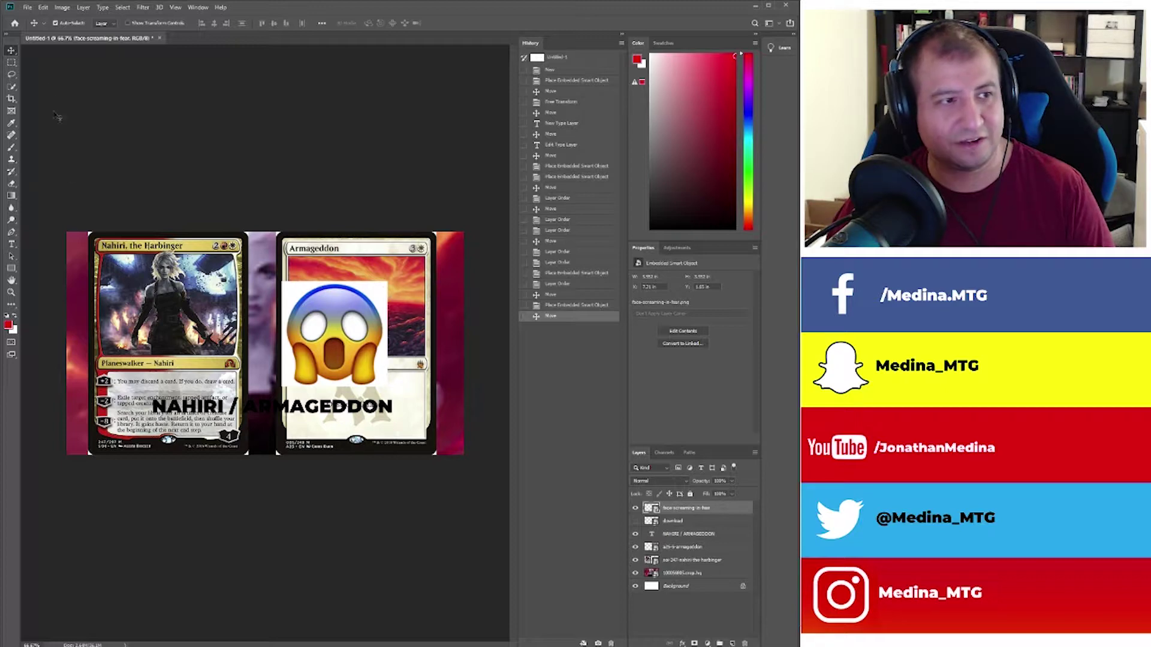
# Try selecting the white background around the screaming emoji with the Magic Wand, and clear the selection.
pyautogui.click(13, 87)
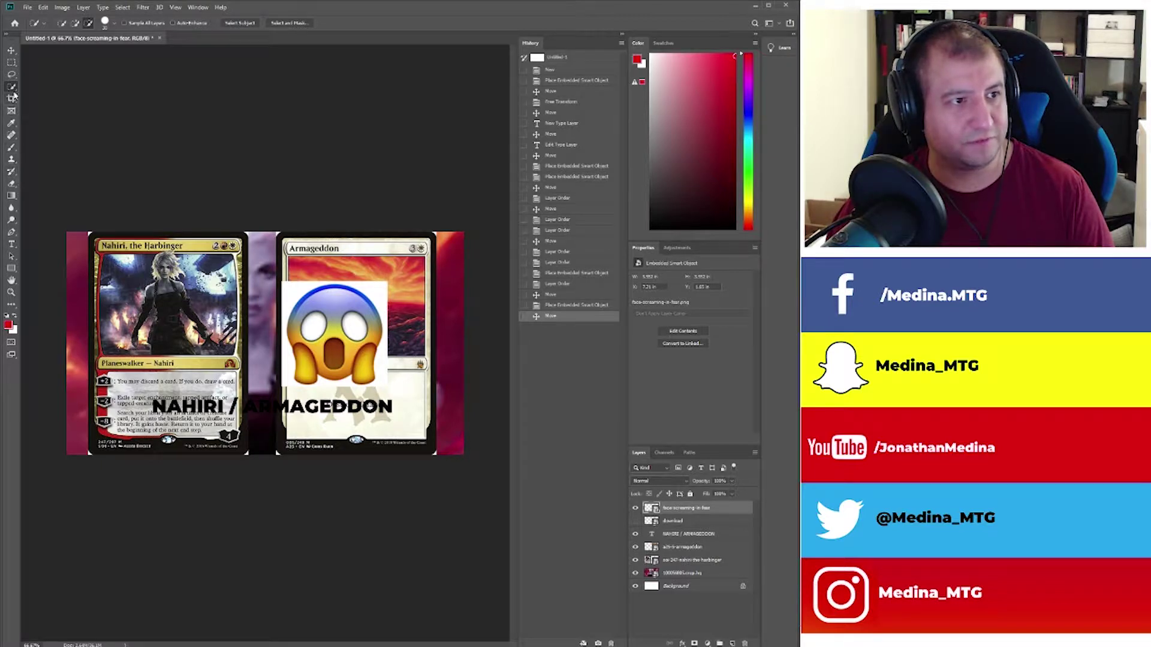
pyautogui.hotkey('shift', 'w')
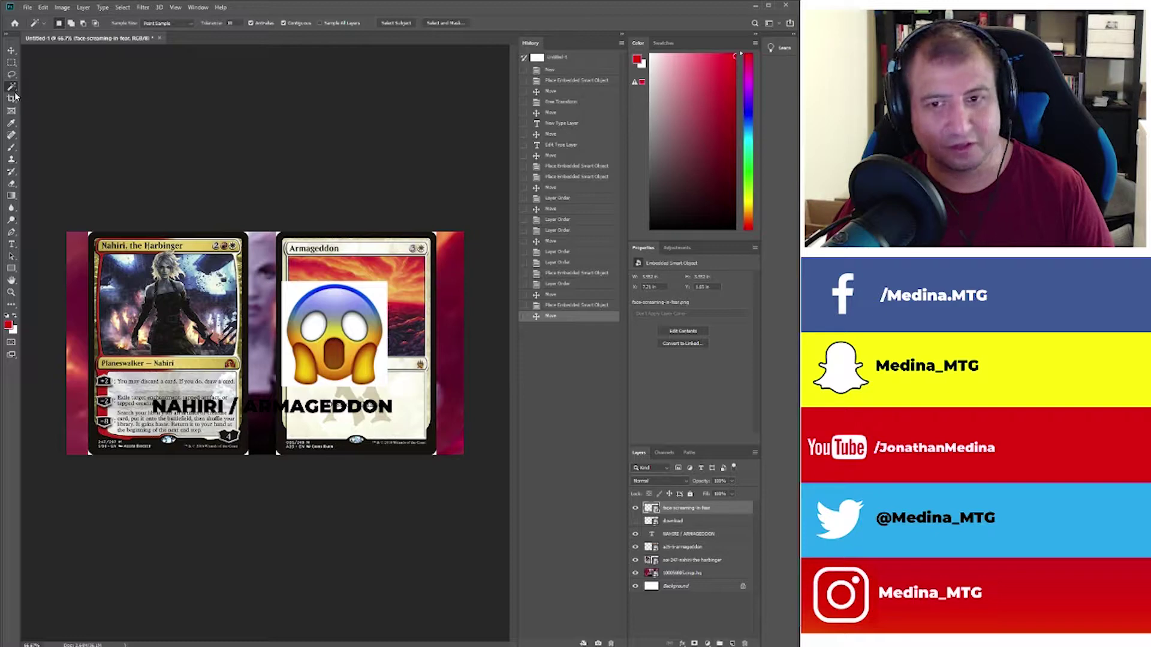
pyautogui.click(303, 295)
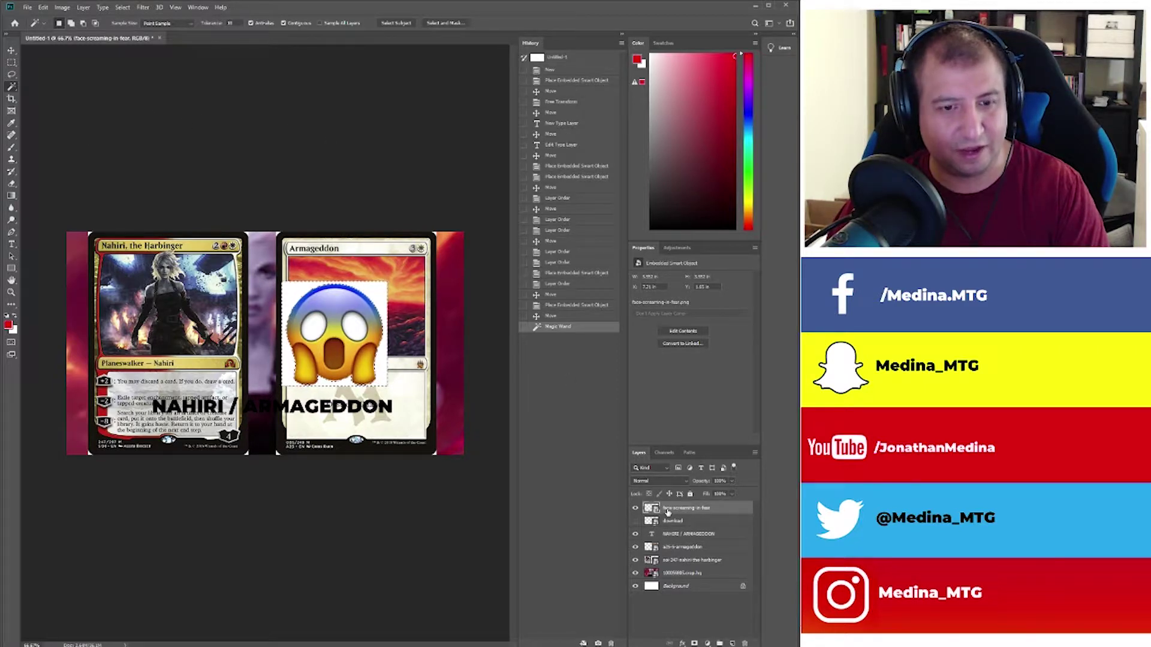
pyautogui.click(11, 62)
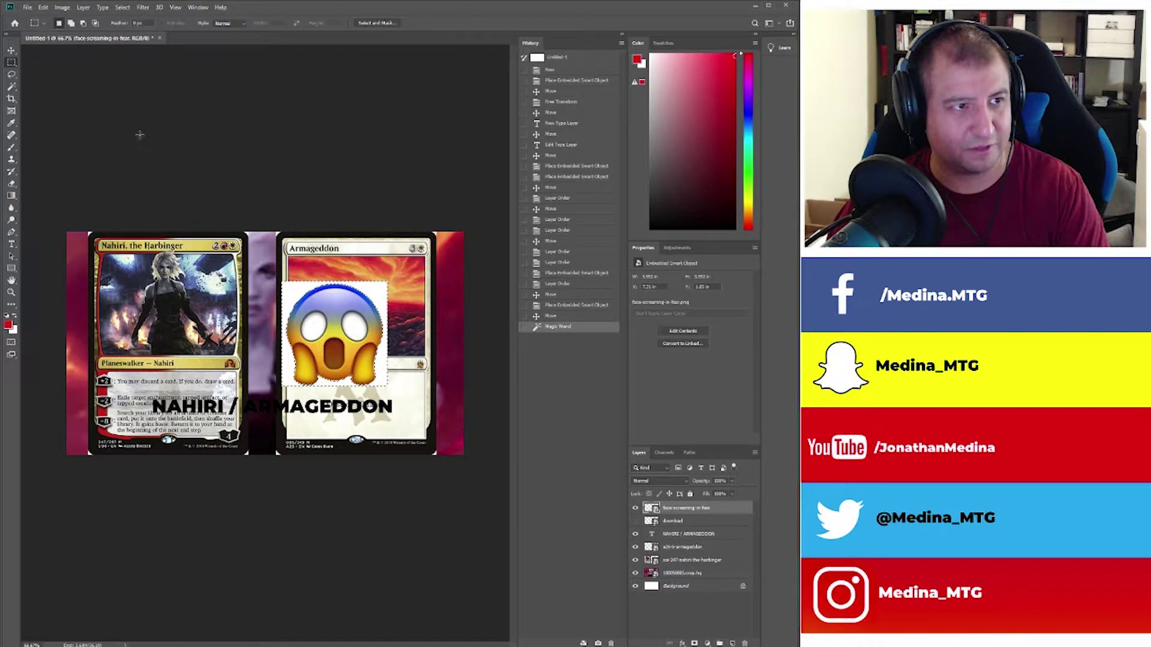
pyautogui.click(431, 364)
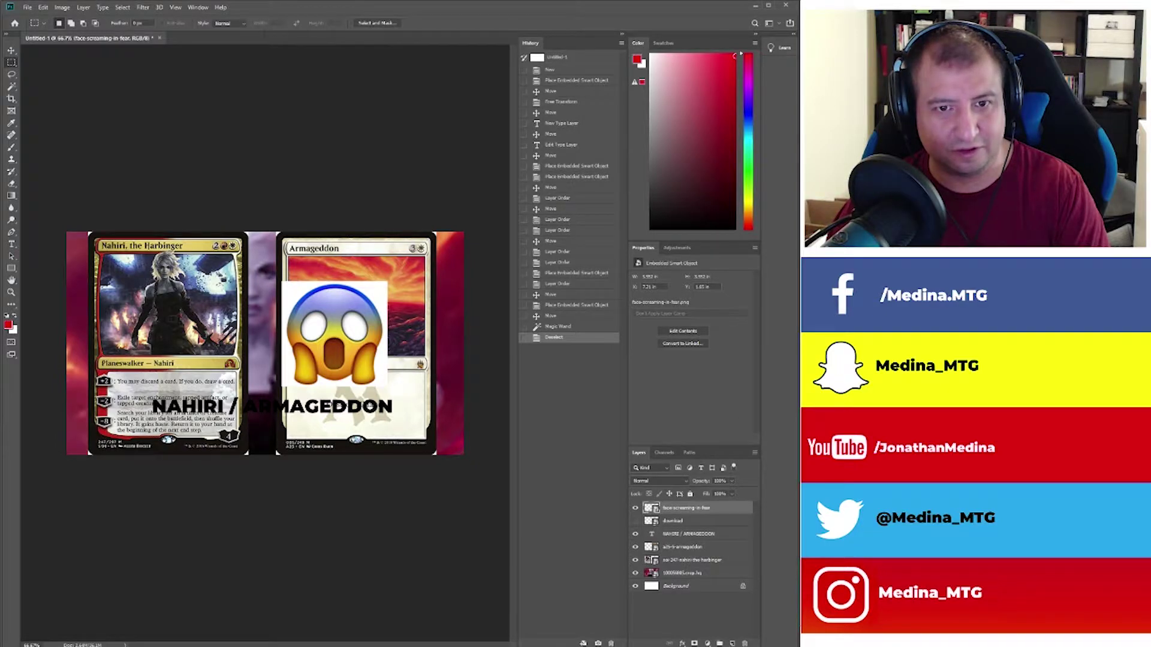
# Open the face-screaming-in-fear smart object's contents, unlock its background layer, and add an empty layer beneath the emoji.
pyautogui.doubleClick(651, 509)
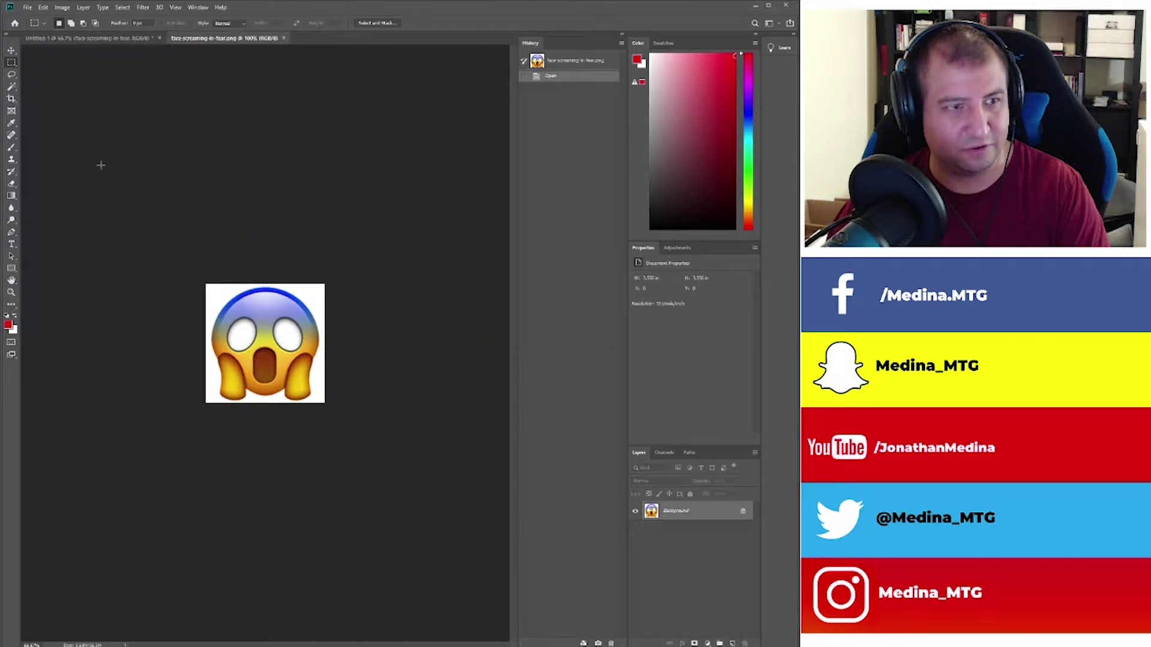
pyautogui.click(743, 513)
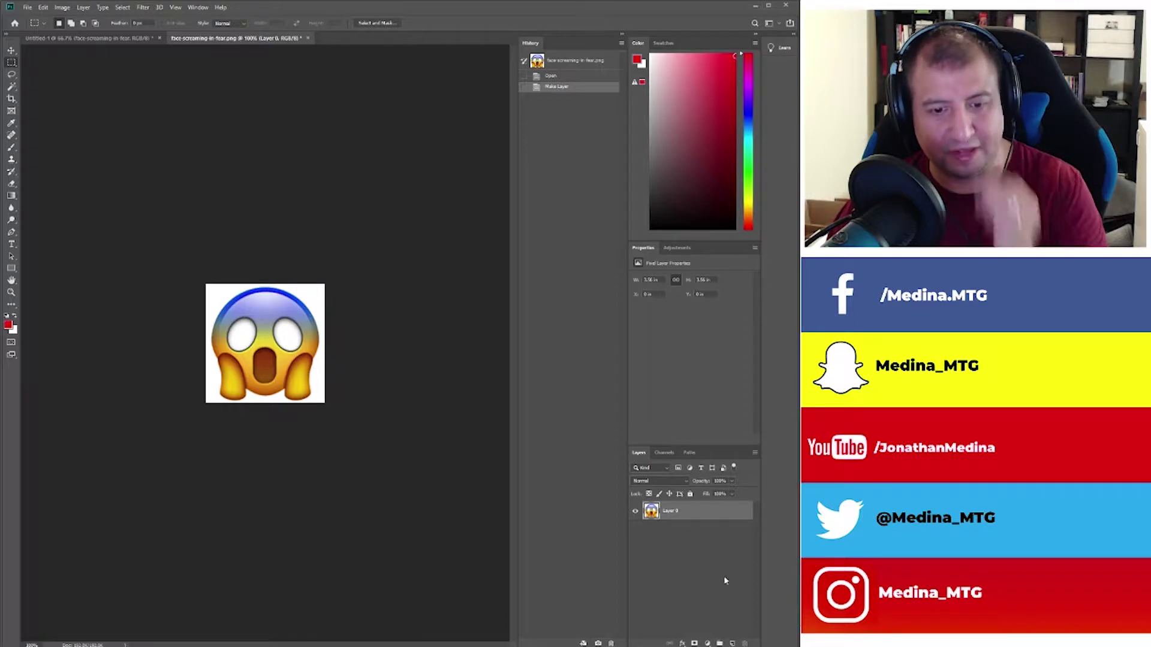
pyautogui.click(732, 643)
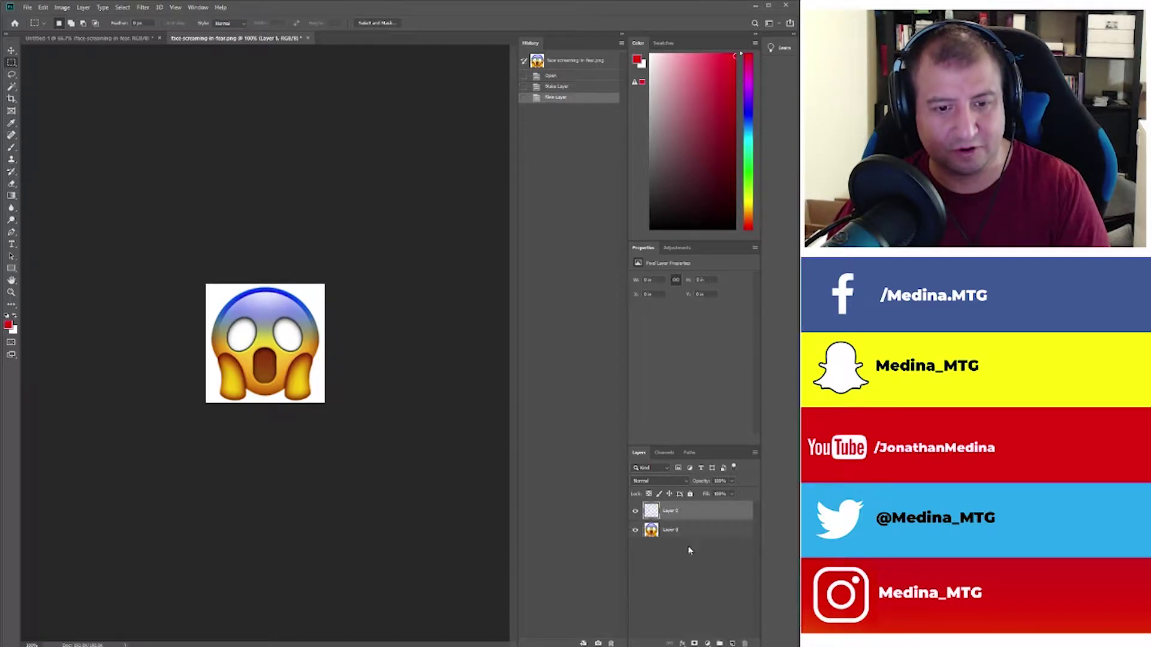
pyautogui.moveTo(687, 511); pyautogui.dragTo(678, 540)
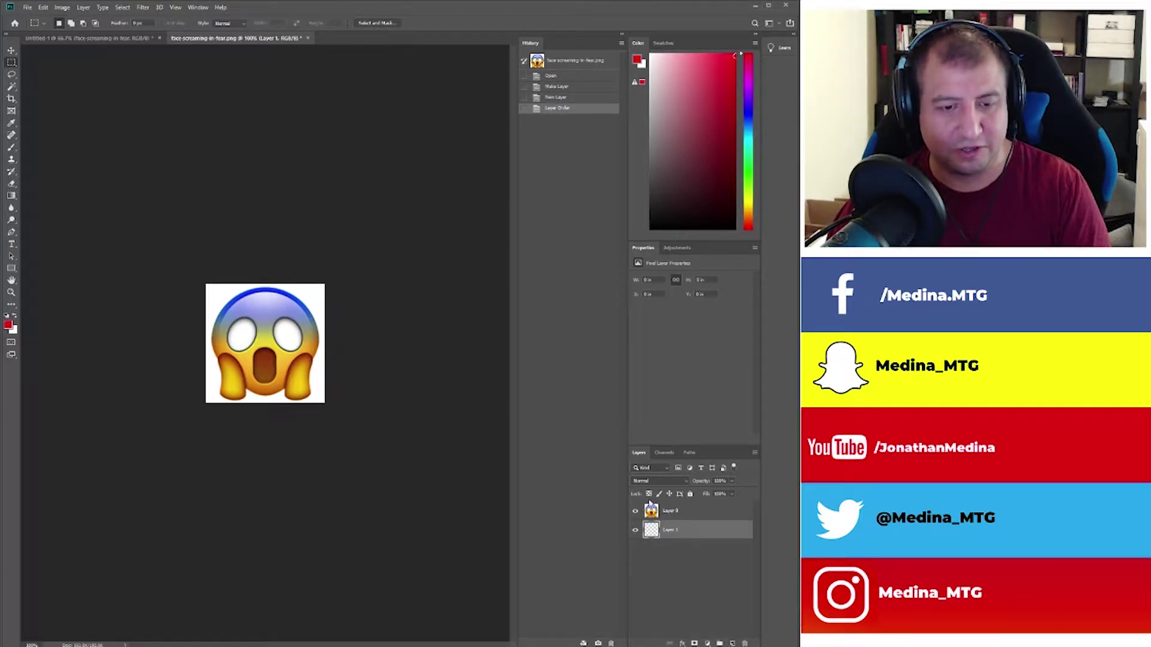
# Try selecting the white areas in the emoji document with the Magic Wand, clear the selections, and close the document without saving.
pyautogui.click(11, 86)
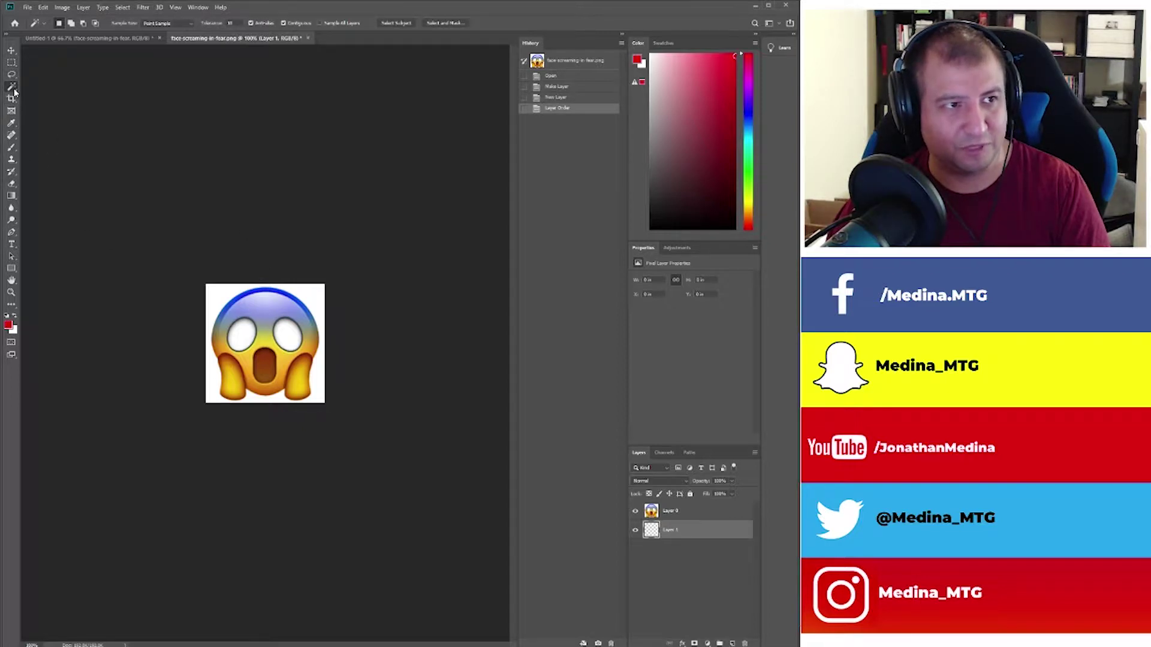
pyautogui.click(221, 292)
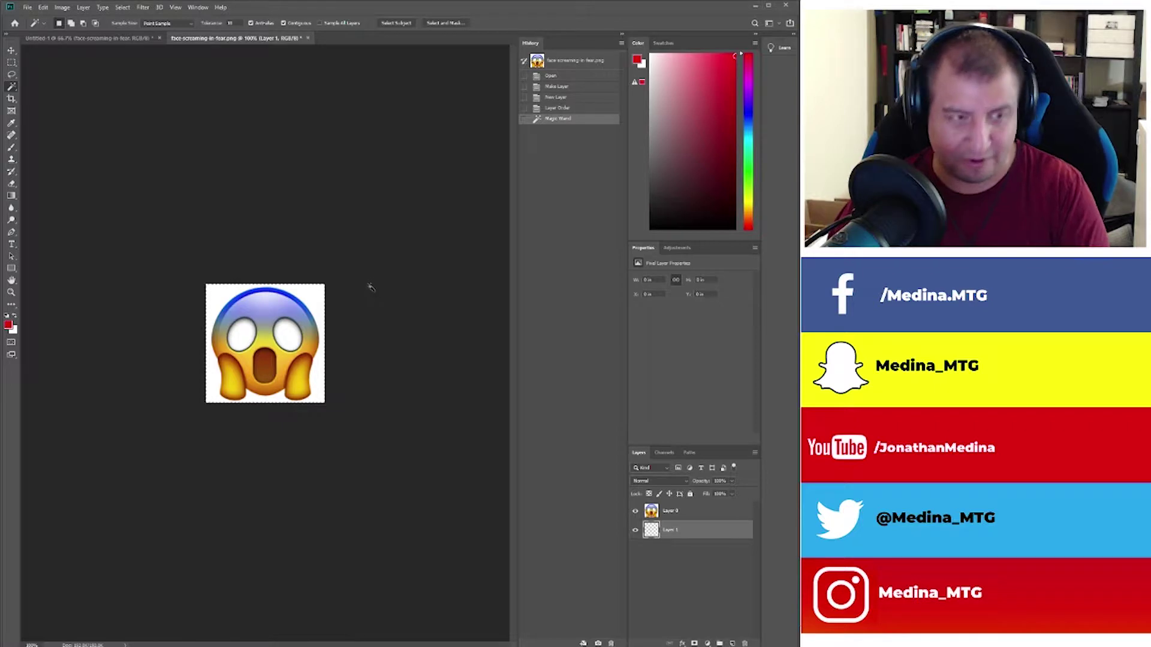
pyautogui.hotkey('ctrl', 'd')
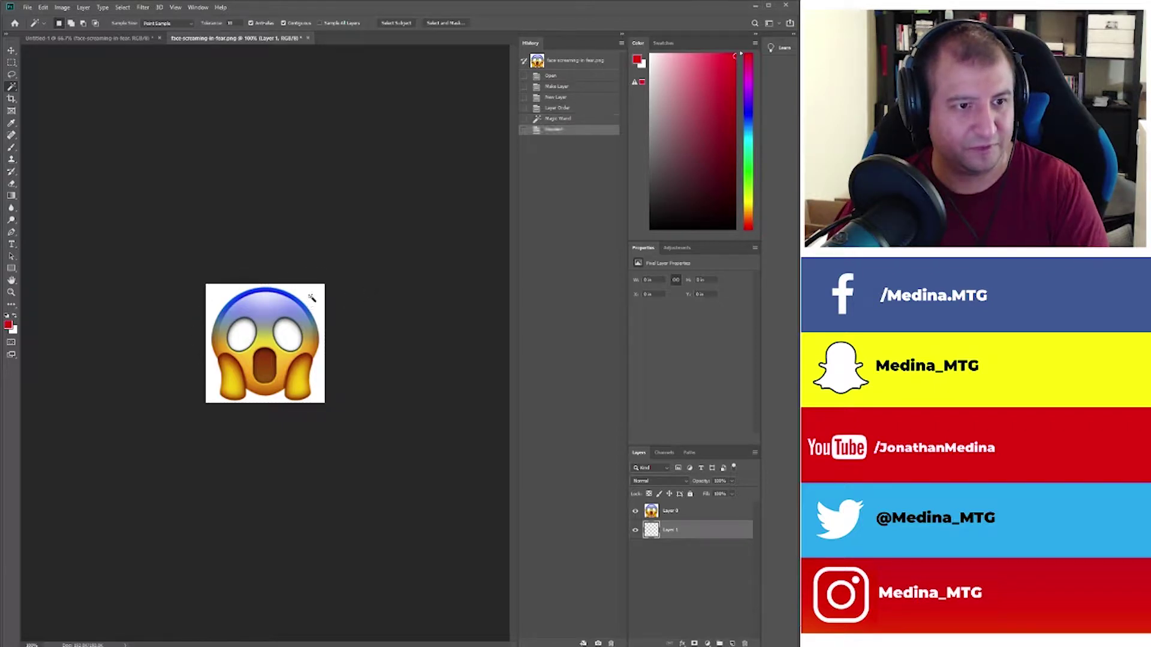
pyautogui.click(313, 298)
pyautogui.hotkey('ctrl', 'd')
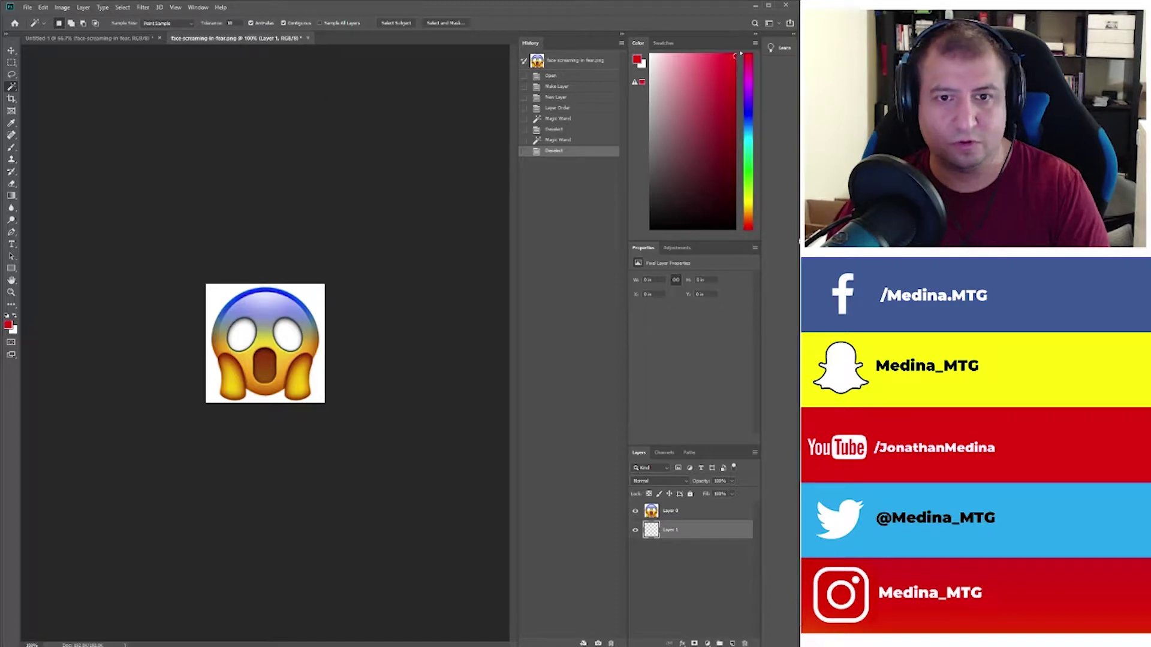
pyautogui.hotkey('ctrl', 'w')
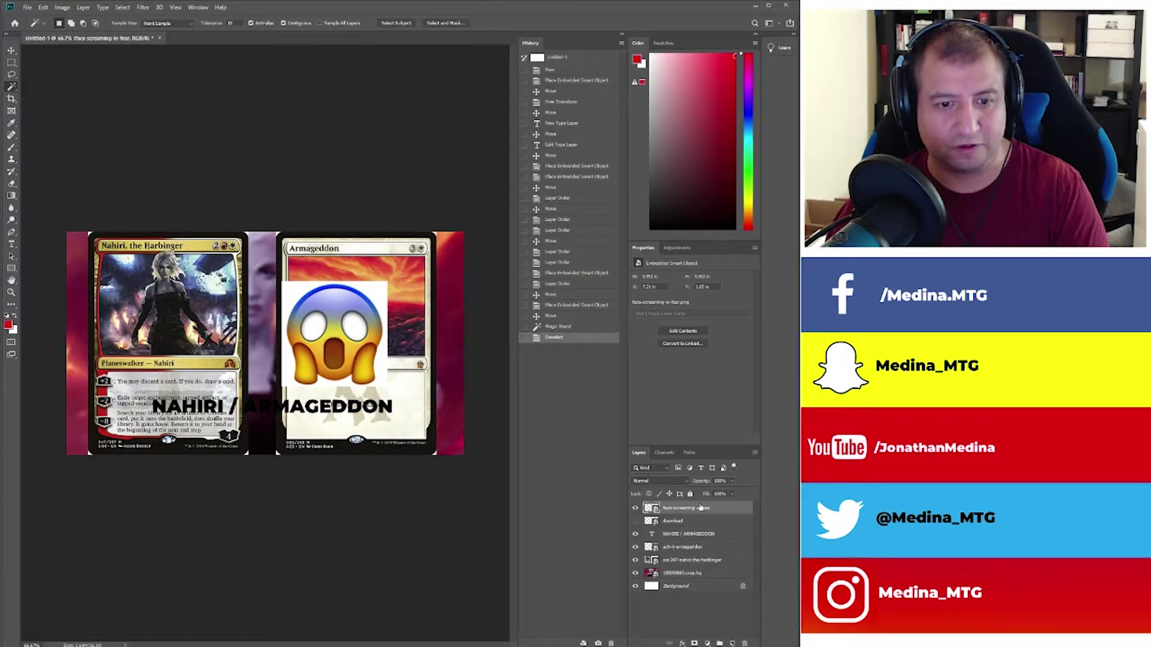
# Rasterize the face-screaming-in-fear layer, delete its white background using a Magic Wand selection, and leave the wand tool.
pyautogui.click(746, 279)
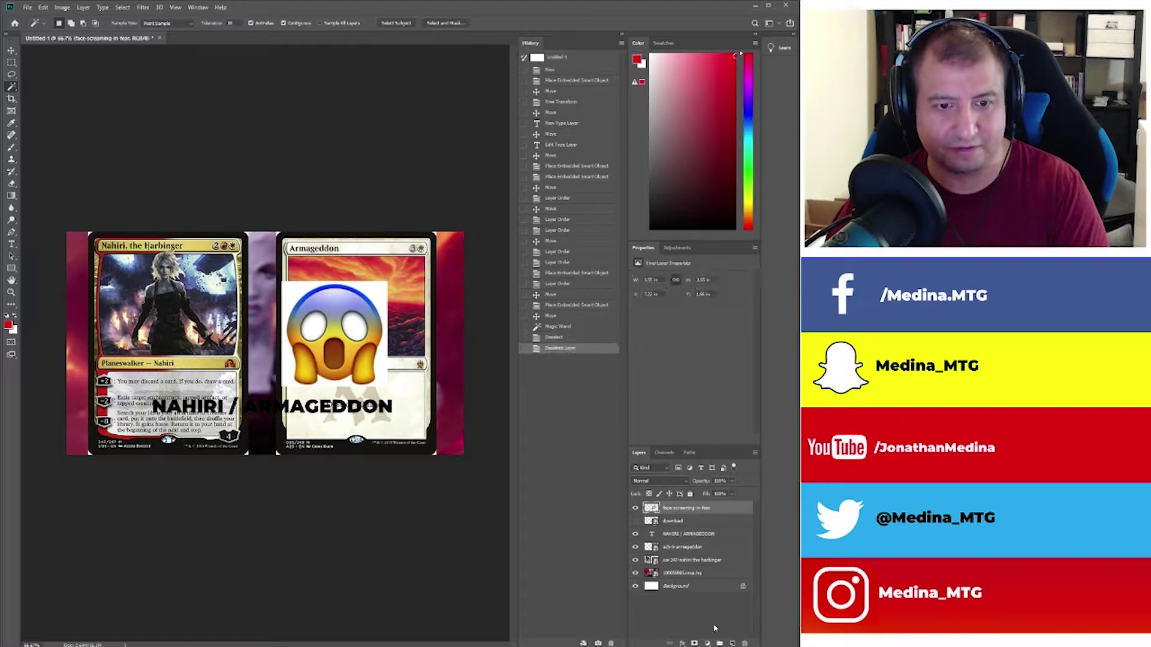
pyautogui.click(371, 288)
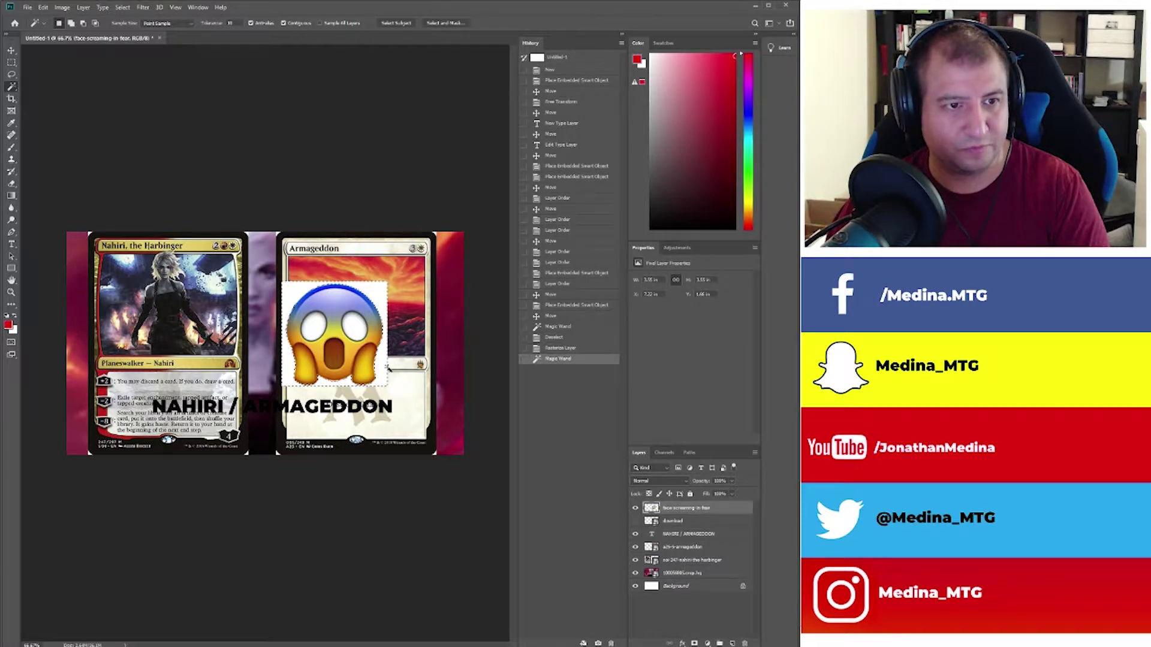
pyautogui.press('Delete')
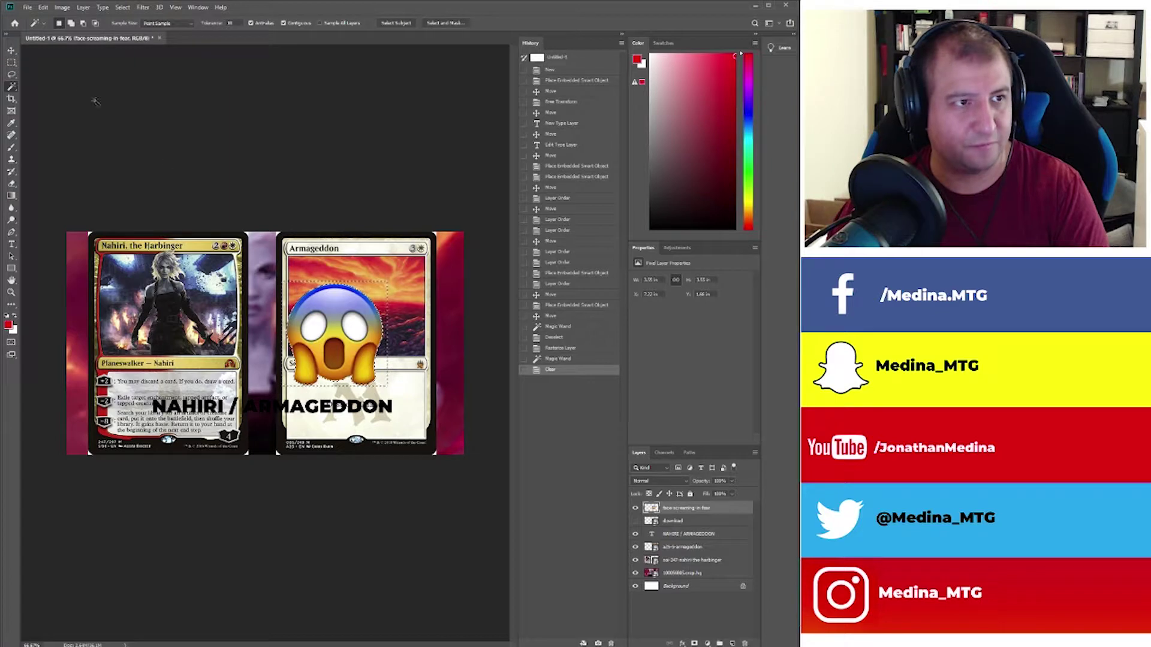
pyautogui.press('v')
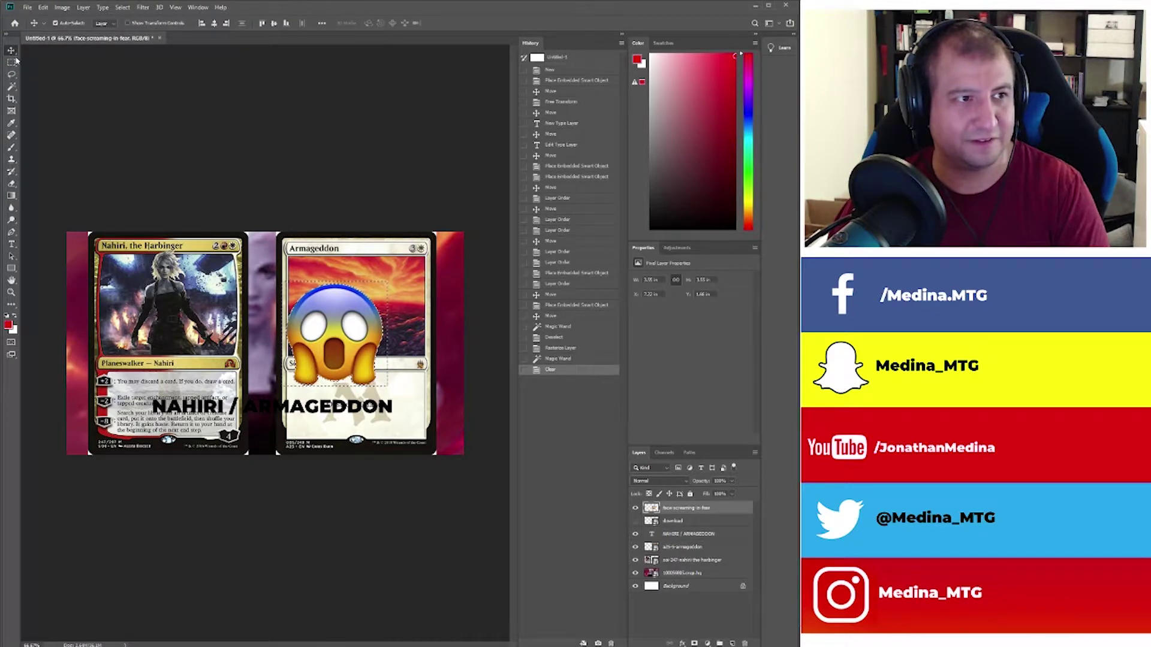
pyautogui.press('m')
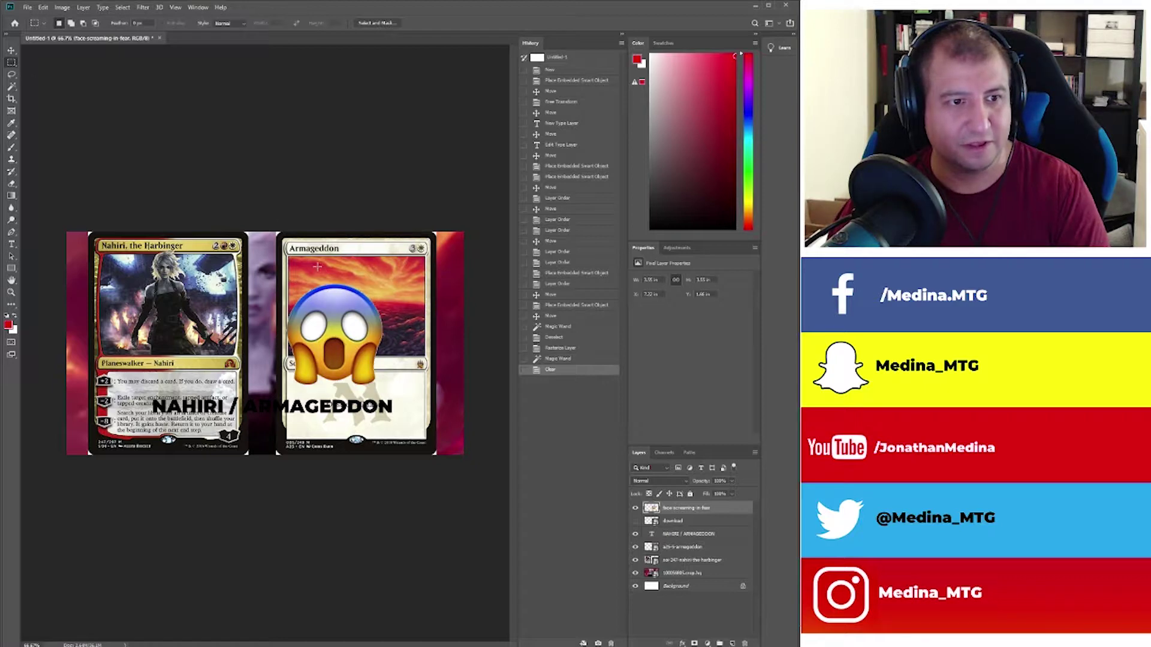
# Clear the selection and move the screaming emoji onto the lower-right part of the Armageddon card, over the end of the title.
pyautogui.hotkey('ctrl', 'd')
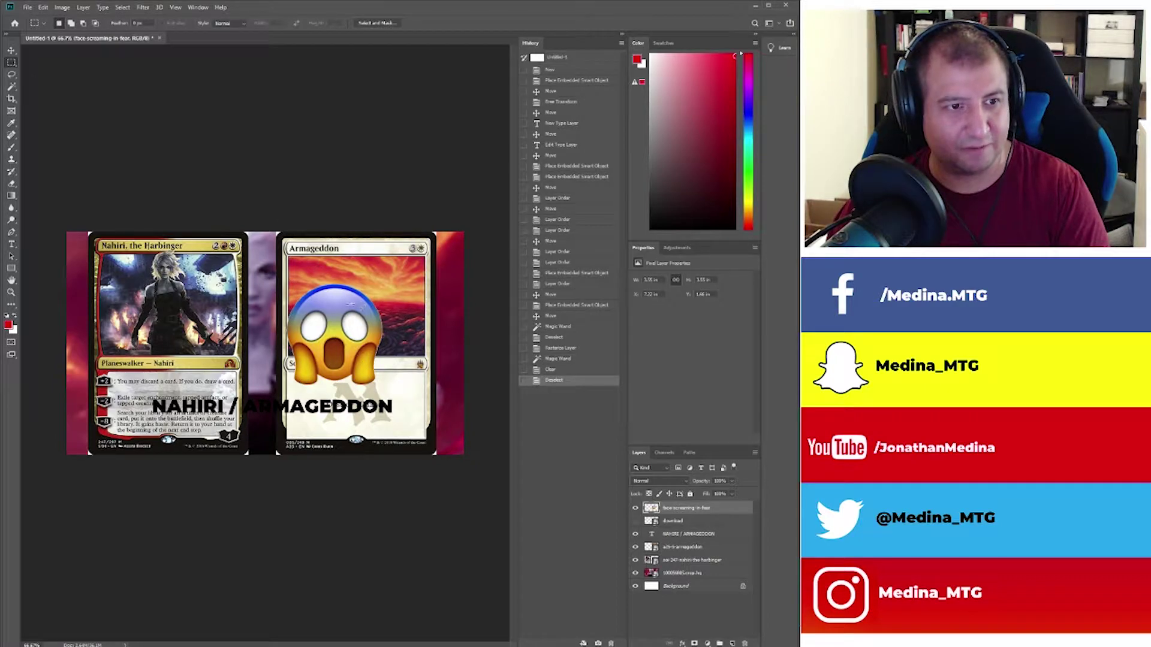
pyautogui.click(12, 50)
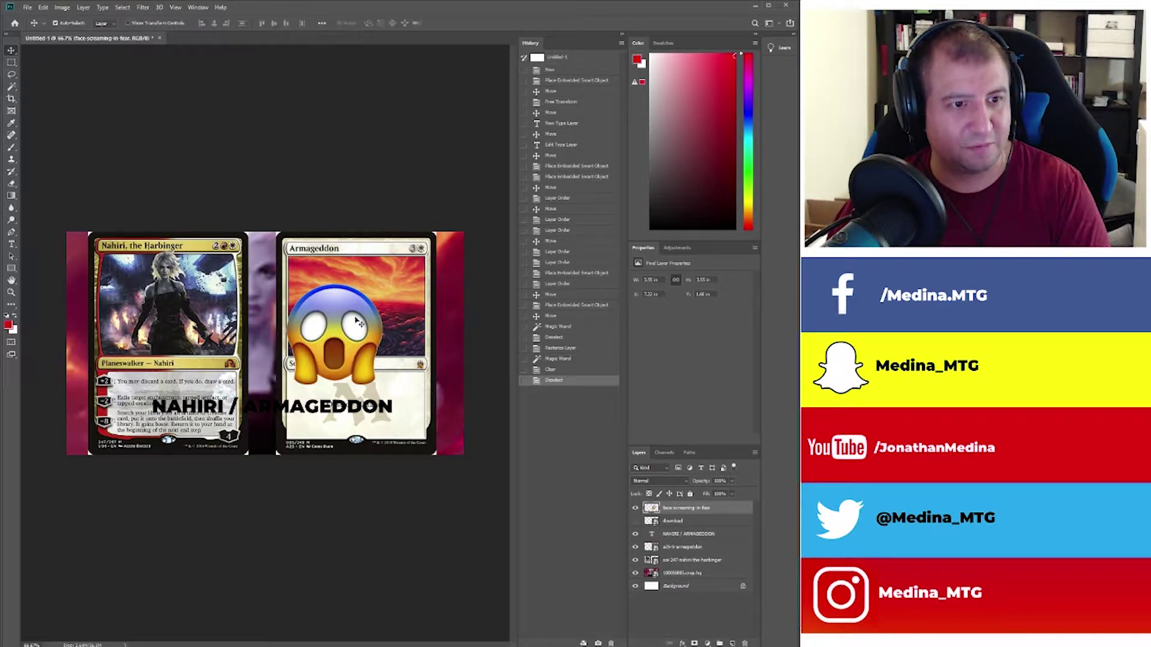
pyautogui.moveTo(369, 317); pyautogui.dragTo(428, 353)
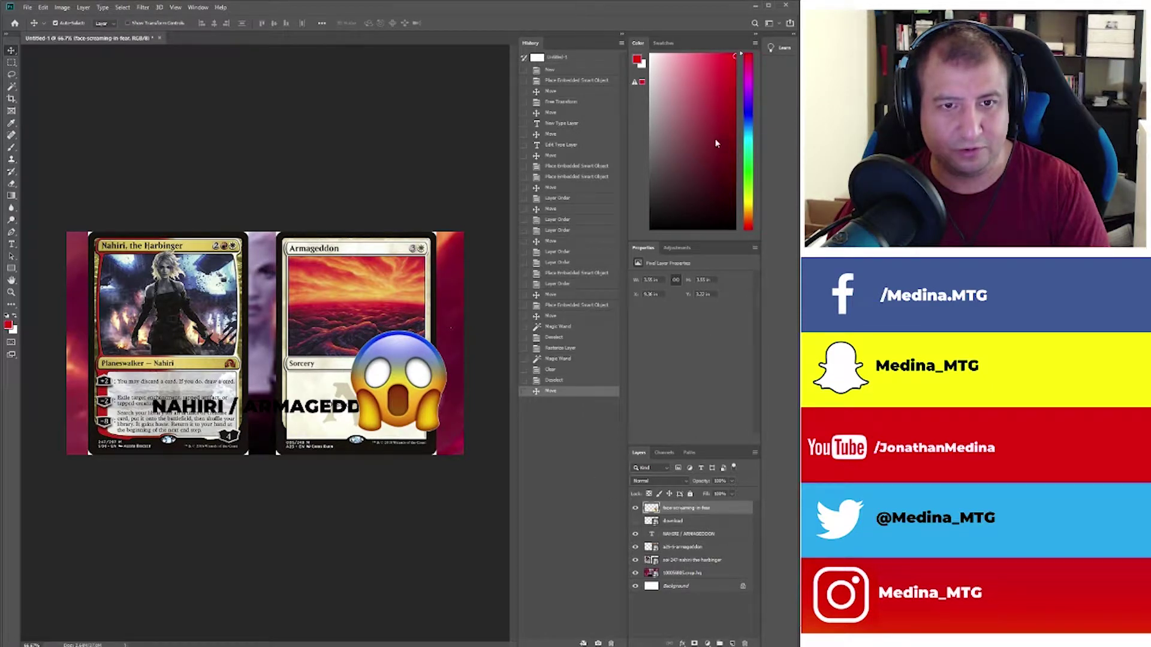
# Add a white Stroke effect around the emoji on the face-screaming-in-fear layer.
pyautogui.press('h')
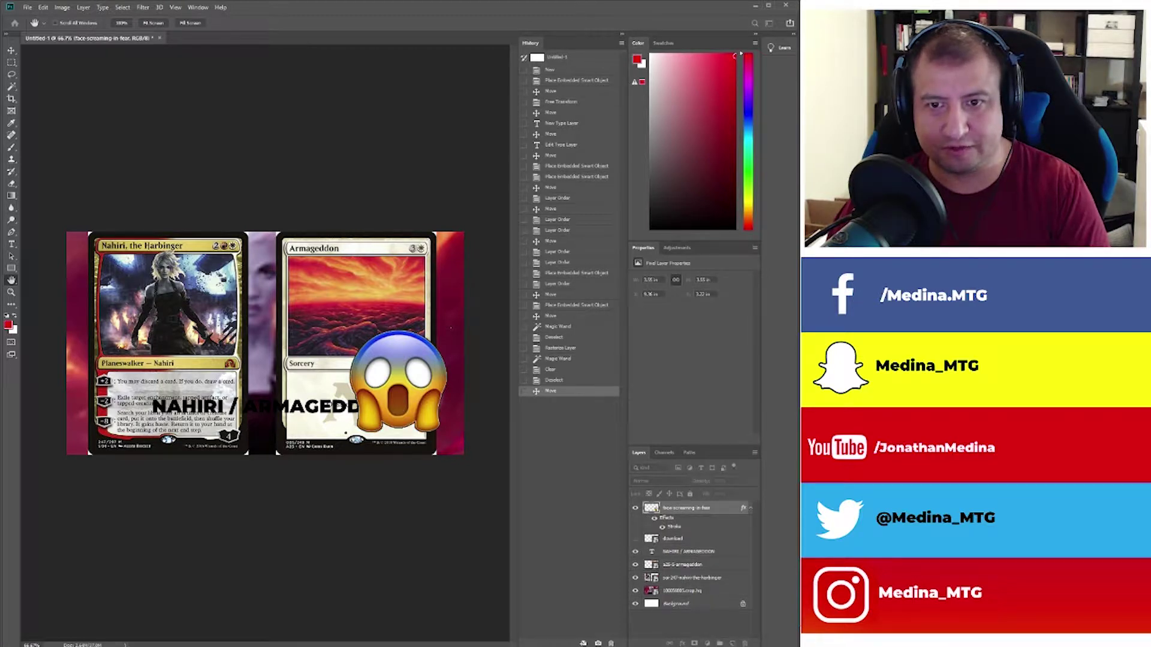
pyautogui.press('i')
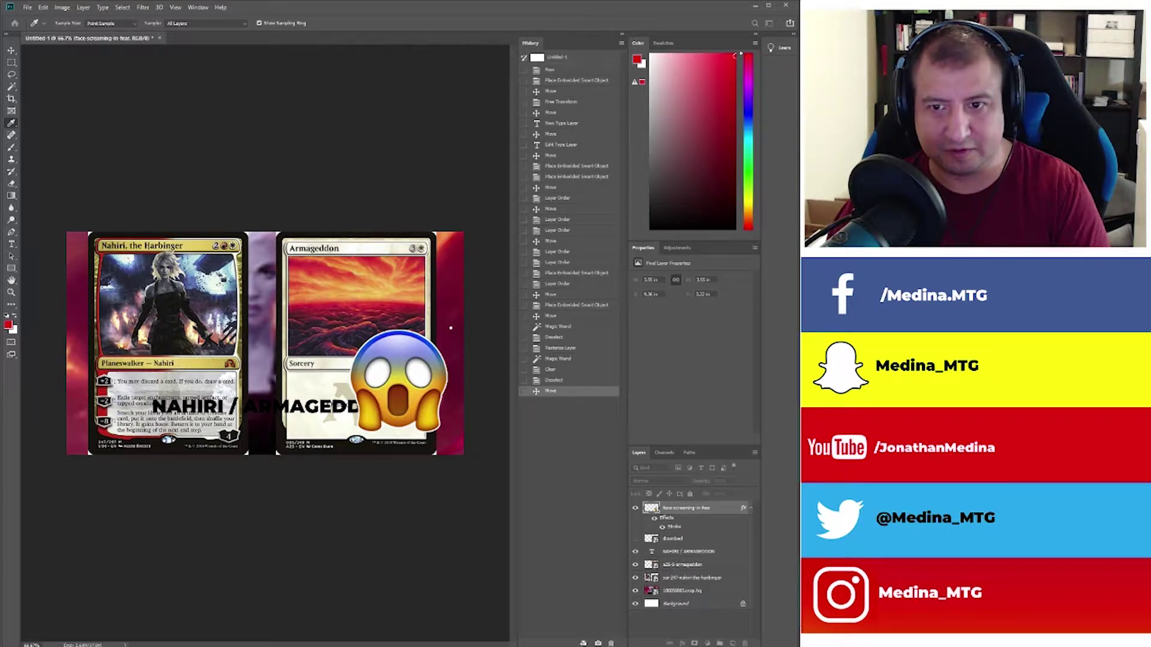
pyautogui.press('h')
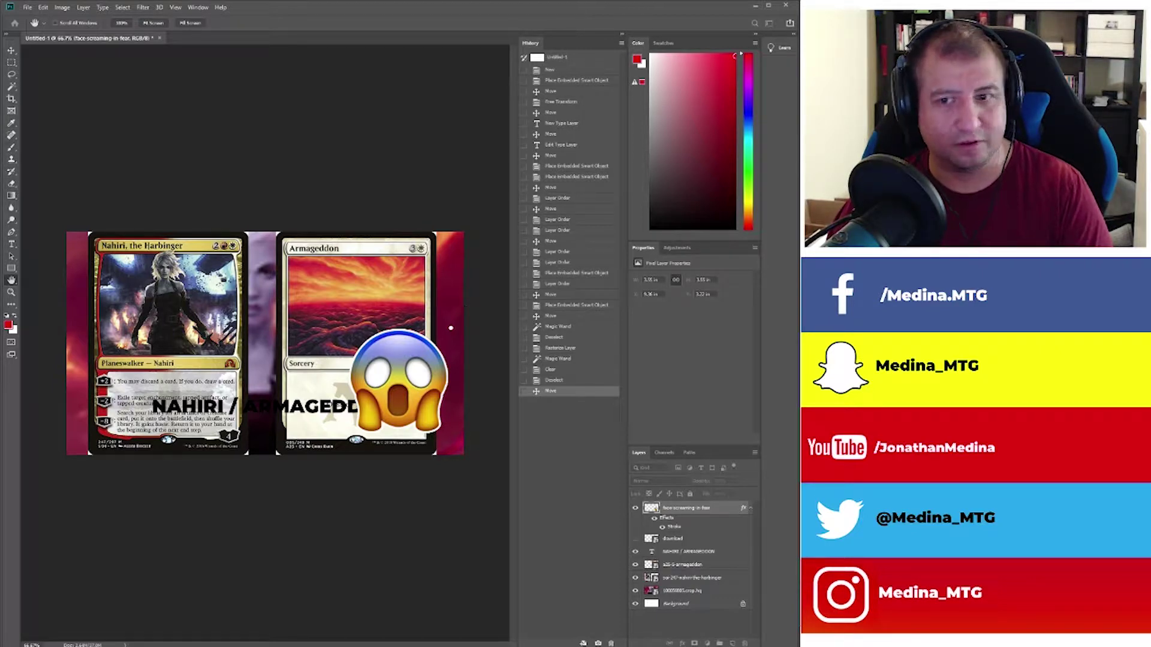
pyautogui.press('v')
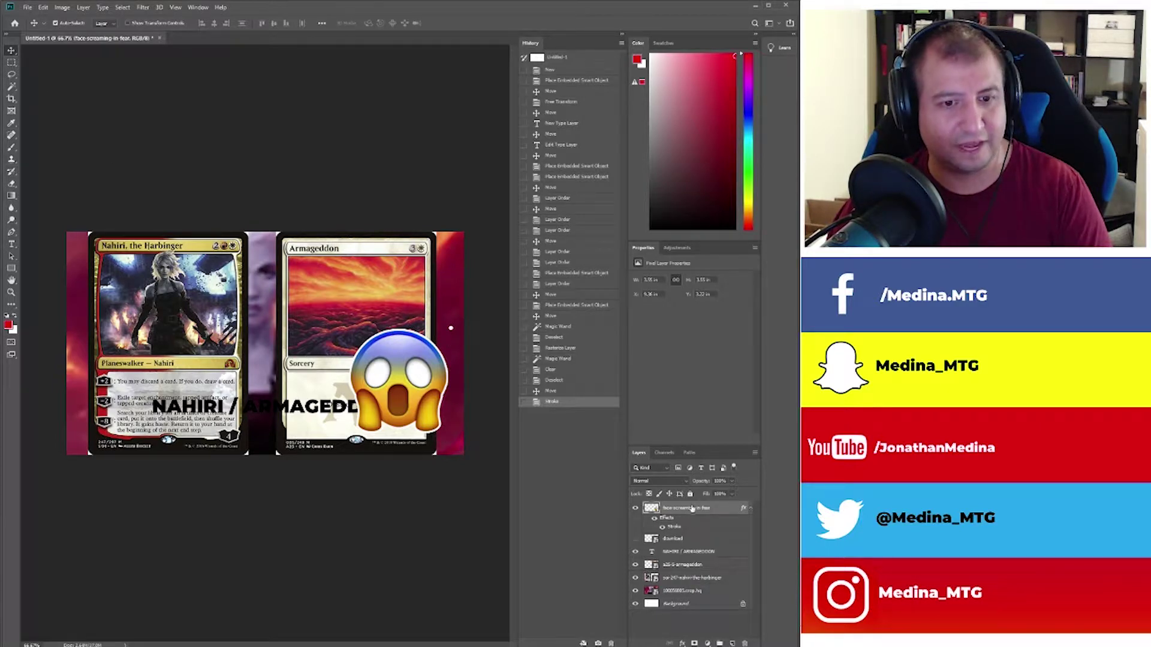
# Try to remove the stray white speck above and right of the emoji with an enlarged Spot Healing Brush.
pyautogui.click(12, 134)
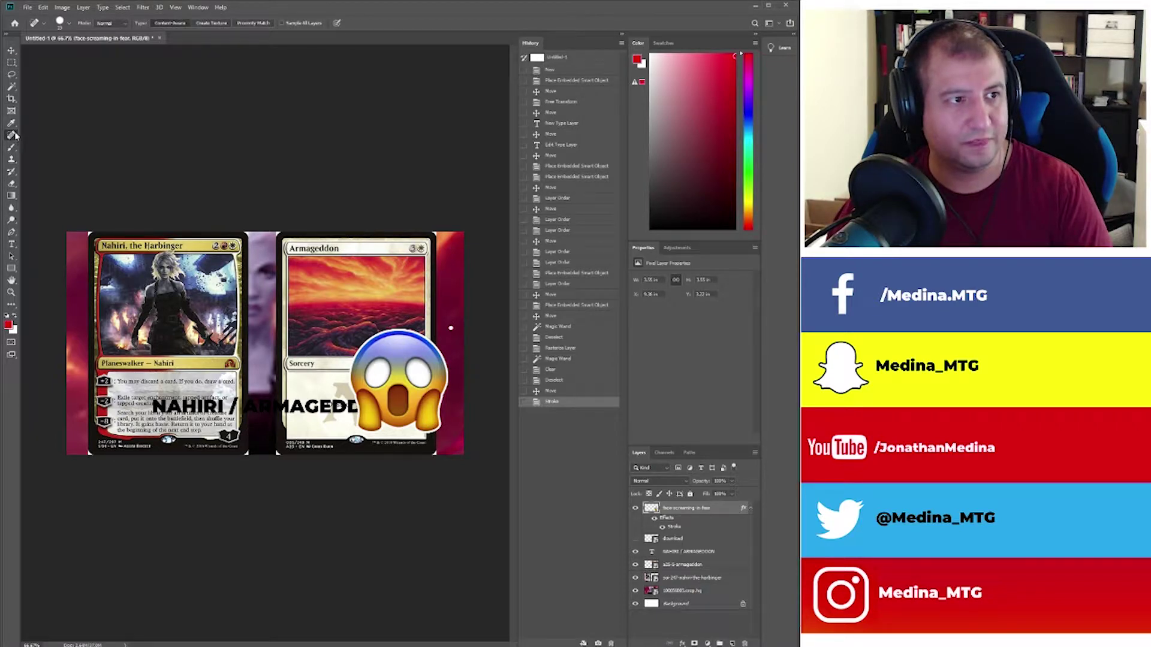
pyautogui.press(']')
pyautogui.press(']')
pyautogui.press(']')
pyautogui.press(']')
pyautogui.press(']')
pyautogui.press(']')
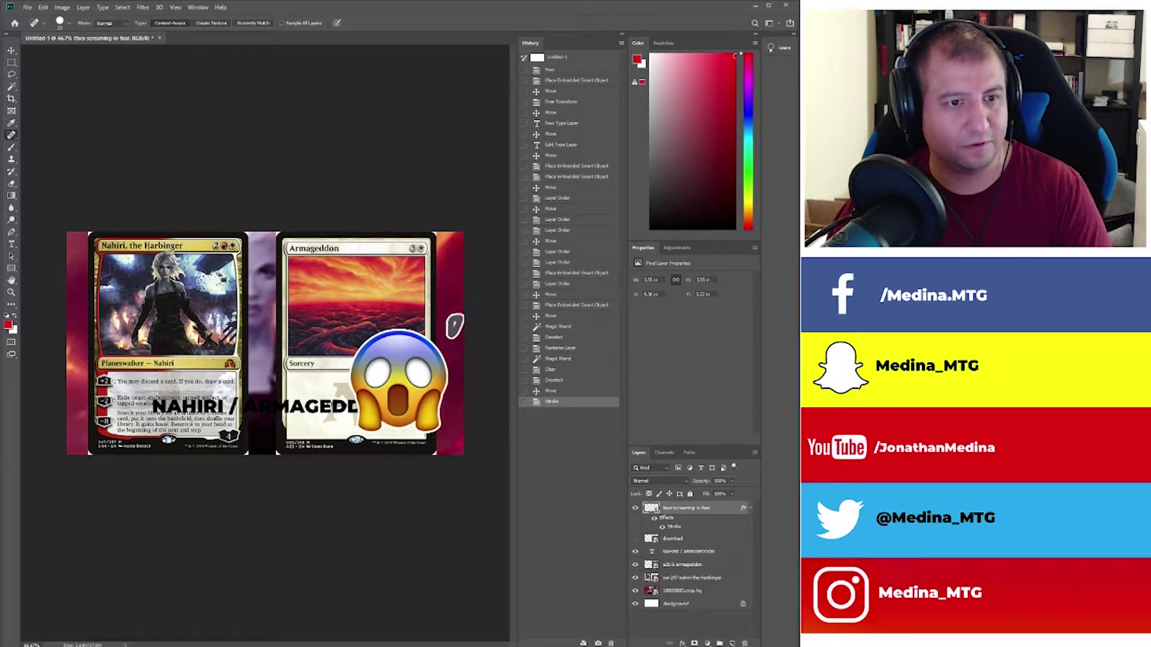
pyautogui.click(455, 327)
pyautogui.moveTo(447, 327)
pyautogui.mouseDown()
pyautogui.moveTo(451, 347)
pyautogui.moveTo(460, 318)
pyautogui.mouseUp()
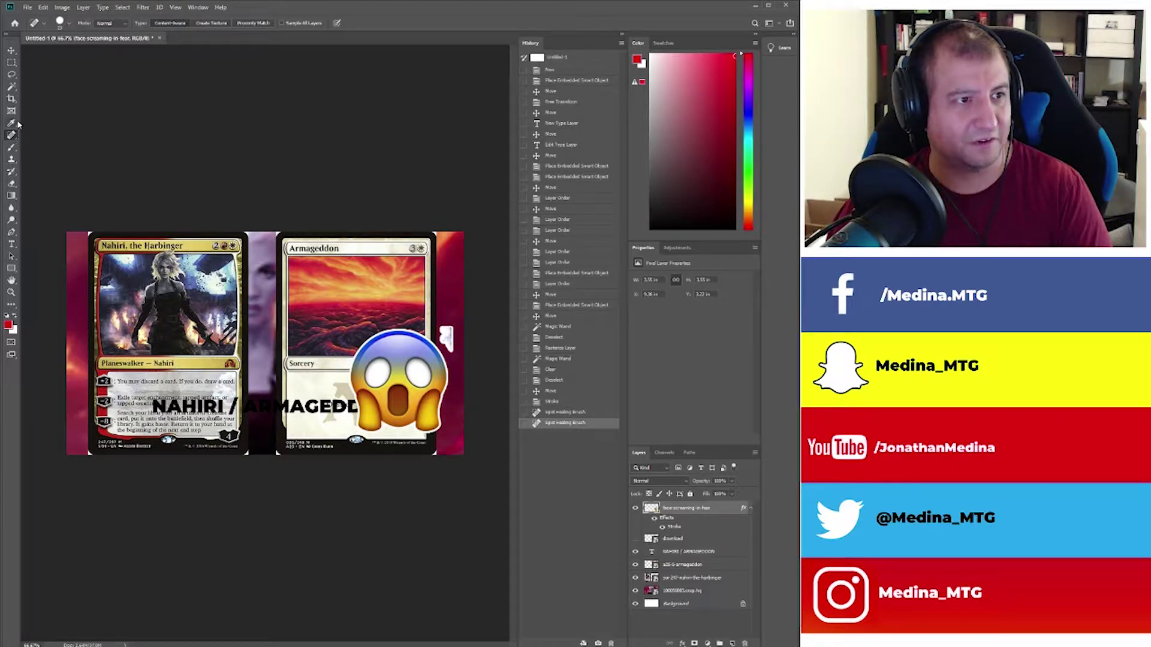
# Undo the spot healing strokes beside the emoji, keeping the emoji's Stroke effect.
pyautogui.click(13, 124)
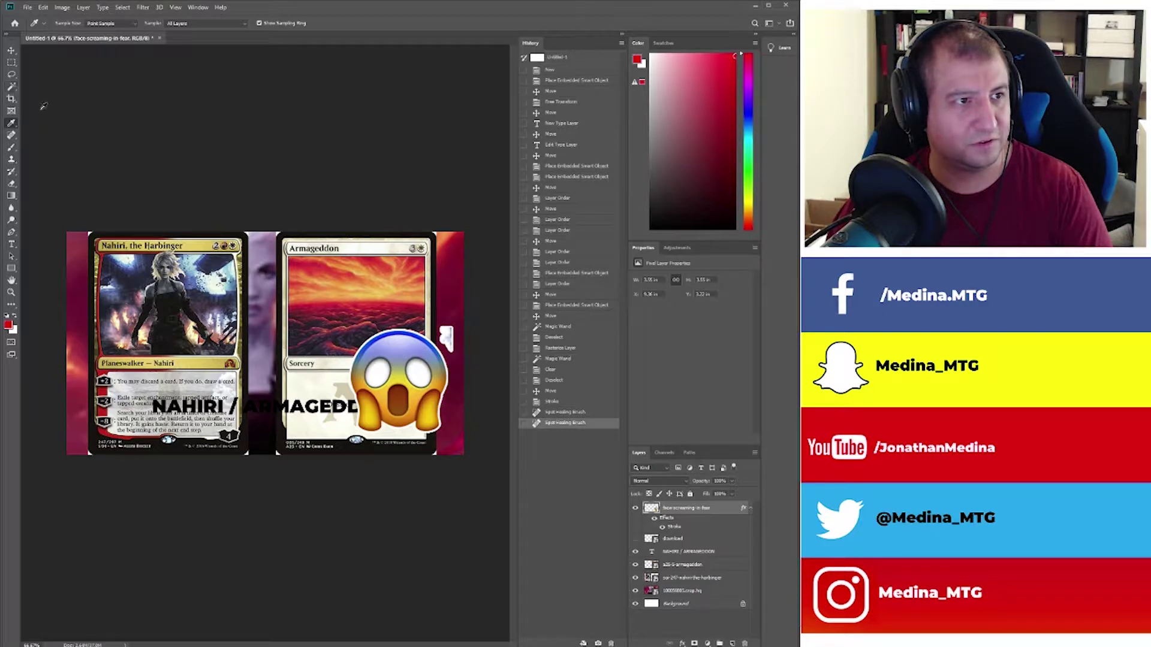
pyautogui.click(64, 91)
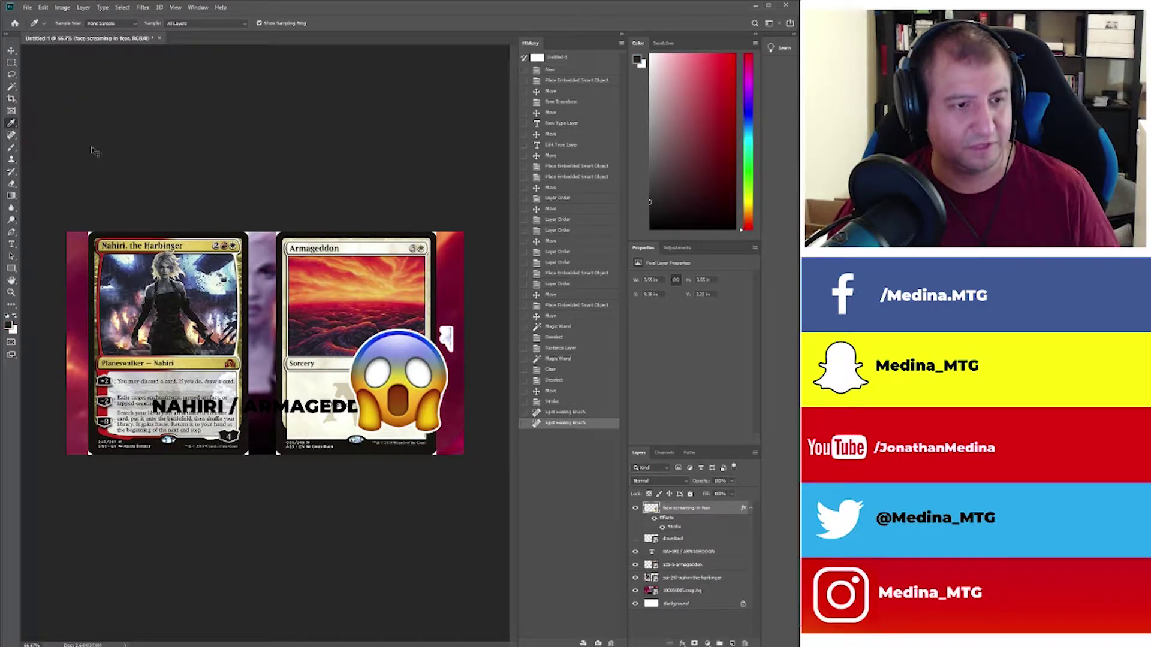
pyautogui.hotkey('ctrl', 'z')
pyautogui.hotkey('ctrl', 'z')
pyautogui.hotkey('ctrl', 'z')
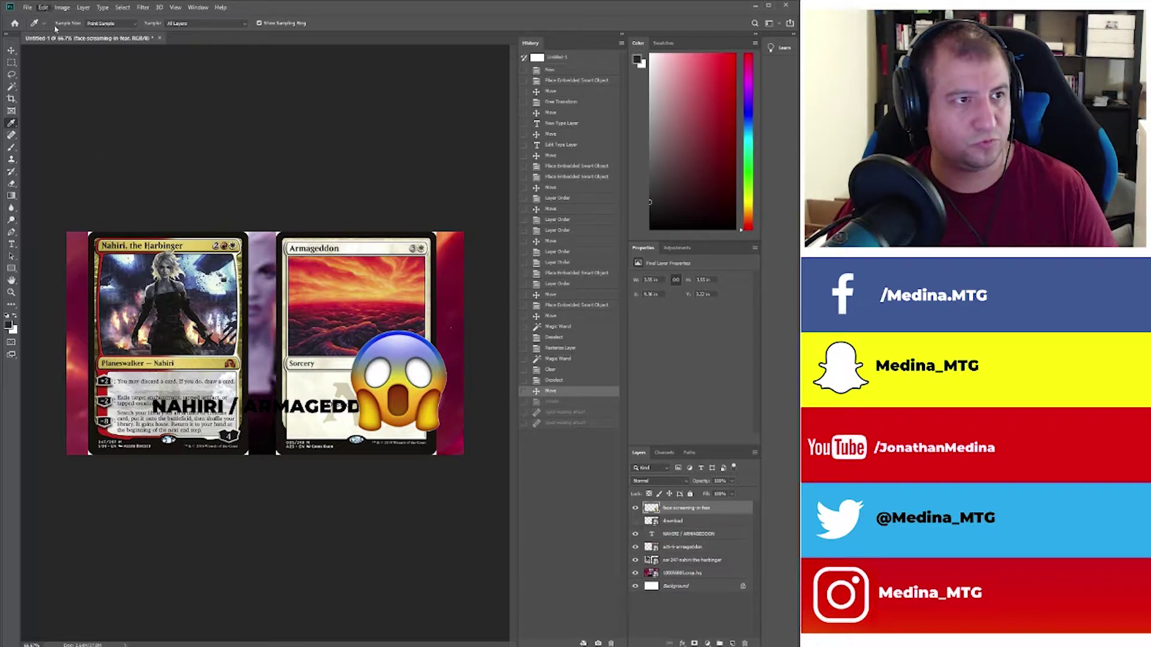
pyautogui.hotkey('ctrl', 'shift', 'z')
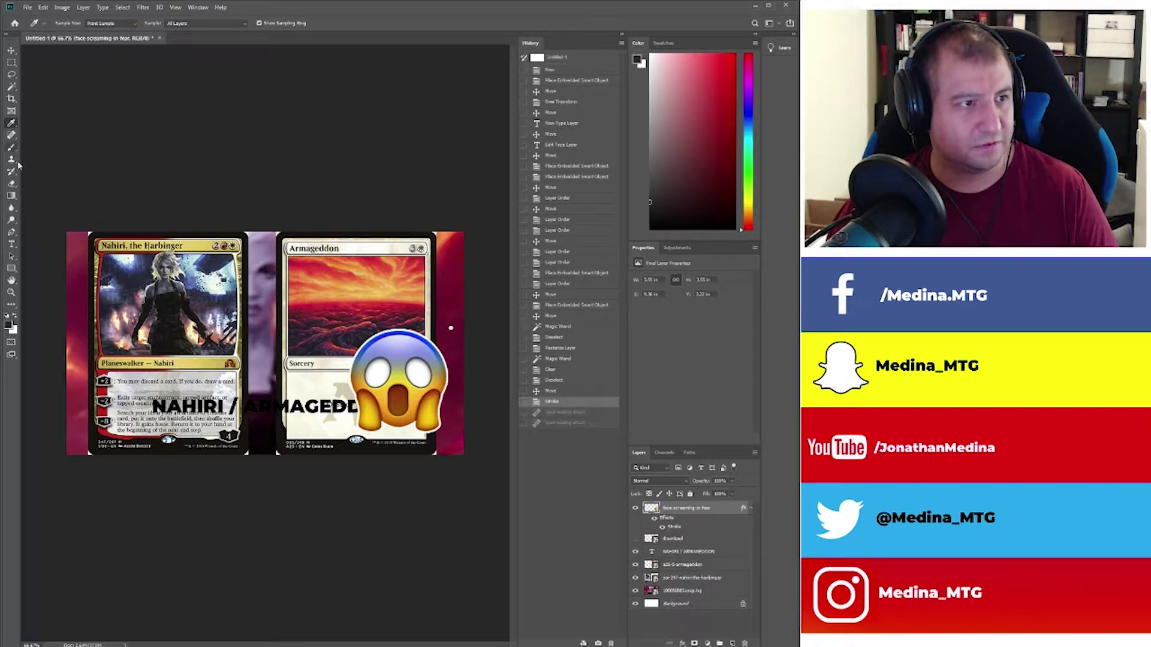
# Erase the stray white speck above and right of the emoji with the Eraser tool.
pyautogui.click(12, 183)
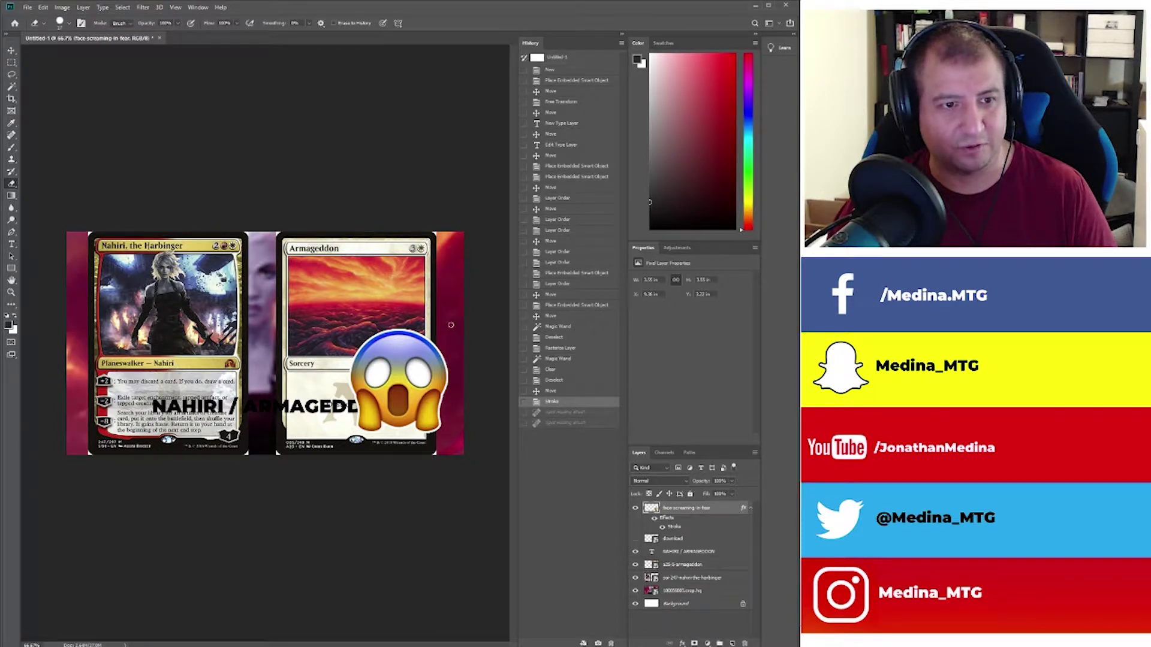
pyautogui.moveTo(449, 328); pyautogui.dragTo(460, 210)
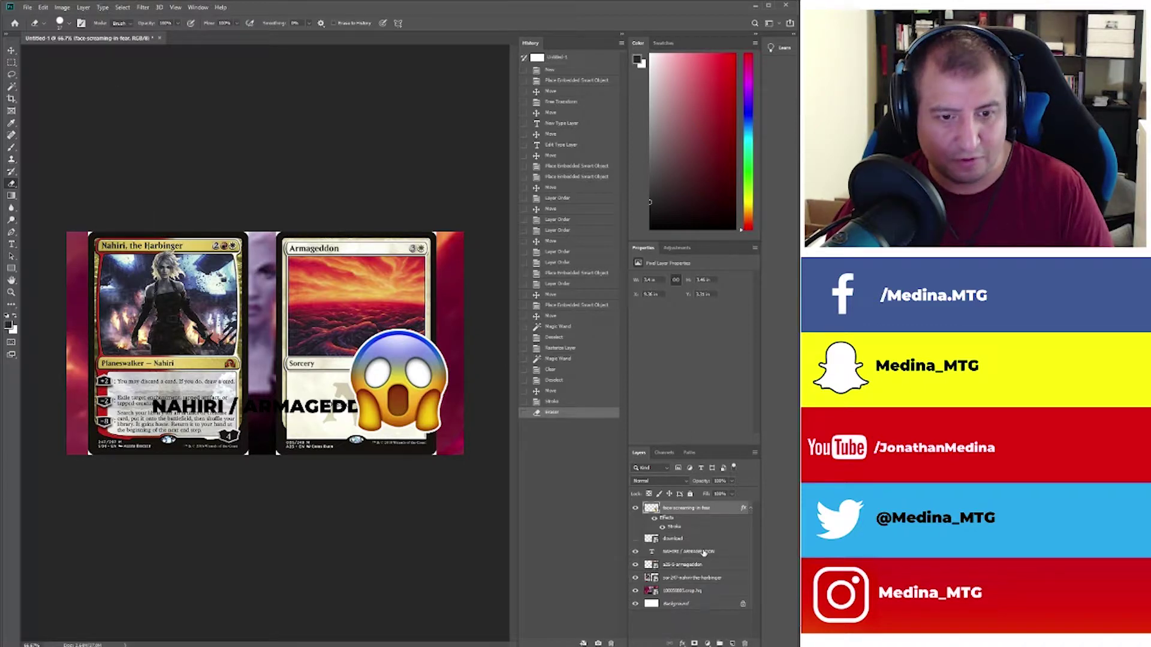
# Rasterize the soi-247-nahiri-the-harbinger layer and erase the white remnant at the Nahiri card's lower-left corner.
pyautogui.click(695, 579)
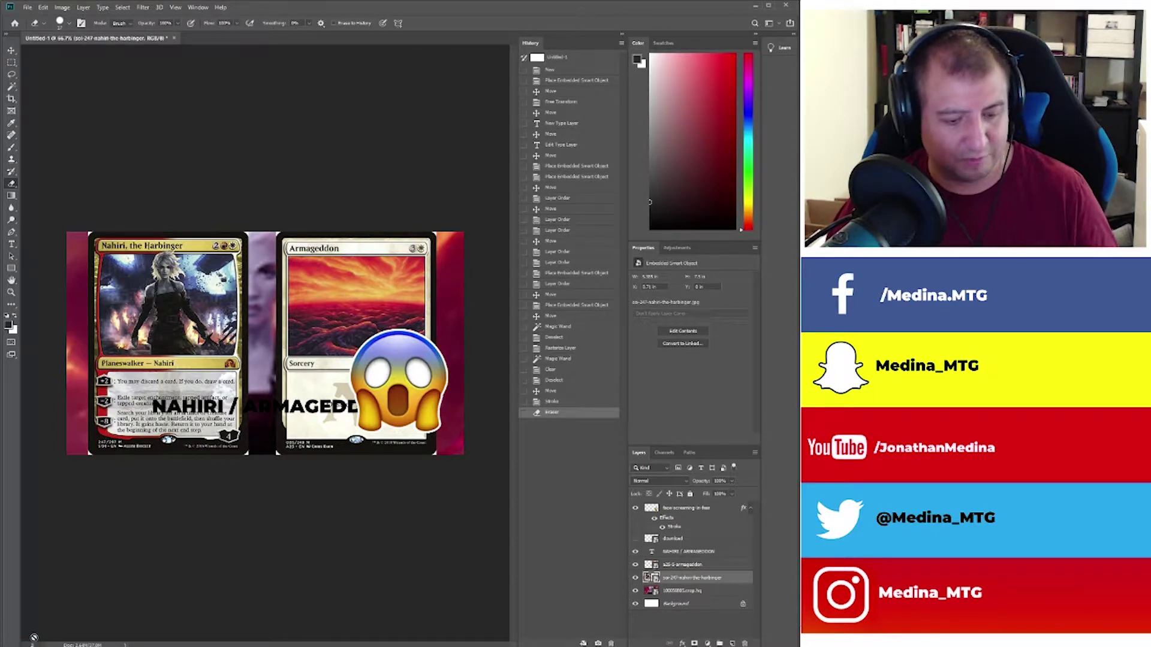
pyautogui.write('260')
pyautogui.press('Return')
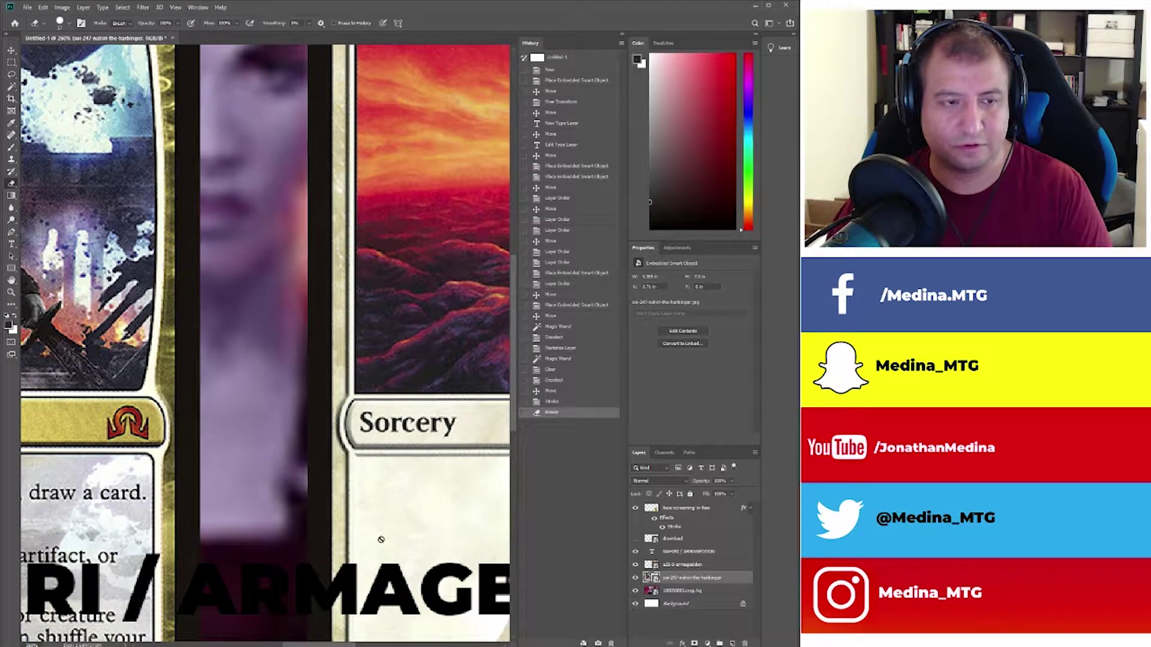
pyautogui.moveTo(320, 645); pyautogui.dragTo(210, 635)
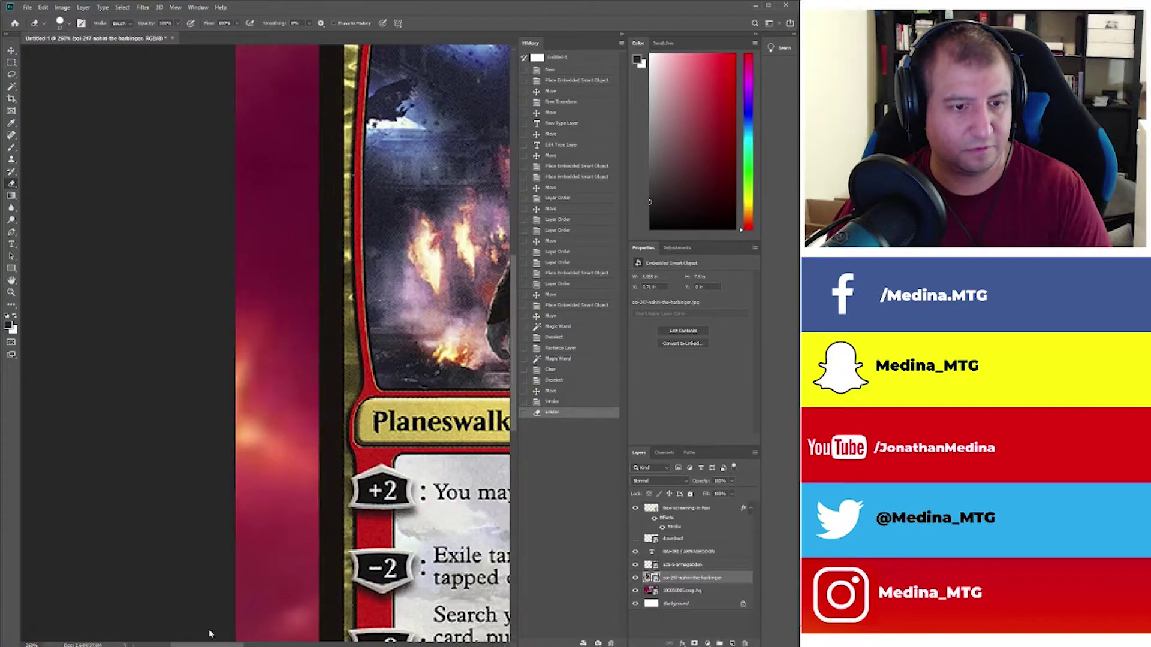
pyautogui.scroll(1, 334, 435)
pyautogui.scroll(-2, 329, 424)
pyautogui.scroll(-4, 328, 423)
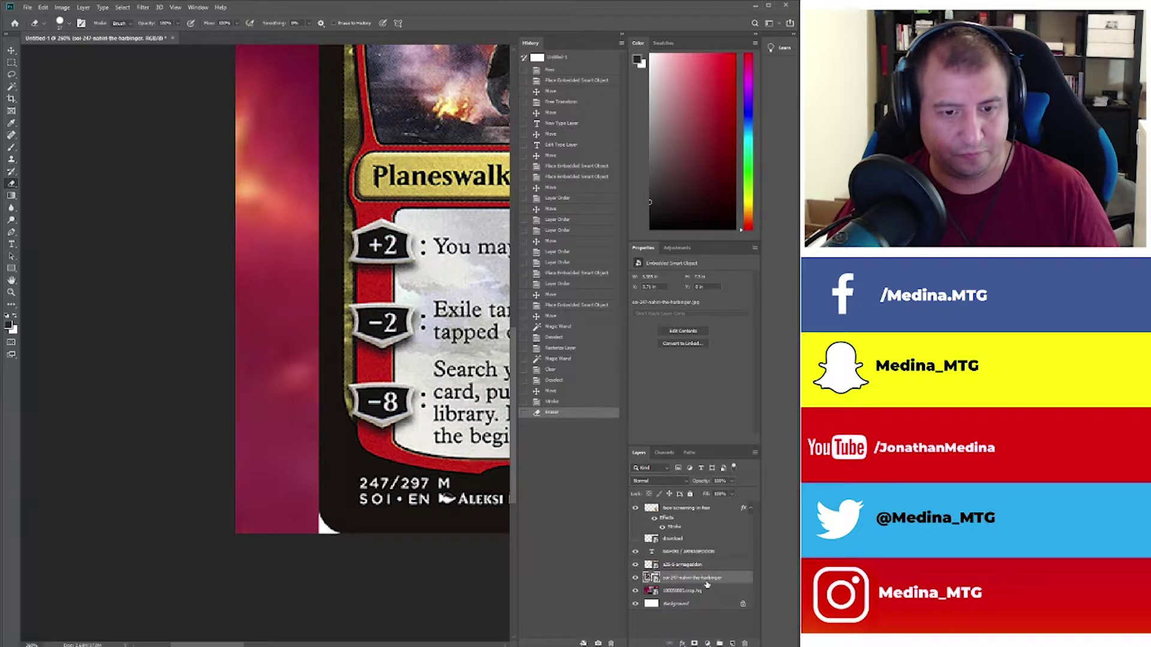
pyautogui.click(723, 353)
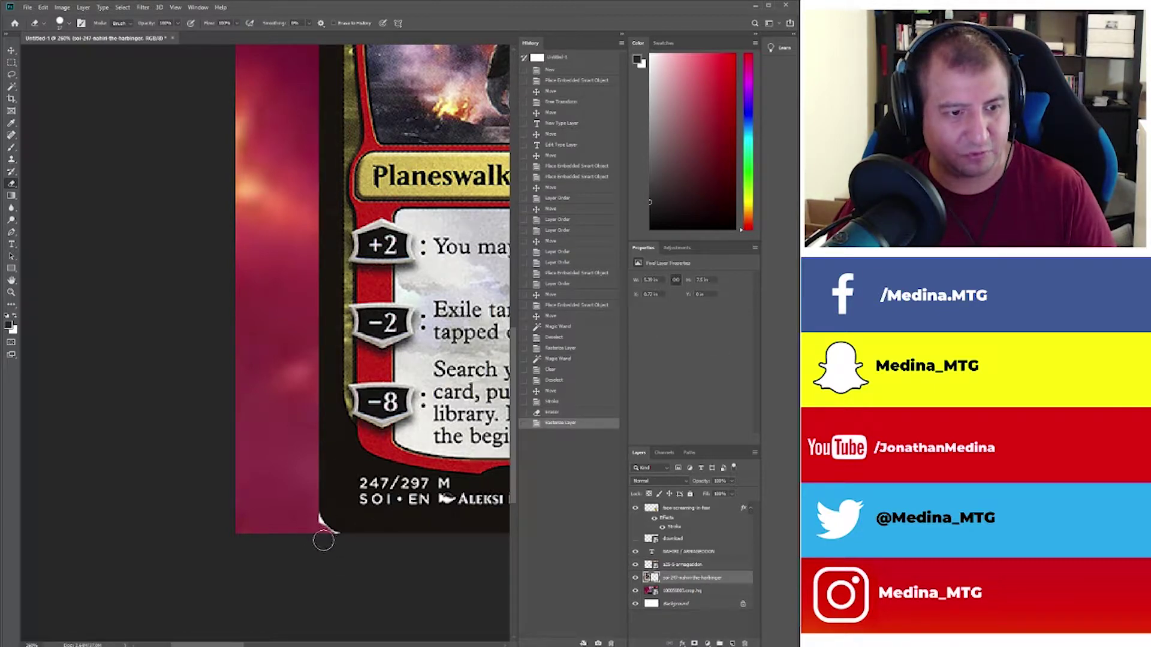
pyautogui.moveTo(323, 540)
pyautogui.mouseDown()
pyautogui.moveTo(336, 543)
pyautogui.moveTo(309, 524)
pyautogui.moveTo(308, 508)
pyautogui.moveTo(336, 542)
pyautogui.mouseUp()
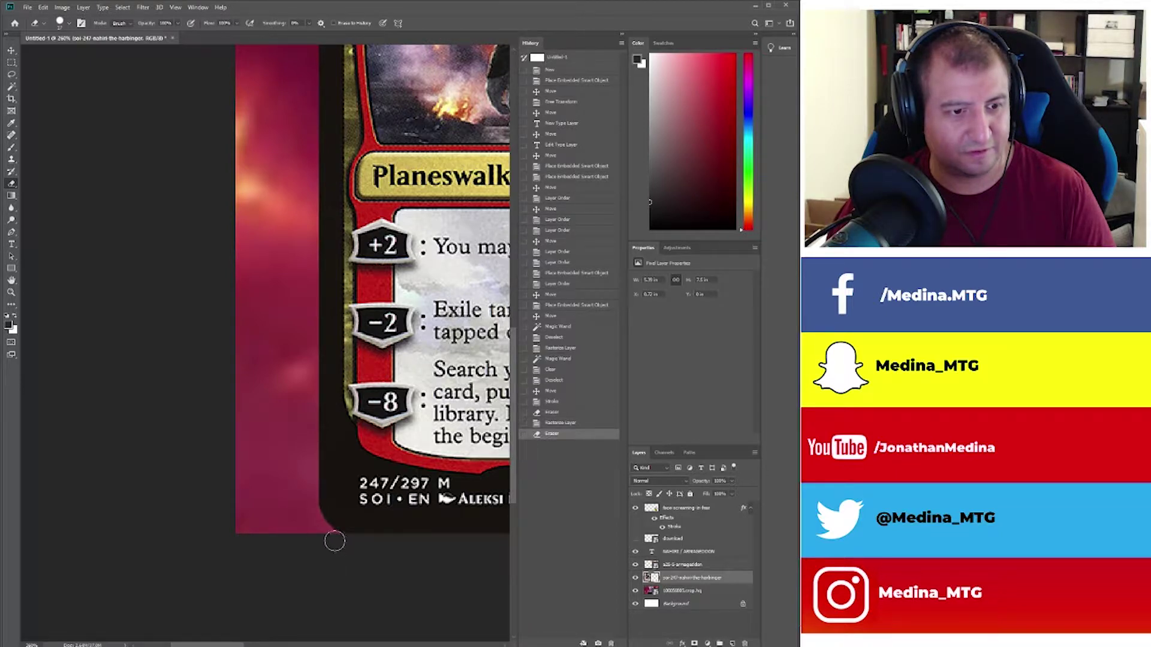
# Erase the white remnant around the Nahiri card's rounded upper-left corner.
pyautogui.scroll(3, 310, 224)
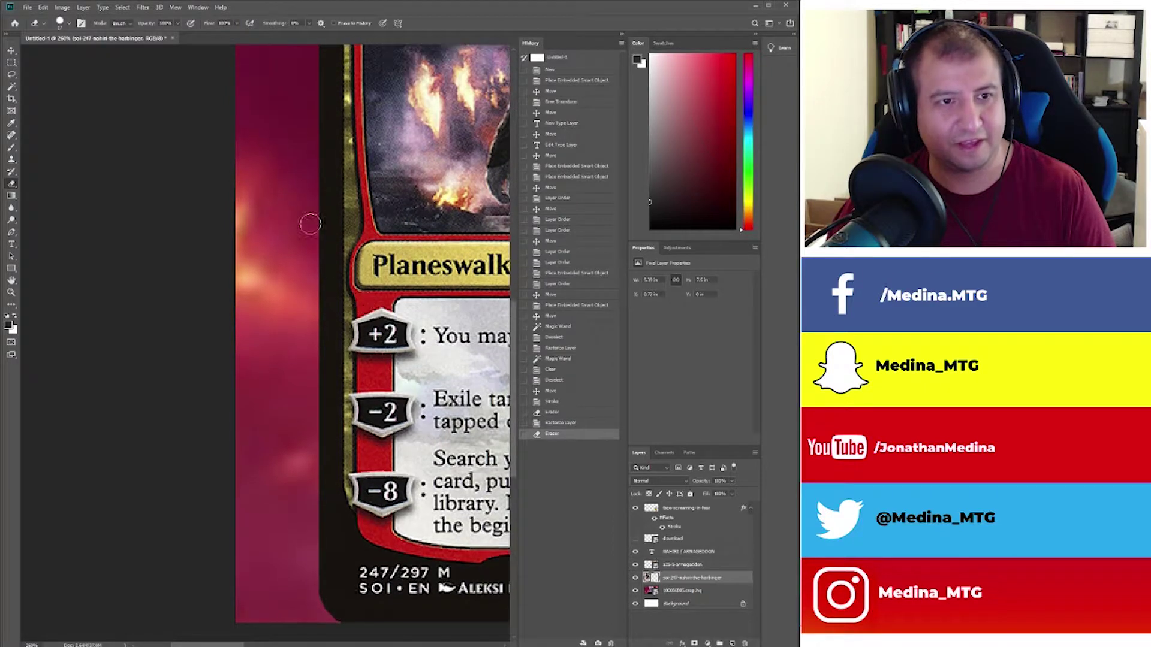
pyautogui.scroll(2, 310, 224)
pyautogui.scroll(5, 504, 91)
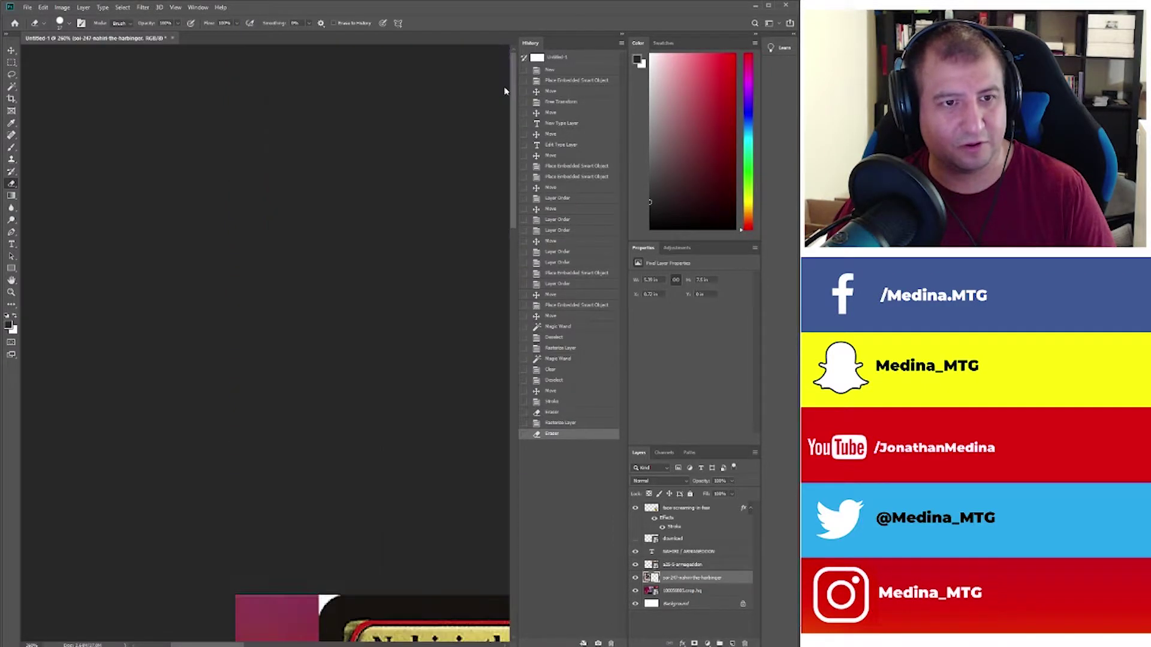
pyautogui.scroll(-5, 484, 210)
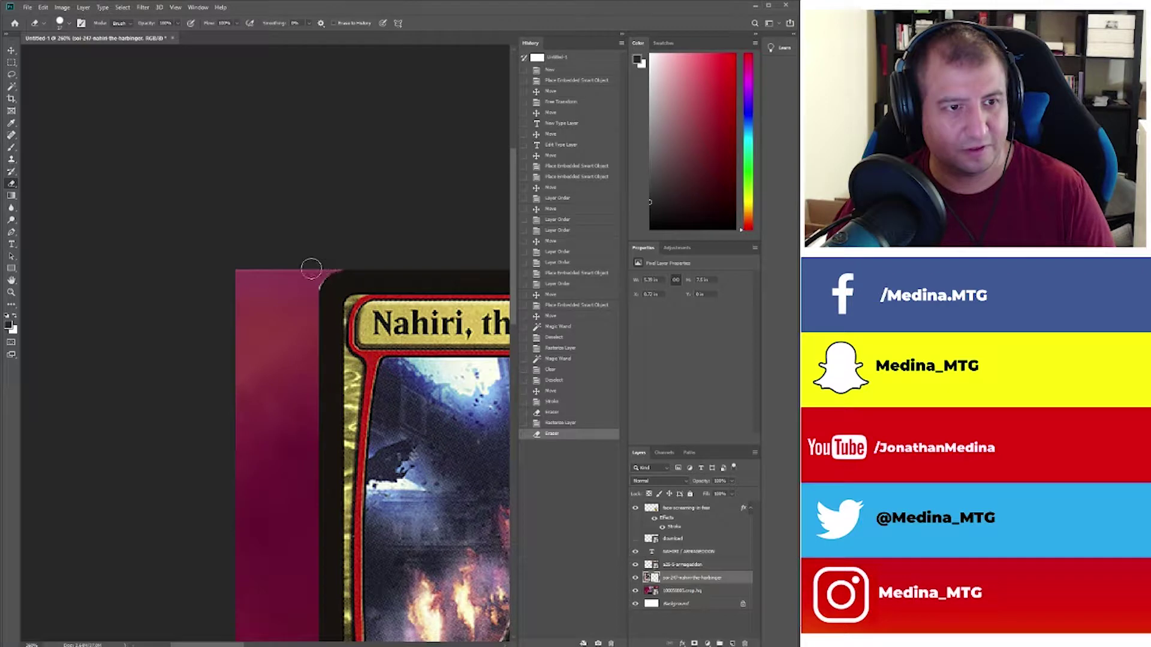
pyautogui.click(311, 277)
pyautogui.click(311, 276)
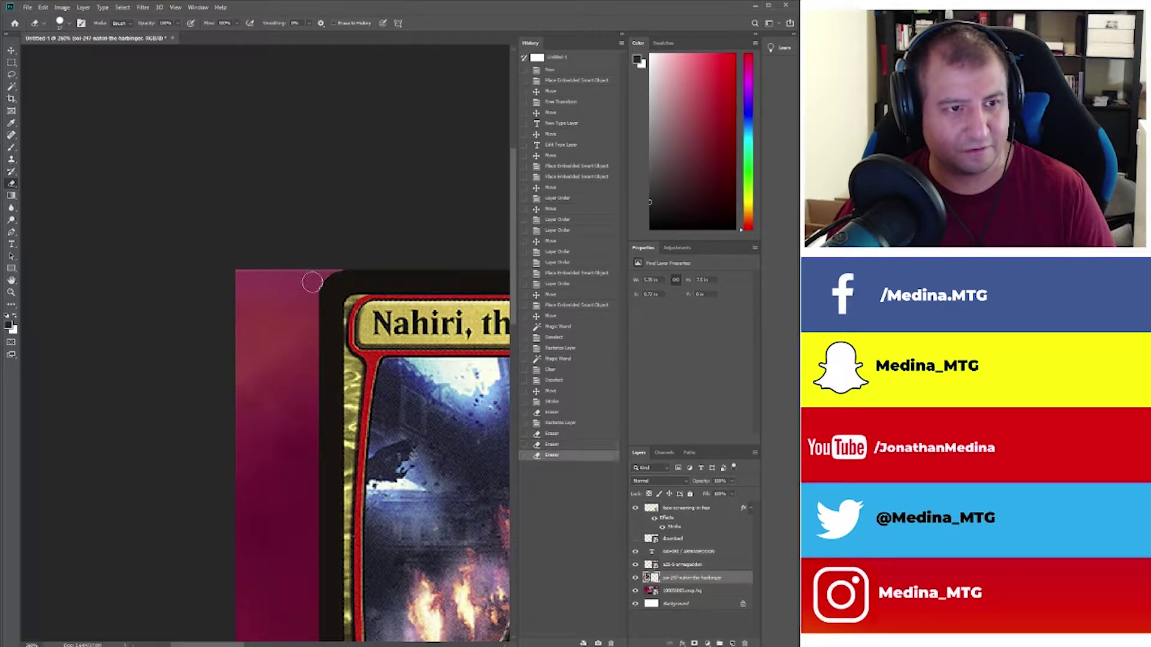
pyautogui.click(312, 275)
pyautogui.click(313, 273)
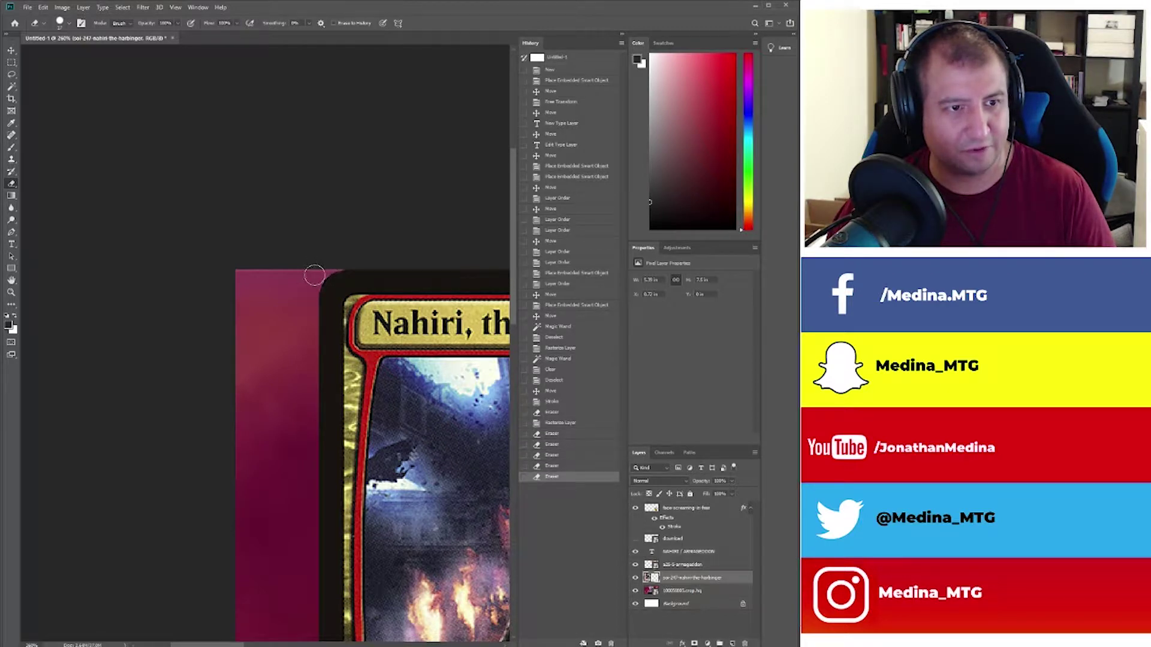
pyautogui.click(314, 270)
pyautogui.click(316, 268)
pyautogui.click(319, 267)
pyautogui.click(315, 269)
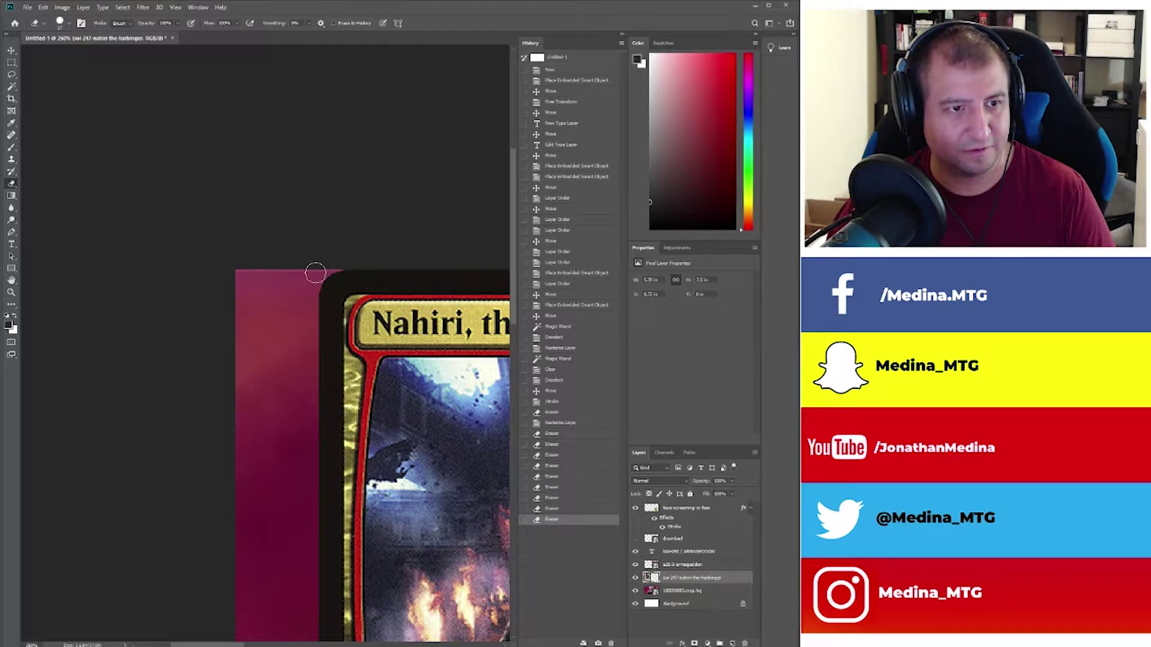
pyautogui.click(314, 274)
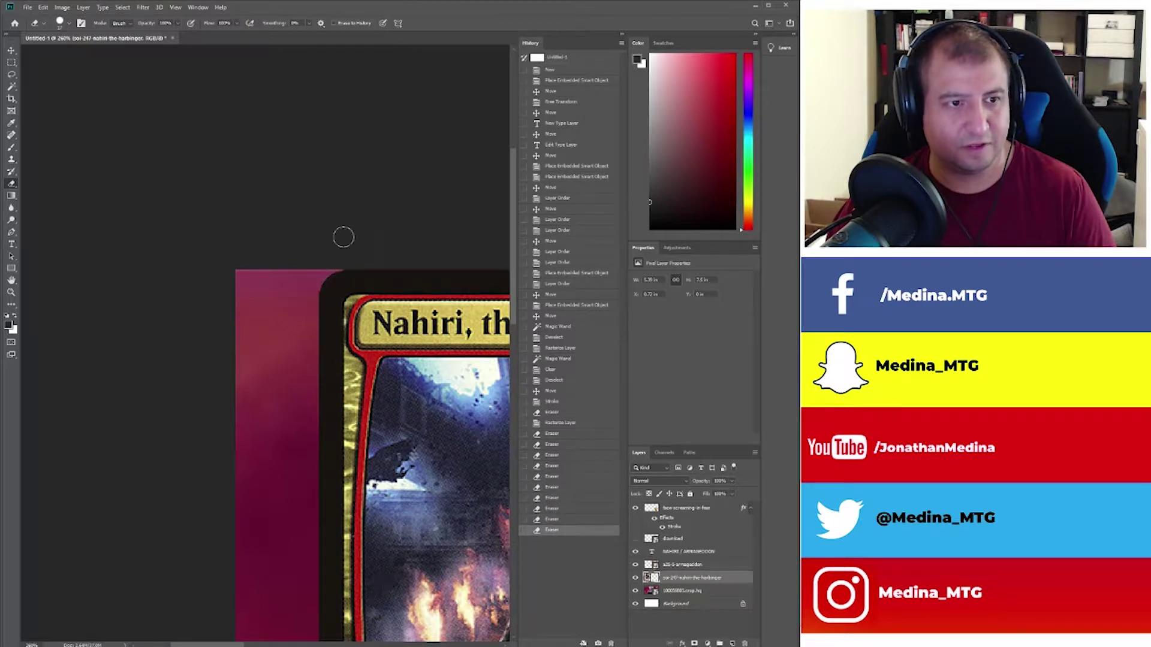
pyautogui.click(345, 258)
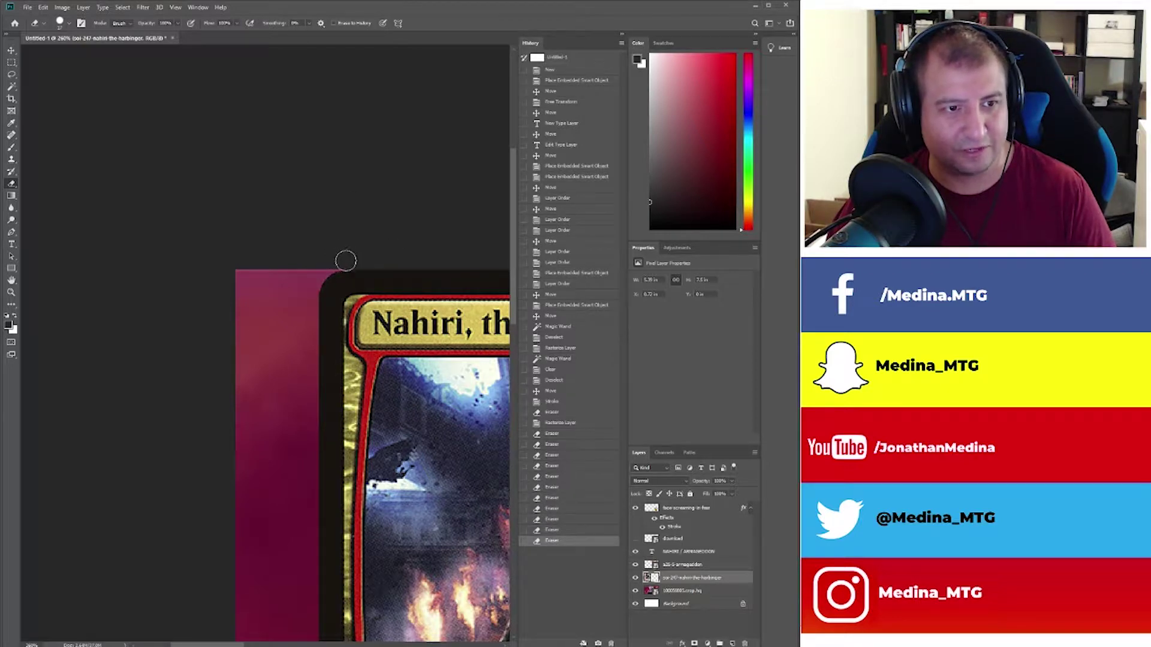
pyautogui.click(345, 261)
pyautogui.click(305, 296)
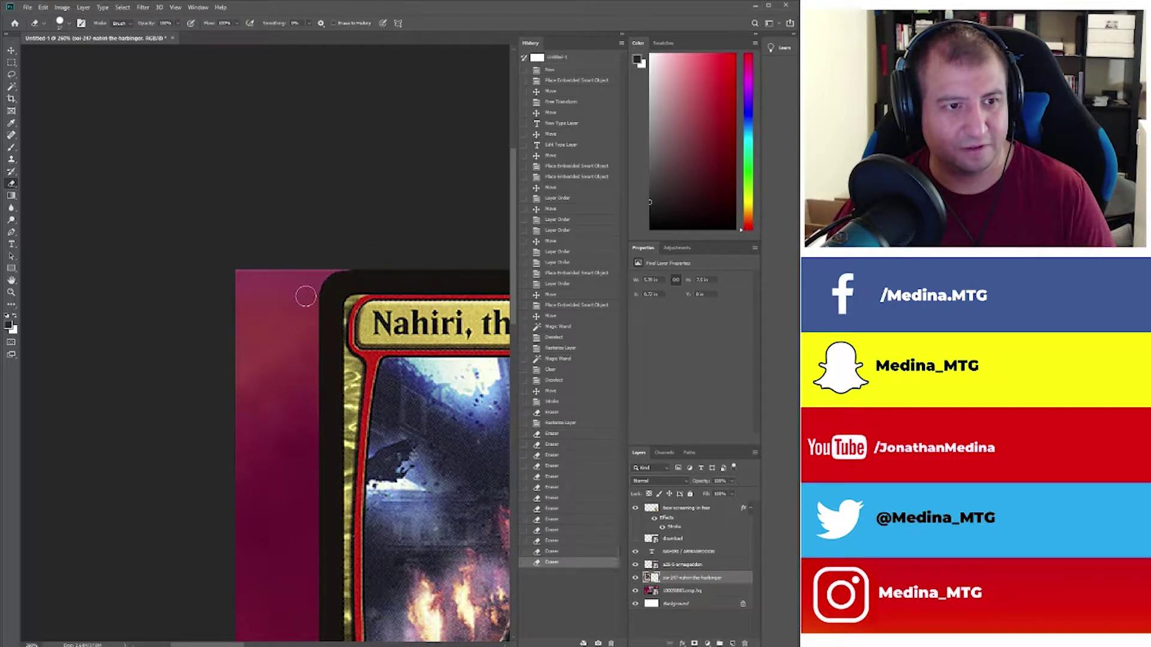
pyautogui.click(310, 293)
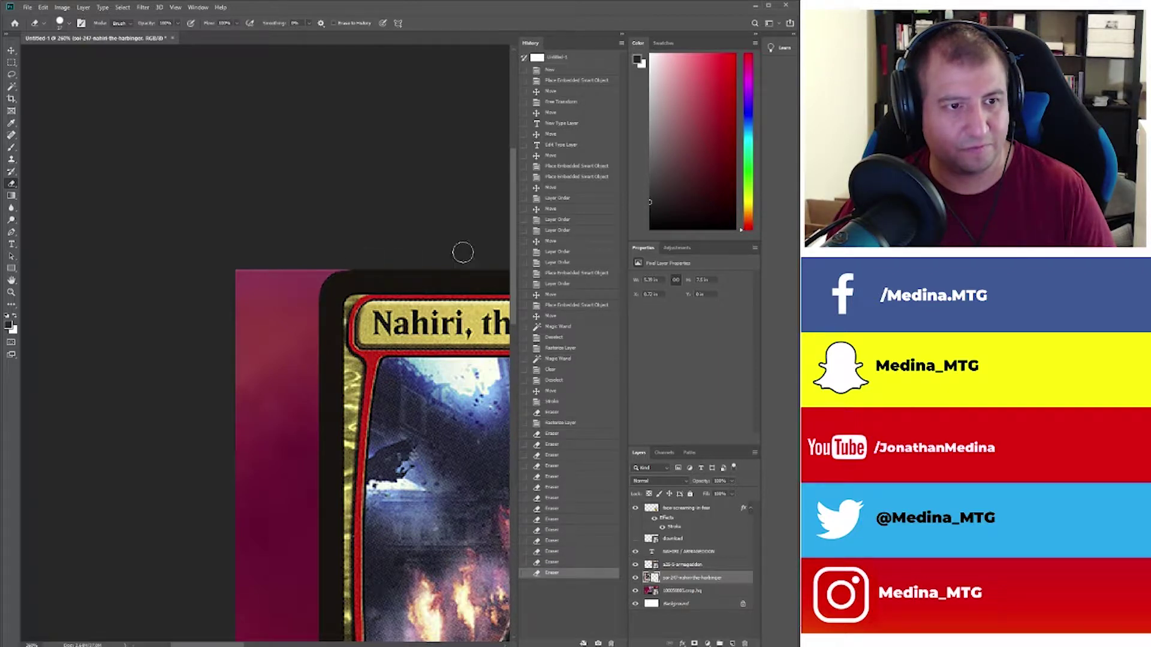
# Erase the white remnant around the Nahiri card's rounded upper-right corner with the Eraser tool.
pyautogui.moveTo(223, 646); pyautogui.dragTo(305, 646)
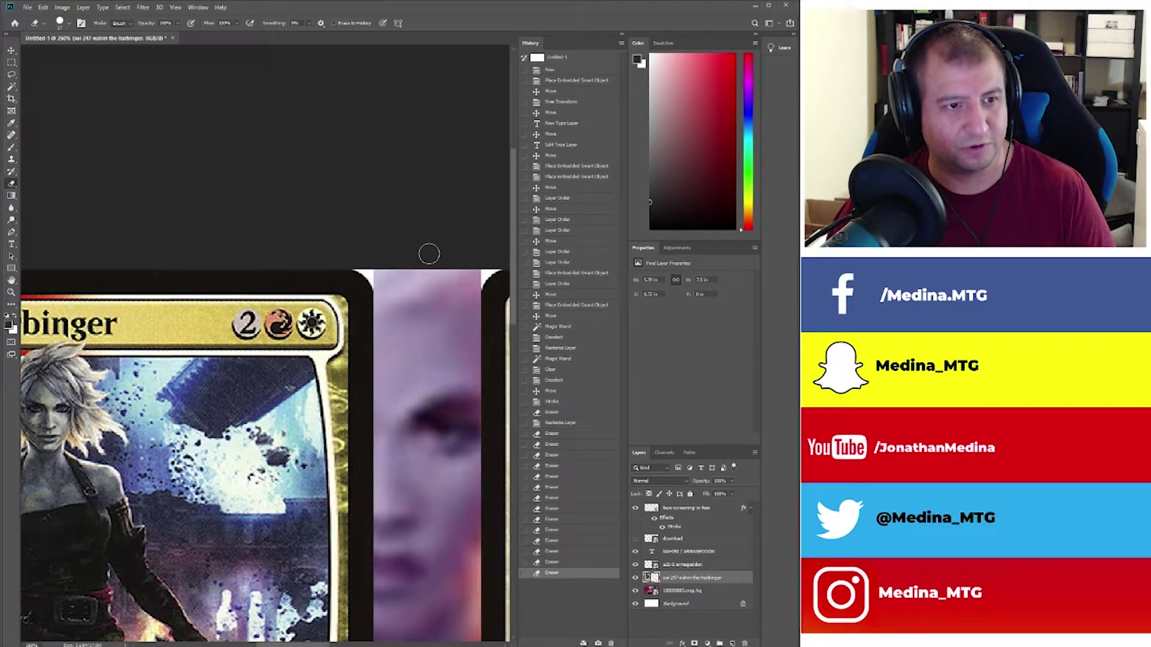
pyautogui.click(362, 259)
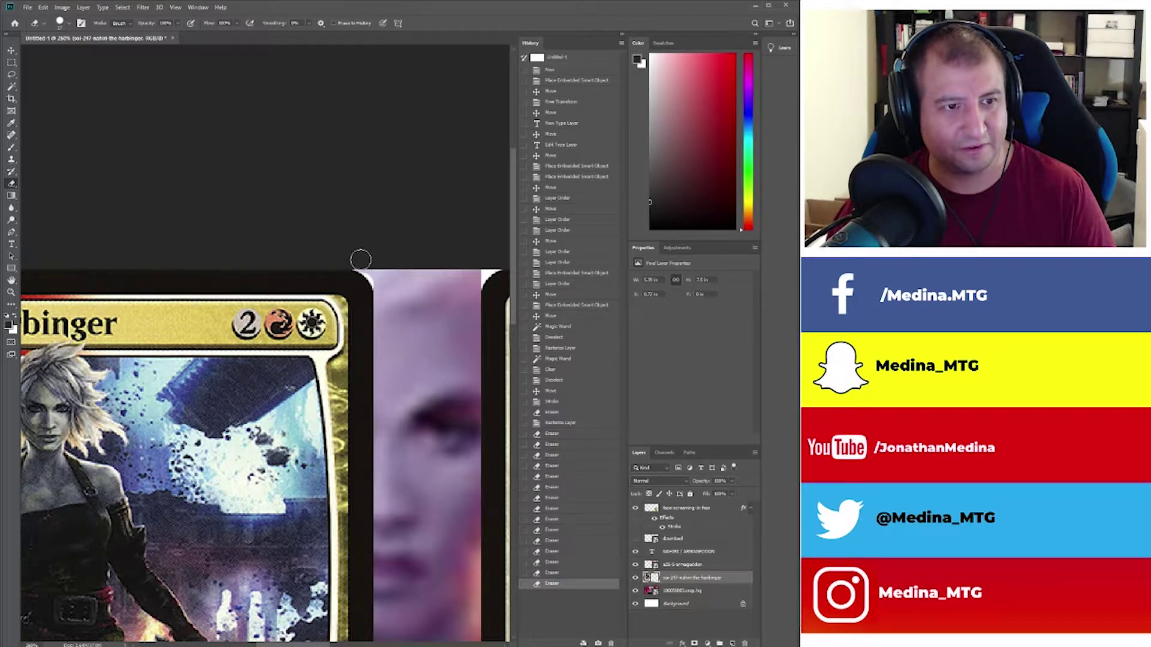
pyautogui.click(364, 260)
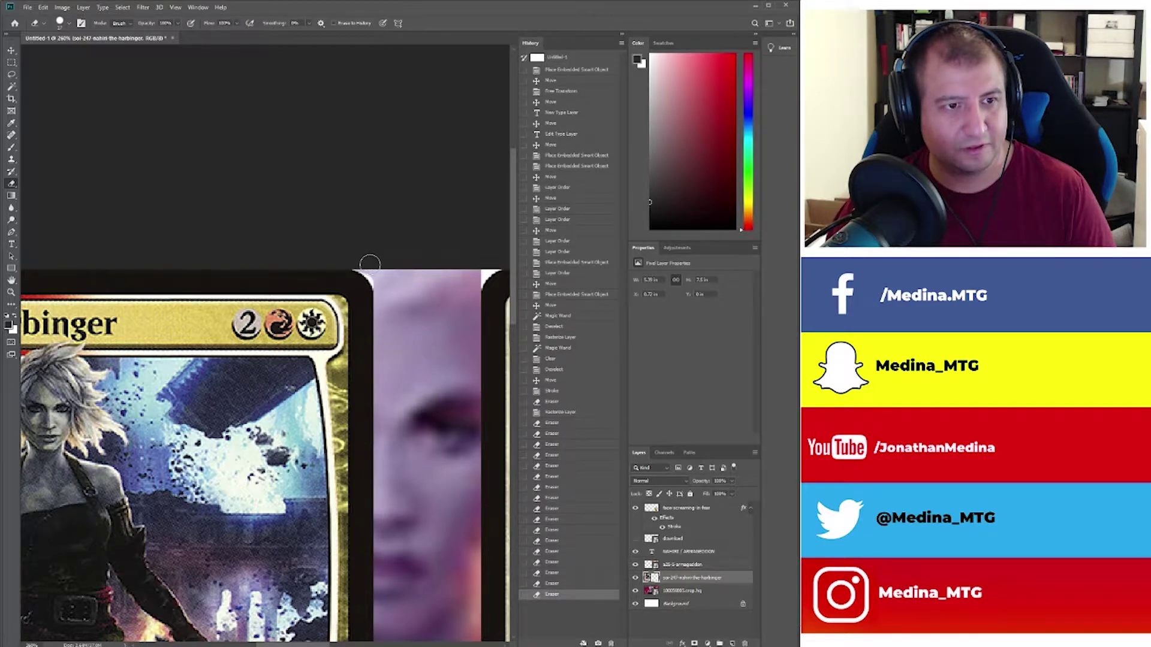
pyautogui.click(367, 268)
pyautogui.click(373, 277)
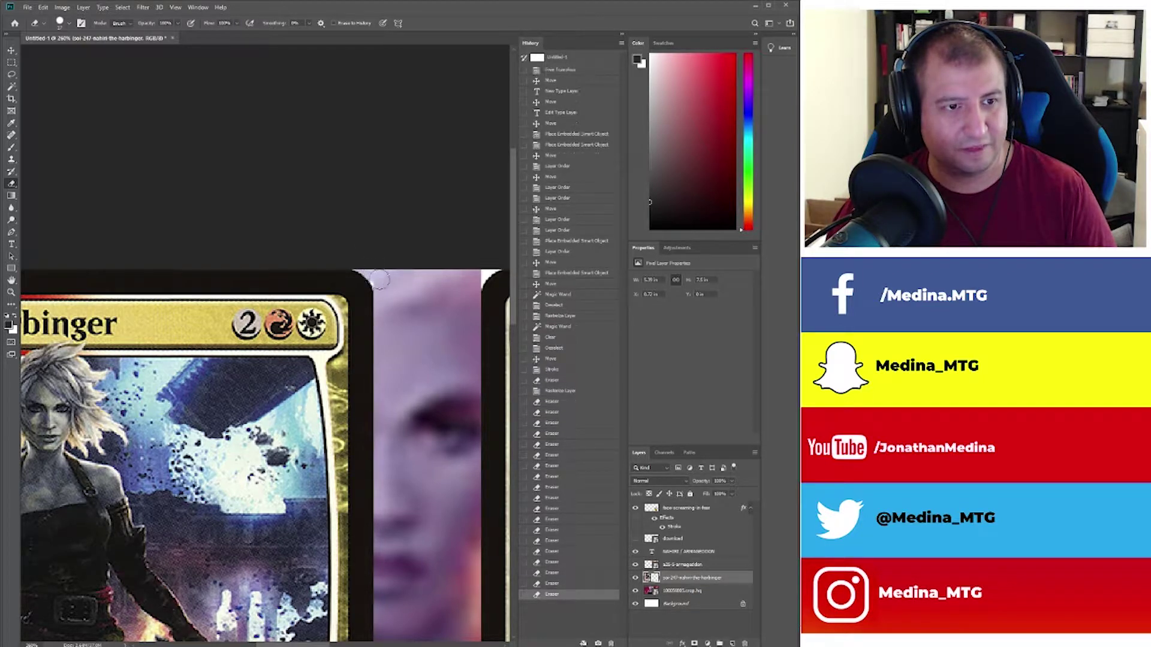
pyautogui.click(380, 285)
pyautogui.click(383, 287)
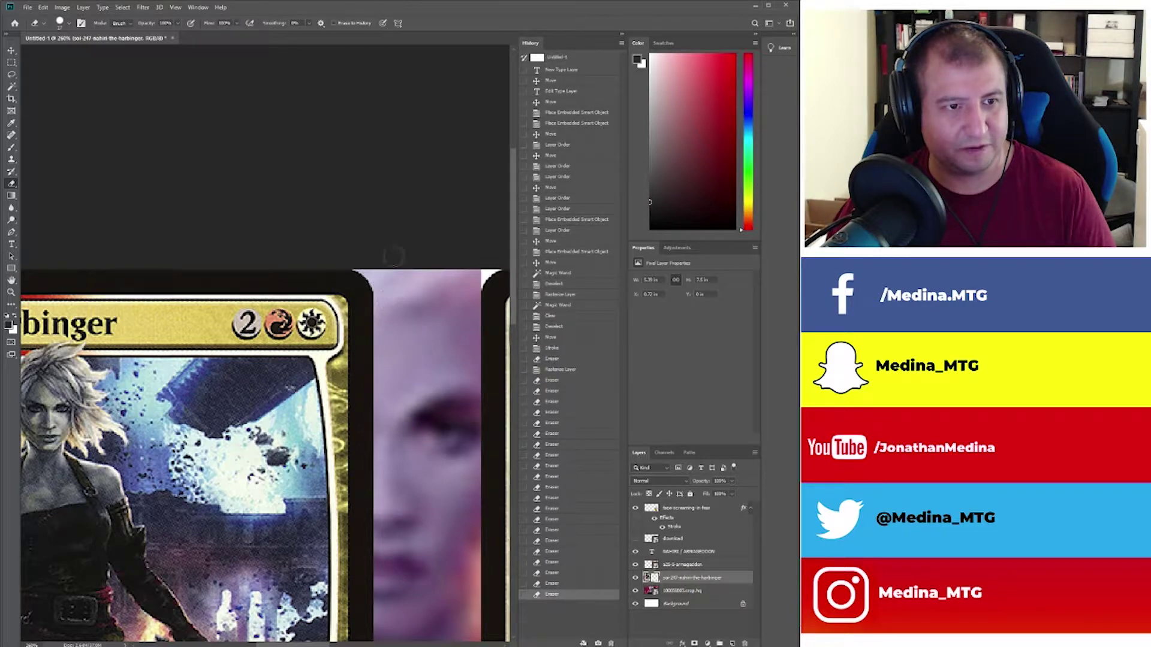
# Erase the white remnant around the Nahiri card's rounded lower-right corner, following the curve of the black border.
pyautogui.scroll(-8, 444, 372)
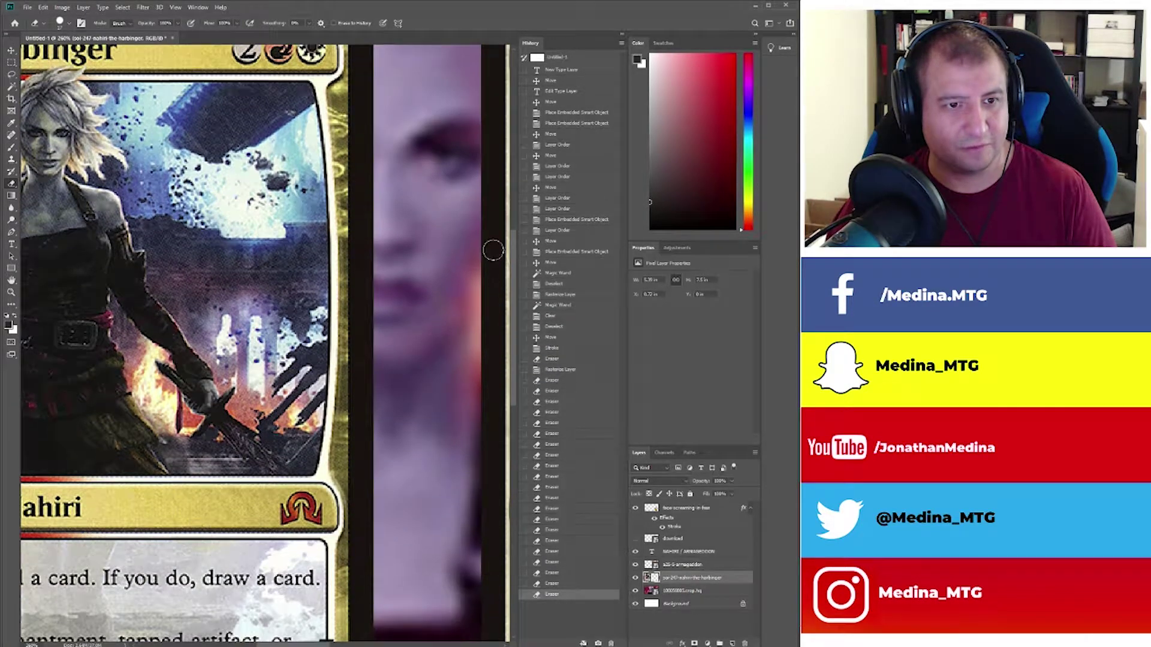
pyautogui.moveTo(516, 274); pyautogui.dragTo(525, 399)
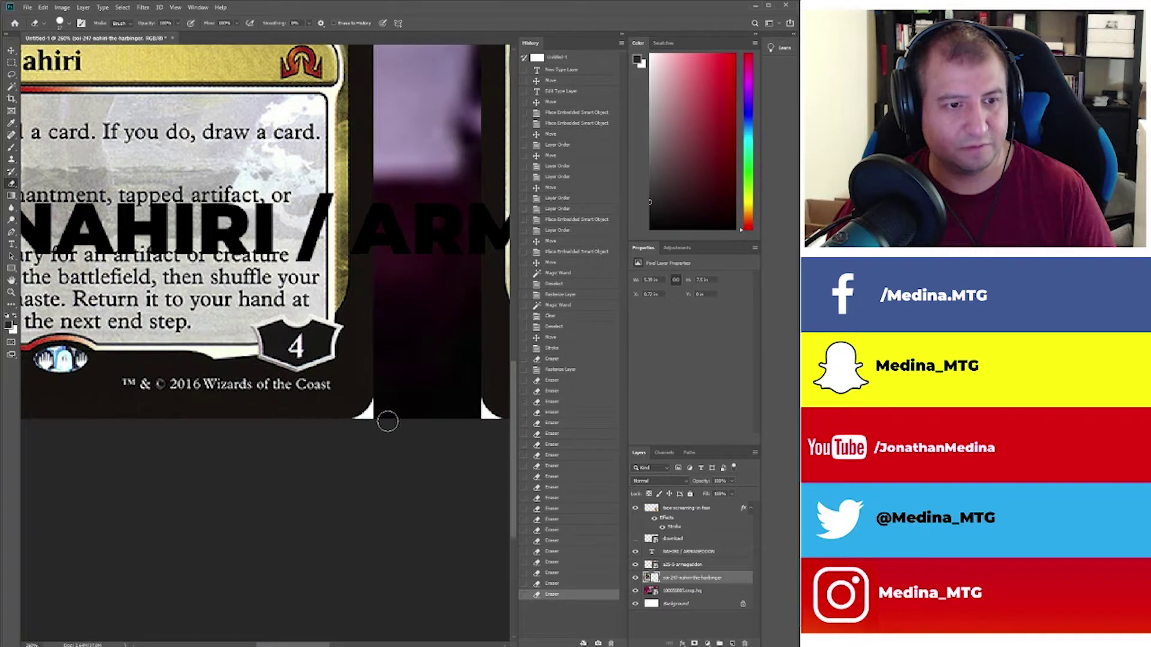
pyautogui.click(377, 420)
pyautogui.click(371, 422)
pyautogui.click(372, 420)
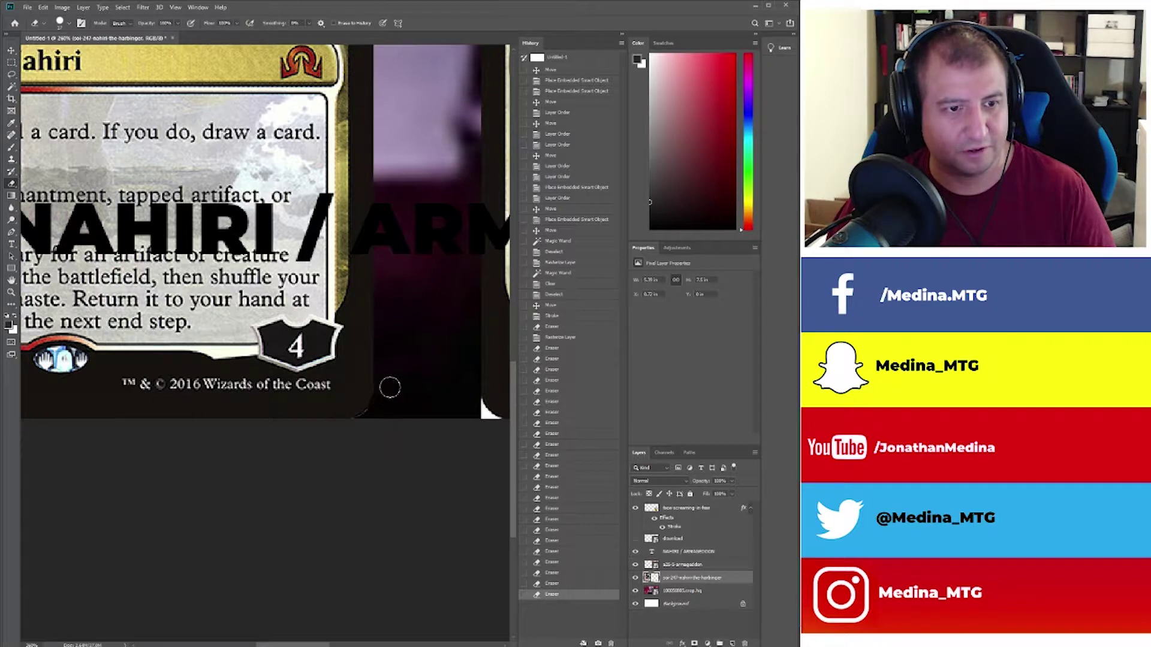
pyautogui.click(374, 407)
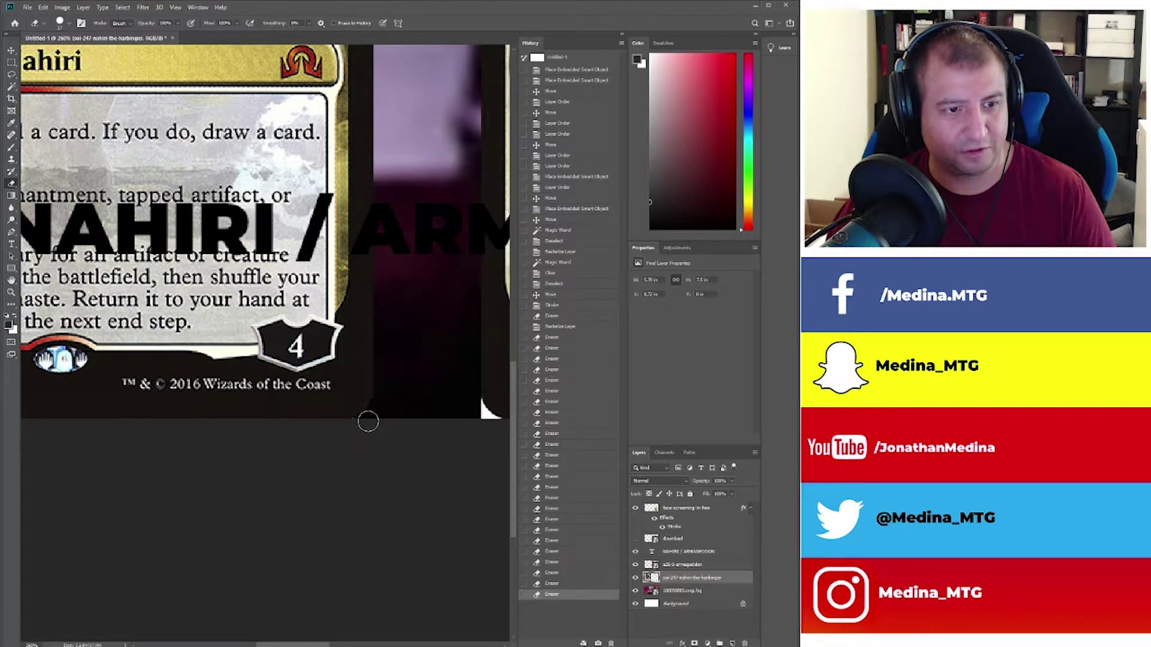
pyautogui.click(364, 423)
pyautogui.click(360, 425)
pyautogui.click(367, 422)
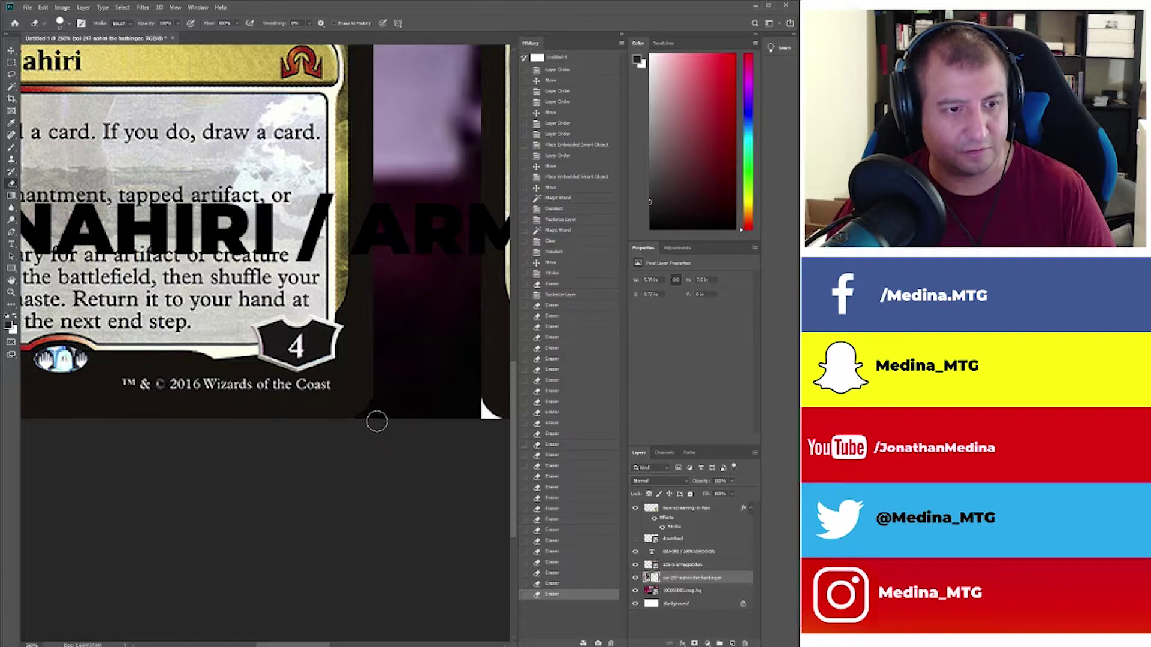
pyautogui.click(371, 420)
pyautogui.click(370, 418)
pyautogui.click(370, 418)
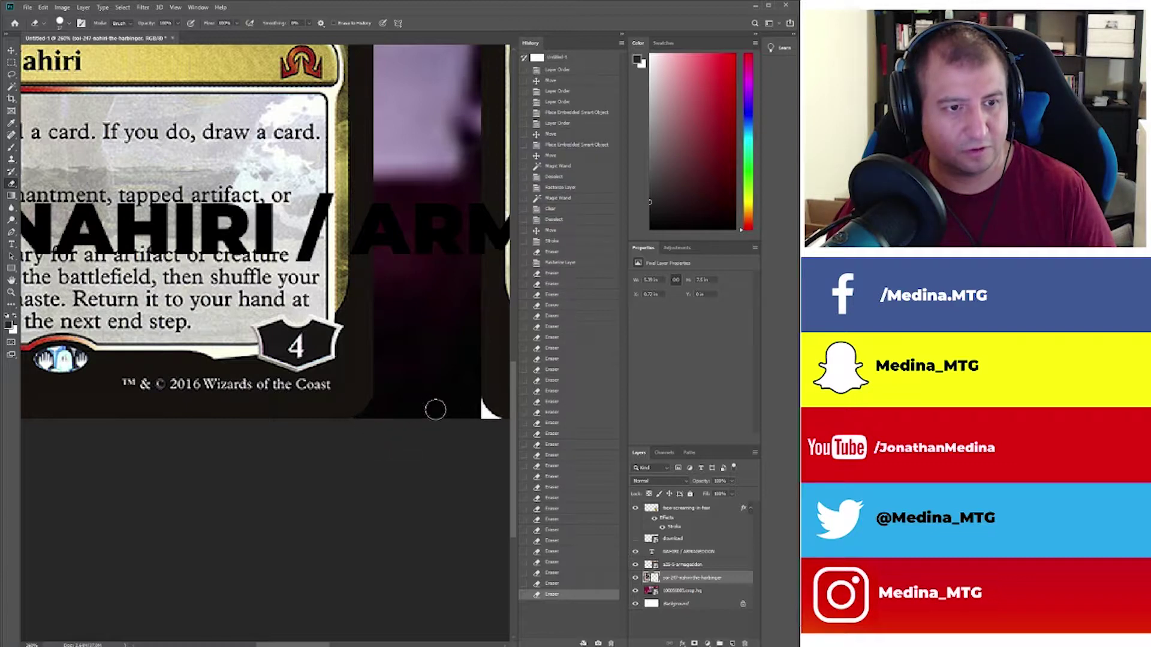
pyautogui.click(383, 401)
pyautogui.click(382, 400)
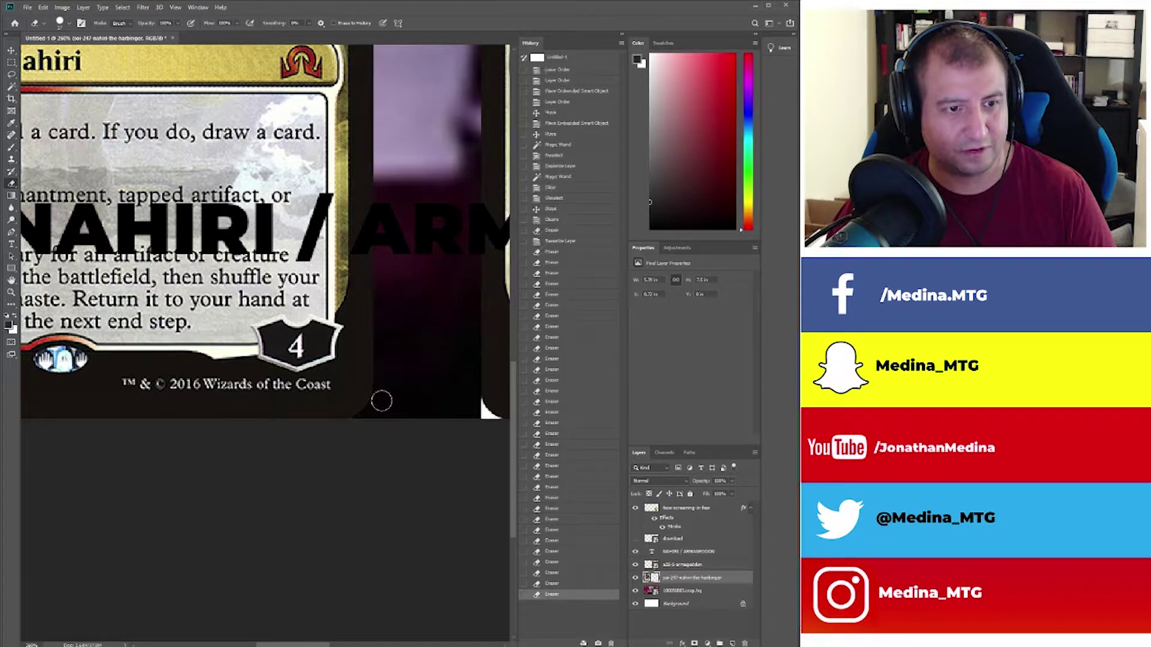
pyautogui.click(380, 400)
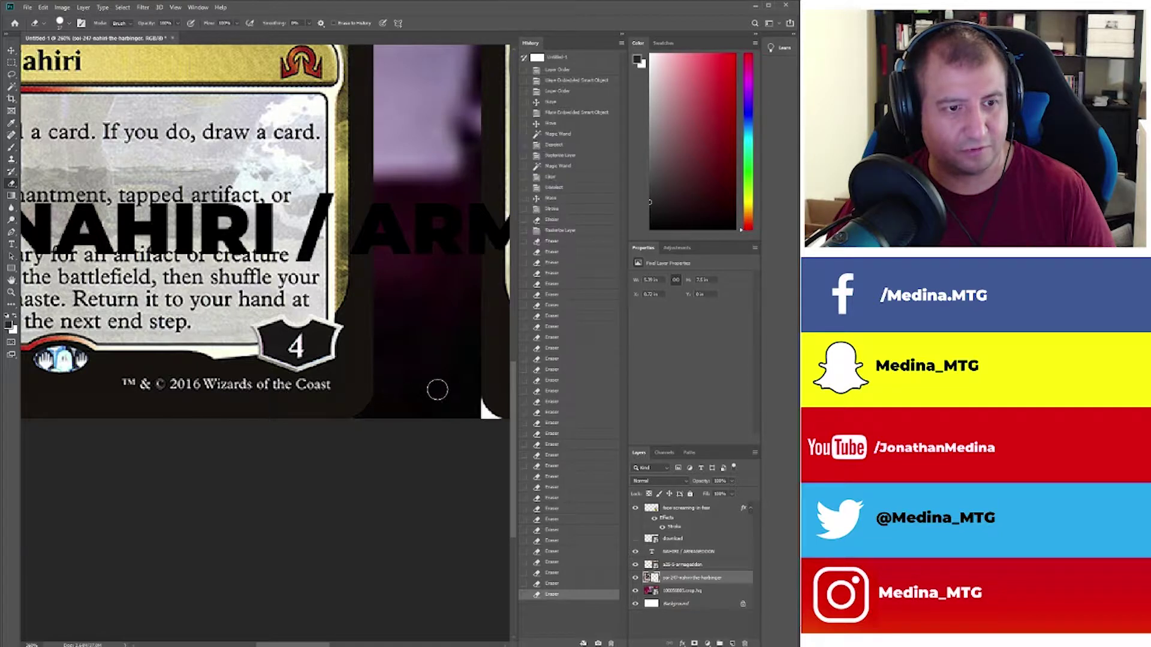
pyautogui.click(360, 433)
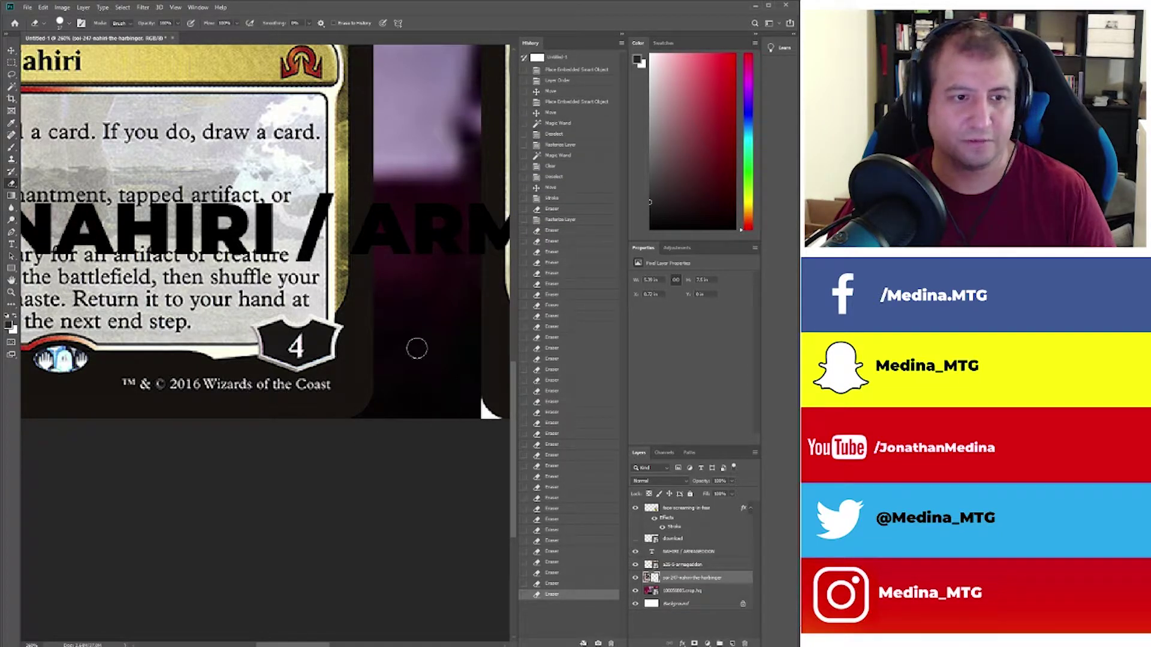
# Rasterize the a25-5-armageddon layer and erase the white remnant at the Armageddon card's lower-left corner.
pyautogui.click(701, 565)
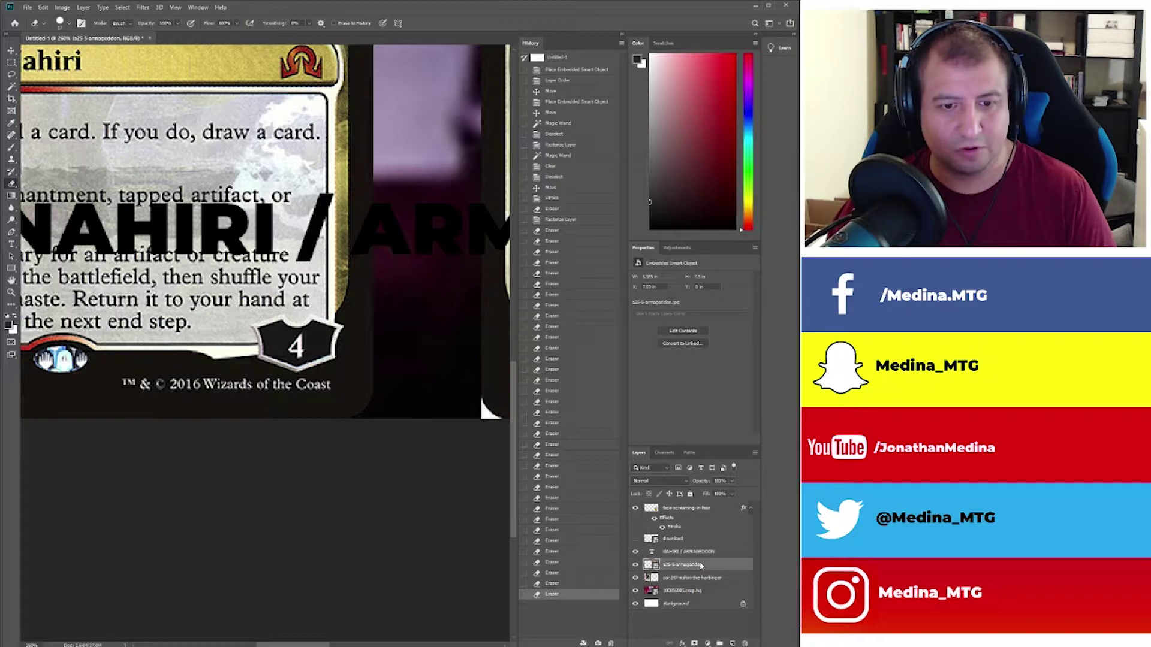
pyautogui.click(739, 331)
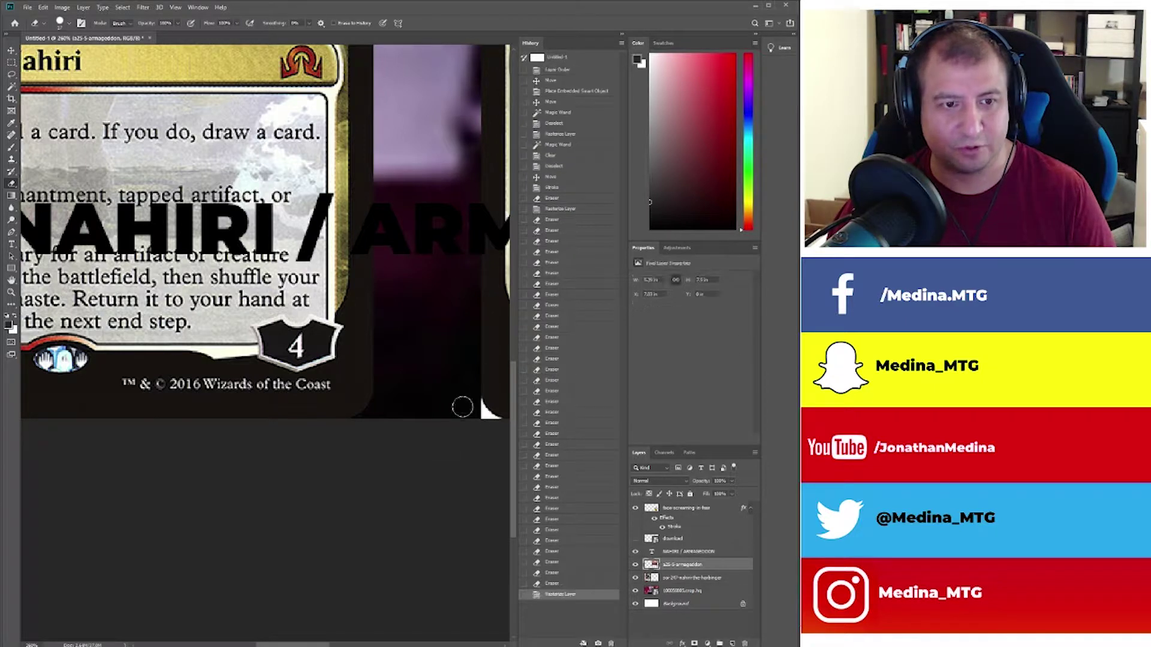
pyautogui.moveTo(467, 411); pyautogui.dragTo(501, 427)
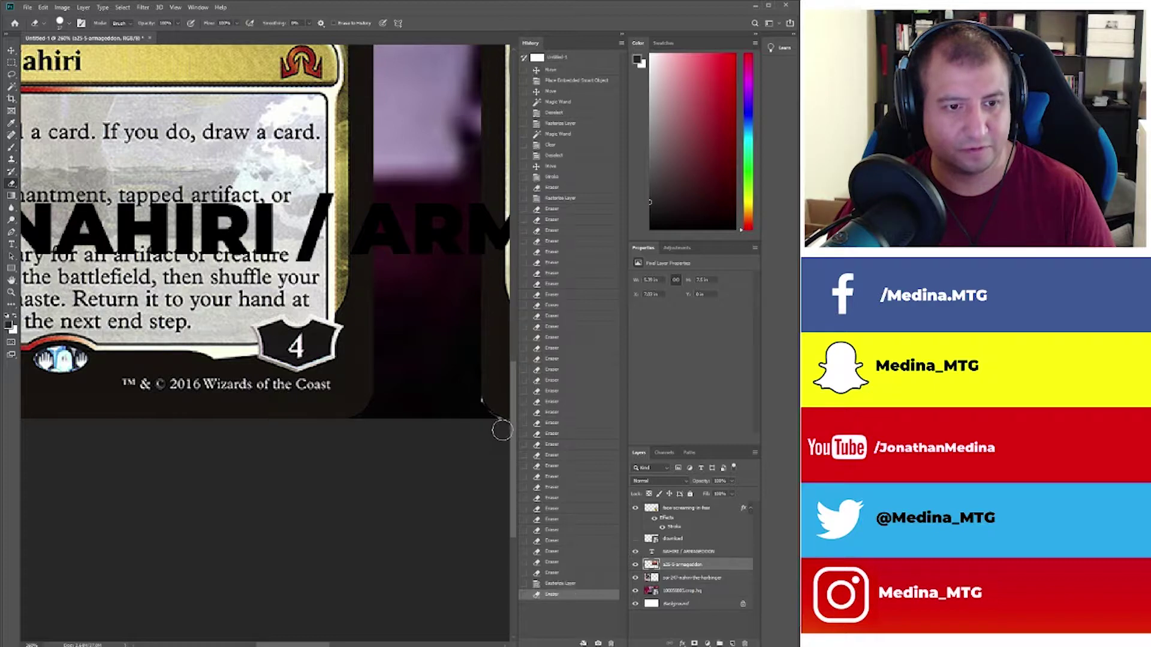
pyautogui.moveTo(471, 398)
pyautogui.mouseDown()
pyautogui.moveTo(494, 425)
pyautogui.moveTo(469, 408)
pyautogui.moveTo(483, 416)
pyautogui.mouseUp()
pyautogui.click(473, 403)
pyautogui.click(475, 413)
pyautogui.click(495, 427)
pyautogui.click(475, 411)
pyautogui.click(473, 403)
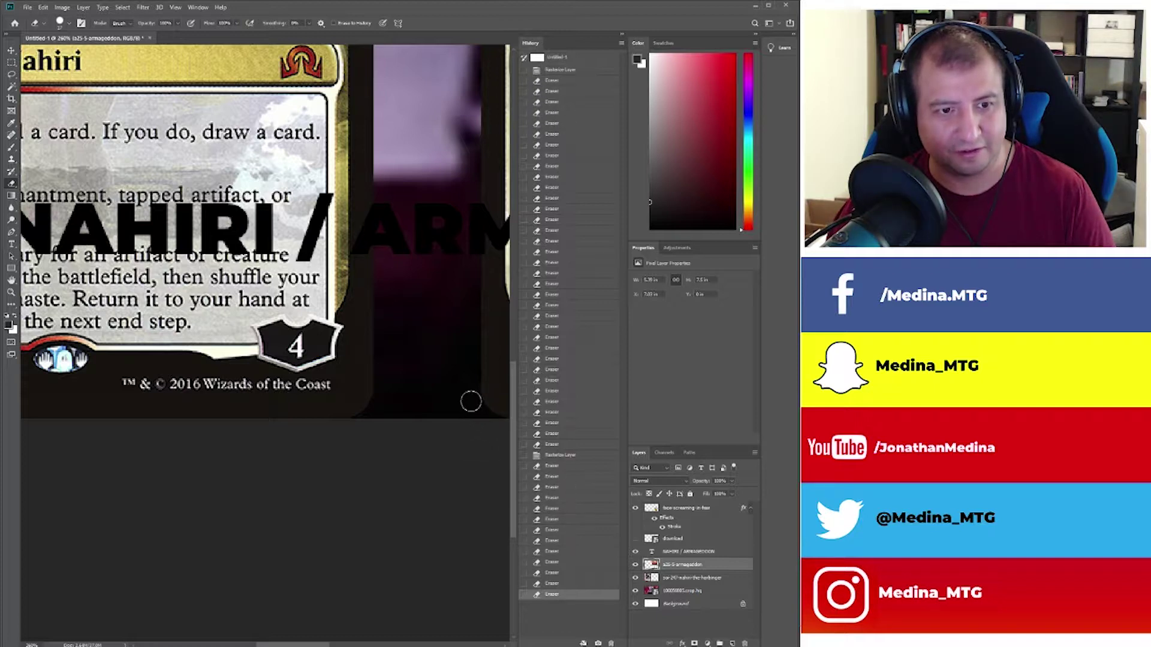
# Erase the white remnant at the Armageddon card's lower-right corner, undoing the stray stroke across the card.
pyautogui.moveTo(292, 644); pyautogui.dragTo(409, 635)
pyautogui.click(363, 419)
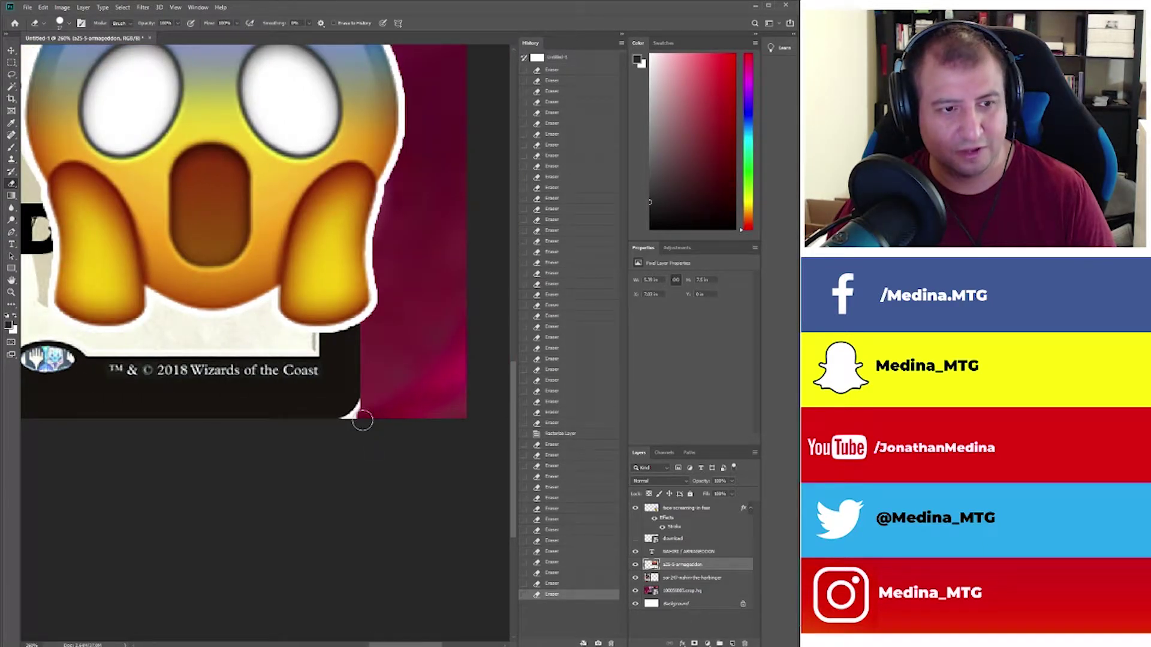
pyautogui.click(359, 421)
pyautogui.click(357, 420)
pyautogui.click(361, 417)
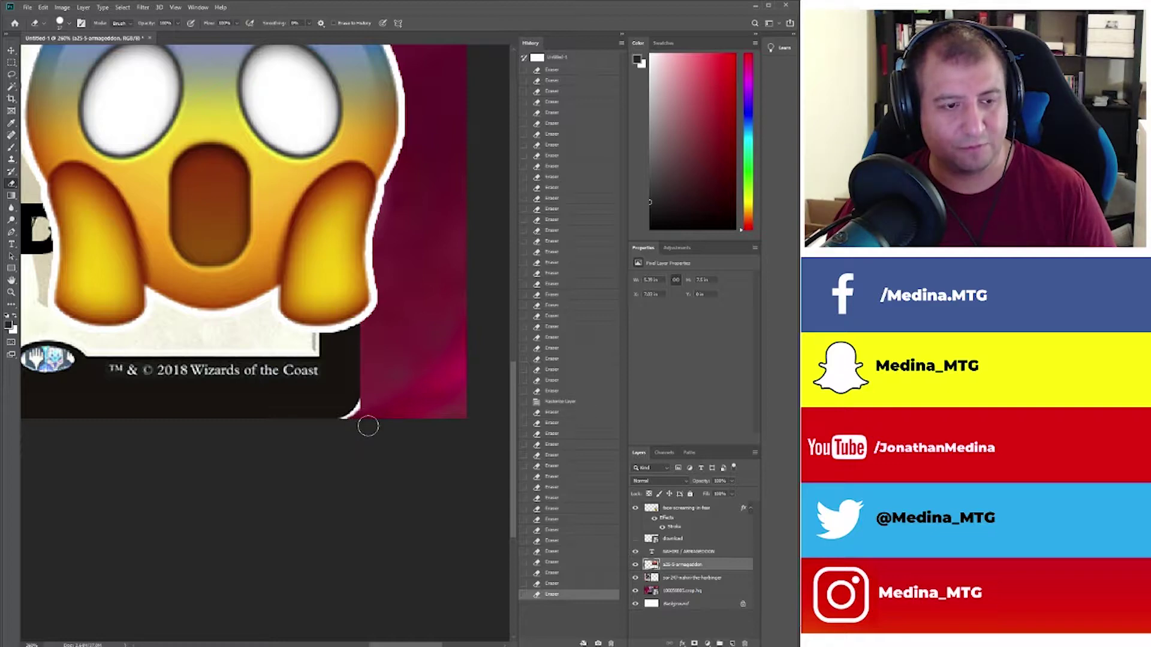
pyautogui.moveTo(358, 400); pyautogui.dragTo(259, 342)
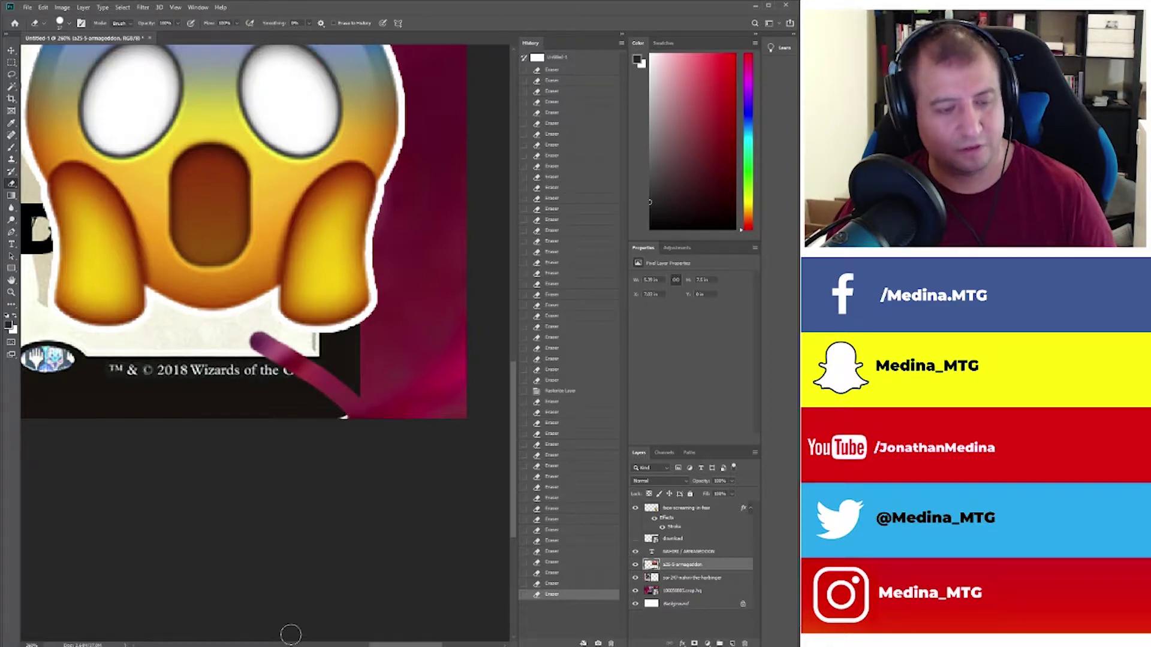
pyautogui.hotkey('ctrl', 'z')
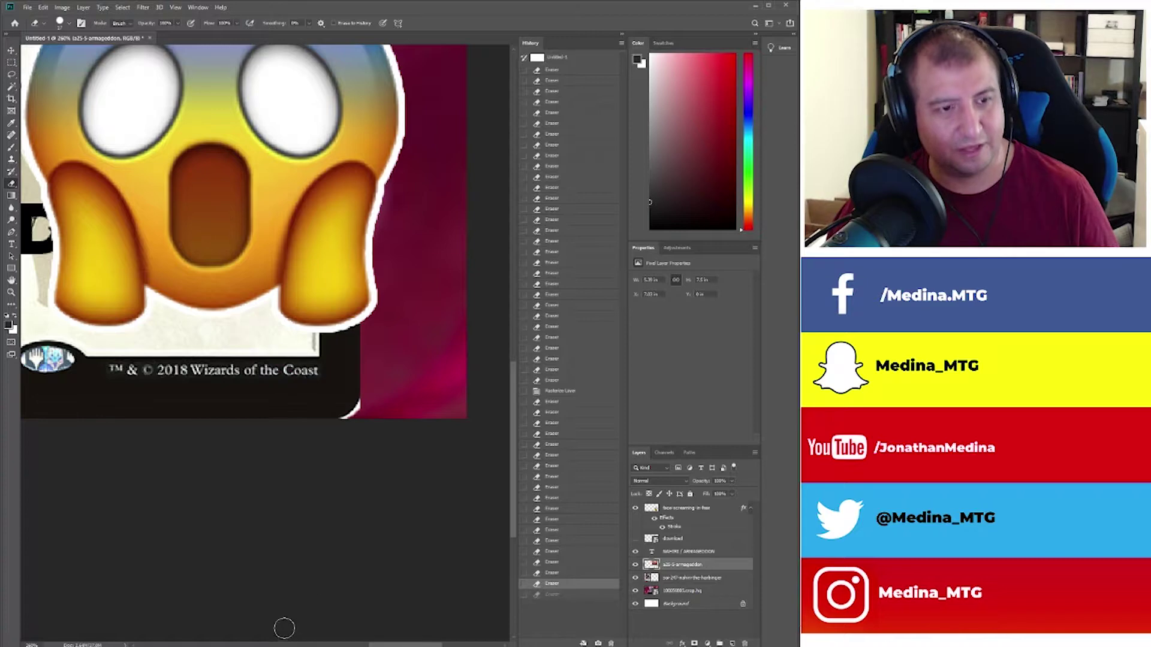
pyautogui.click(365, 412)
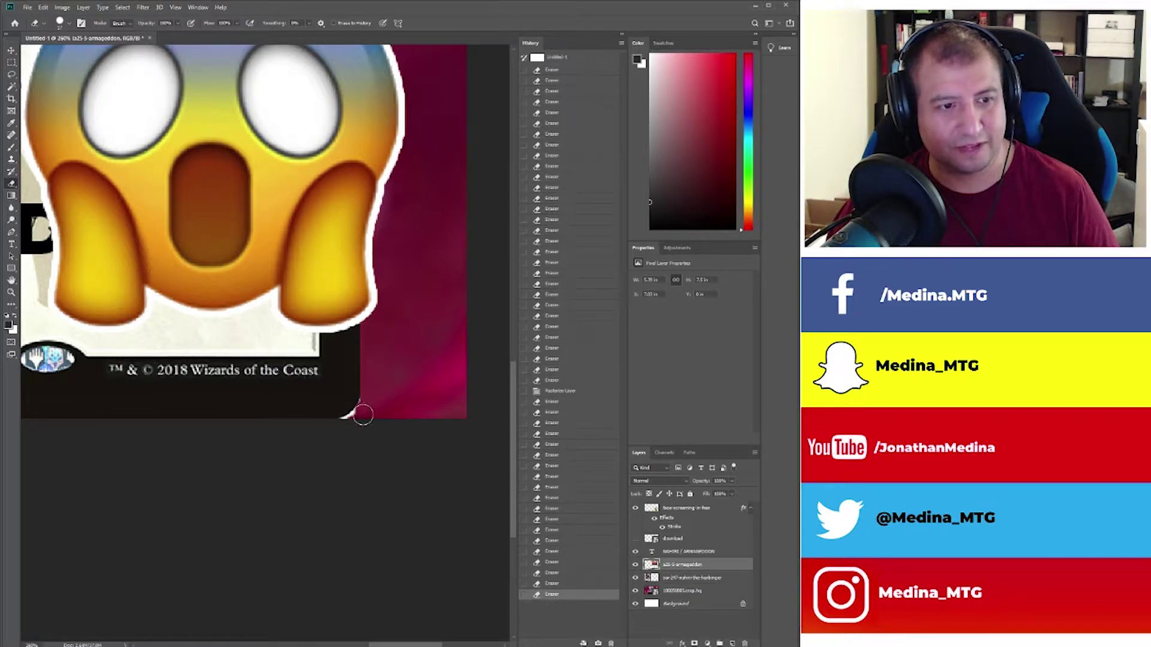
# Erase the white remnants at the lower-right corner of the Armageddon card with the Eraser.
pyautogui.click(361, 417)
pyautogui.click(357, 422)
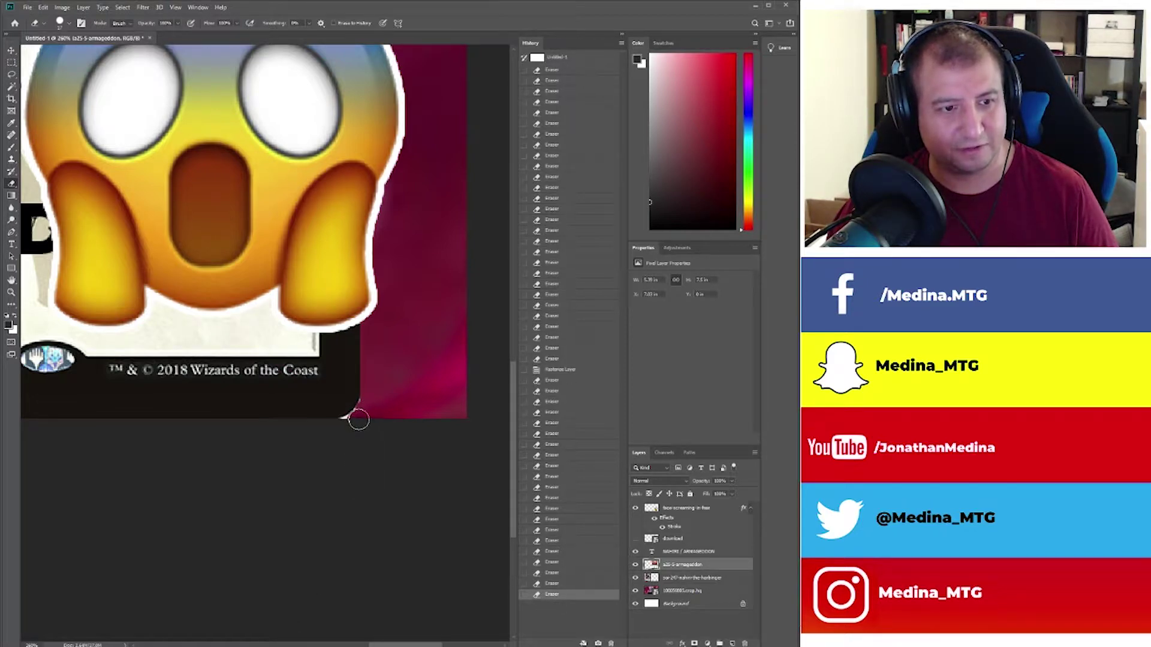
pyautogui.click(346, 419)
pyautogui.moveTo(348, 429); pyautogui.dragTo(304, 340)
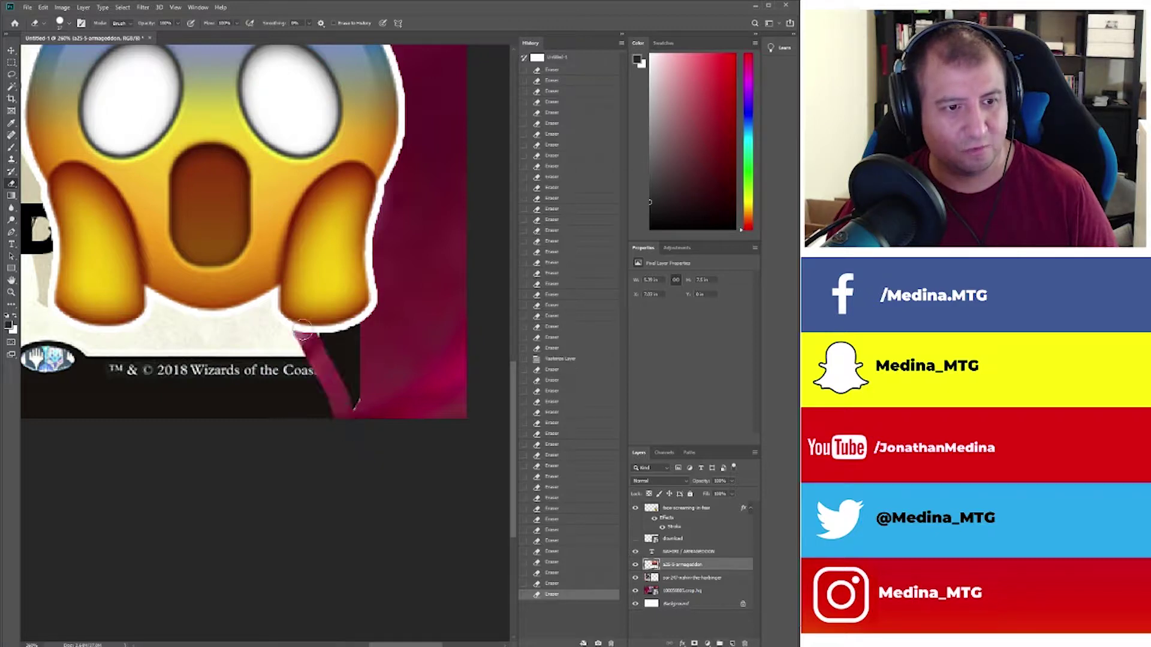
pyautogui.hotkey('ctrl', 'z')
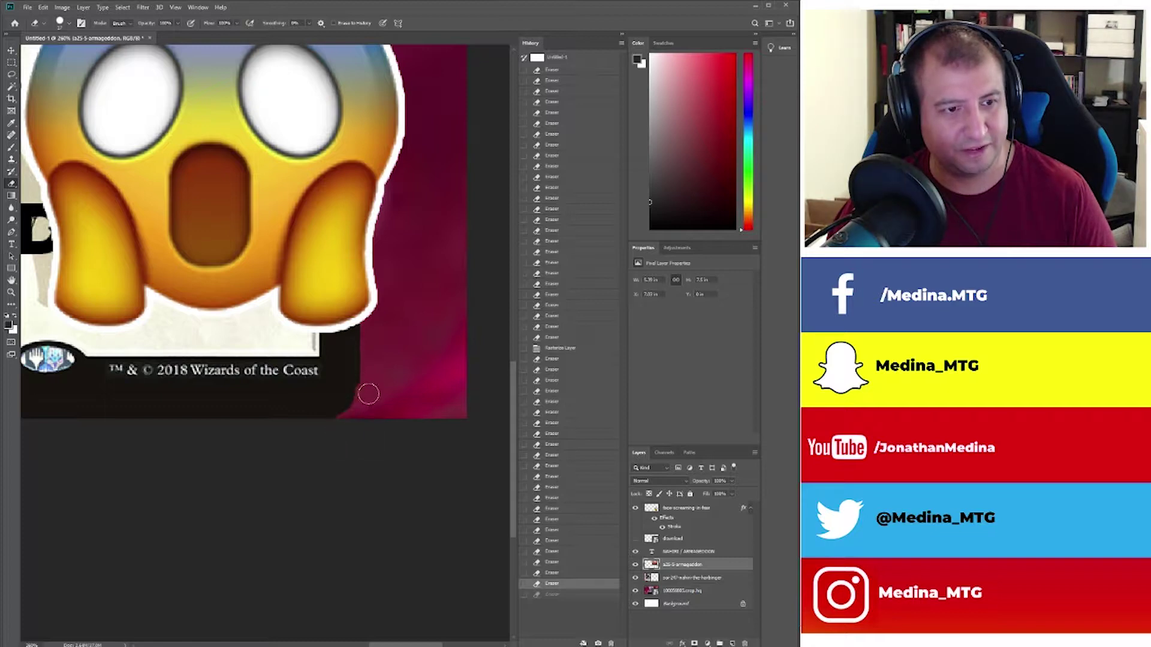
pyautogui.moveTo(367, 390); pyautogui.dragTo(8, 309)
pyautogui.hotkey('ctrl', 'z')
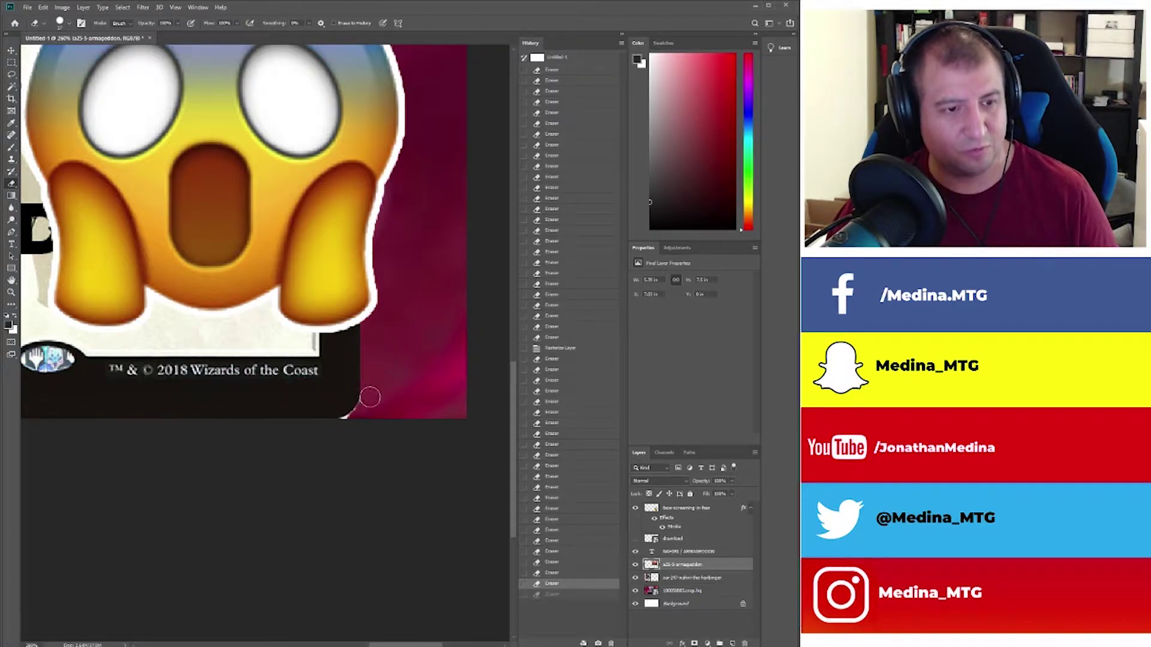
pyautogui.click(363, 410)
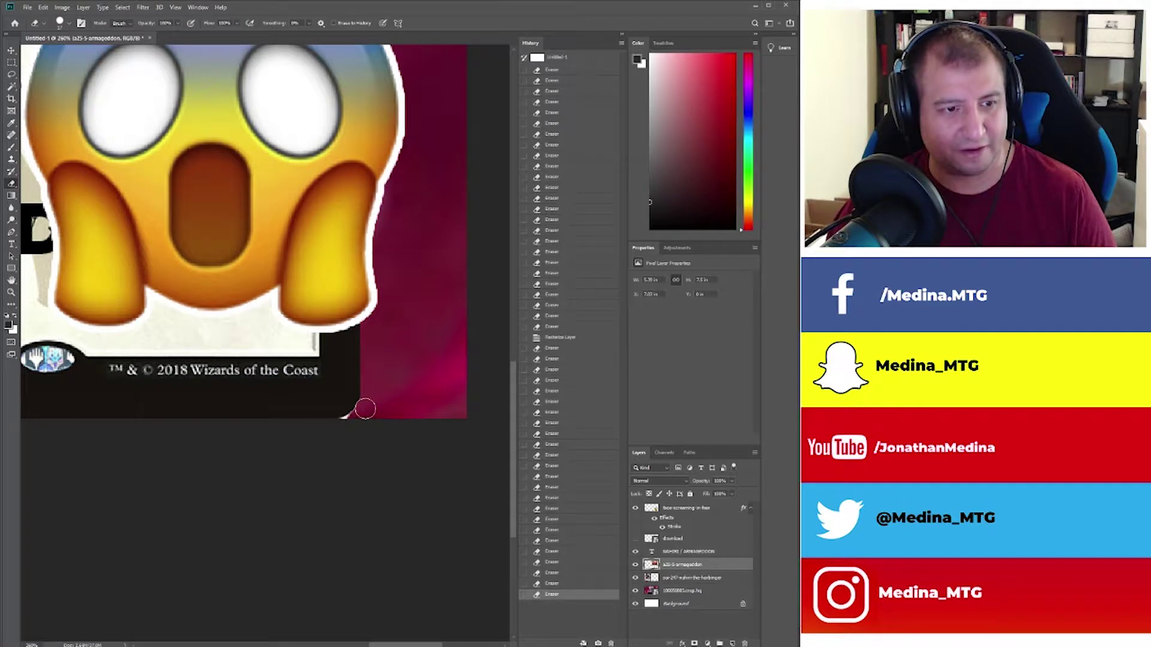
pyautogui.click(367, 406)
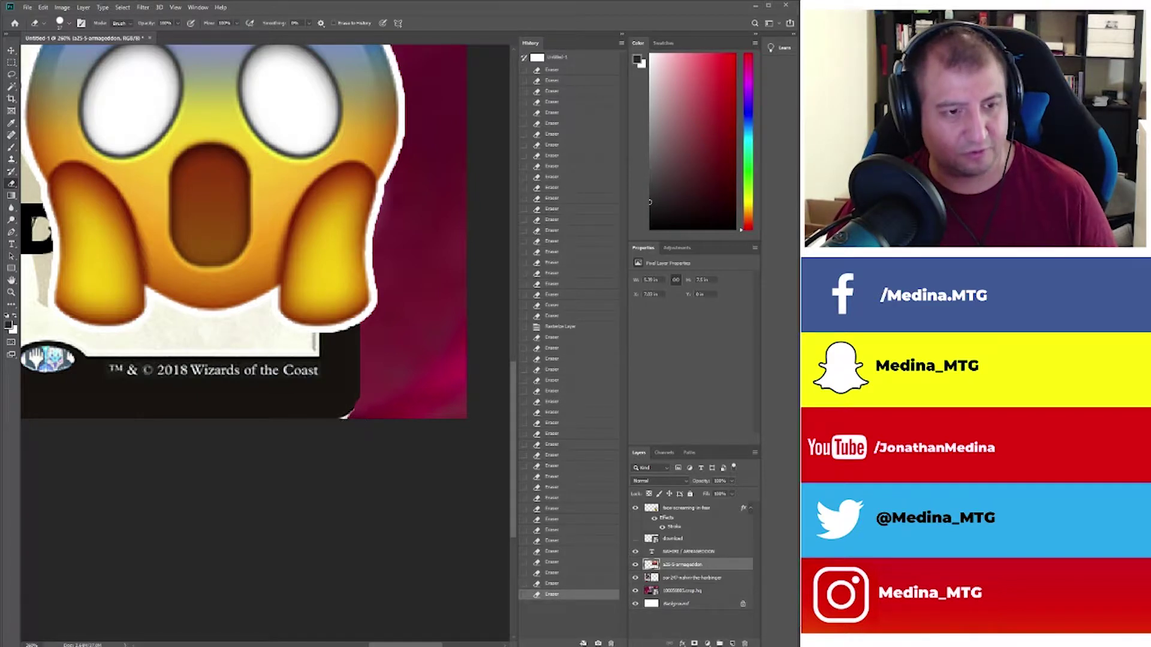
pyautogui.hotkey('ctrl', 'z')
pyautogui.hotkey('ctrl', 'z')
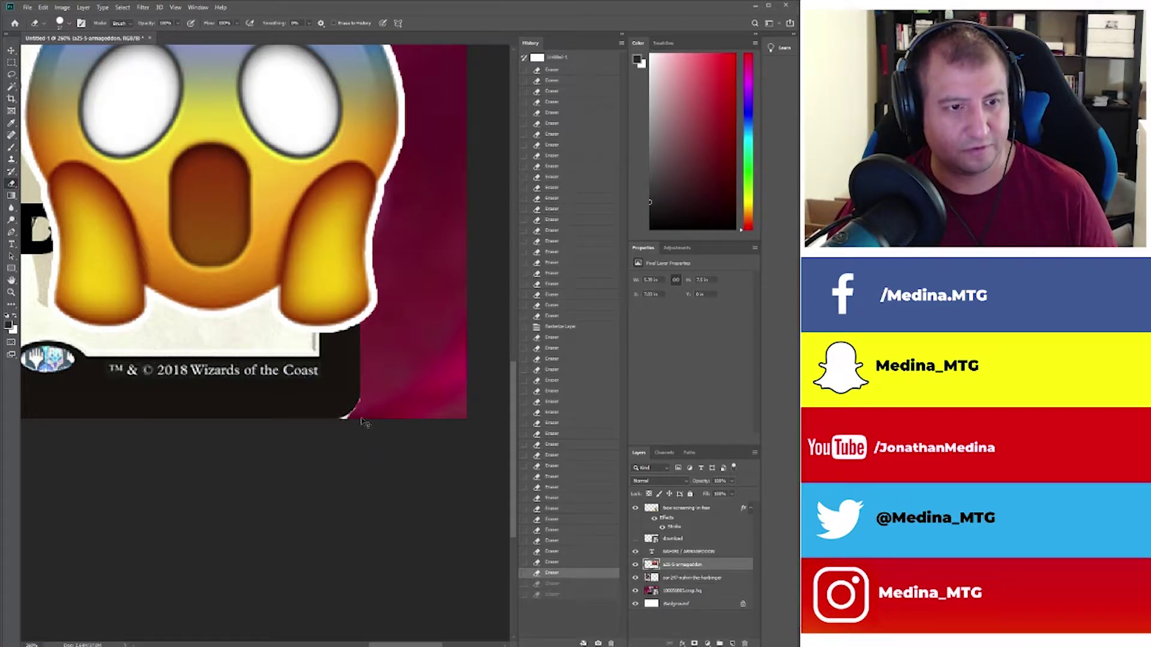
pyautogui.hotkey('ctrl', 'z')
# Erase the remaining white fringe around the Armageddon card's rounded lower-right corner, following the black border.
pyautogui.click(361, 414)
pyautogui.click(353, 417)
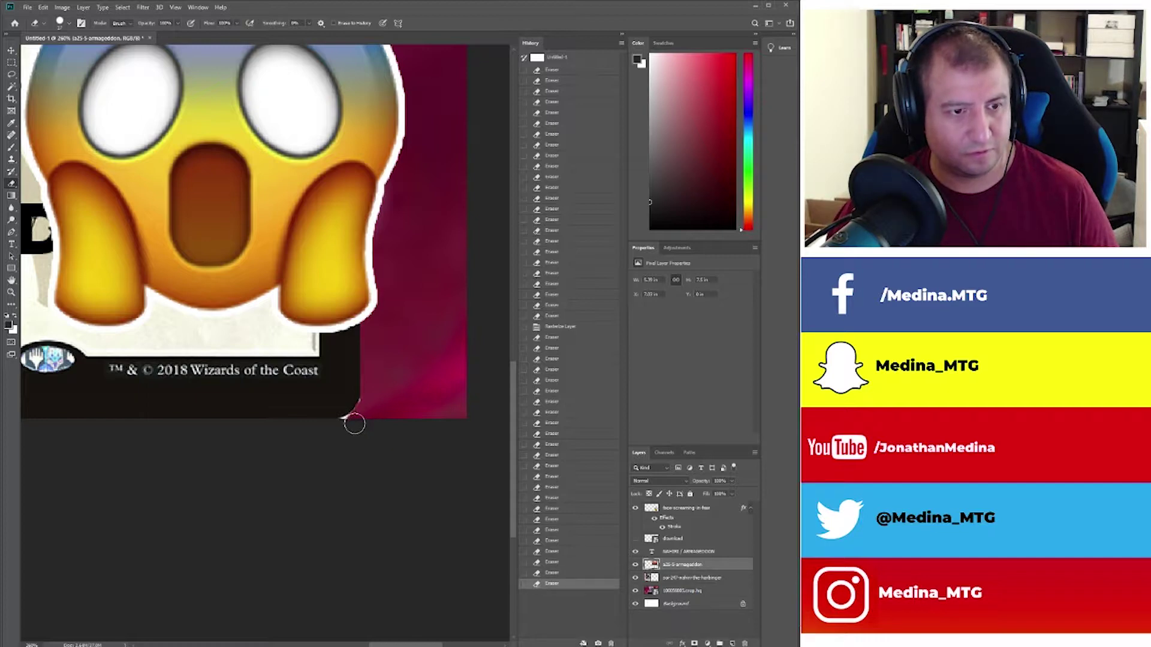
pyautogui.click(348, 426)
pyautogui.click(348, 426)
pyautogui.click(350, 425)
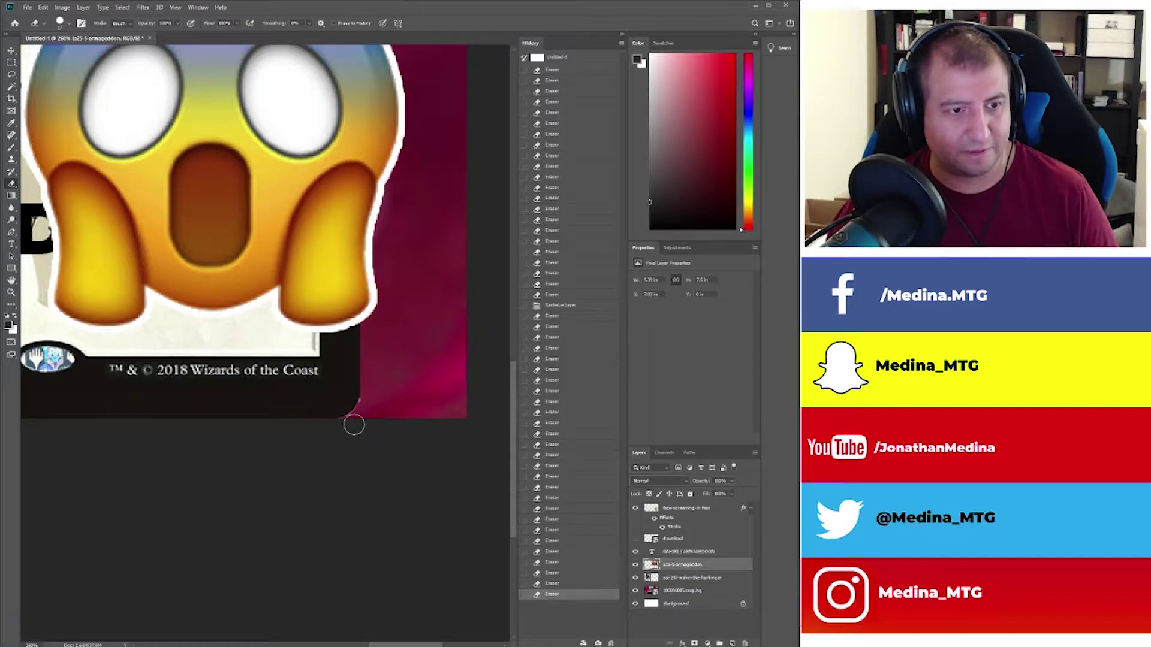
pyautogui.click(353, 425)
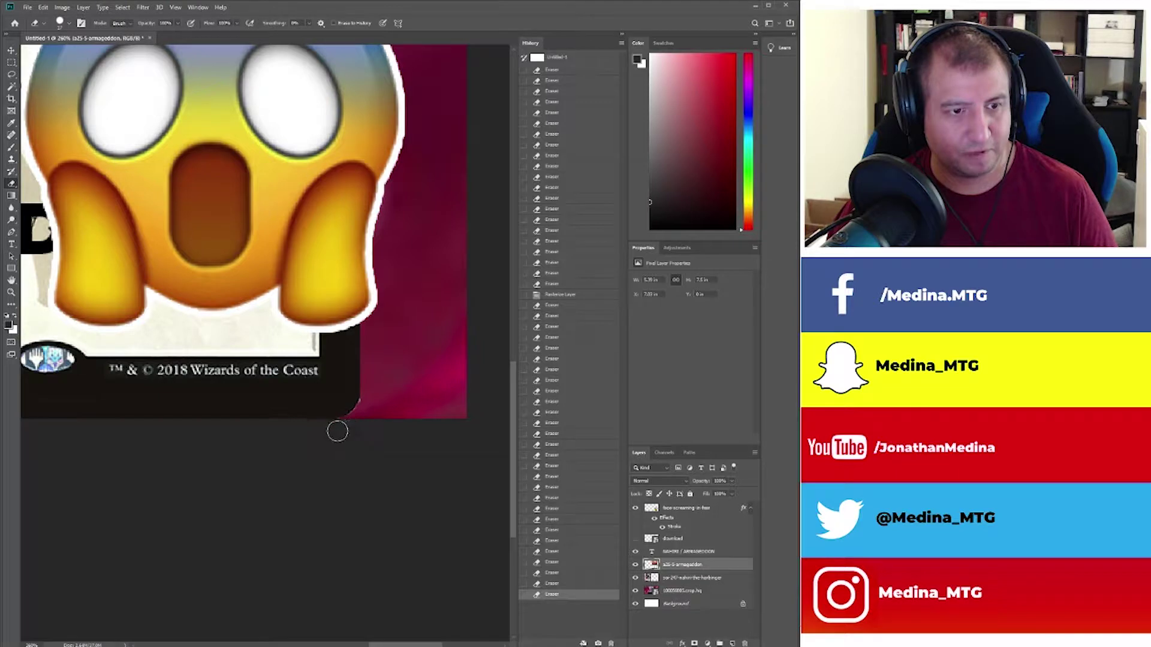
pyautogui.click(368, 402)
pyautogui.click(368, 403)
pyautogui.click(357, 420)
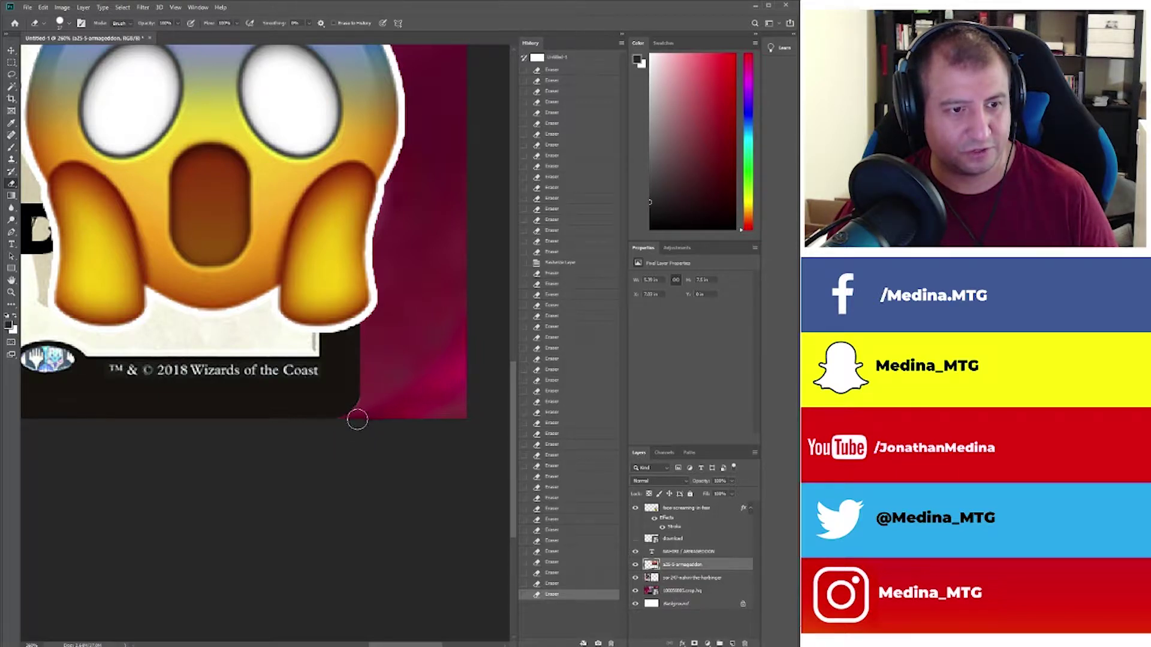
pyautogui.click(372, 398)
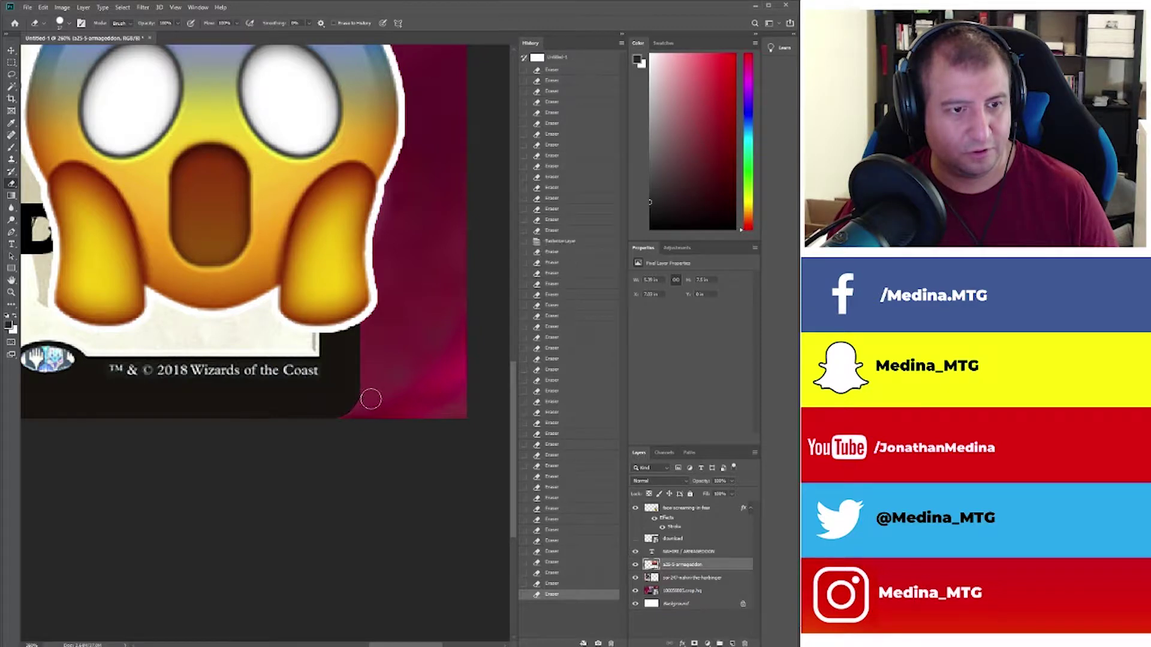
pyautogui.click(422, 393)
# Select the white area at the Armageddon card's upper-right corner with the Magic Wand, delete it and deselect.
pyautogui.scroll(2, 428, 391)
pyautogui.scroll(8, 428, 391)
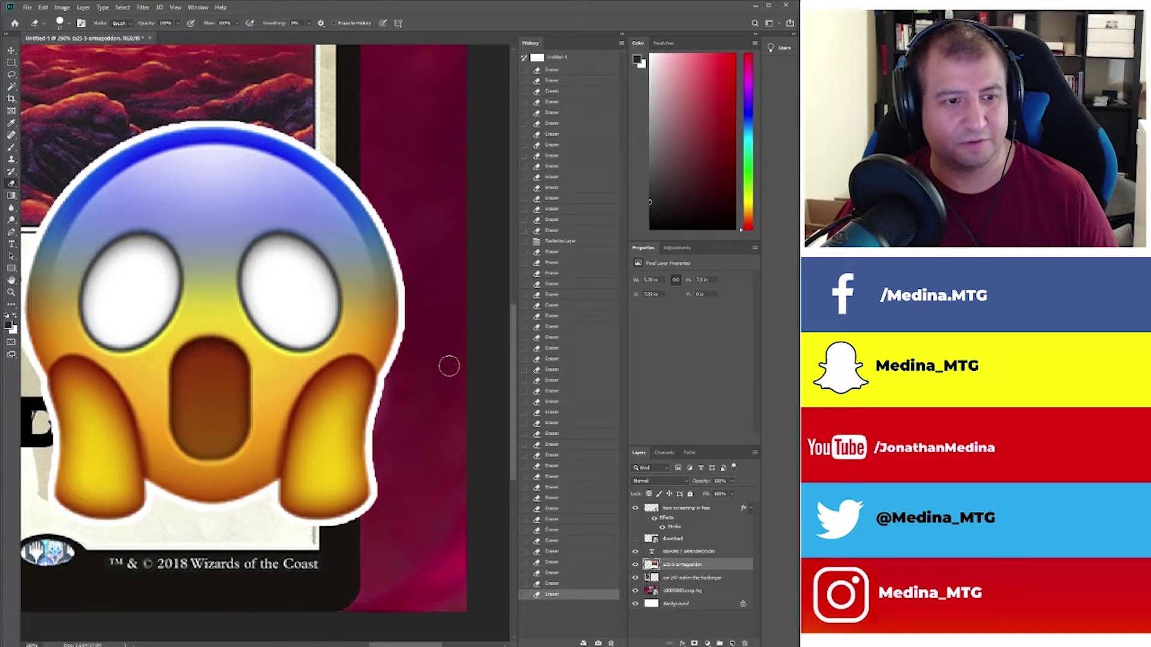
pyautogui.moveTo(513, 358); pyautogui.dragTo(497, 147)
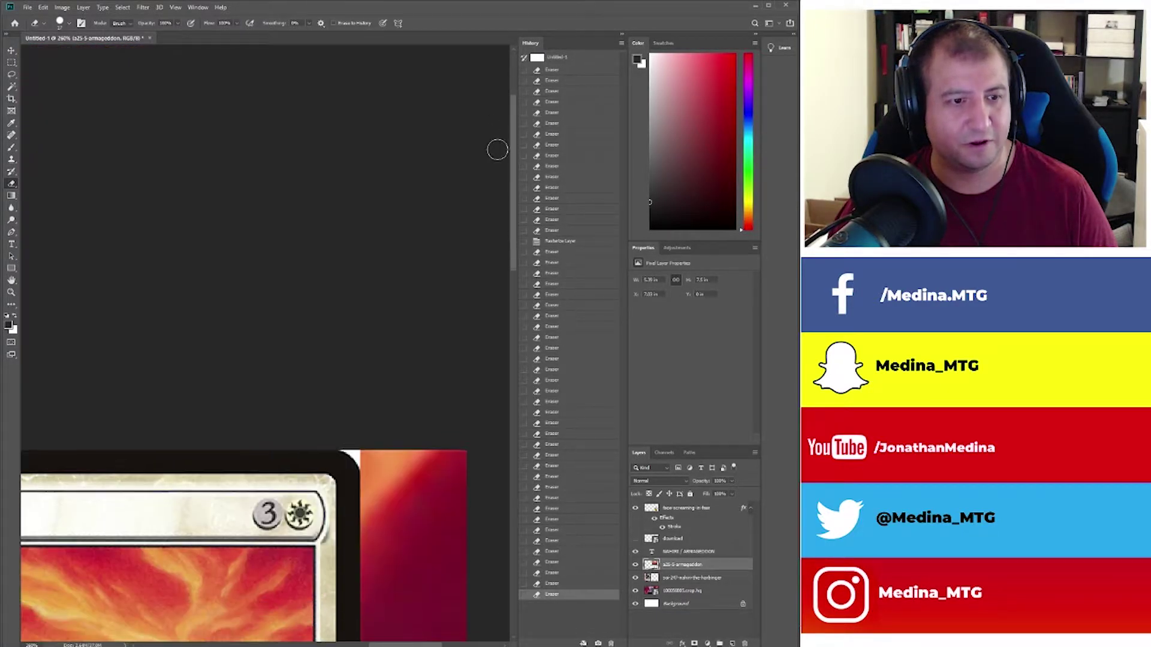
pyautogui.click(11, 86)
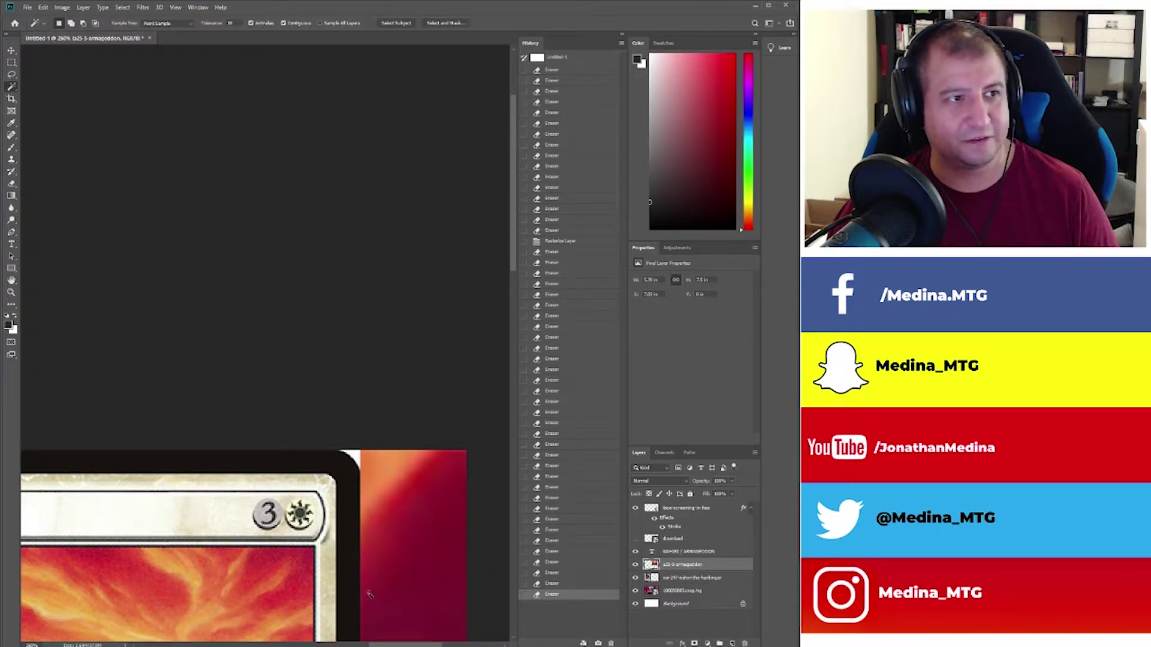
pyautogui.click(354, 457)
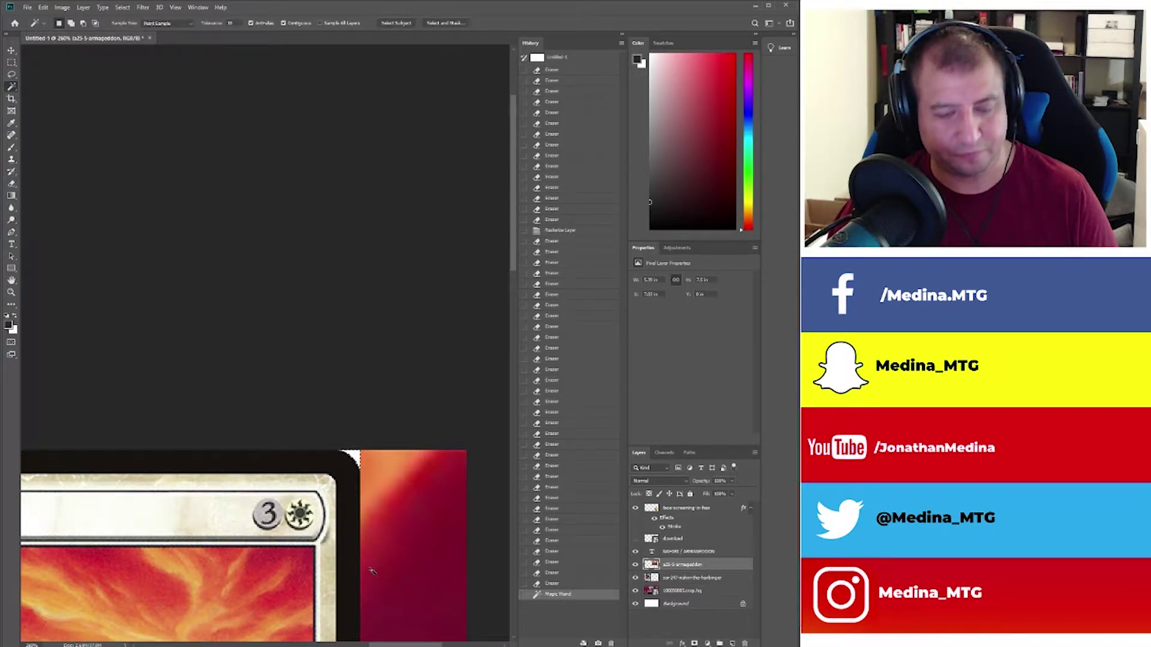
pyautogui.press('Delete')
pyautogui.hotkey('ctrl', 'd')
# Remove the white area at the Armageddon card's upper-left corner with a Magic Wand selection and deselect.
pyautogui.scroll(-1, 312, 301)
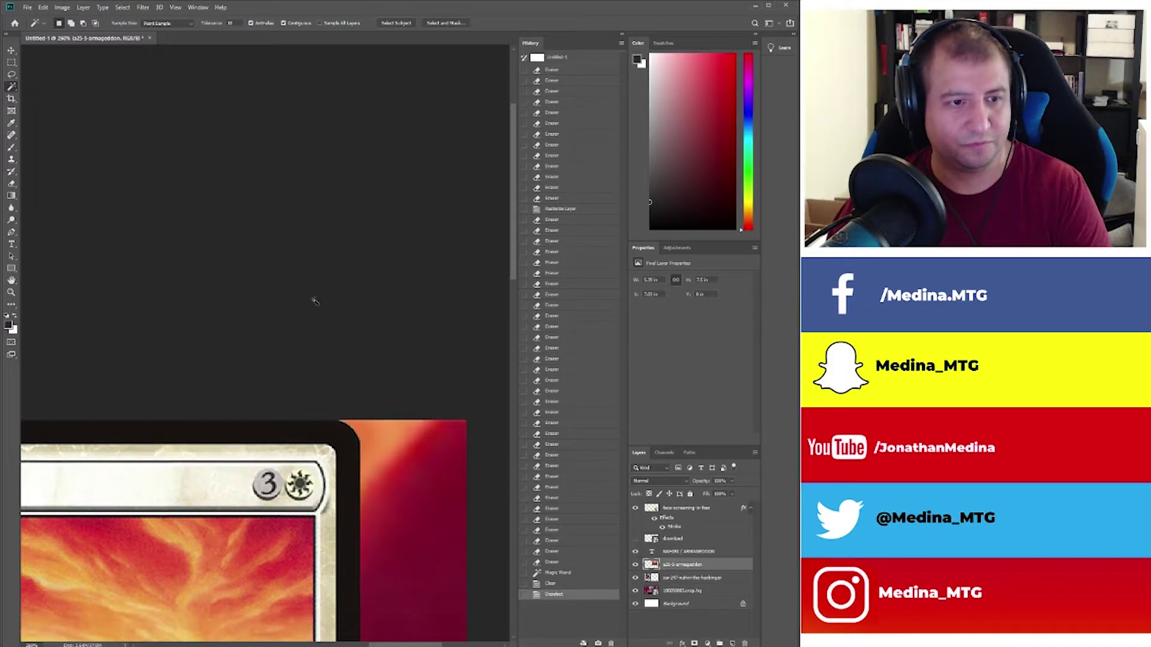
pyautogui.hscroll(-10, 265, 534)
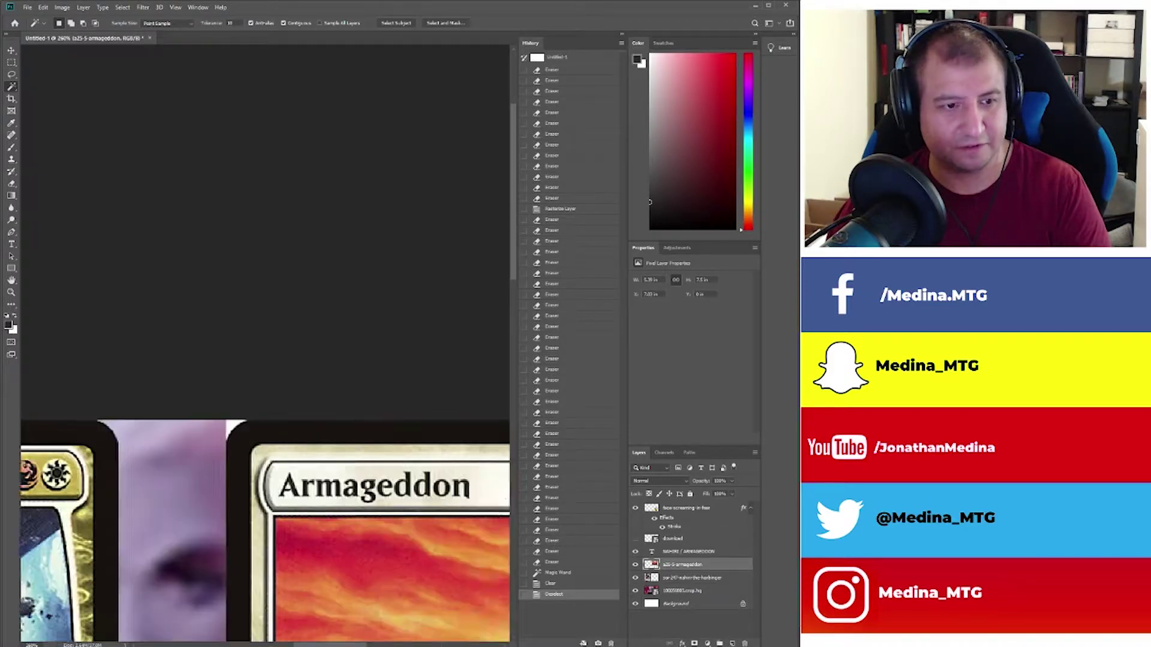
pyautogui.click(354, 427)
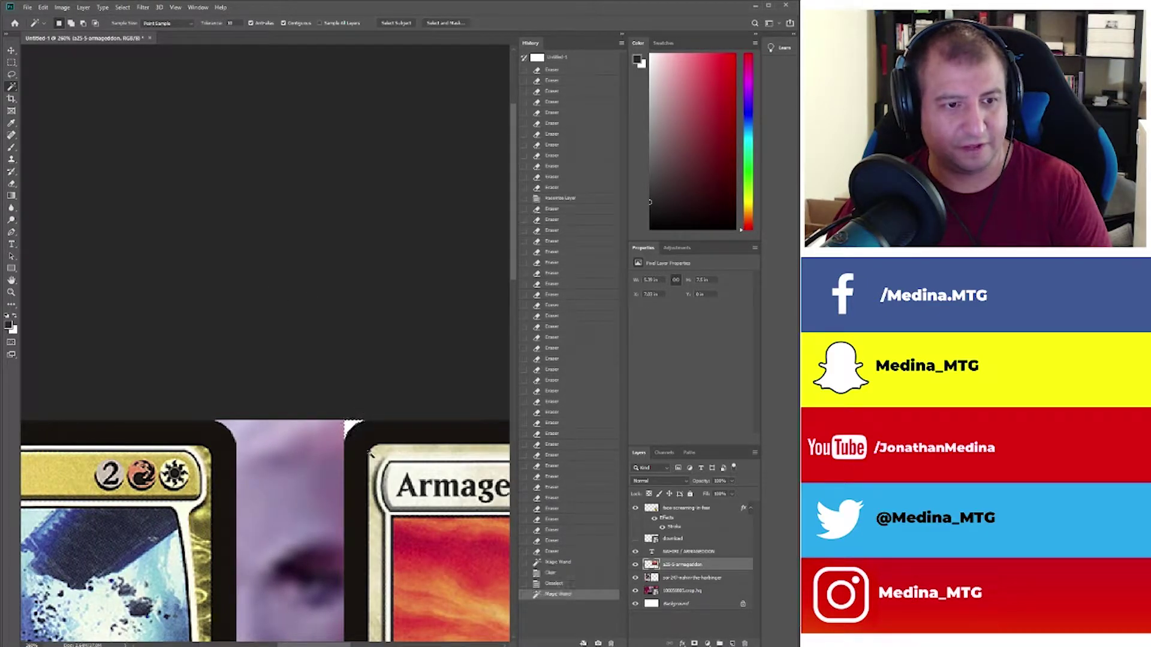
pyautogui.press('Delete')
pyautogui.hotkey('ctrl', 'd')
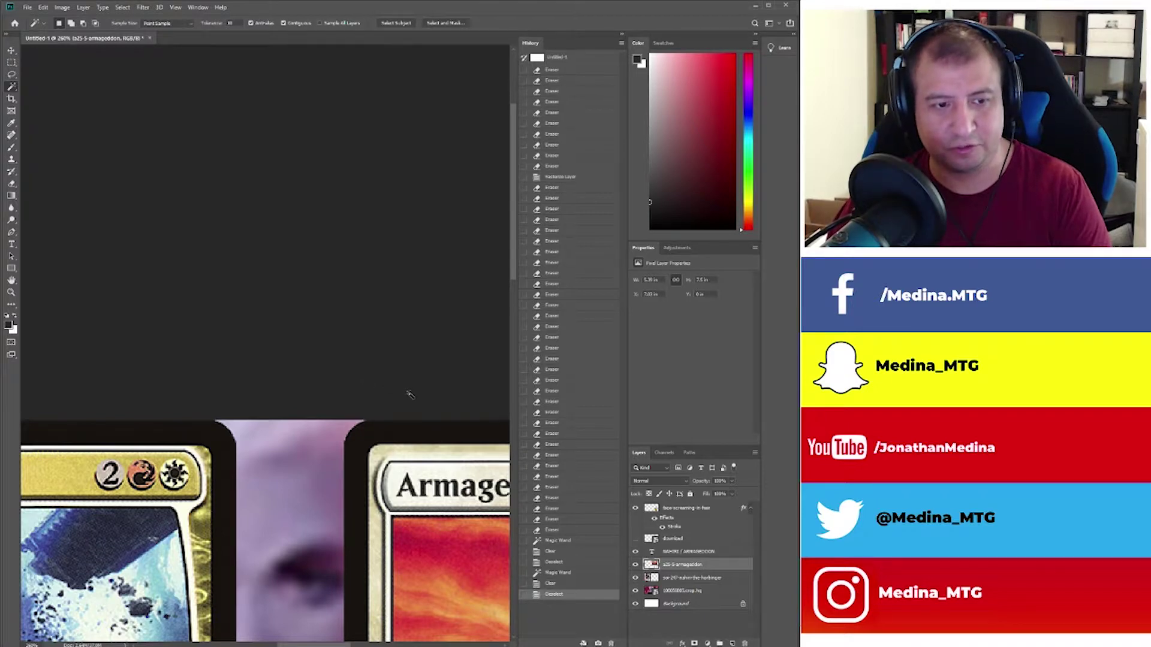
# Set the view zoom to 75% to check the whole composition with both cards.
pyautogui.scroll(-2, 408, 390)
pyautogui.scroll(-8, 403, 365)
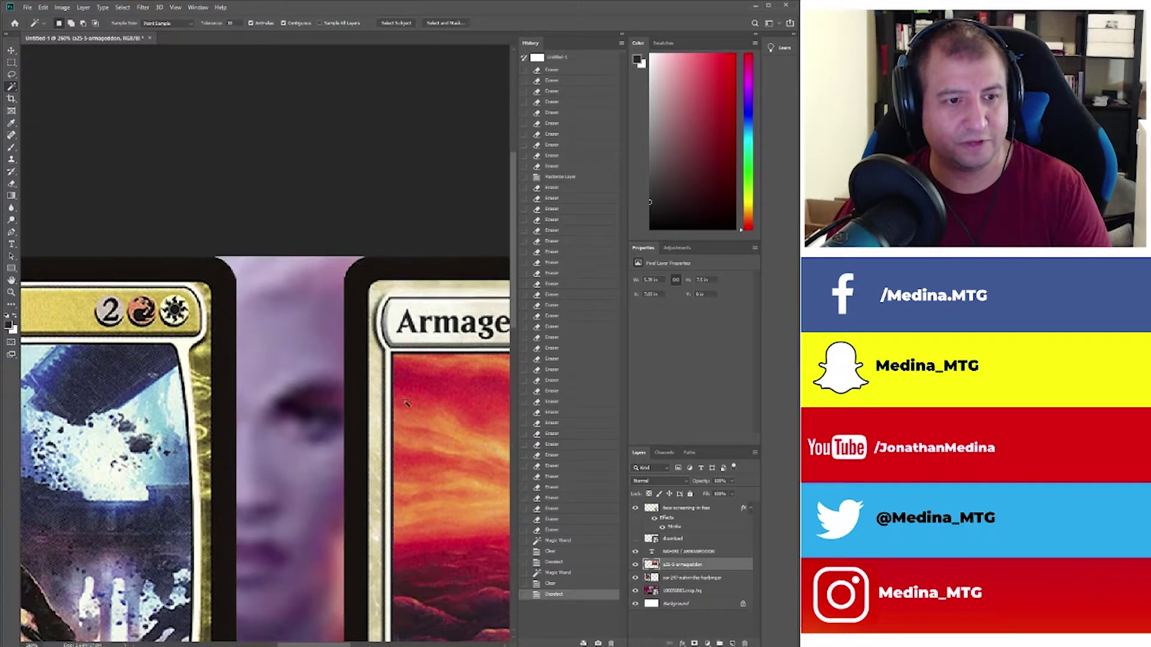
pyautogui.scroll(-3, 426, 424)
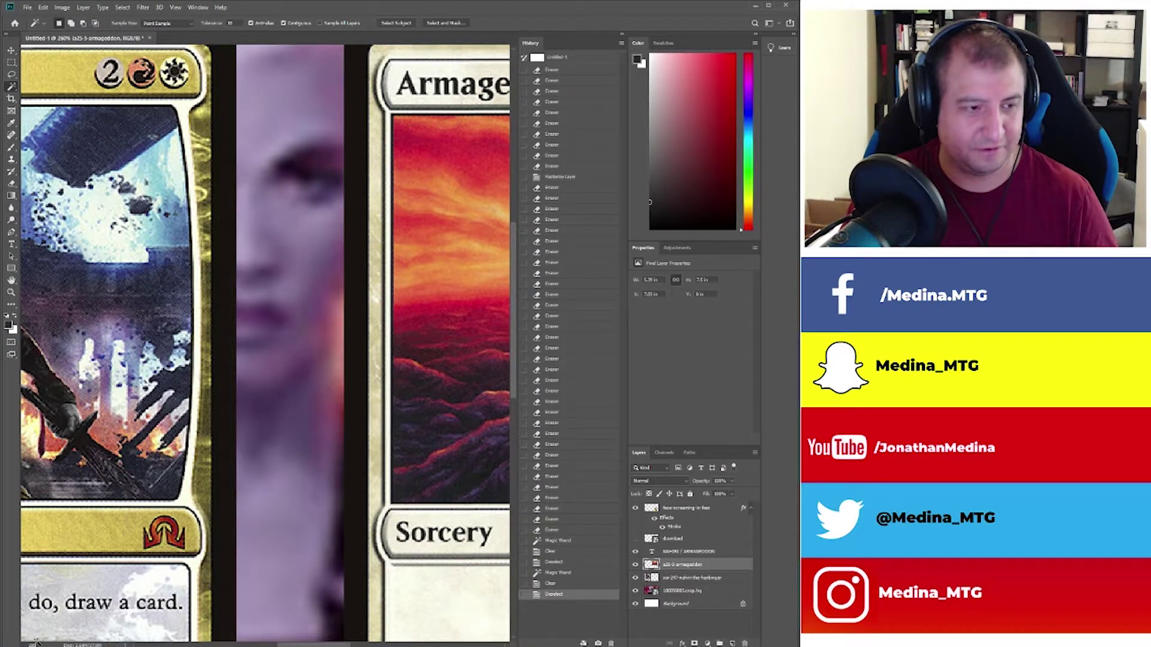
pyautogui.hotkey('ctrl', '1')
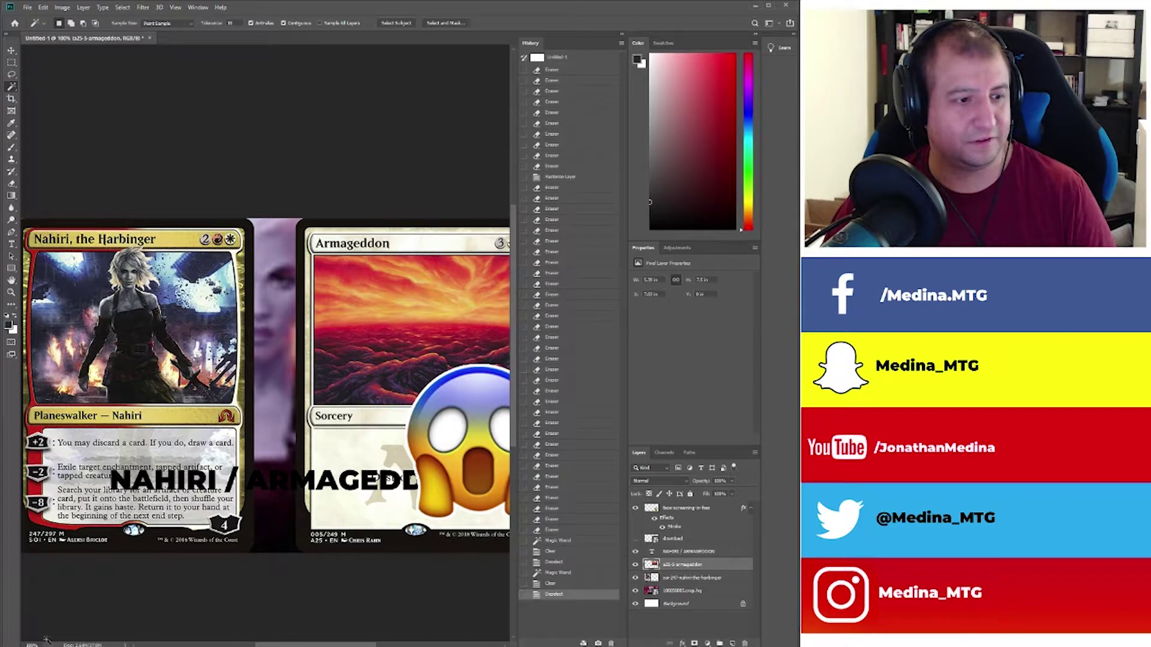
pyautogui.write('75')
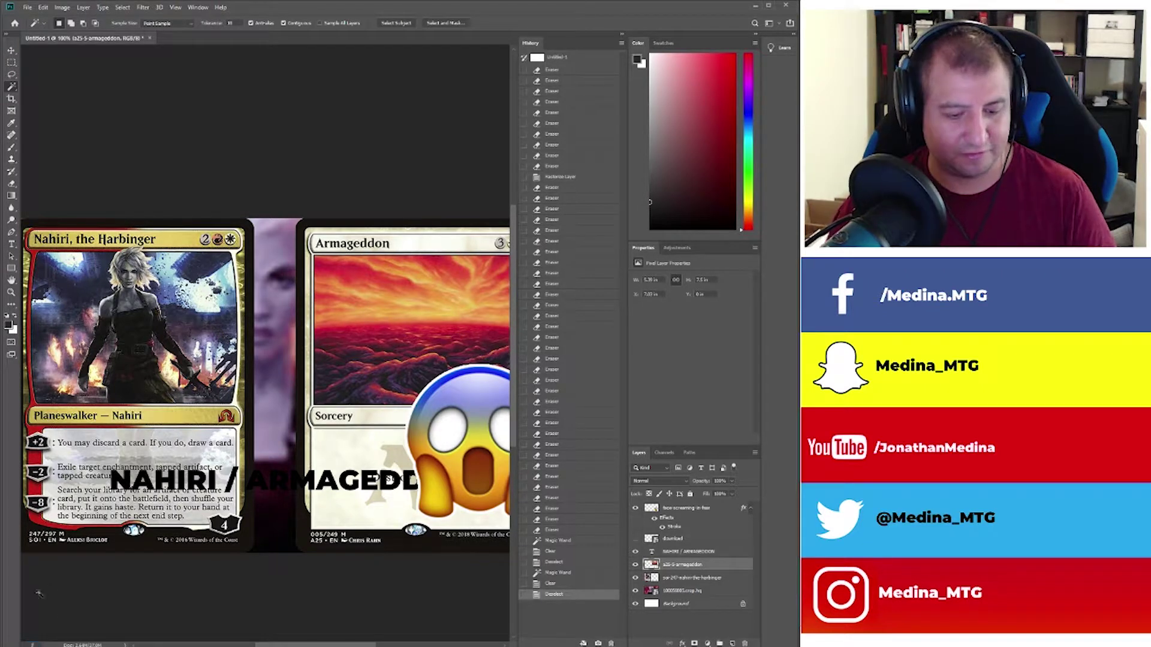
pyautogui.press('Return')
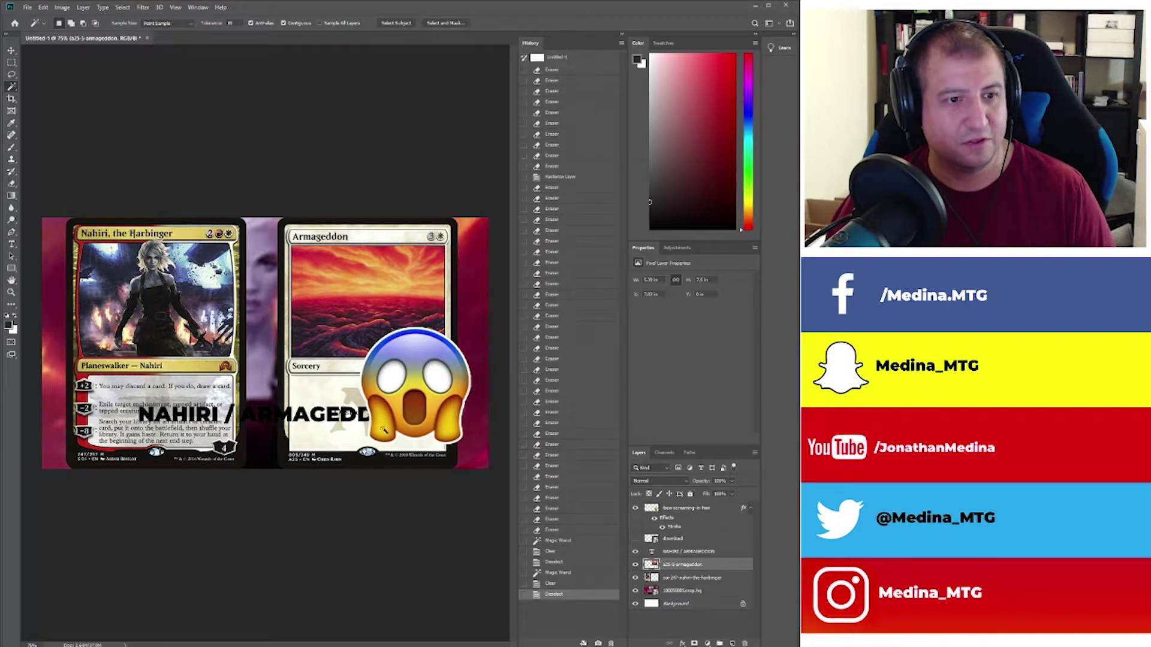
pyautogui.click(403, 389)
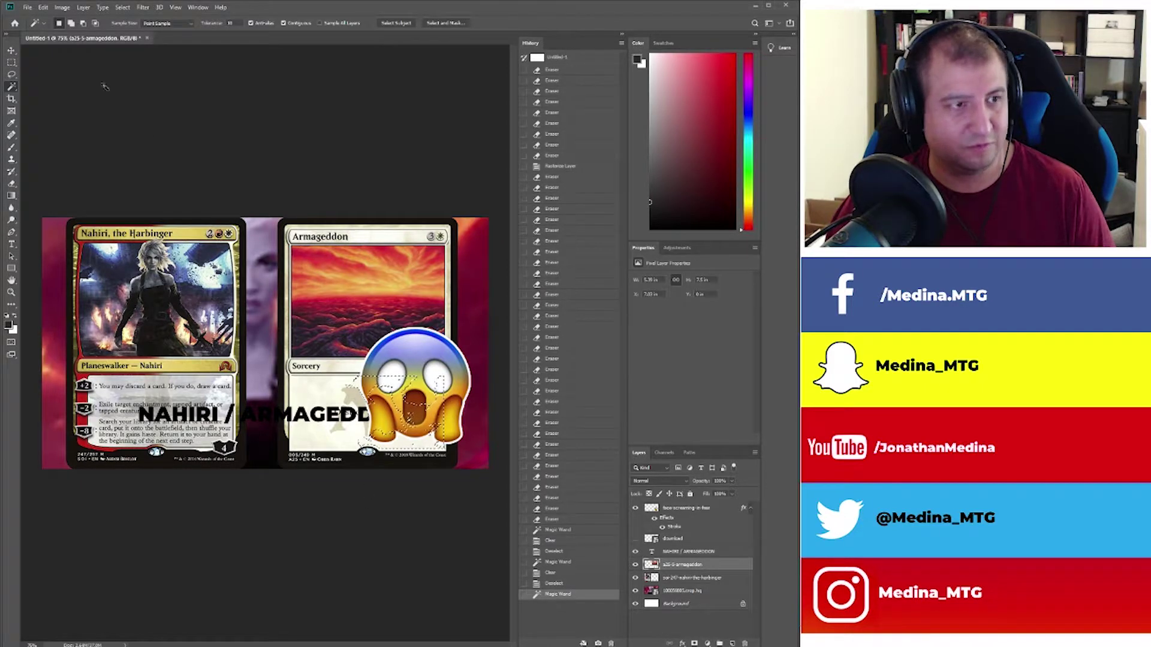
pyautogui.press('v')
pyautogui.click(358, 183)
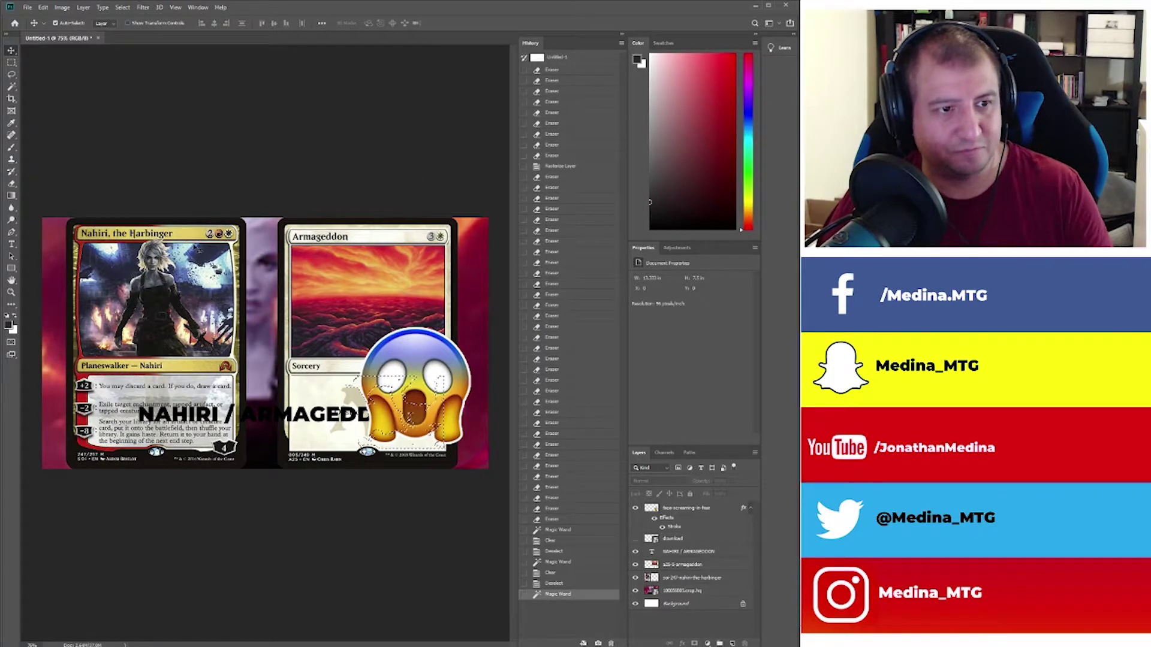
pyautogui.click(11, 62)
pyautogui.click(211, 121)
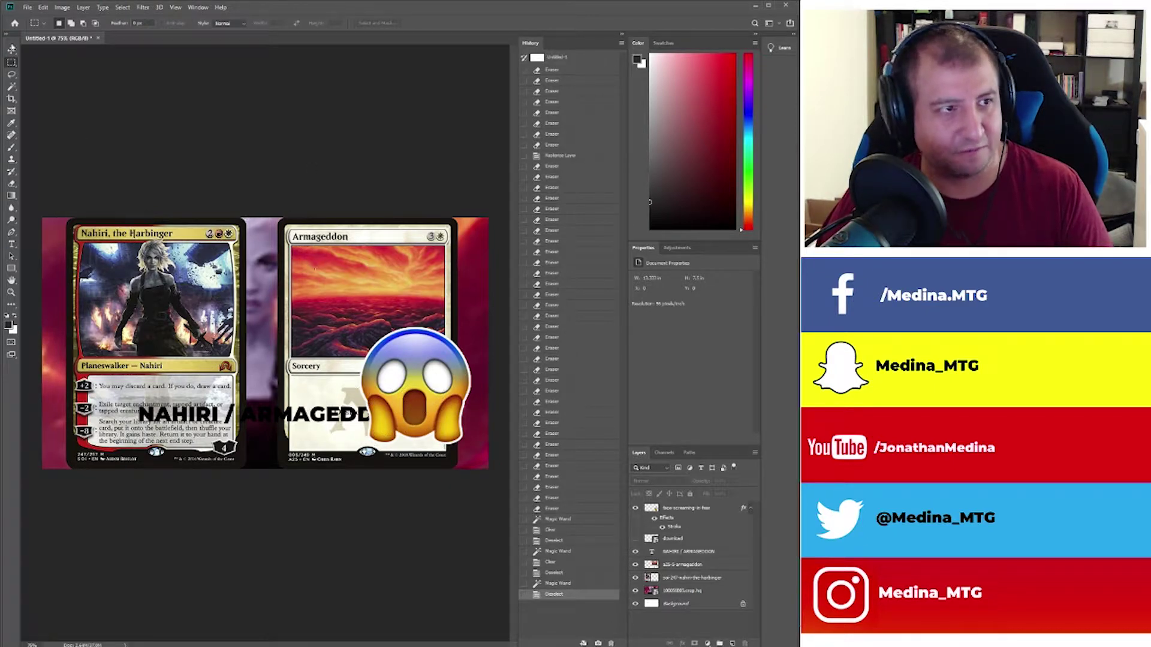
# Move the screaming emoji slightly down and to the right over the Armageddon card's lower-right corner.
pyautogui.press('v')
pyautogui.moveTo(407, 370)
pyautogui.mouseDown()
pyautogui.moveTo(433, 336)
pyautogui.moveTo(418, 285)
pyautogui.moveTo(428, 282)
pyautogui.moveTo(409, 390)
pyautogui.moveTo(402, 319)
pyautogui.moveTo(416, 384)
pyautogui.moveTo(397, 368)
pyautogui.moveTo(413, 379)
pyautogui.mouseUp()
# Change the font of the NAHIRI / ARMAGEDDON text to Impact.
pyautogui.click(327, 416)
pyautogui.doubleClick(326, 415)
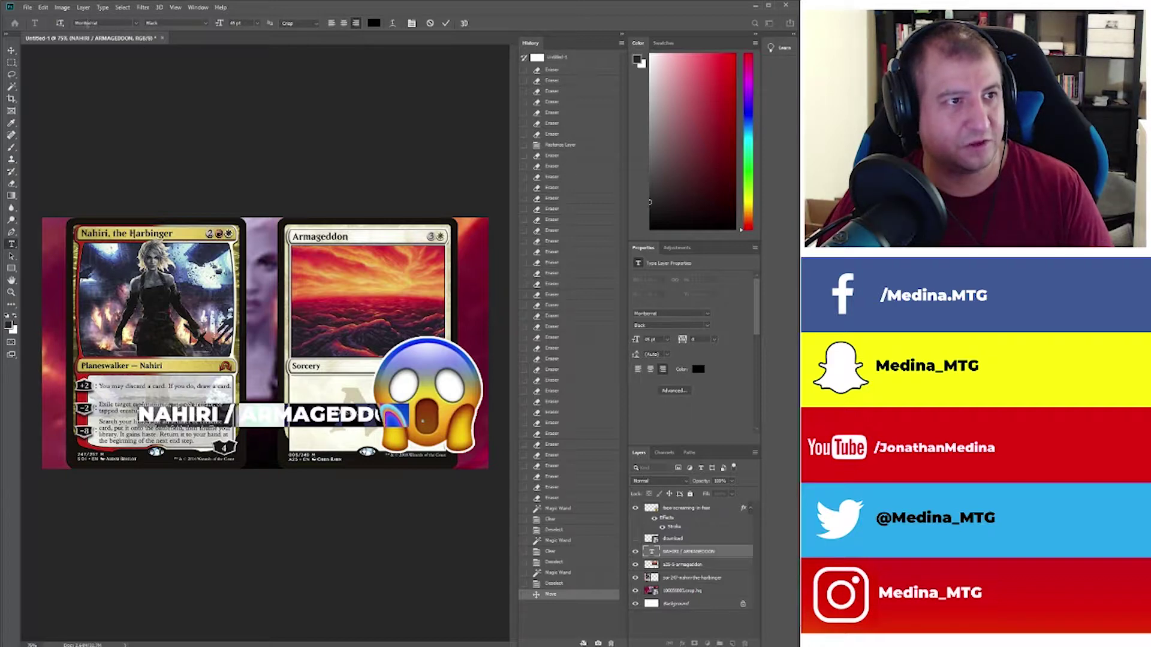
pyautogui.click(135, 22)
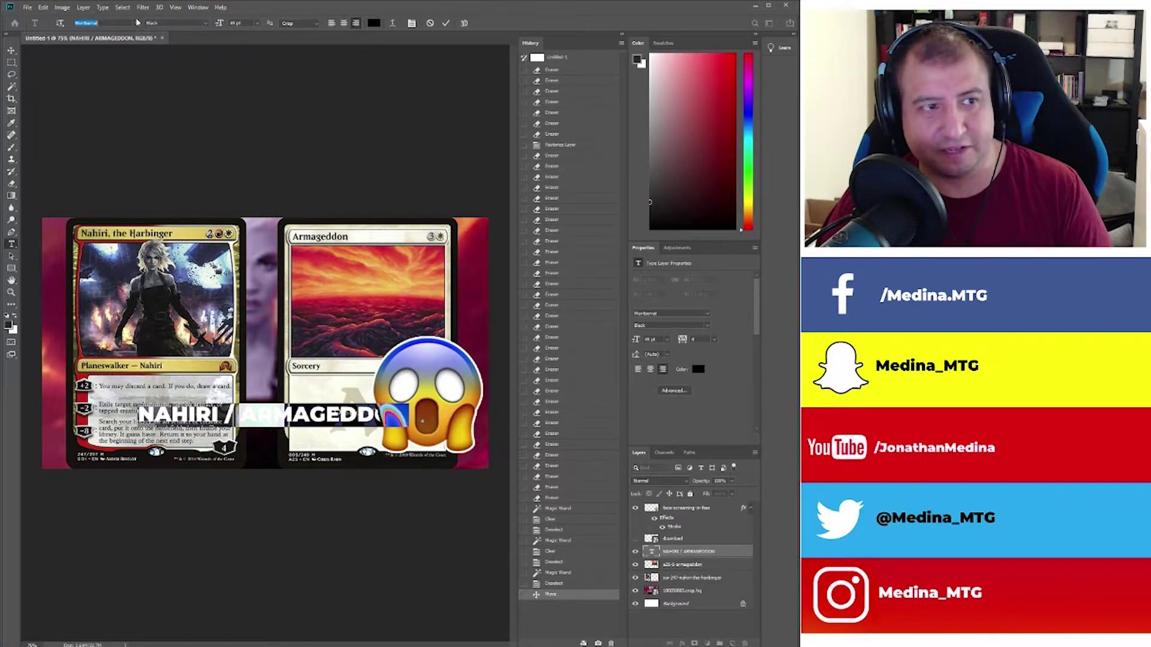
pyautogui.click(118, 60)
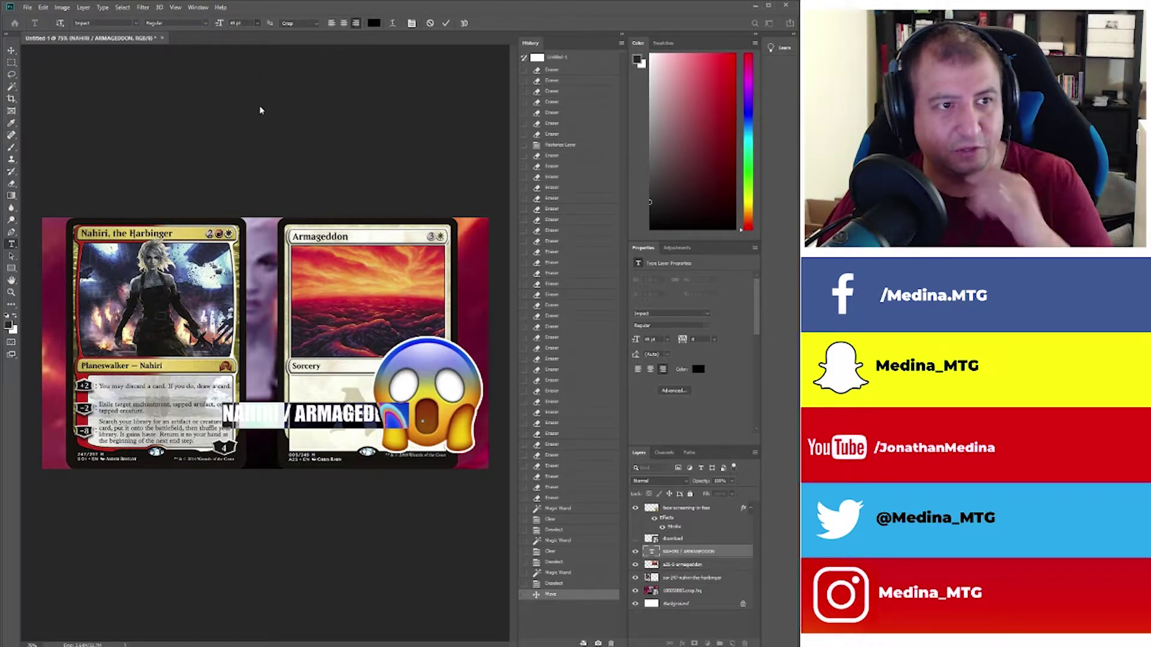
# Set the NAHIRI / ARMAGEDDON text to 90 pt and move it down and right across the lower part of the cards.
pyautogui.click(259, 137)
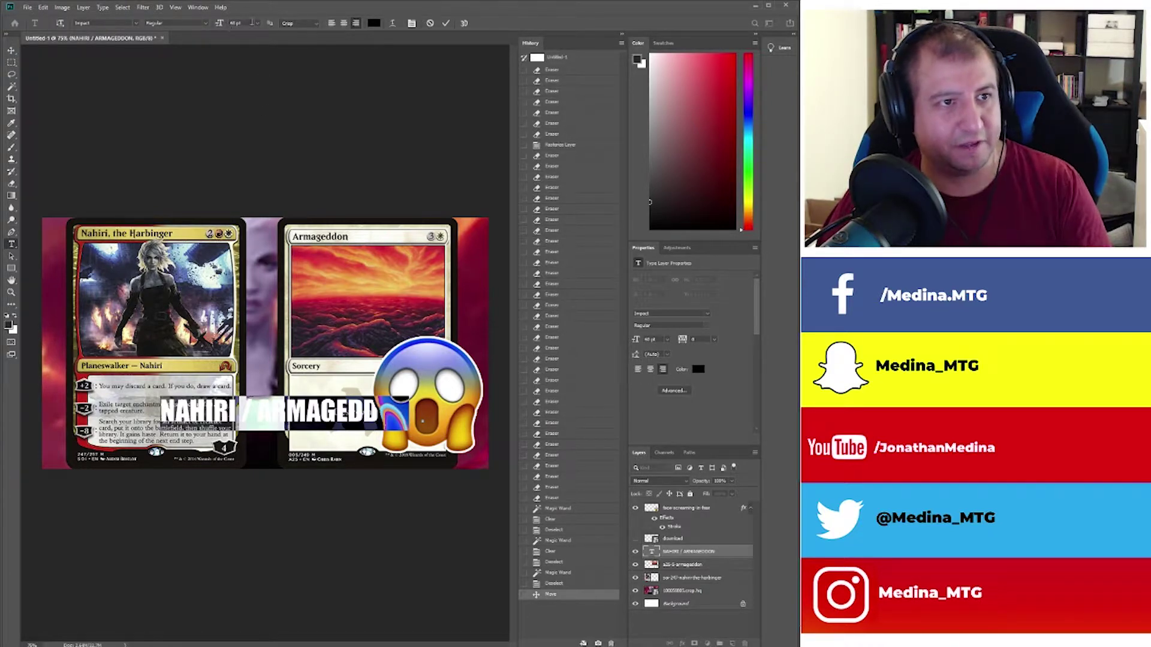
pyautogui.moveTo(242, 23); pyautogui.dragTo(120, 12)
pyautogui.write('4')
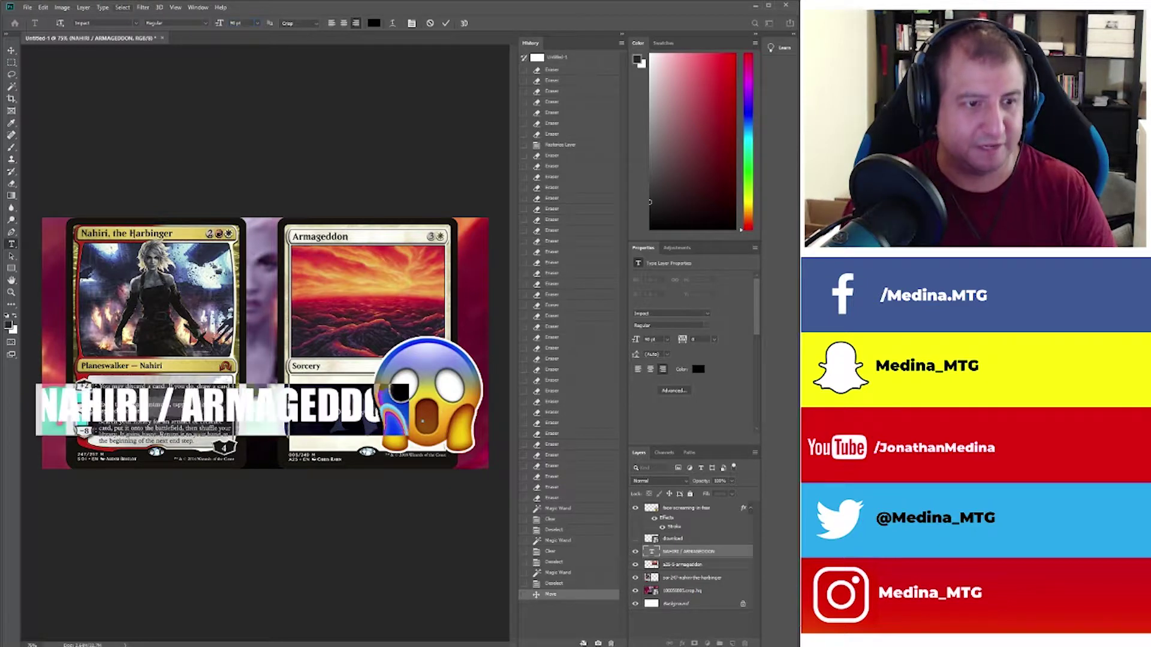
pyautogui.hotkey('ctrl', 'Return')
pyautogui.press('v')
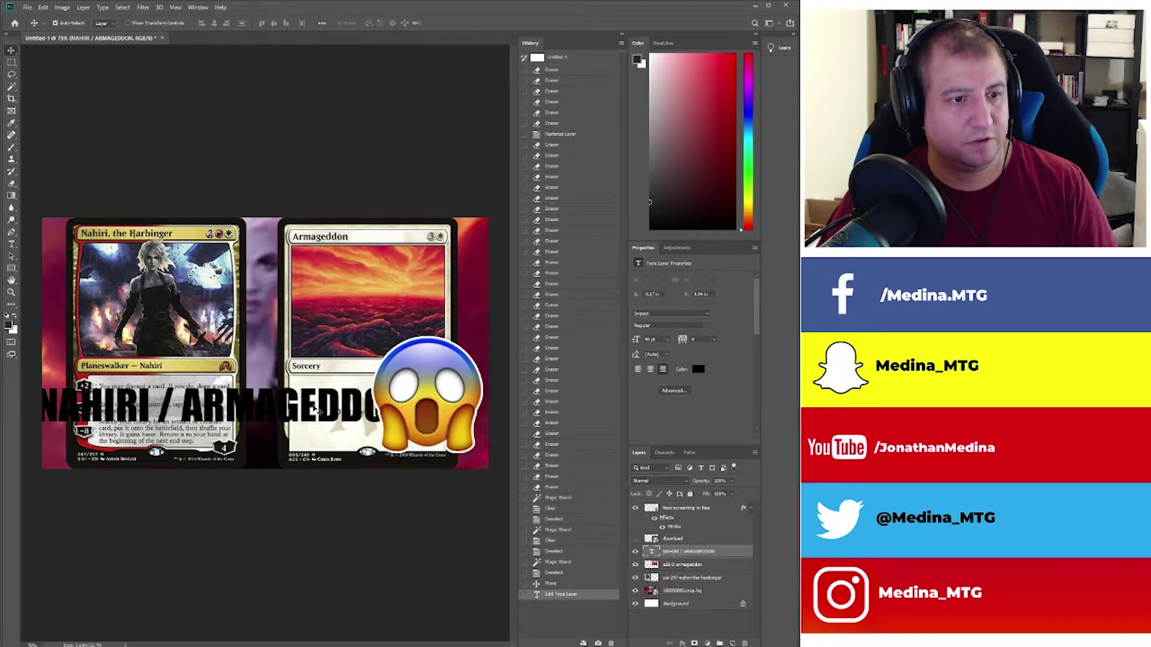
pyautogui.moveTo(313, 411); pyautogui.dragTo(346, 434)
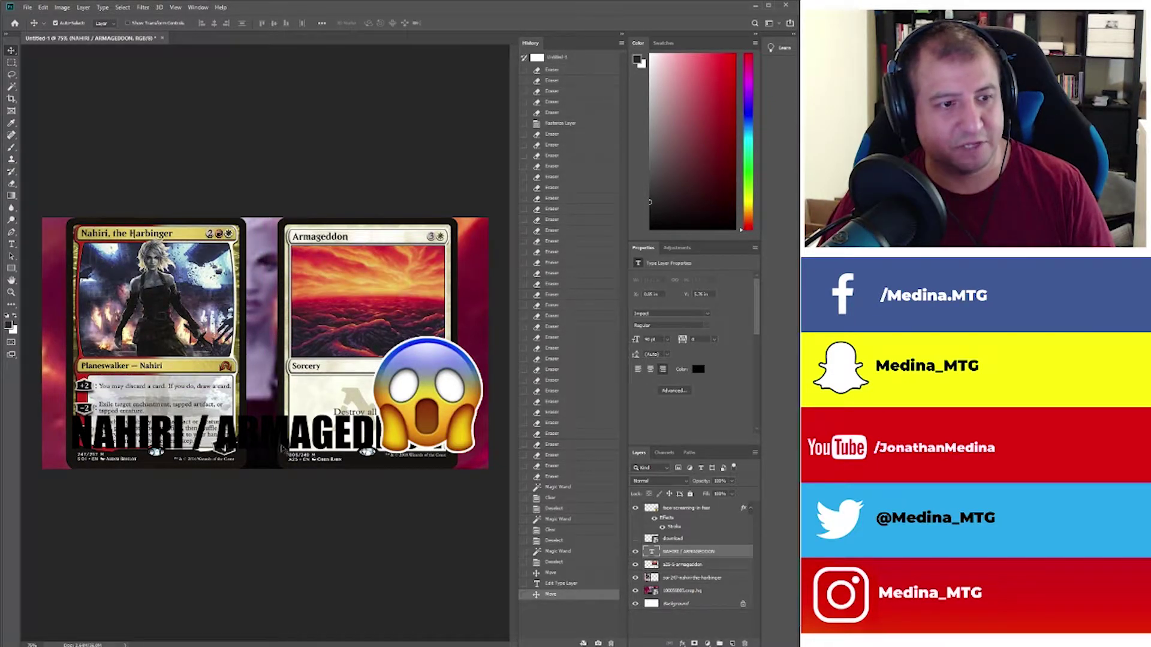
# Try the decorative Im No Wizard font on the NAHIRI / ARMAGEDDON text and move it up across the card artwork.
pyautogui.doubleClick(280, 435)
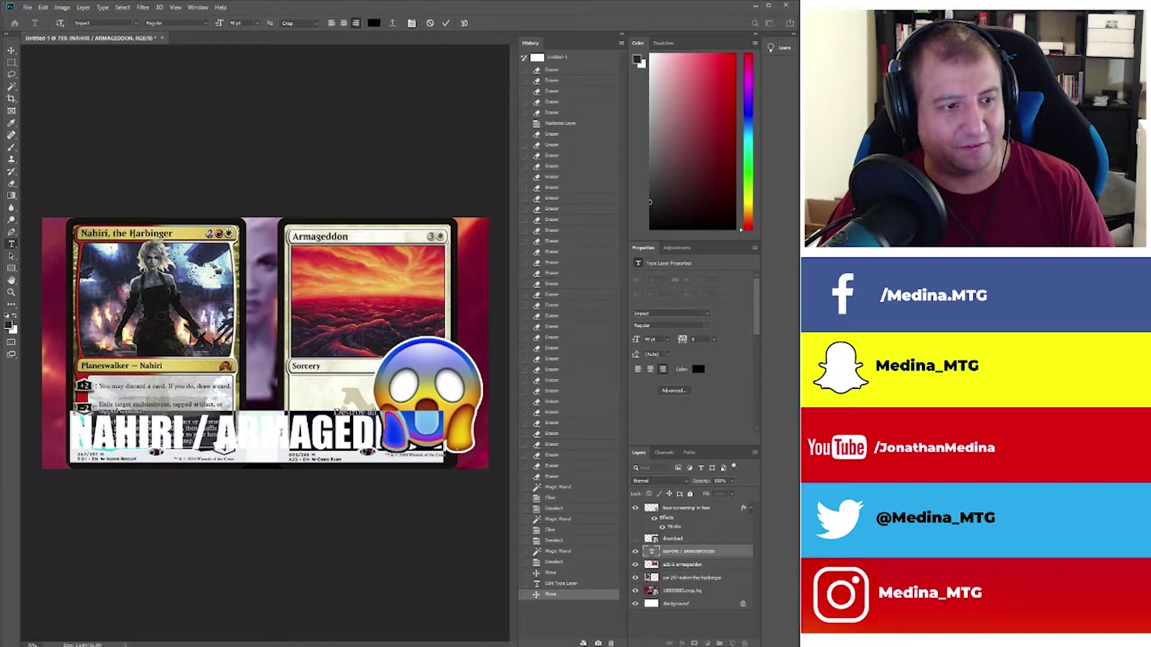
pyautogui.click(136, 24)
pyautogui.press('Down')
pyautogui.press('Down')
pyautogui.press('Down')
pyautogui.press('Down')
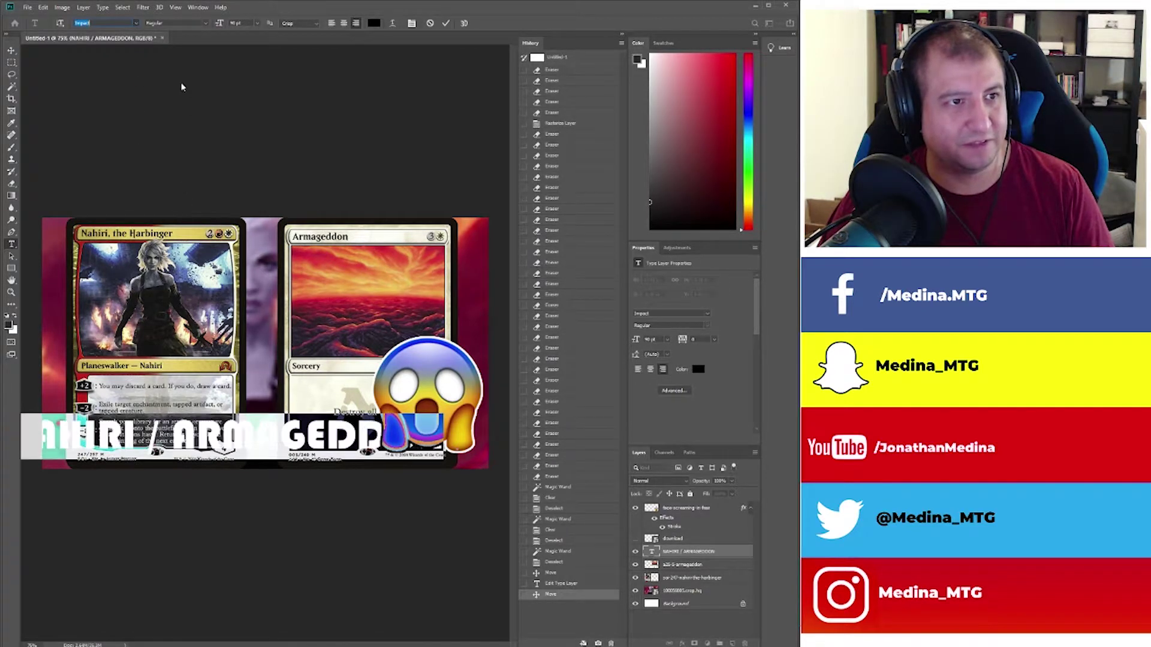
pyautogui.press('Down')
pyautogui.press('Down')
pyautogui.press('Down')
pyautogui.press('Down')
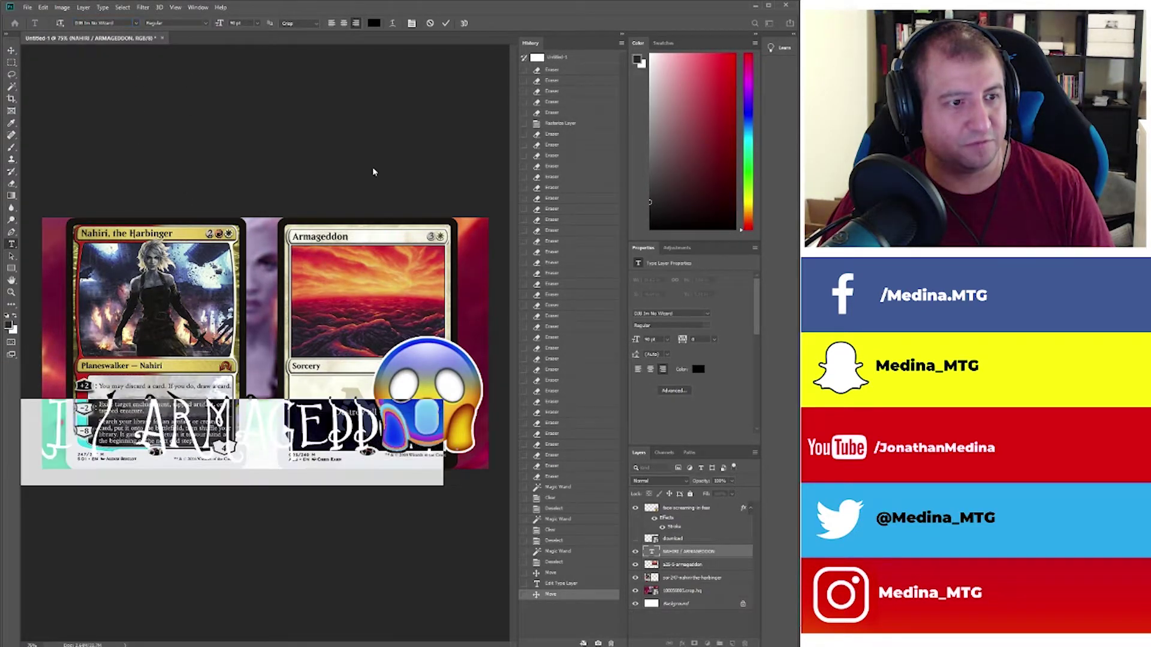
pyautogui.hotkey('ctrl', 'Return')
pyautogui.press('v')
pyautogui.moveTo(265, 431); pyautogui.dragTo(361, 305)
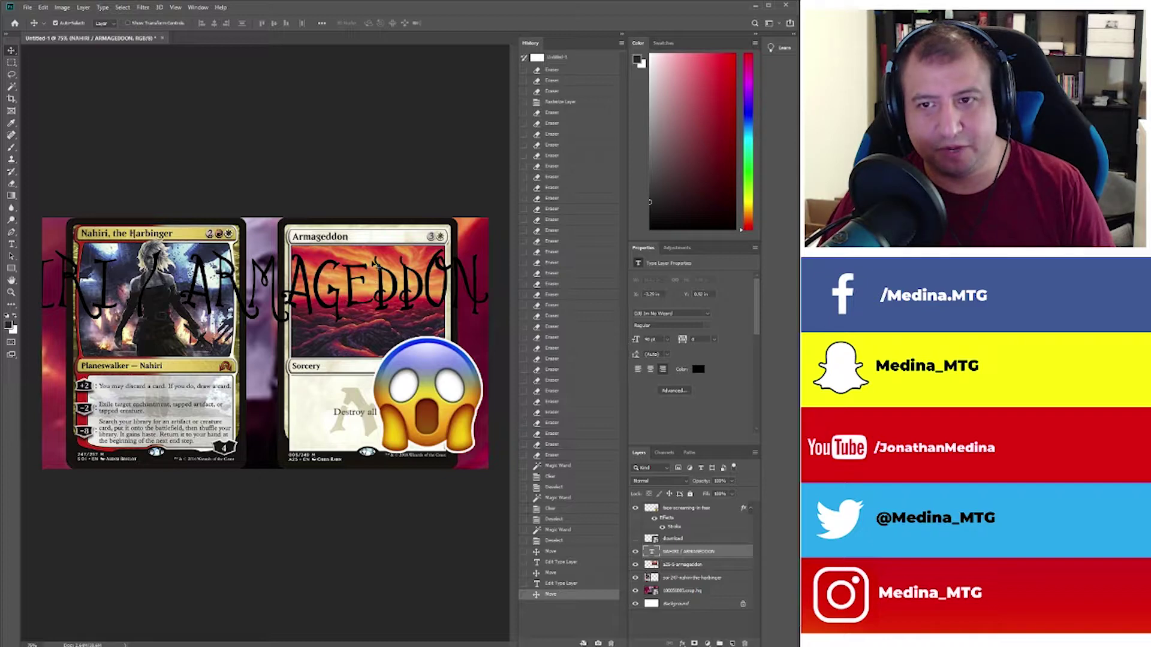
# Set the NAHIRI / ARMAGEDDON text back to the Impact font and move it down over the lower edge of the cards.
pyautogui.doubleClick(312, 284)
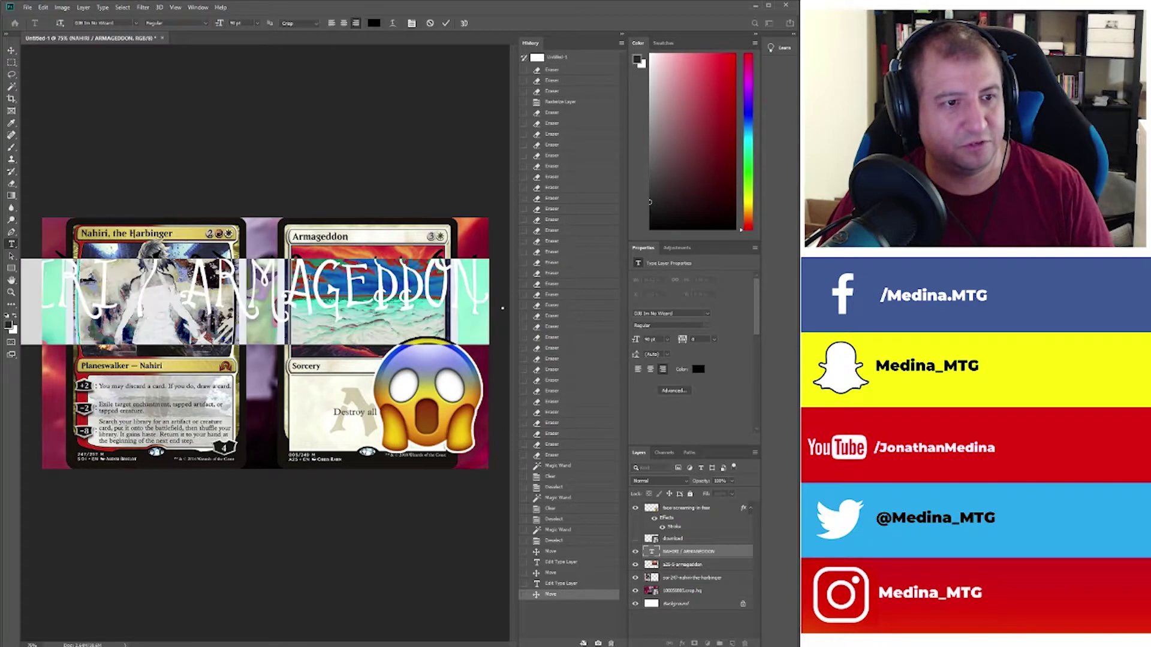
pyautogui.click(135, 23)
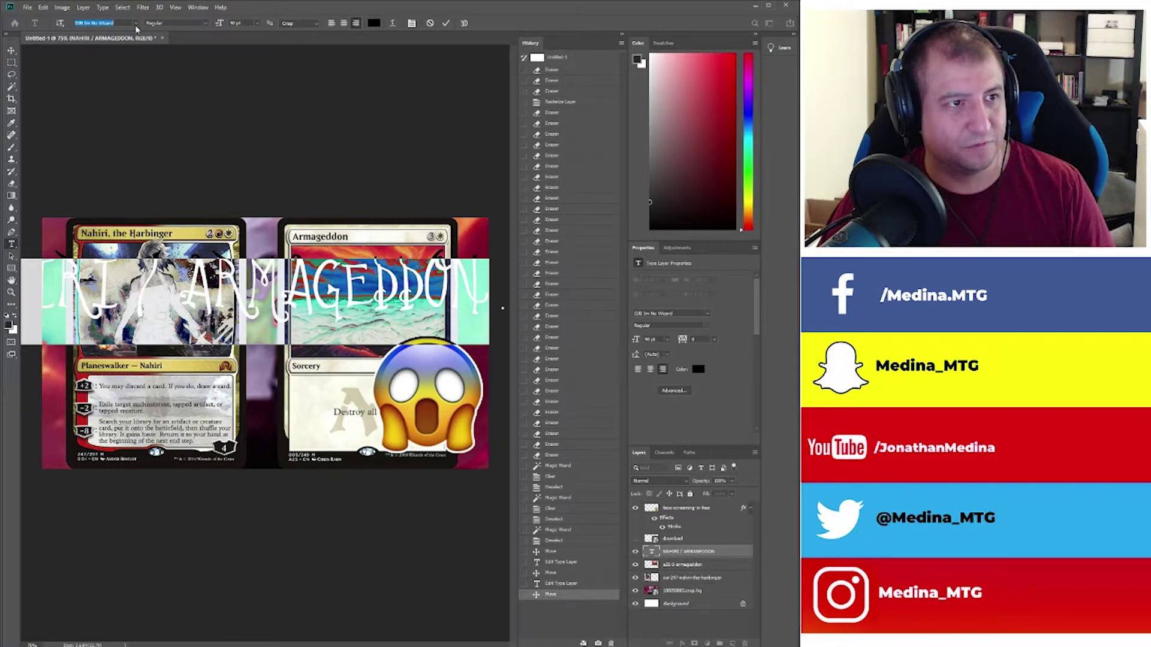
pyautogui.write('Impact')
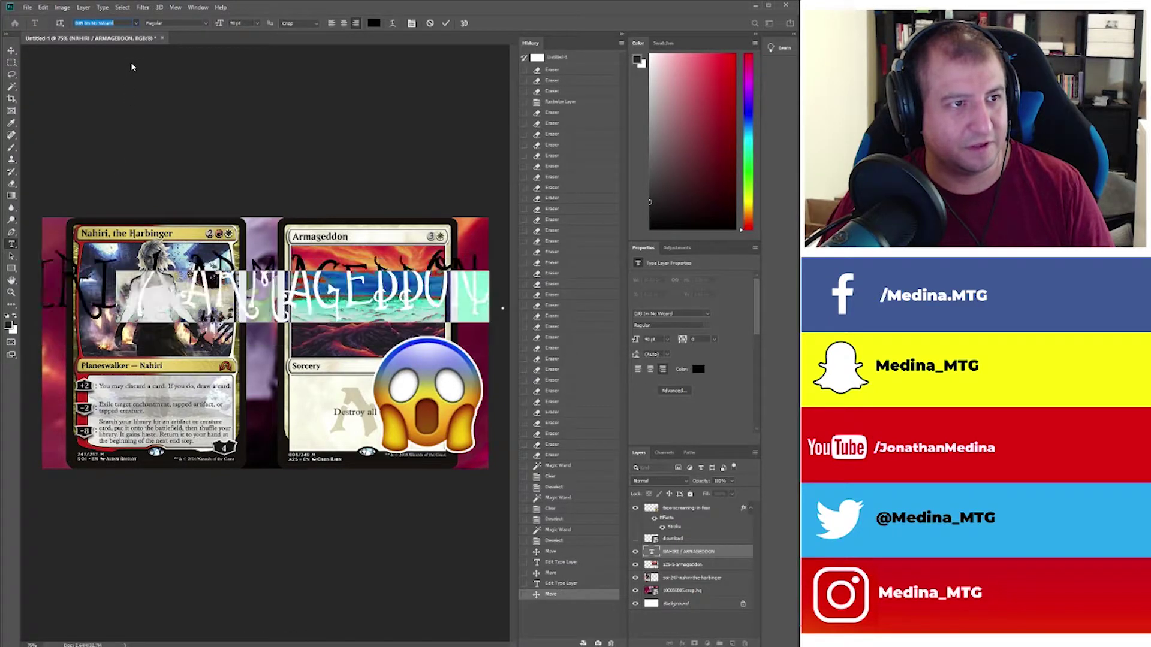
pyautogui.press('Return')
pyautogui.hotkey('ctrl', 'Return')
pyautogui.press('v')
pyautogui.moveTo(339, 298); pyautogui.dragTo(279, 450)
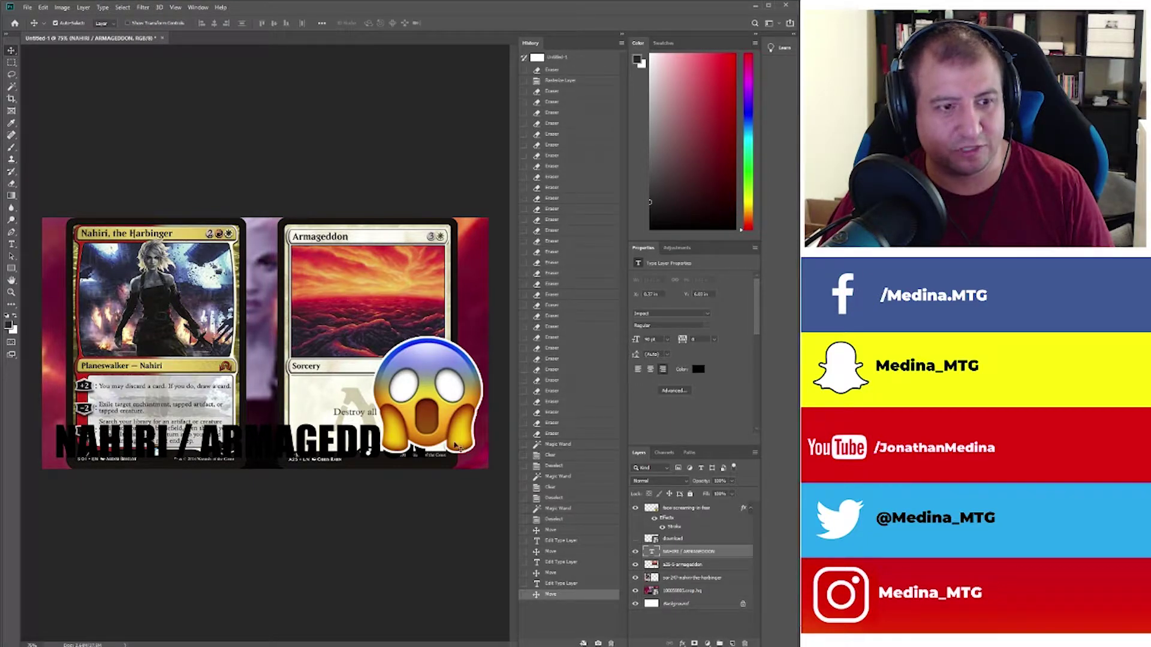
# Change the colour of the NAHIRI / ARMAGEDDON text to white.
pyautogui.doubleClick(332, 456)
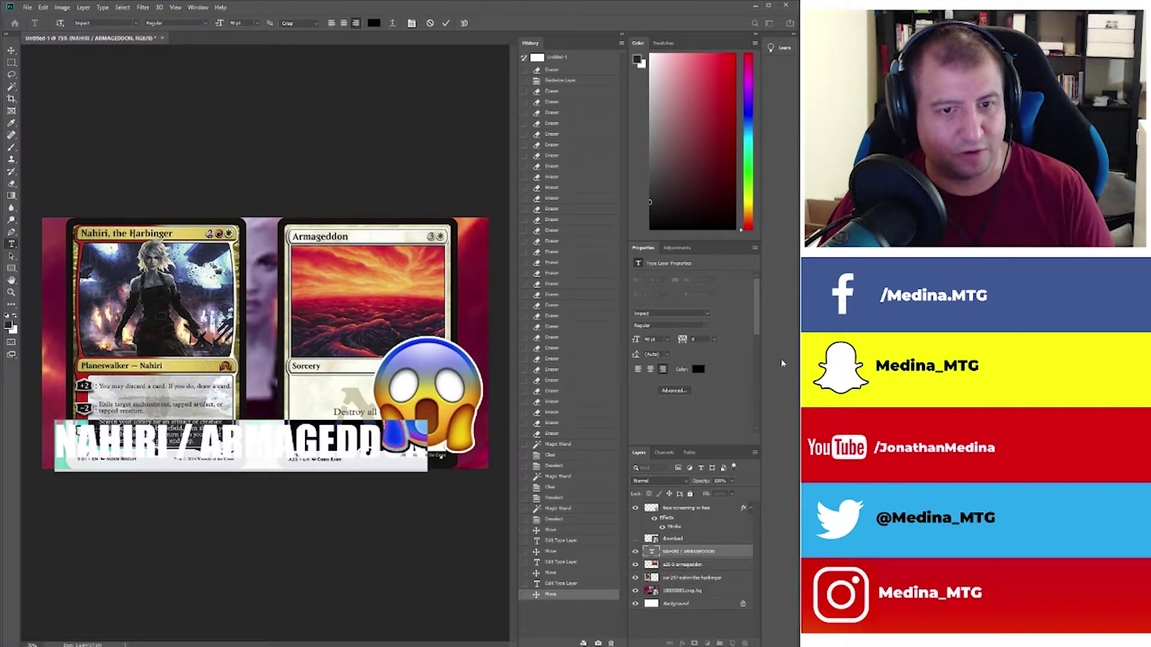
pyautogui.click(697, 371)
pyautogui.click(241, 38)
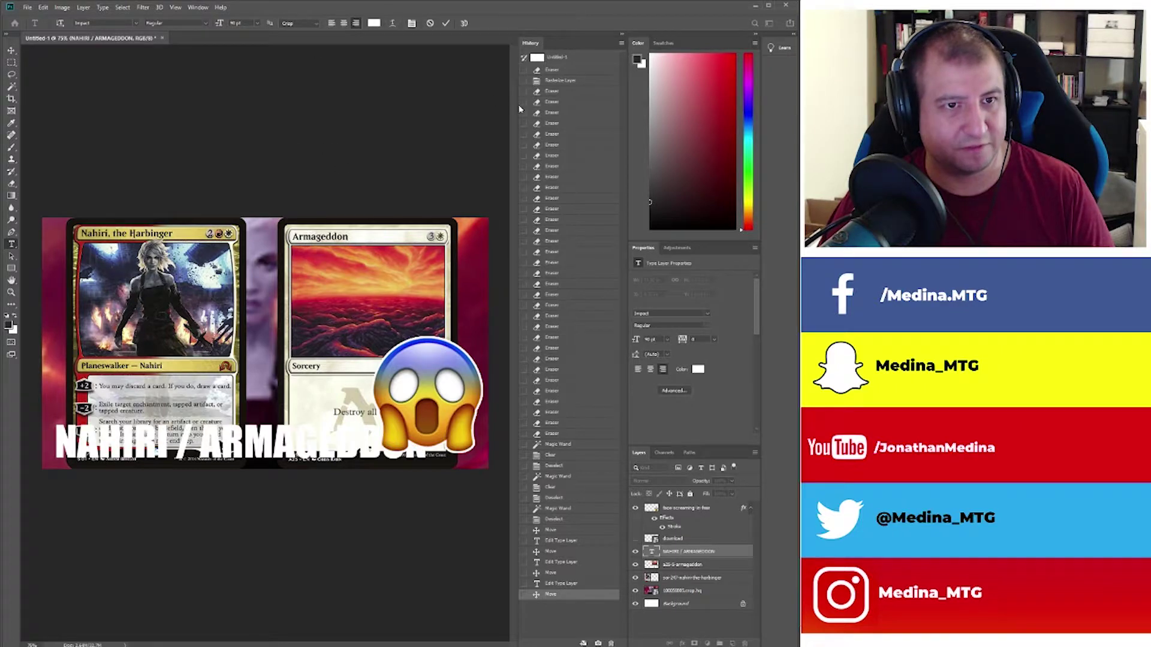
pyautogui.click(518, 105)
pyautogui.click(207, 155)
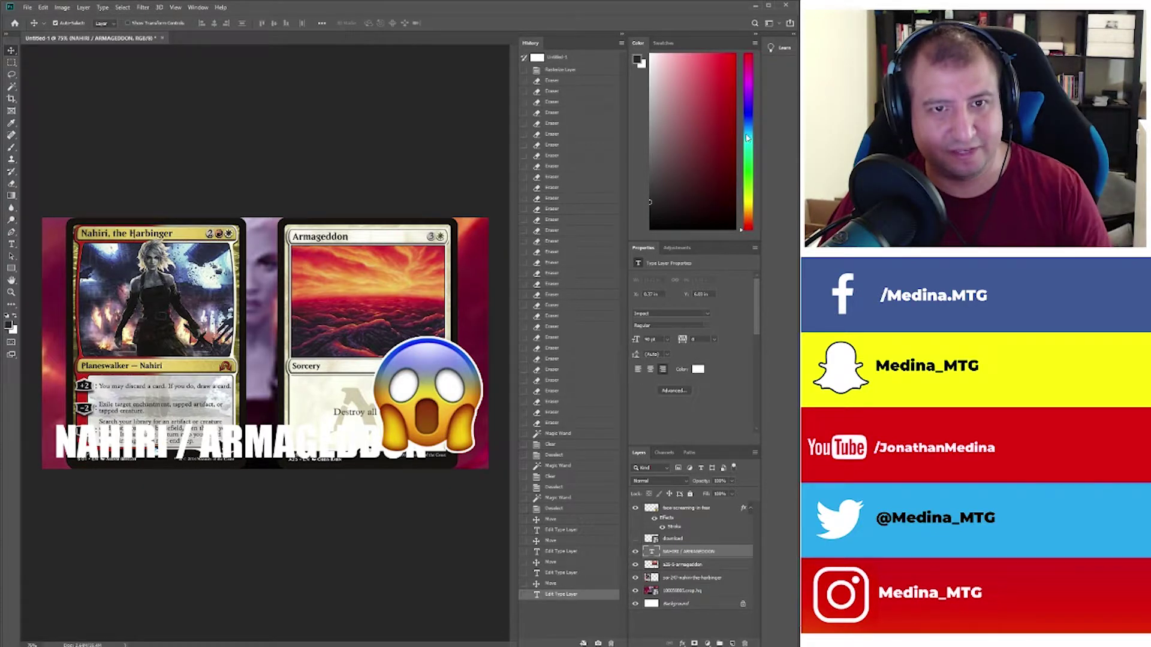
# Add a black Stroke effect around the NAHIRI / ARMAGEDDON text and move the text slightly up over the cards' rules text.
pyautogui.press('h')
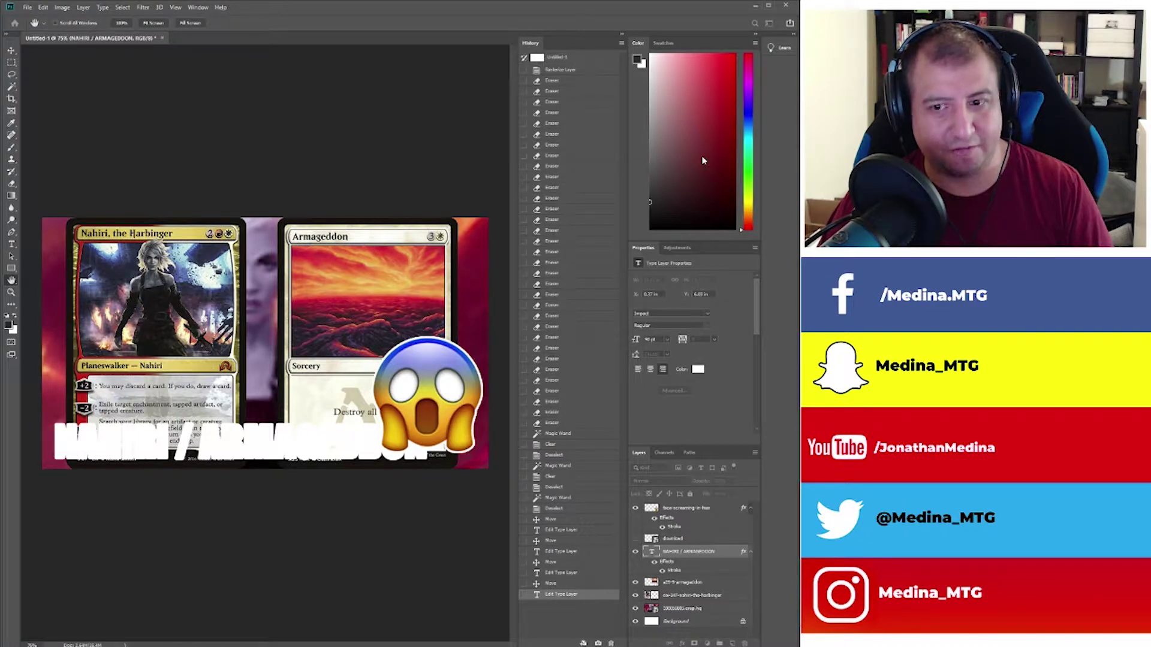
pyautogui.press('v')
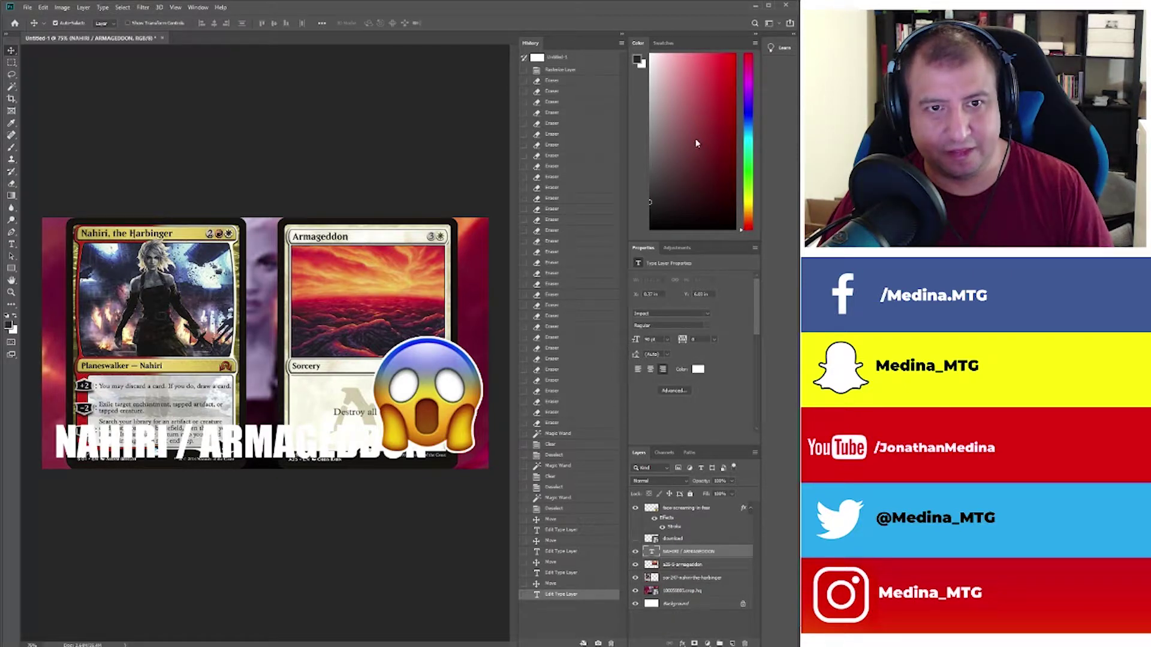
pyautogui.press('h')
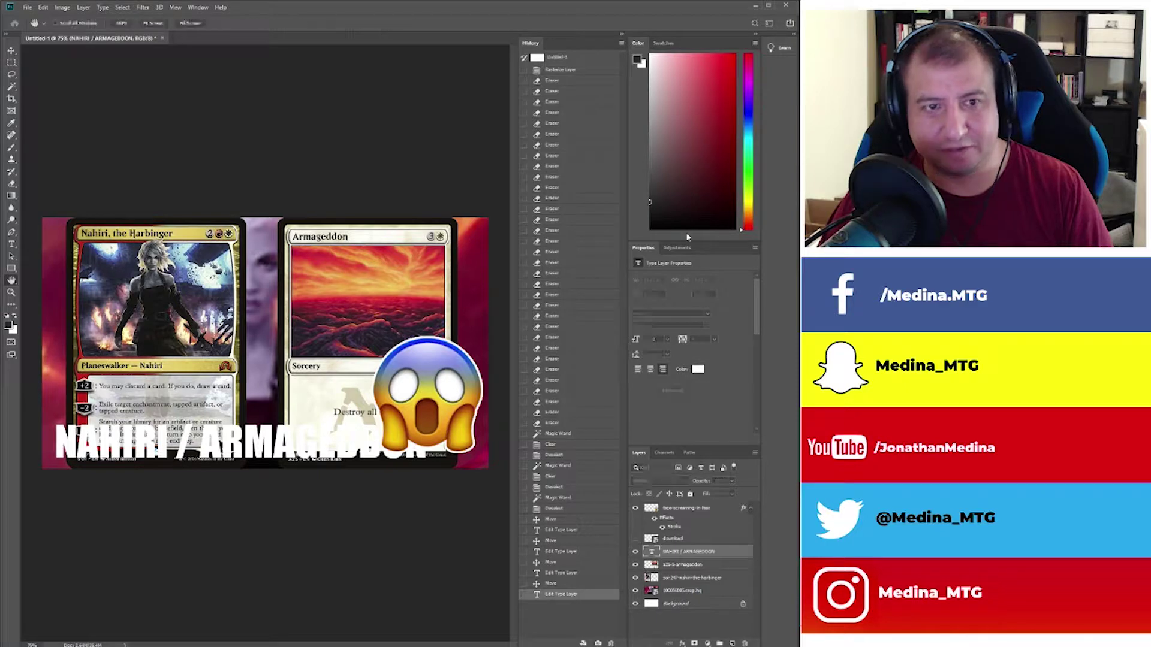
pyautogui.click(352, 238)
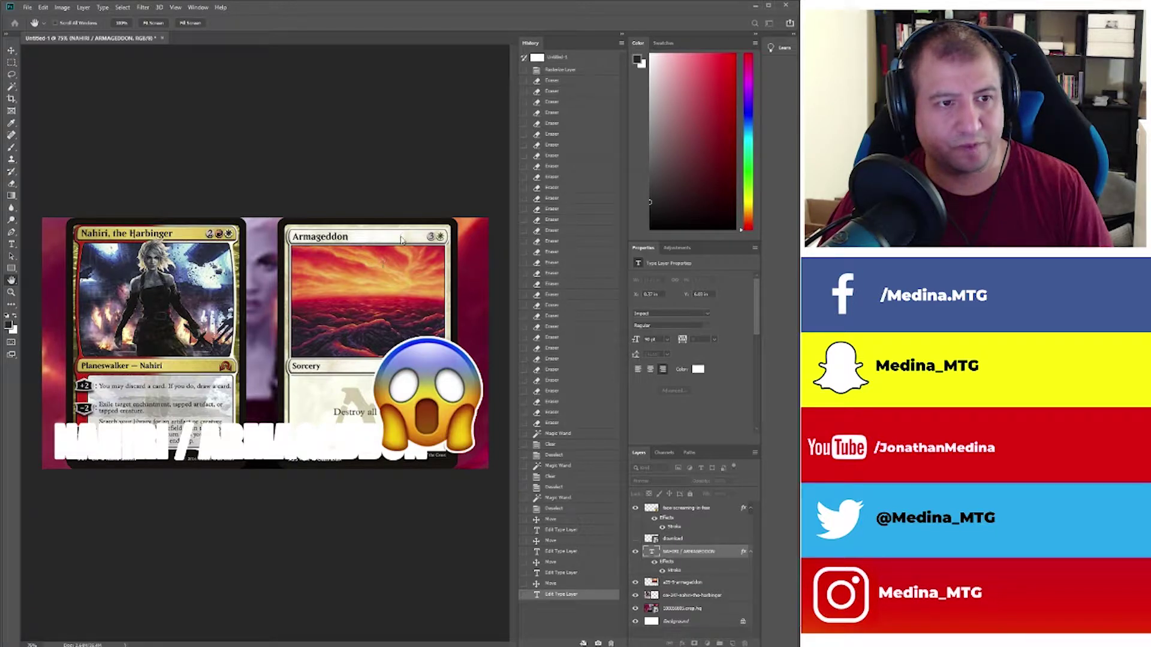
pyautogui.press('i')
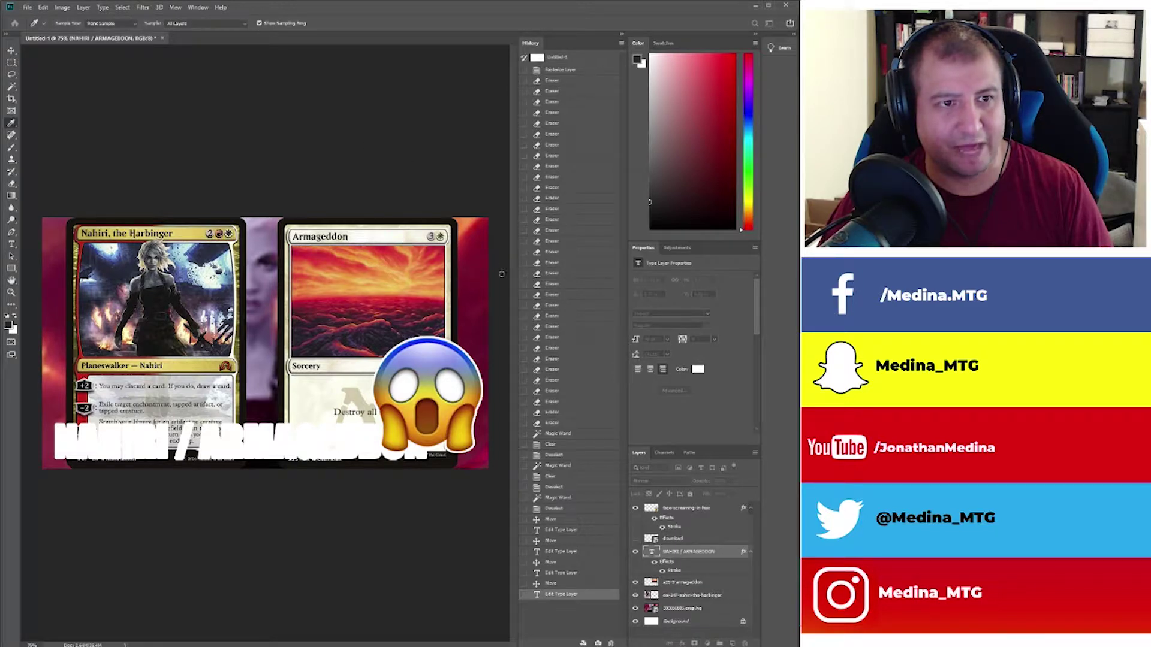
pyautogui.press('h')
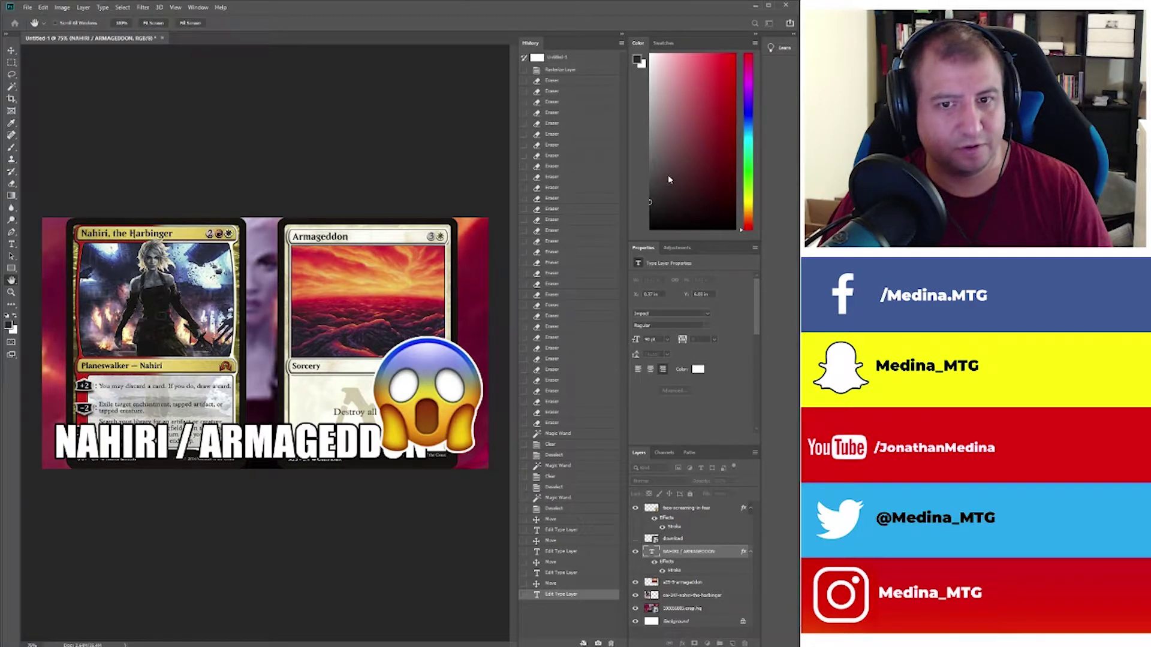
pyautogui.press('v')
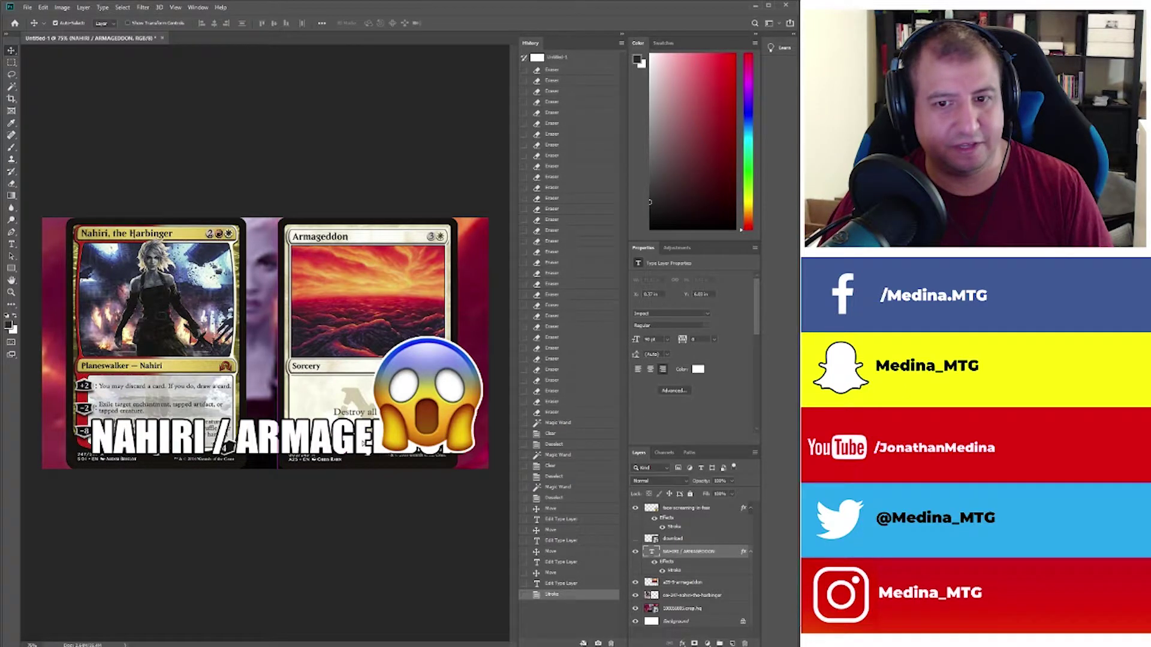
pyautogui.moveTo(360, 442); pyautogui.dragTo(331, 421)
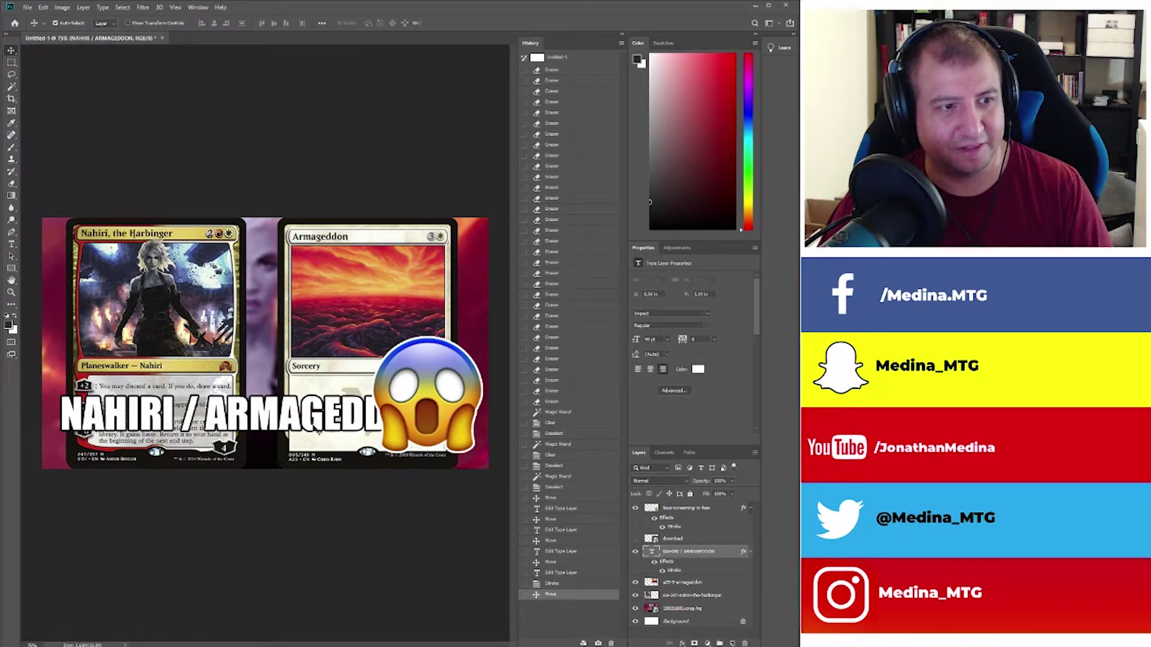
# Try scaling down the Nahiri card and tilting it counter-clockwise, and undo that transform.
pyautogui.click(199, 311)
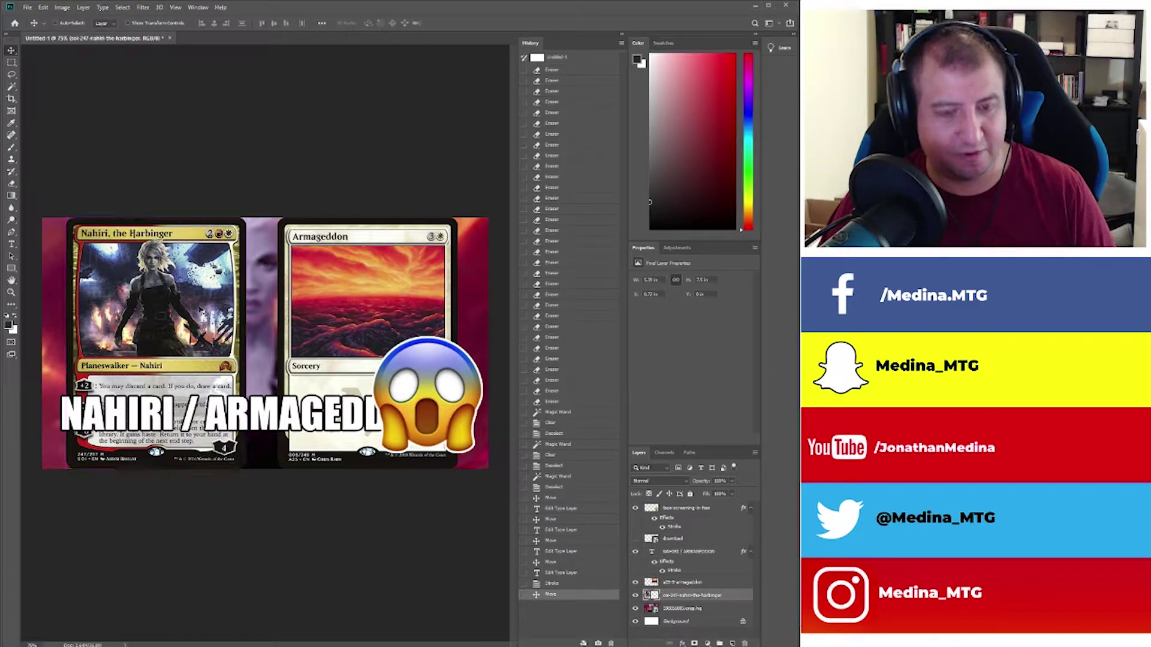
pyautogui.hotkey('ctrl', 't')
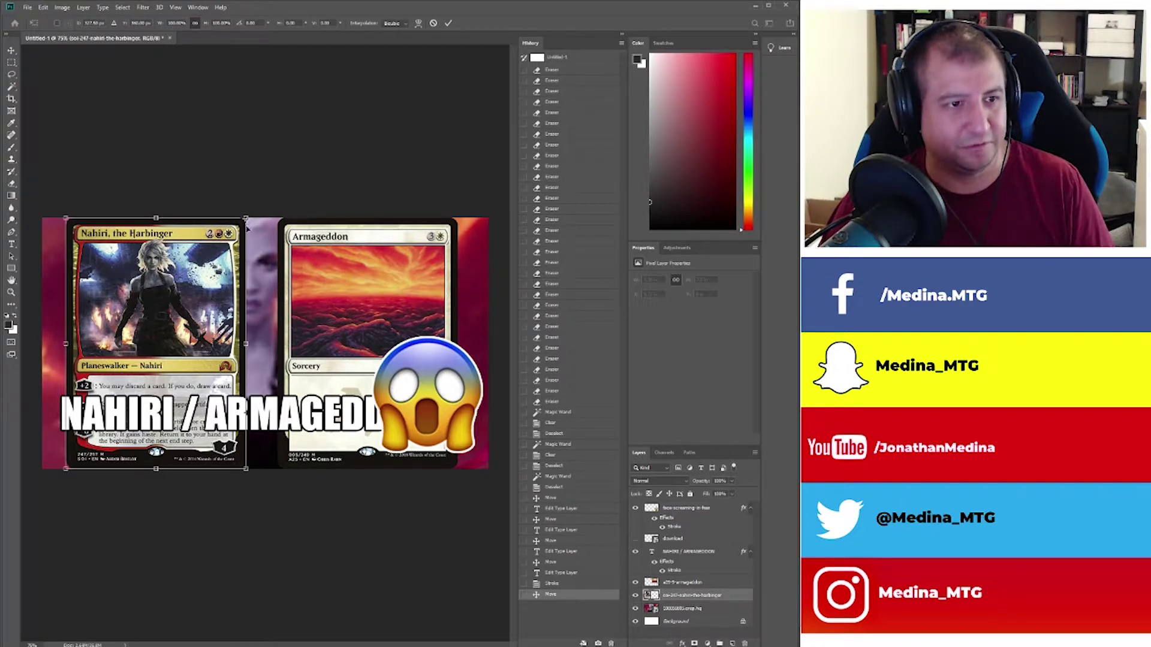
pyautogui.moveTo(246, 219); pyautogui.dragTo(208, 259)
pyautogui.moveTo(231, 392)
pyautogui.mouseDown()
pyautogui.moveTo(252, 354)
pyautogui.moveTo(237, 411)
pyautogui.mouseUp()
pyautogui.moveTo(187, 343); pyautogui.dragTo(172, 343)
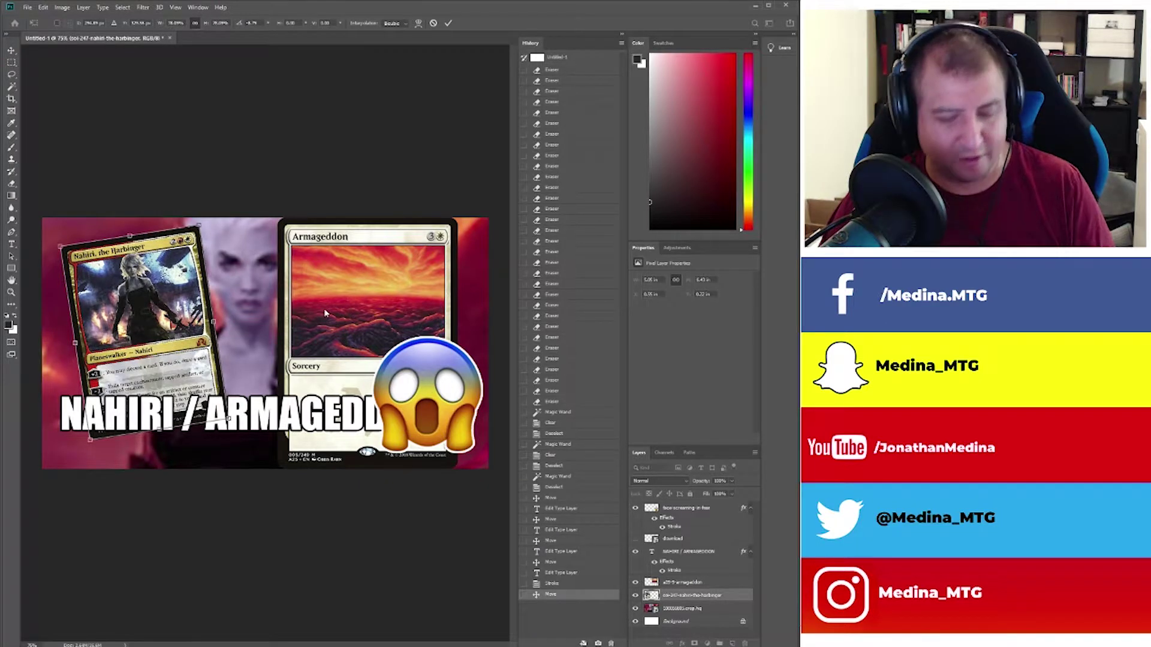
pyautogui.press('Return')
pyautogui.hotkey('ctrl', 'z')
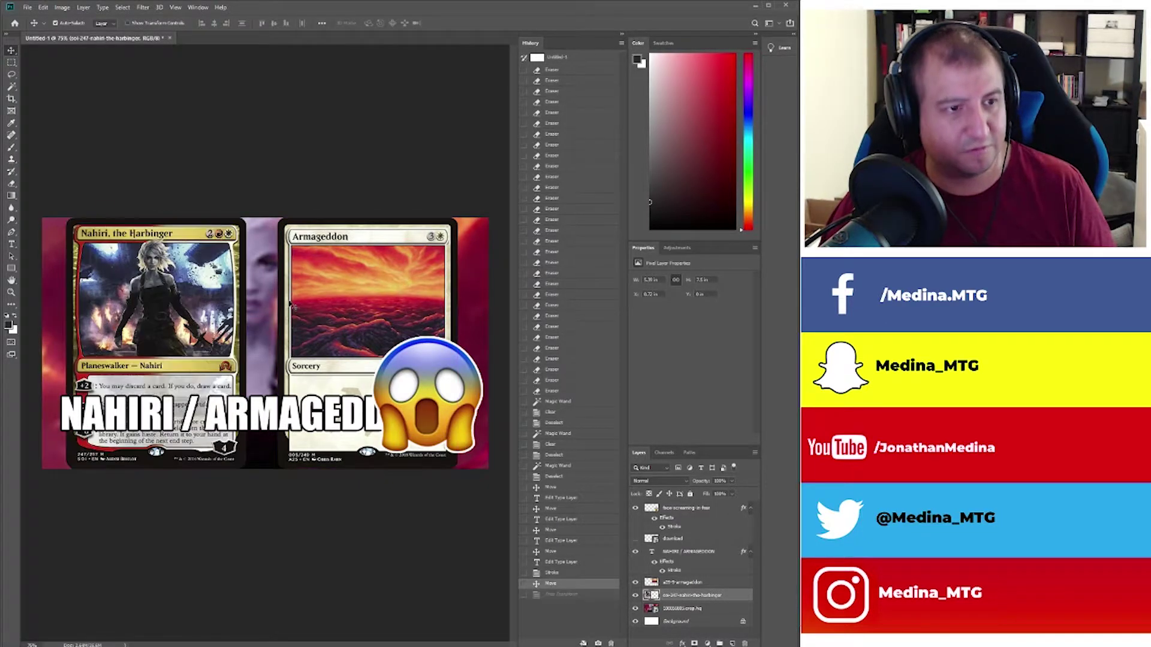
# Scale the Nahiri card down proportionally to about 75%, keeping its lower-left corner in place.
pyautogui.hotkey('ctrl', 't')
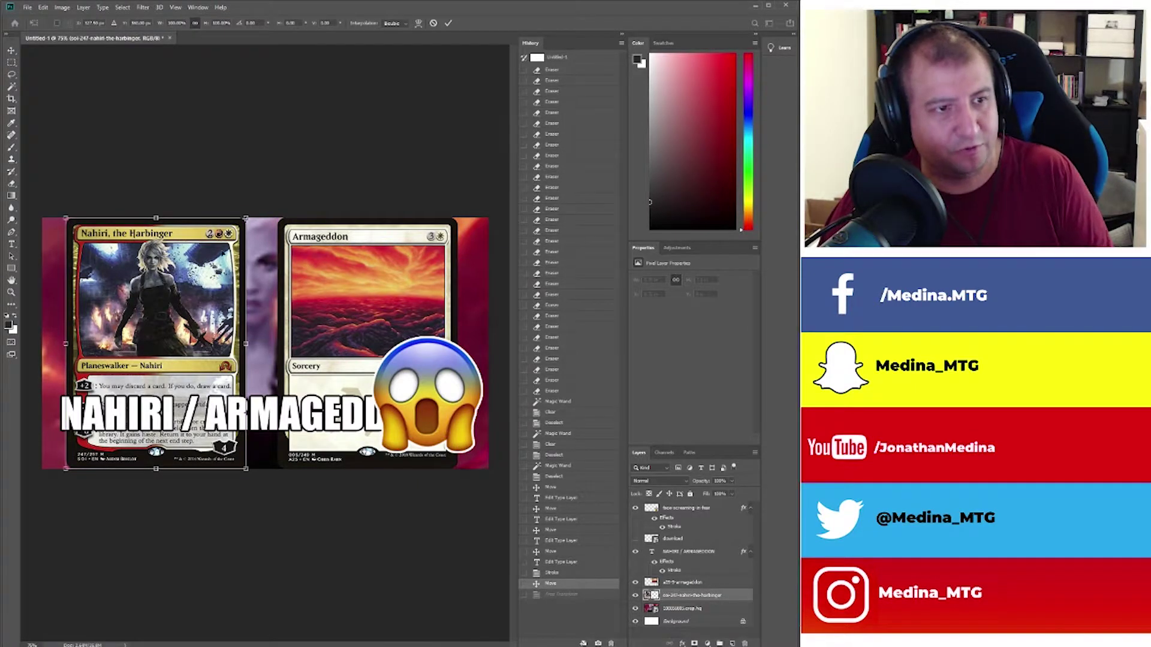
pyautogui.moveTo(245, 219); pyautogui.dragTo(191, 275)
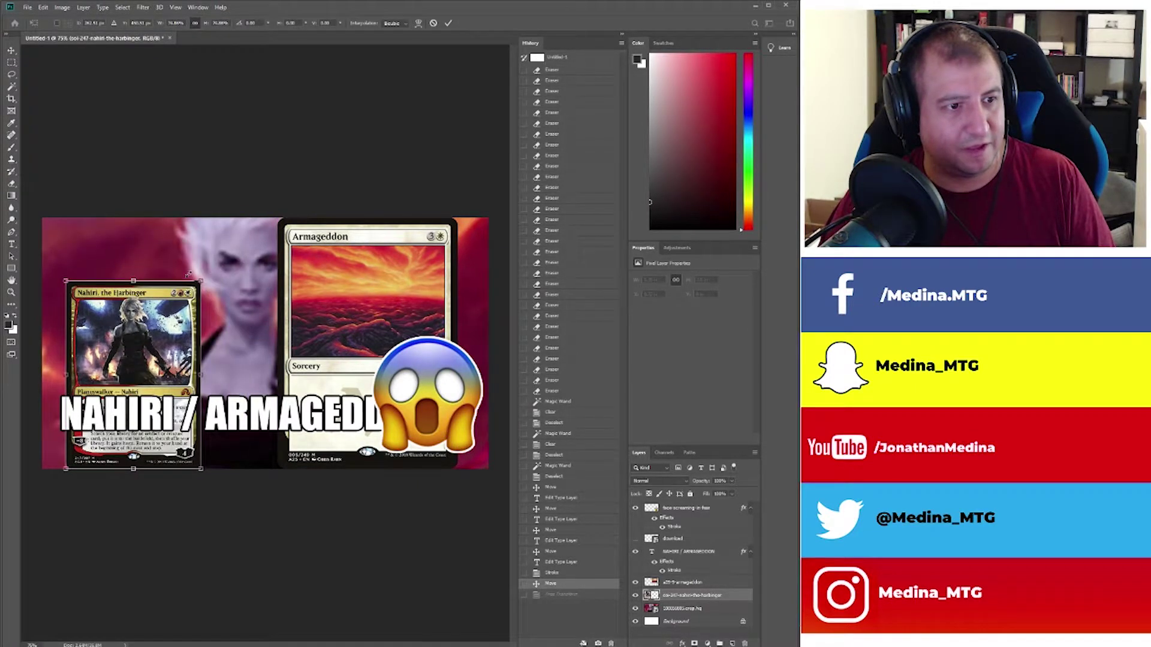
pyautogui.press('Return')
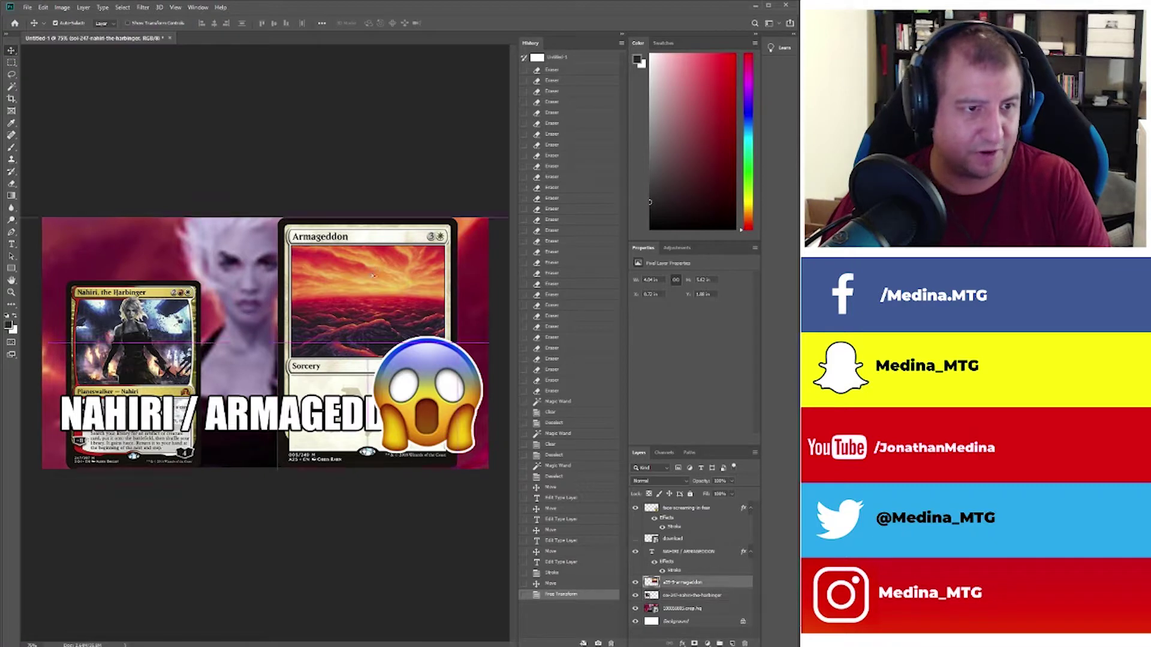
# Move the Armageddon card directly beside the Nahiri card and scale it down to the same size, with their edges aligned.
pyautogui.moveTo(362, 250); pyautogui.dragTo(273, 282)
pyautogui.hotkey('ctrl', 't')
pyautogui.moveTo(204, 221); pyautogui.dragTo(237, 316)
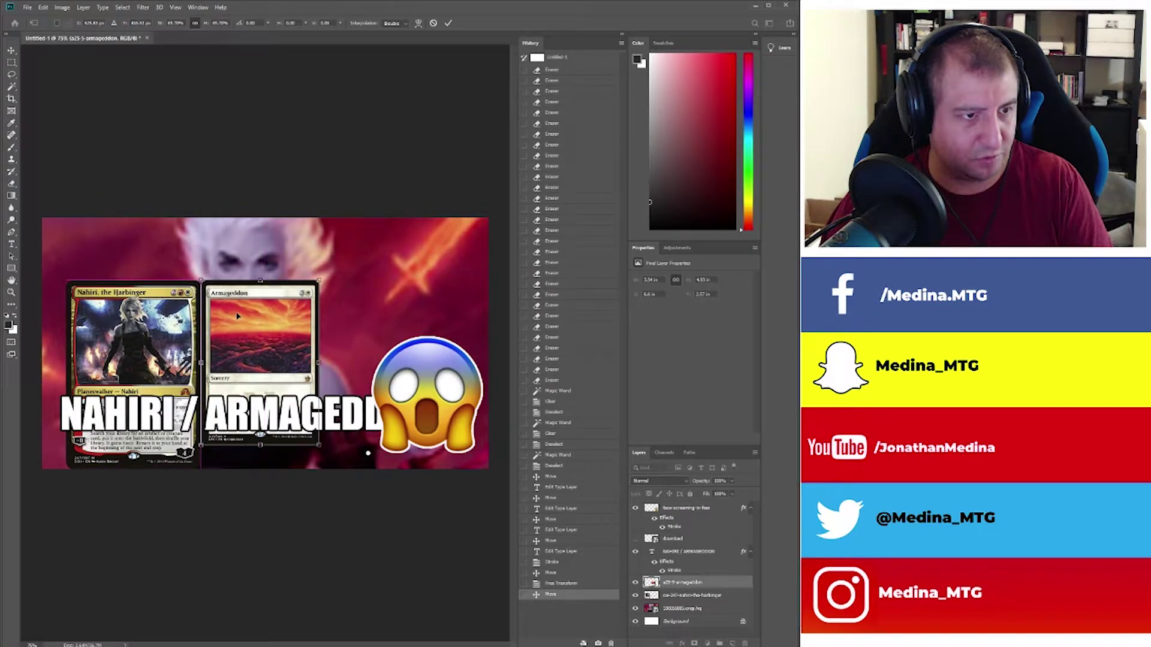
pyautogui.moveTo(319, 447)
pyautogui.mouseDown()
pyautogui.moveTo(345, 474)
pyautogui.moveTo(331, 462)
pyautogui.mouseUp()
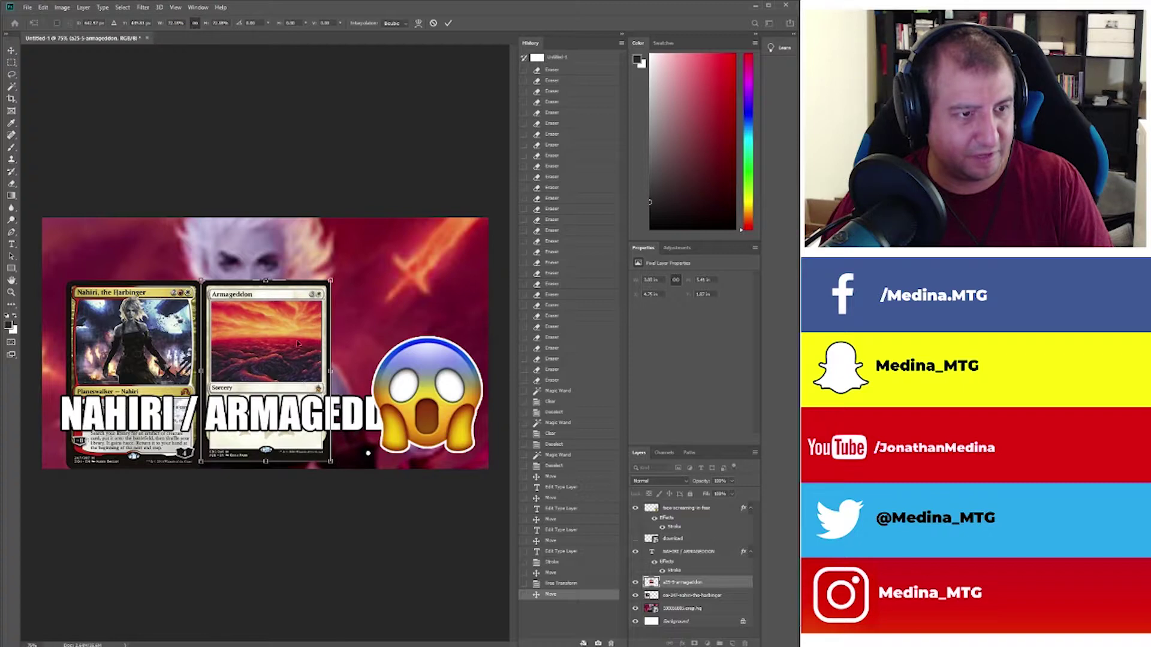
pyautogui.moveTo(297, 340)
pyautogui.mouseDown()
pyautogui.moveTo(296, 355)
pyautogui.moveTo(297, 341)
pyautogui.mouseUp()
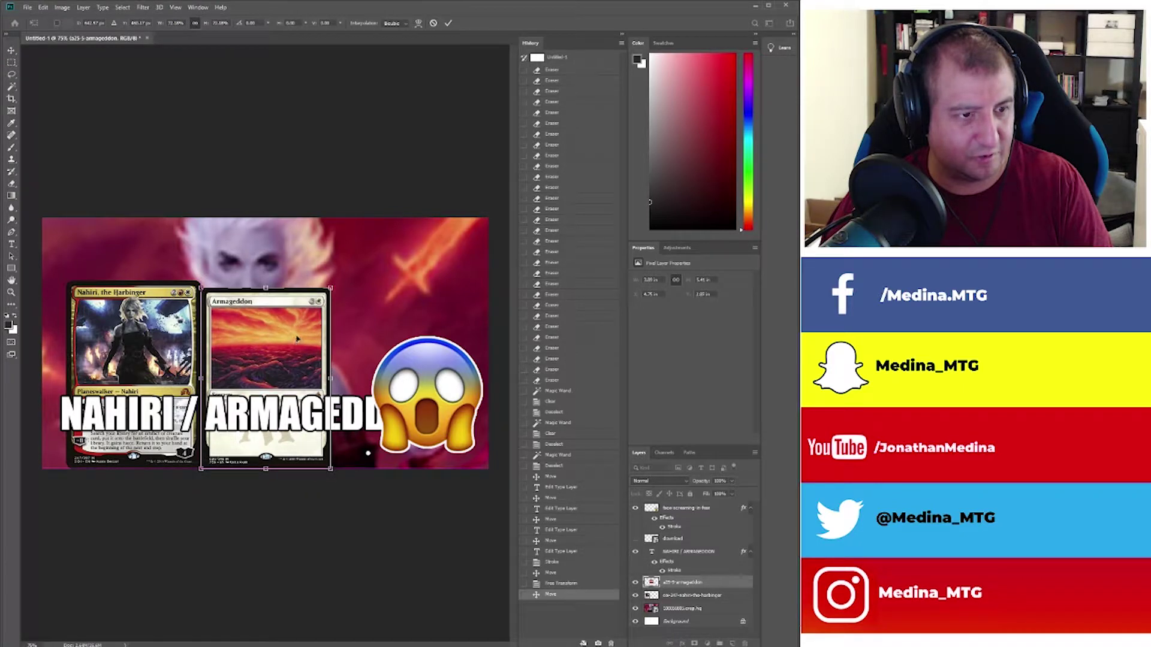
pyautogui.moveTo(331, 288); pyautogui.dragTo(338, 281)
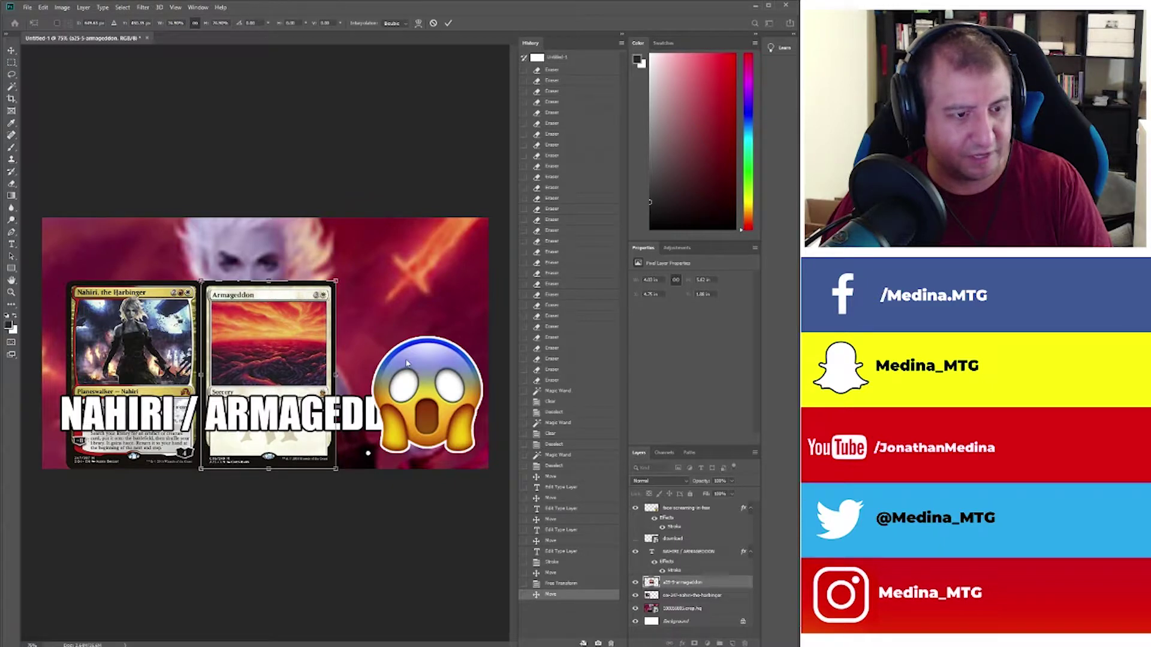
pyautogui.press('Return')
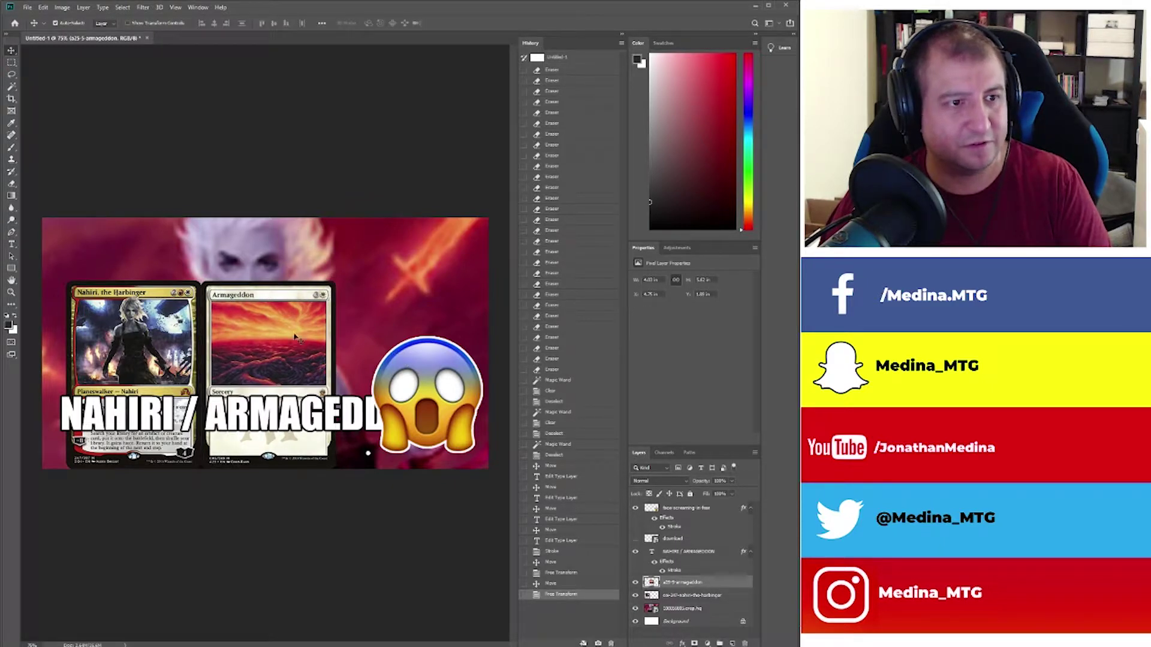
# Move the Armageddon and Nahiri cards up near the image's upper edge with a gap between them, and tilt the Nahiri card slightly counter-clockwise.
pyautogui.moveTo(295, 337); pyautogui.dragTo(321, 282)
pyautogui.moveTo(155, 343); pyautogui.dragTo(161, 287)
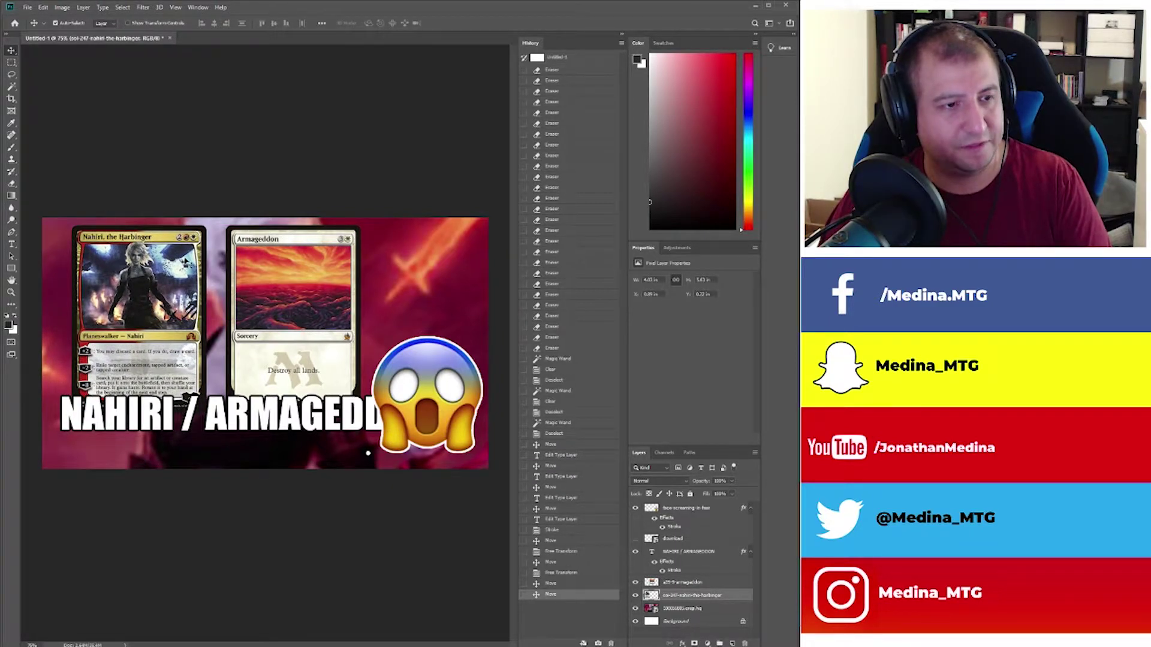
pyautogui.hotkey('ctrl', 't')
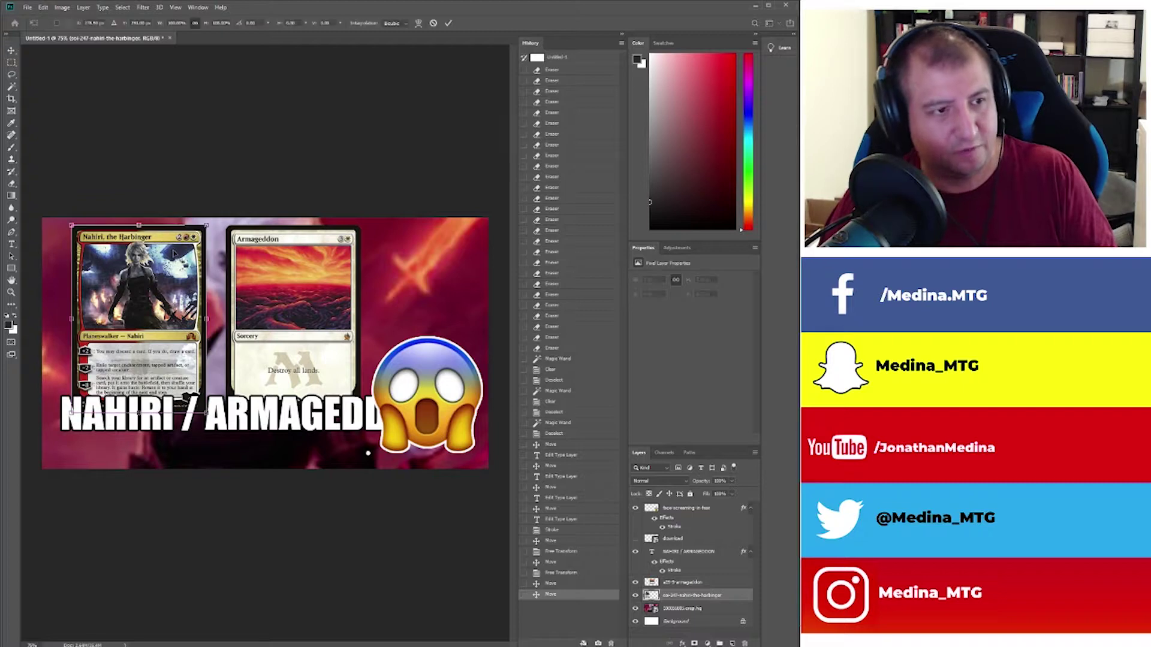
pyautogui.moveTo(220, 222); pyautogui.dragTo(212, 216)
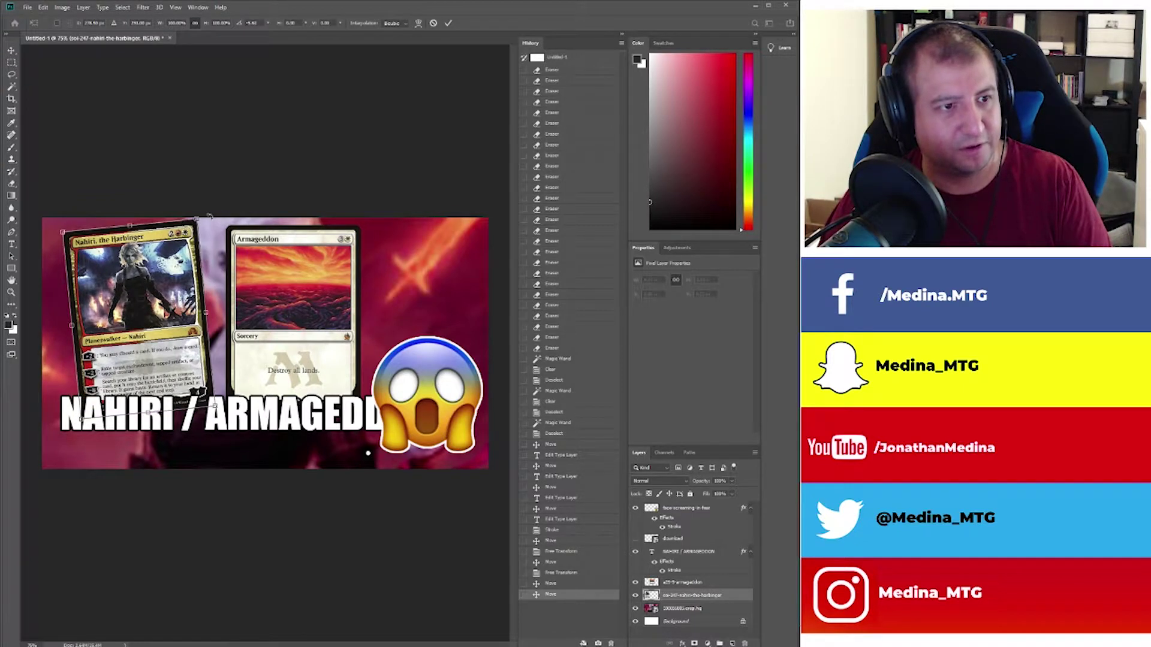
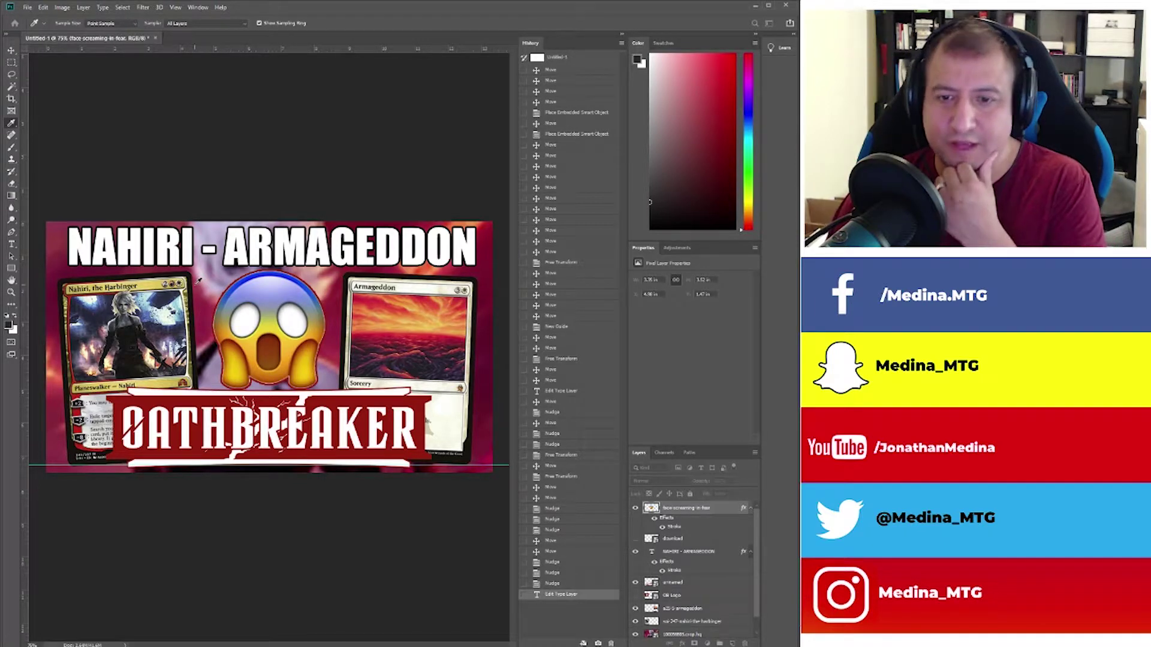
# Hide the screaming emoji layer to reveal the background art between the two cards.
pyautogui.press('h')
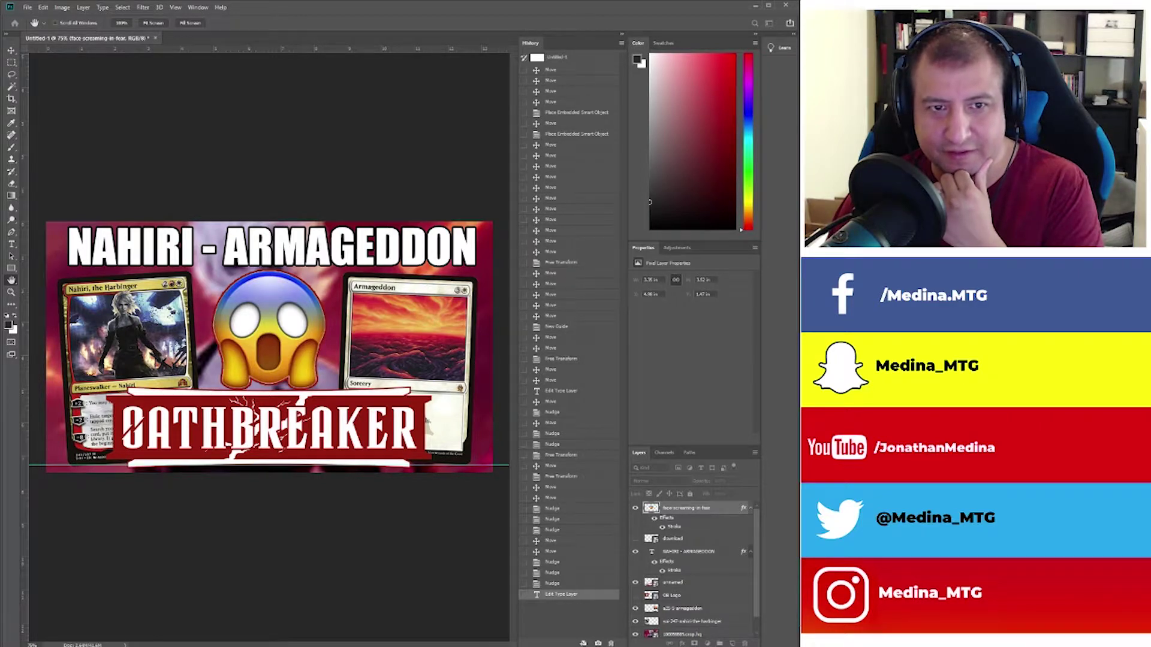
pyautogui.press('v')
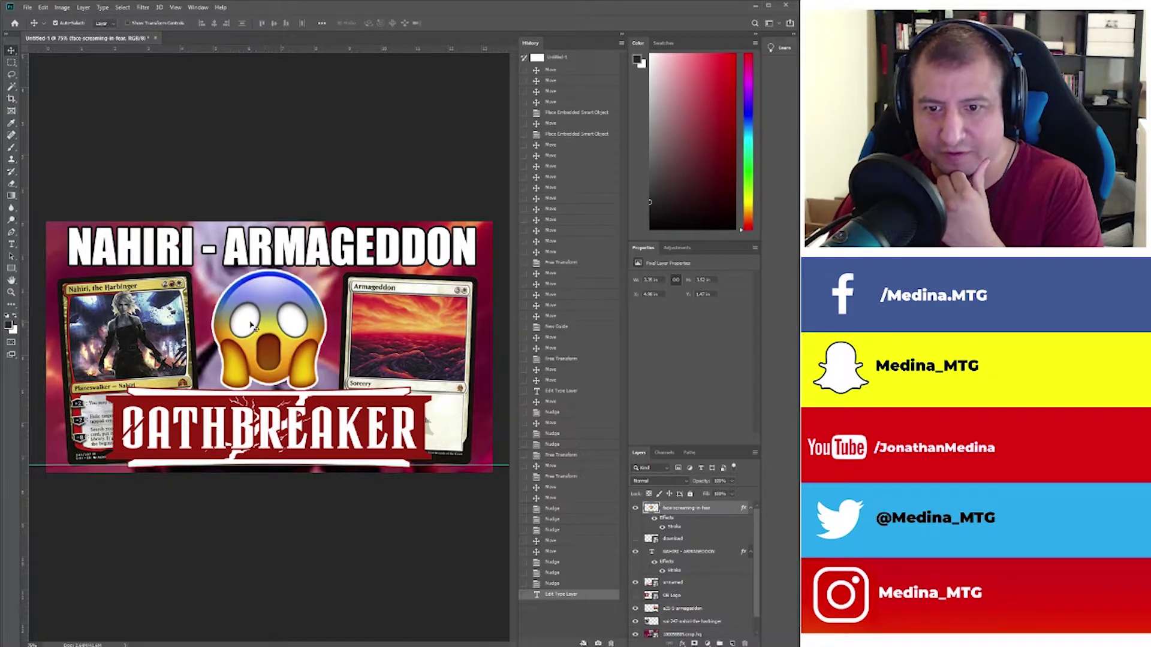
pyautogui.click(635, 508)
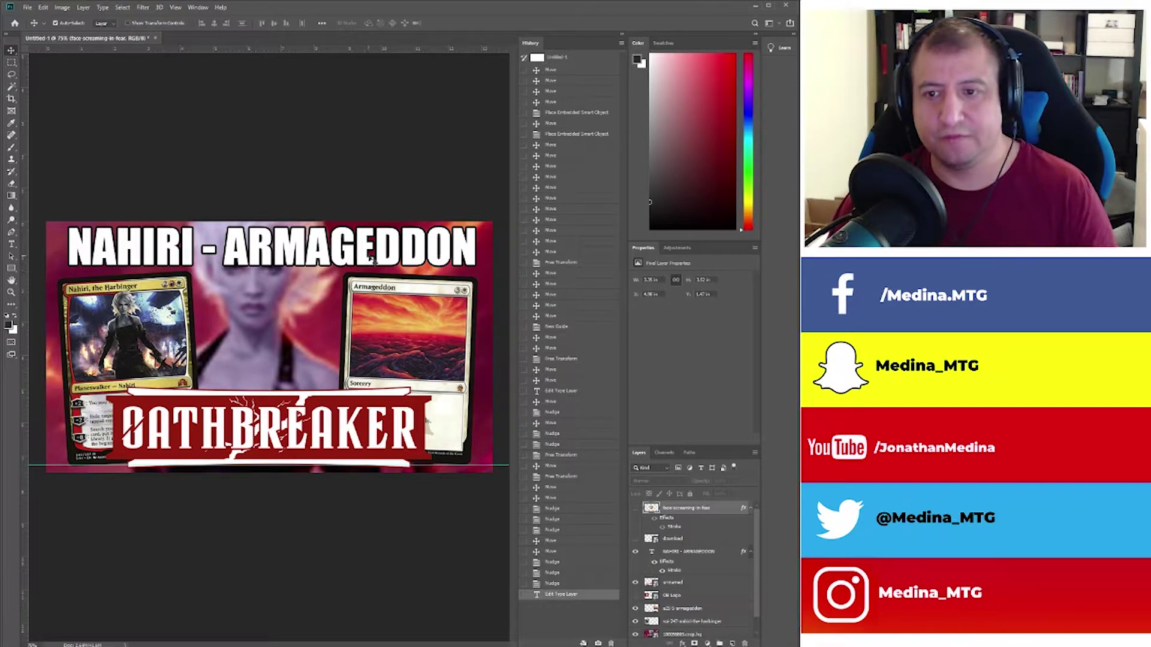
# Try recolouring the word ARMAGEDDON in the title with purple, yellow, orange and red tones sampled from the artwork, and return it to white.
pyautogui.click(300, 262)
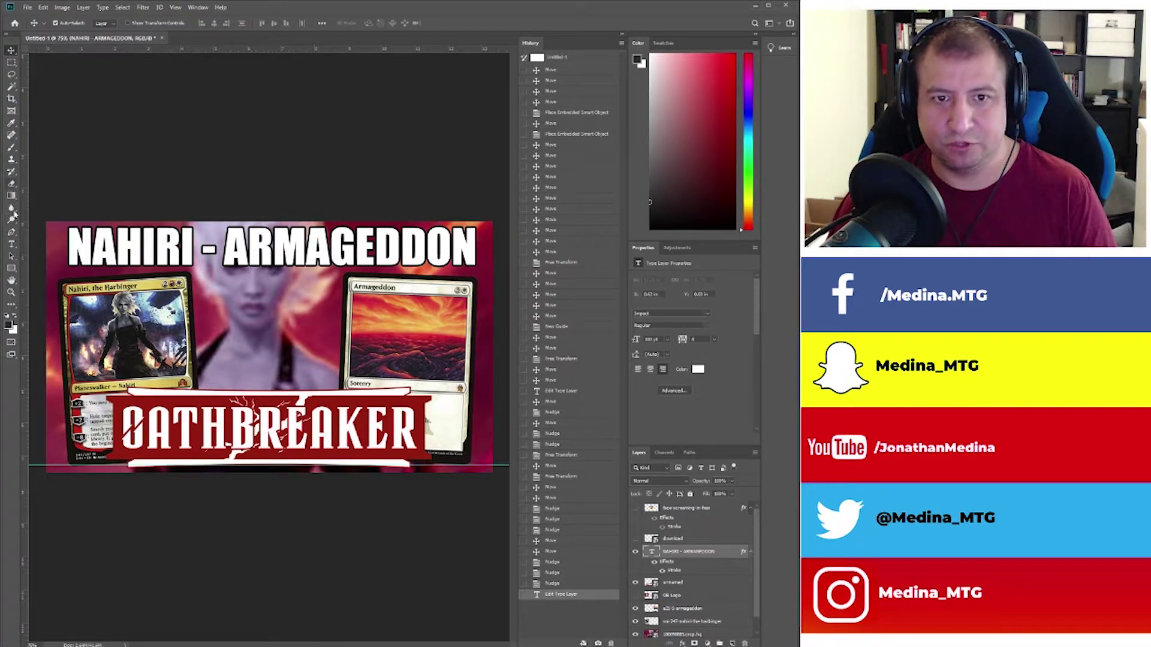
pyautogui.click(11, 244)
pyautogui.doubleClick(241, 238)
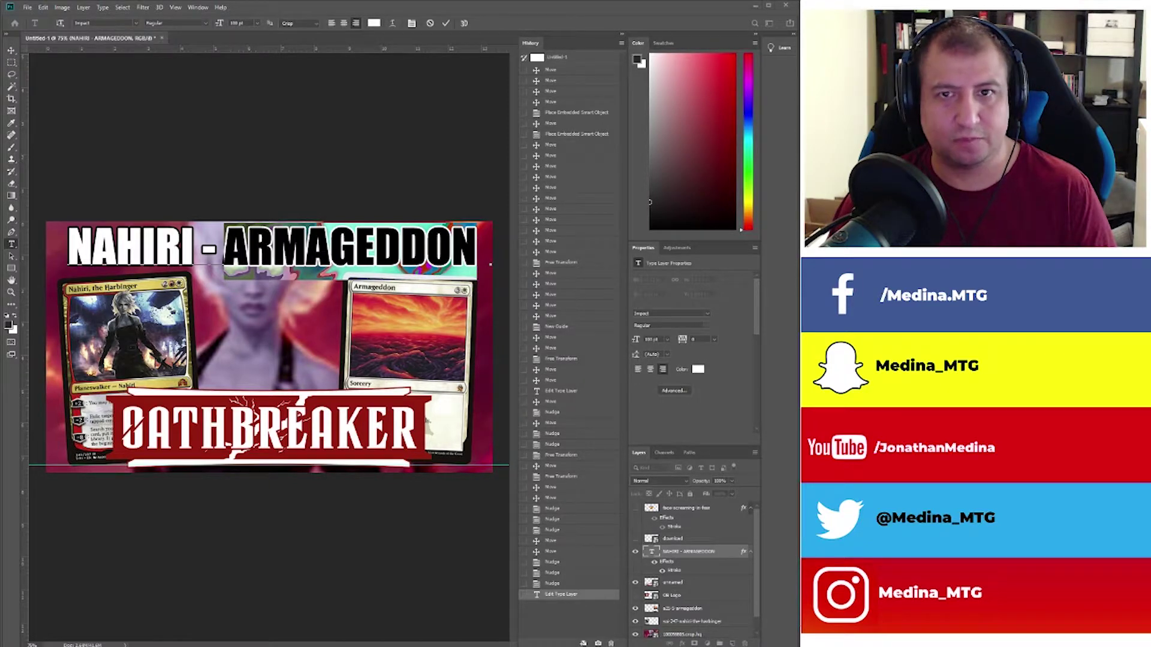
pyautogui.hotkey('ctrl', 'h')
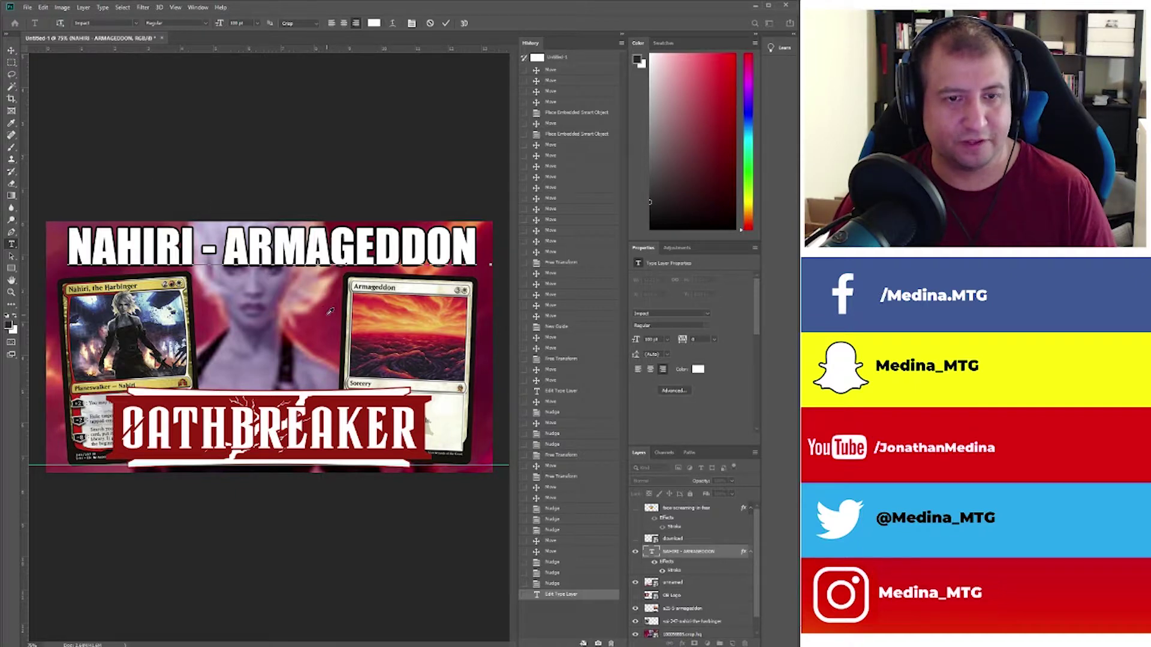
pyautogui.click(329, 313)
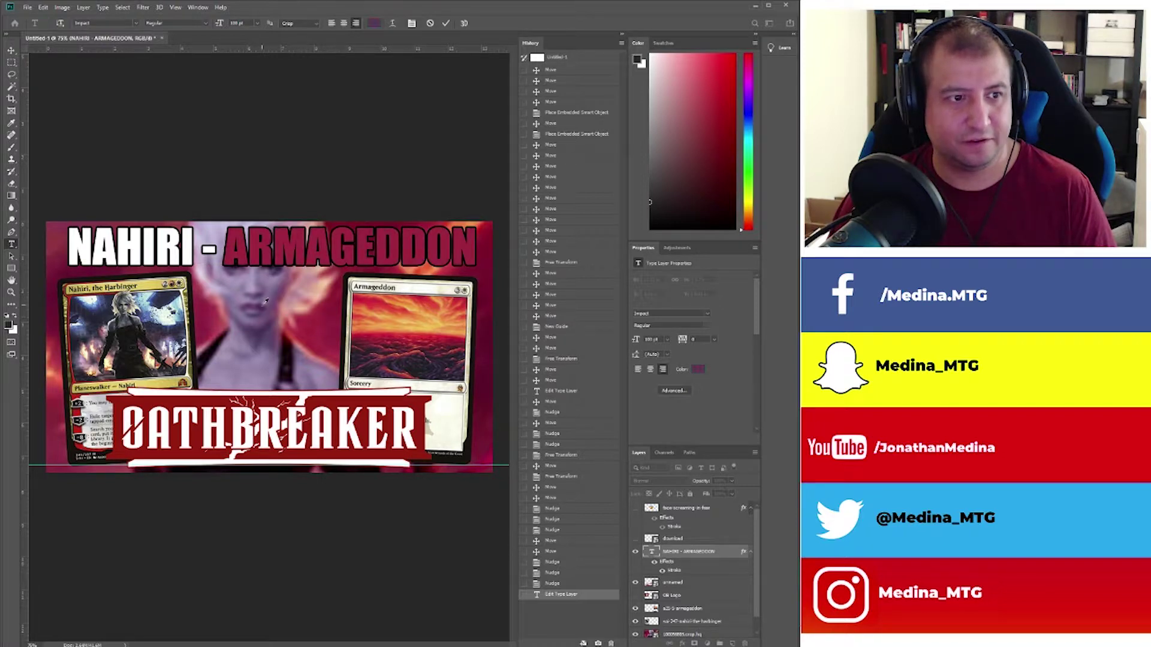
pyautogui.click(243, 346)
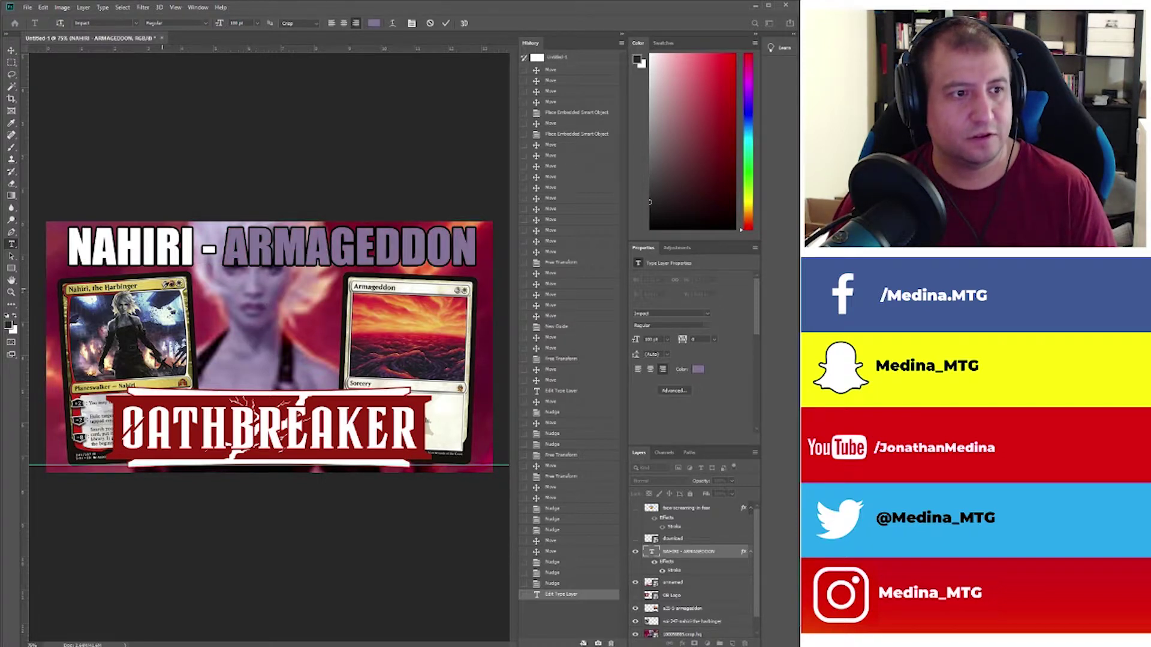
pyautogui.click(147, 281)
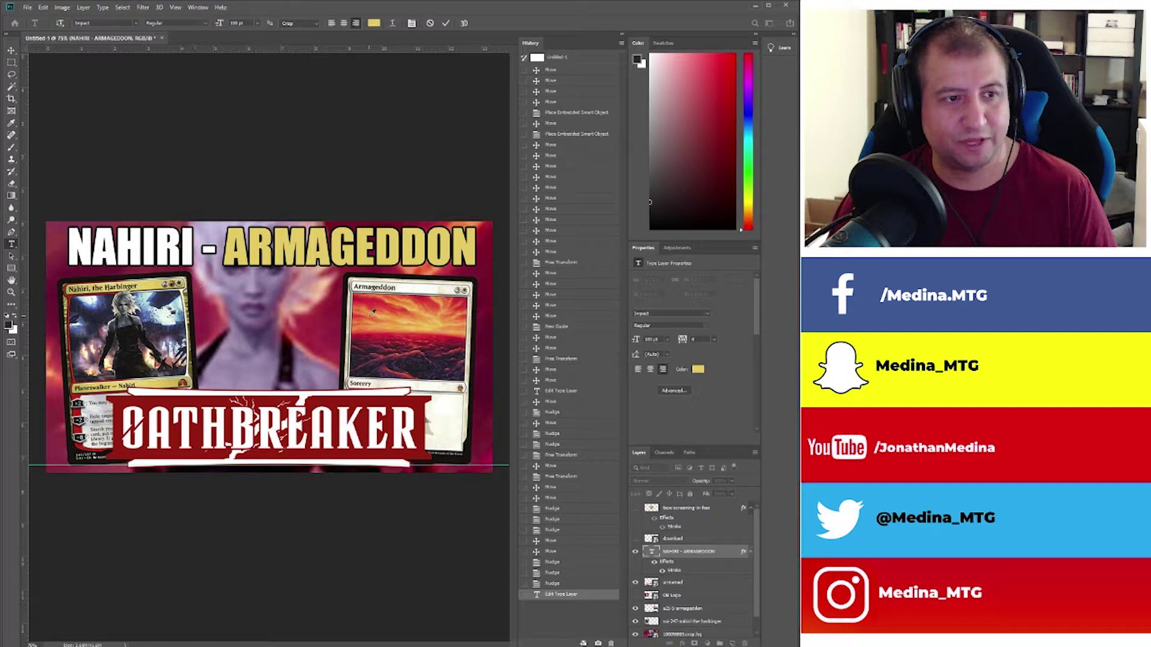
pyautogui.click(373, 315)
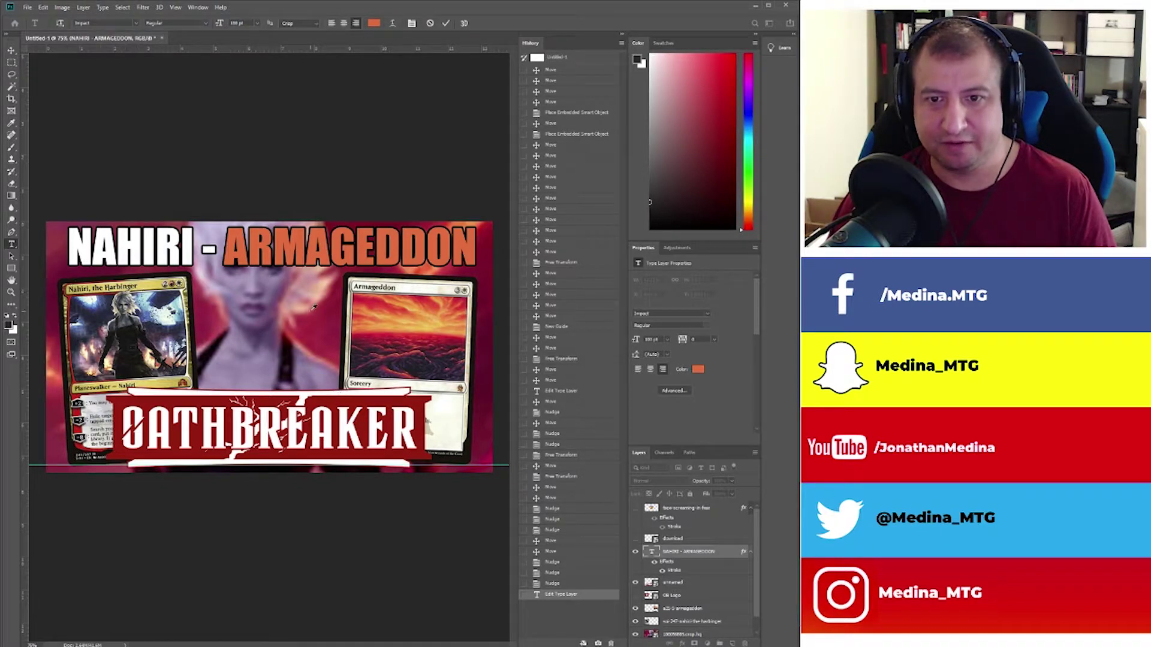
pyautogui.click(312, 308)
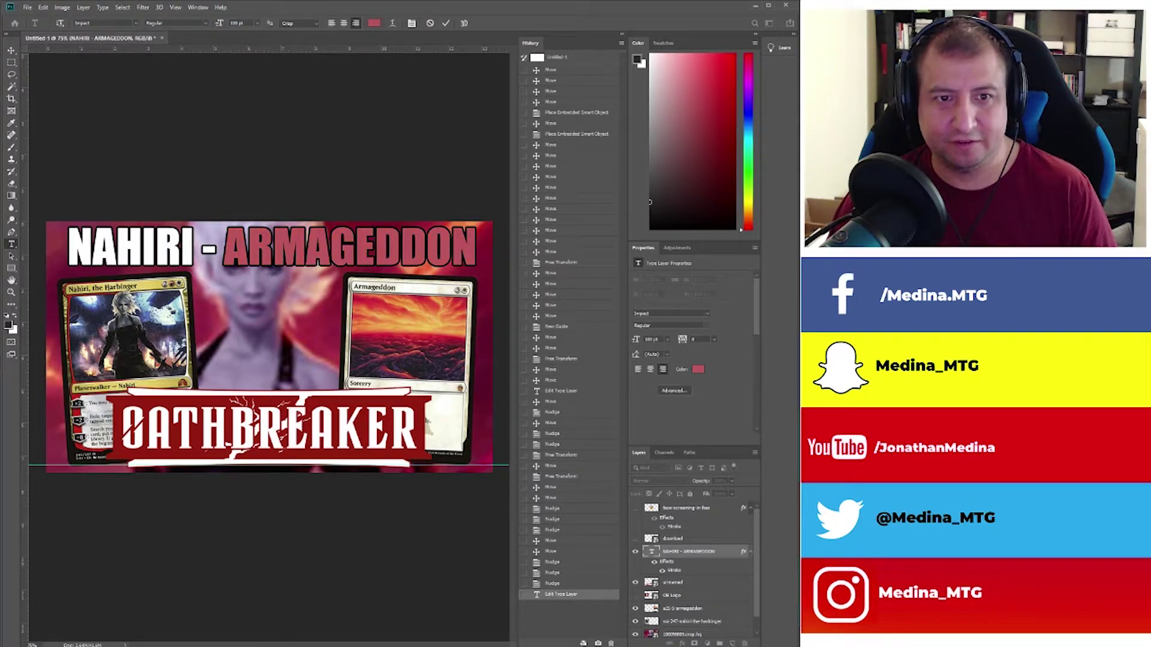
pyautogui.click(509, 324)
pyautogui.click(357, 160)
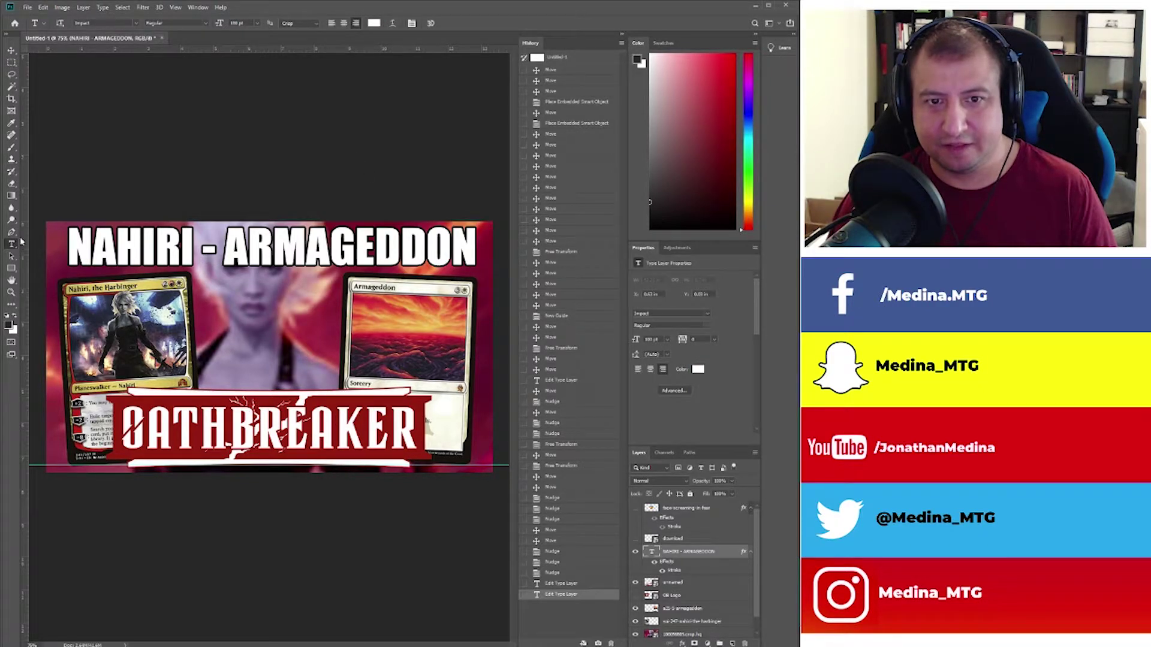
# Switch to the Paint Bucket tool and rasterize the OATHBREAKER banner's smart object layer for filling.
pyautogui.click(12, 149)
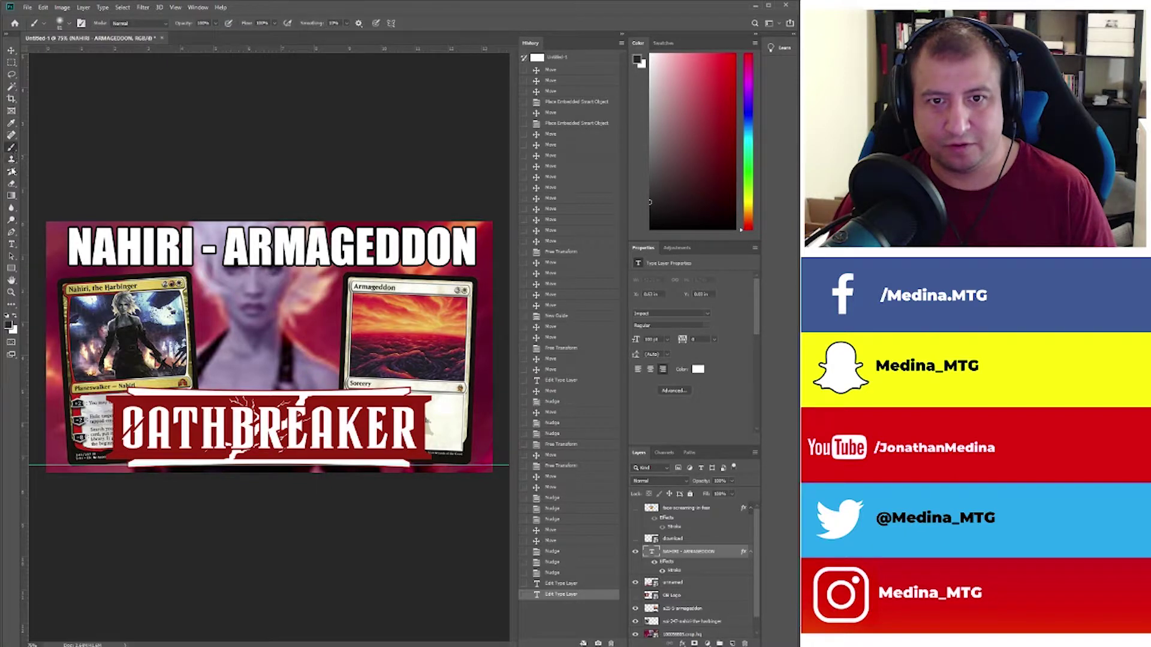
pyautogui.click(11, 159)
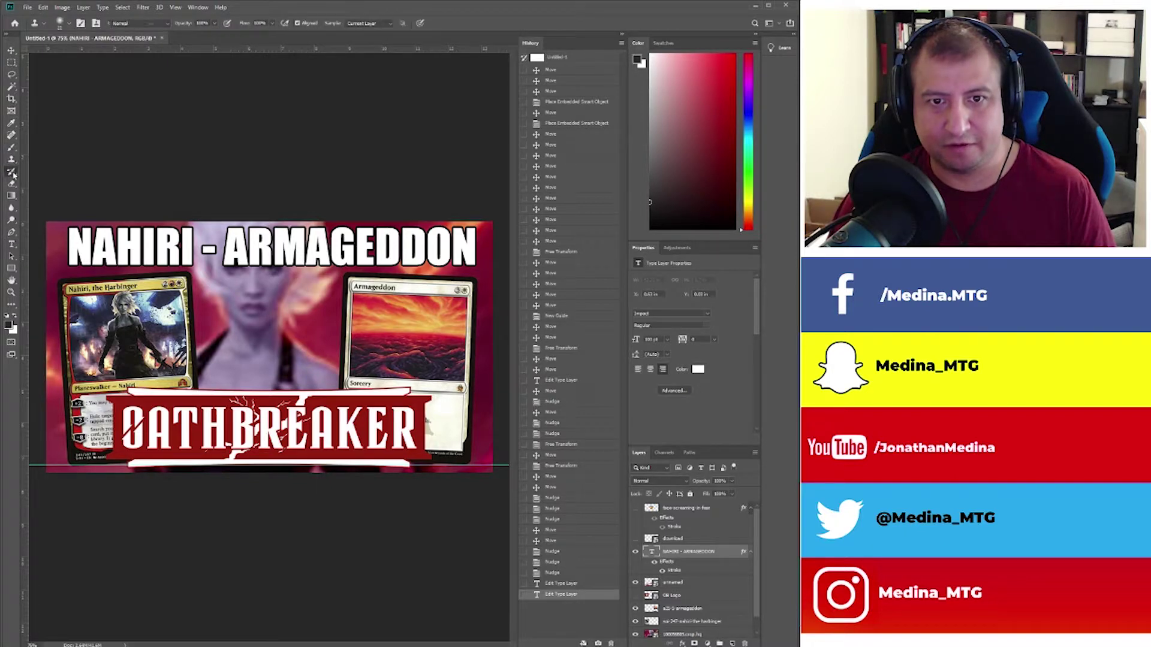
pyautogui.click(12, 172)
pyautogui.click(12, 184)
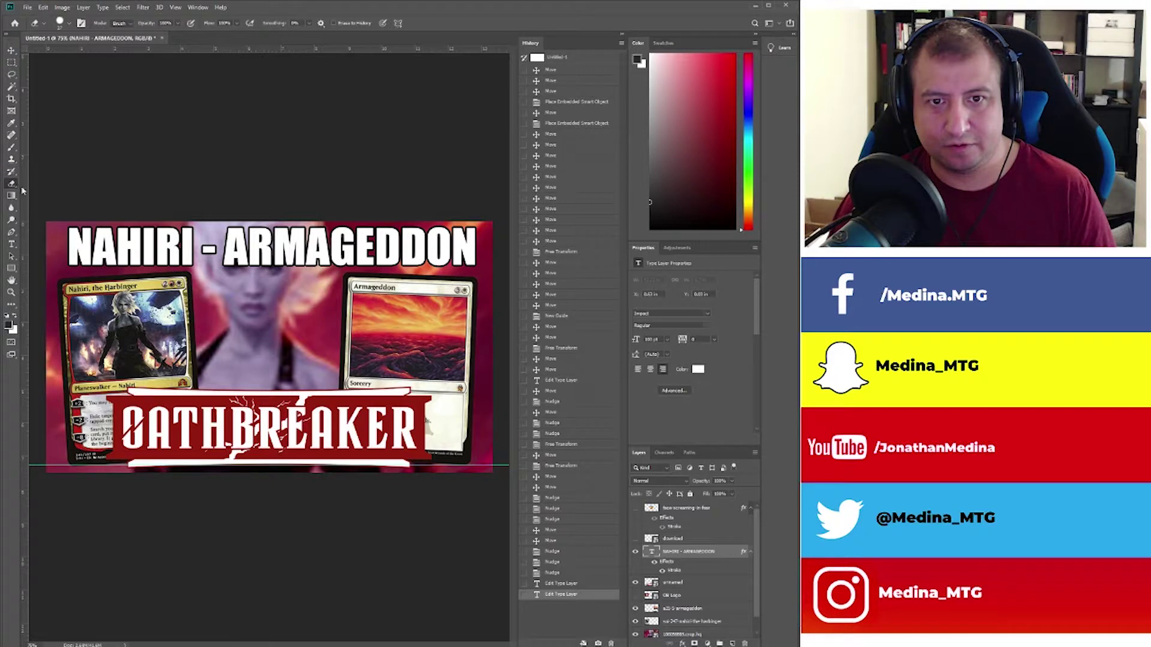
pyautogui.click(11, 196)
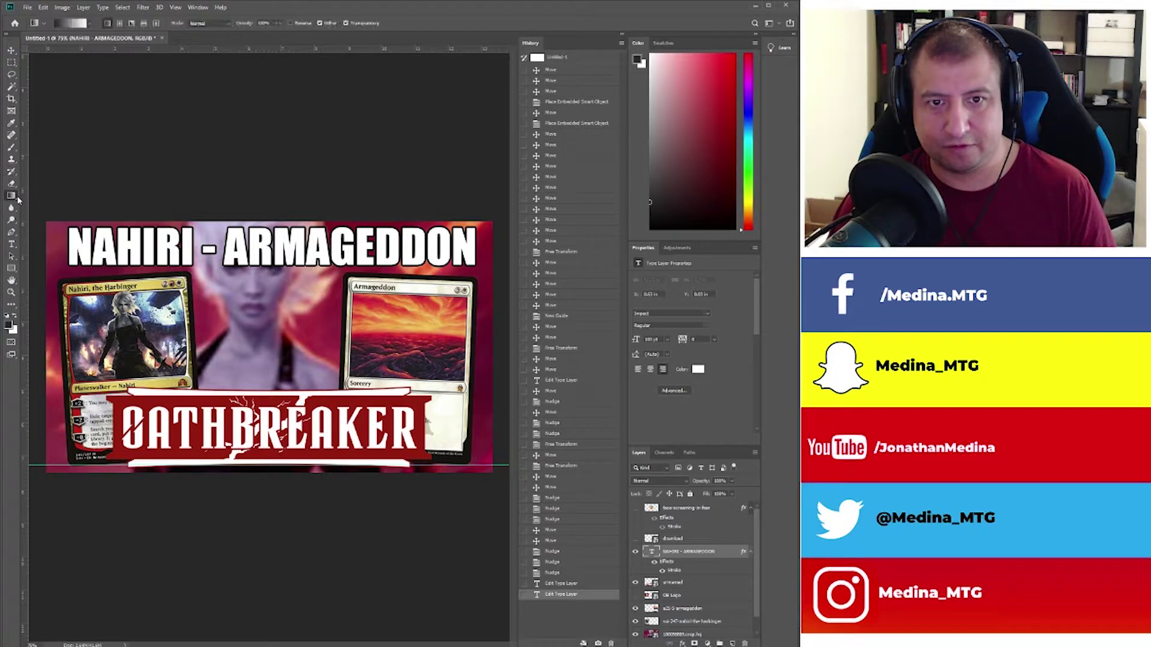
pyautogui.hotkey('shift', 'g')
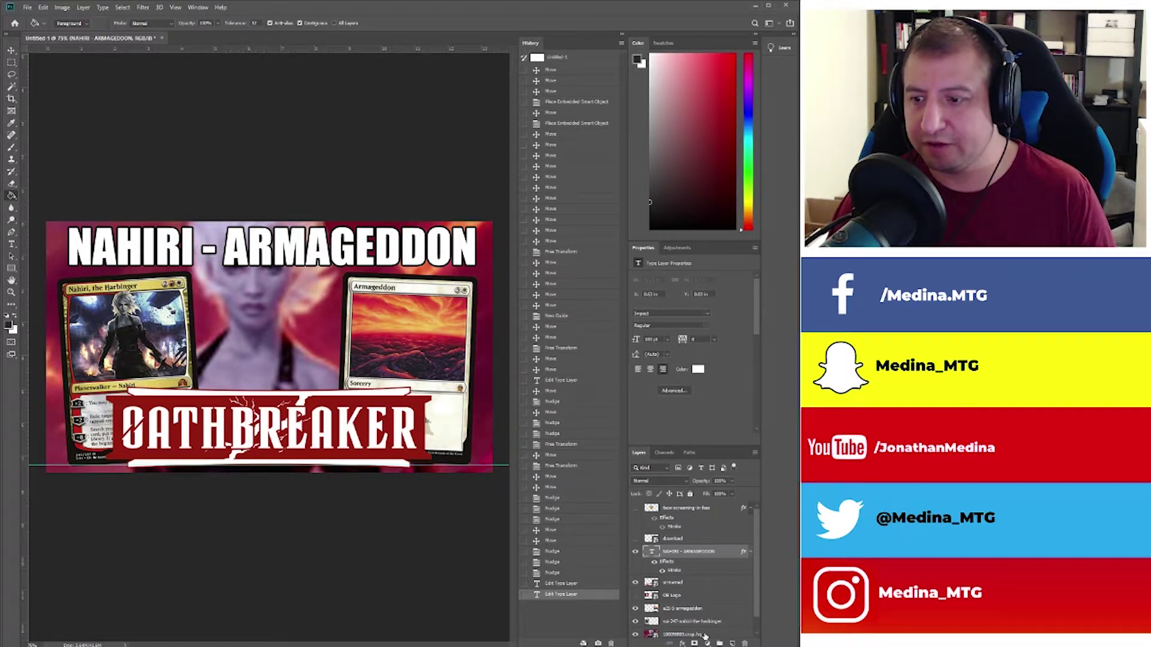
pyautogui.scroll(-1, 690, 608)
pyautogui.click(685, 567)
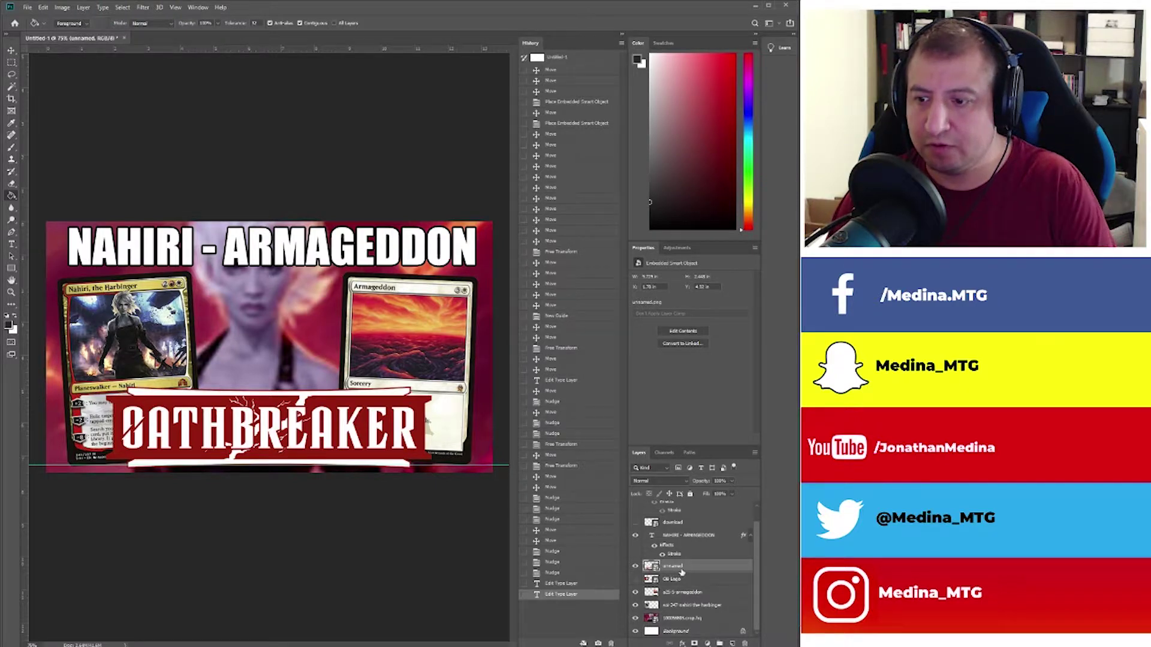
pyautogui.click(711, 341)
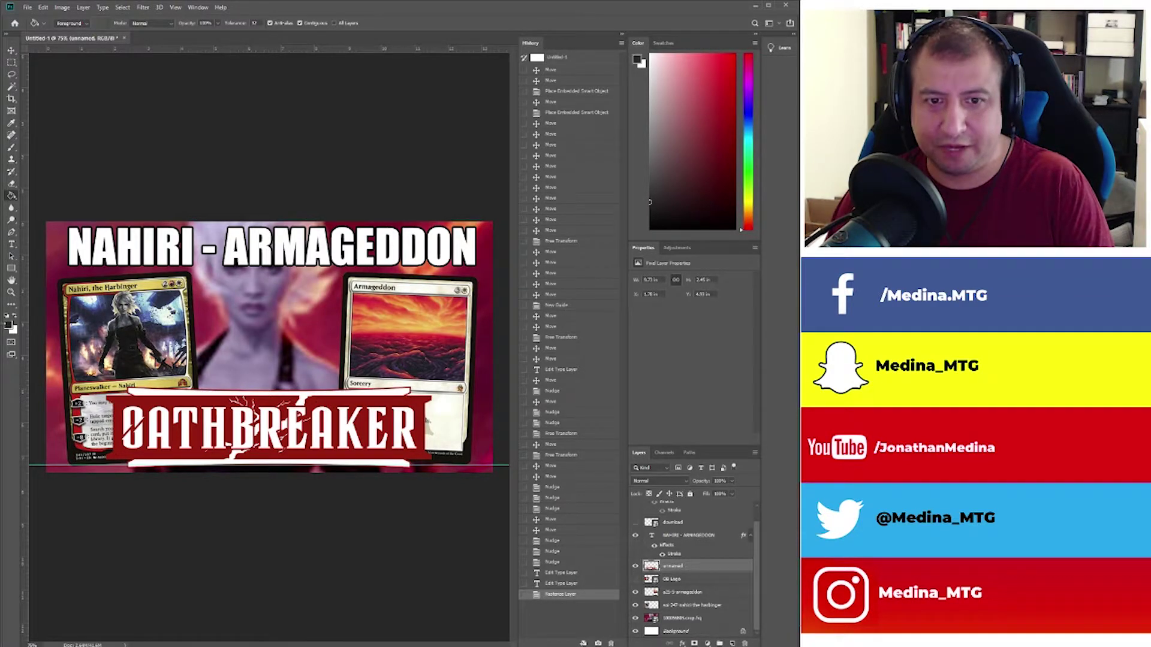
# Try filling the OATHBREAKER banner's white upper border with black and a sampled dark crimson, and its red area with the crimson, undoing each fill.
pyautogui.click(196, 400)
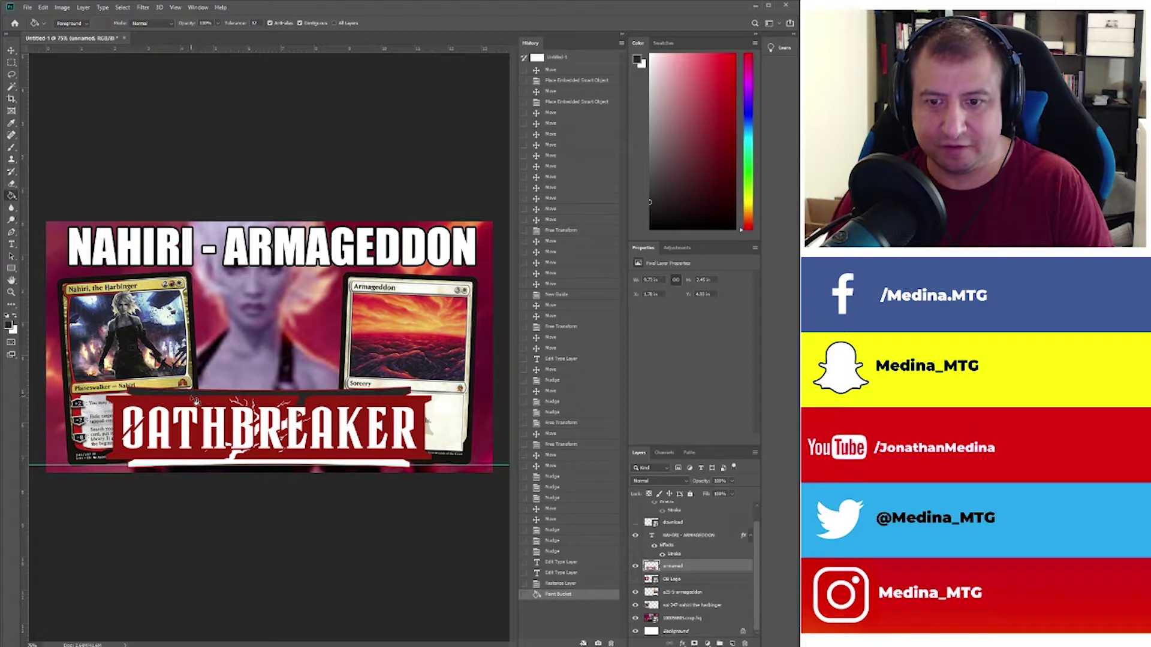
pyautogui.hotkey('ctrl', 'z')
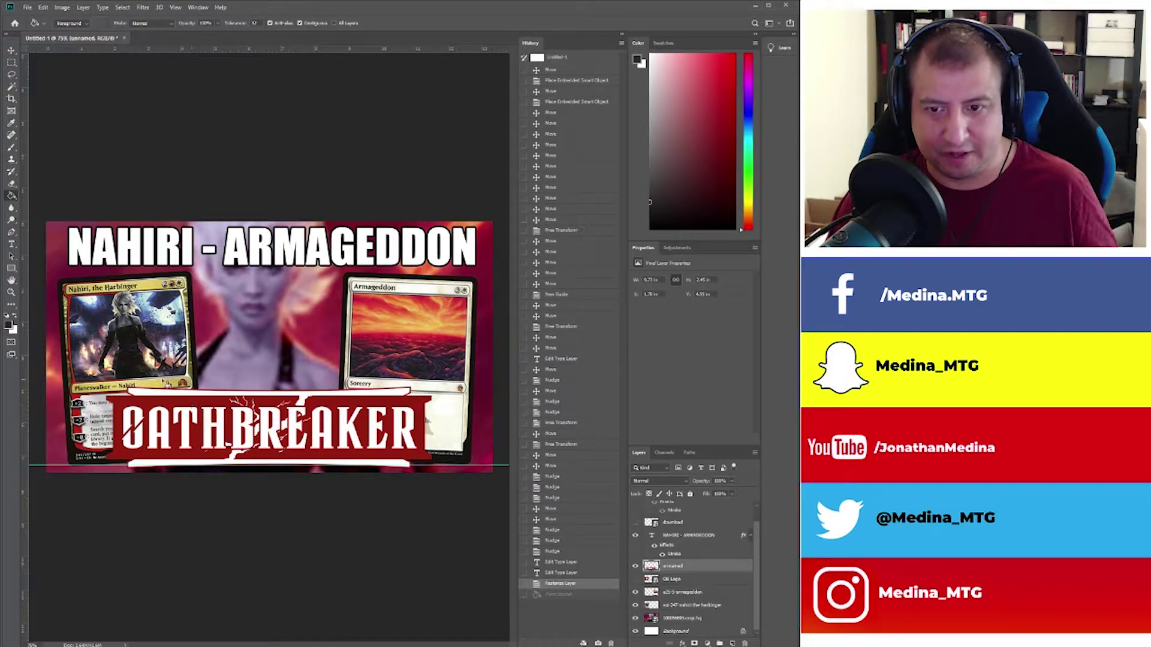
pyautogui.press('i')
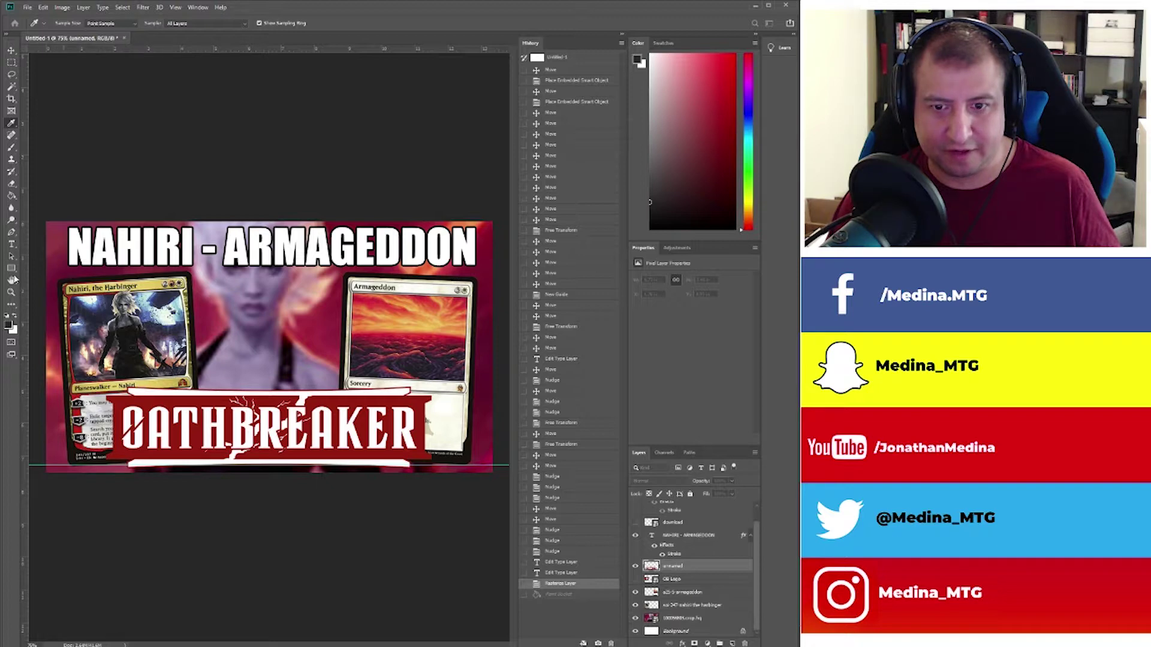
pyautogui.click(173, 412)
pyautogui.press('g')
pyautogui.click(169, 397)
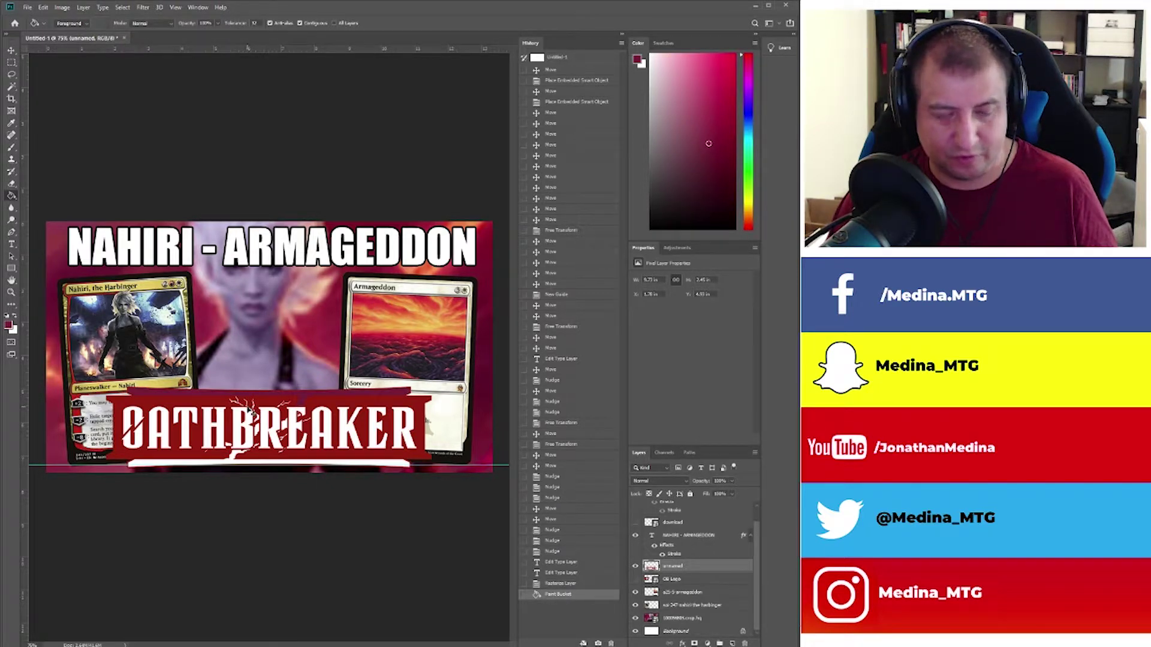
pyautogui.hotkey('ctrl', 'z')
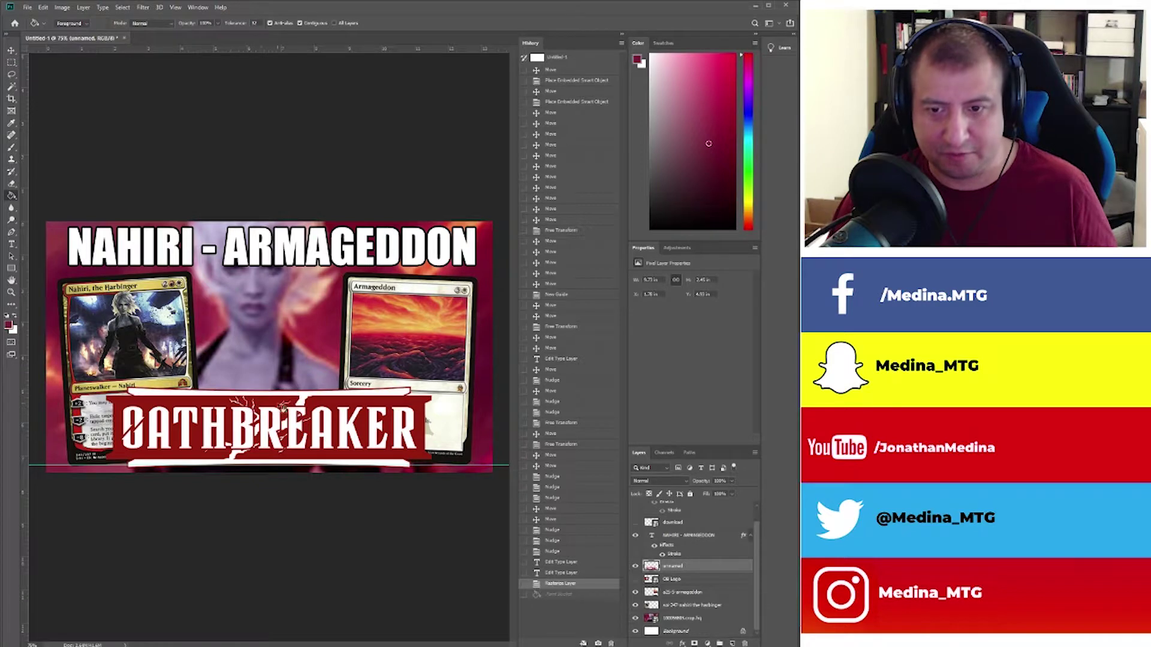
pyautogui.click(340, 429)
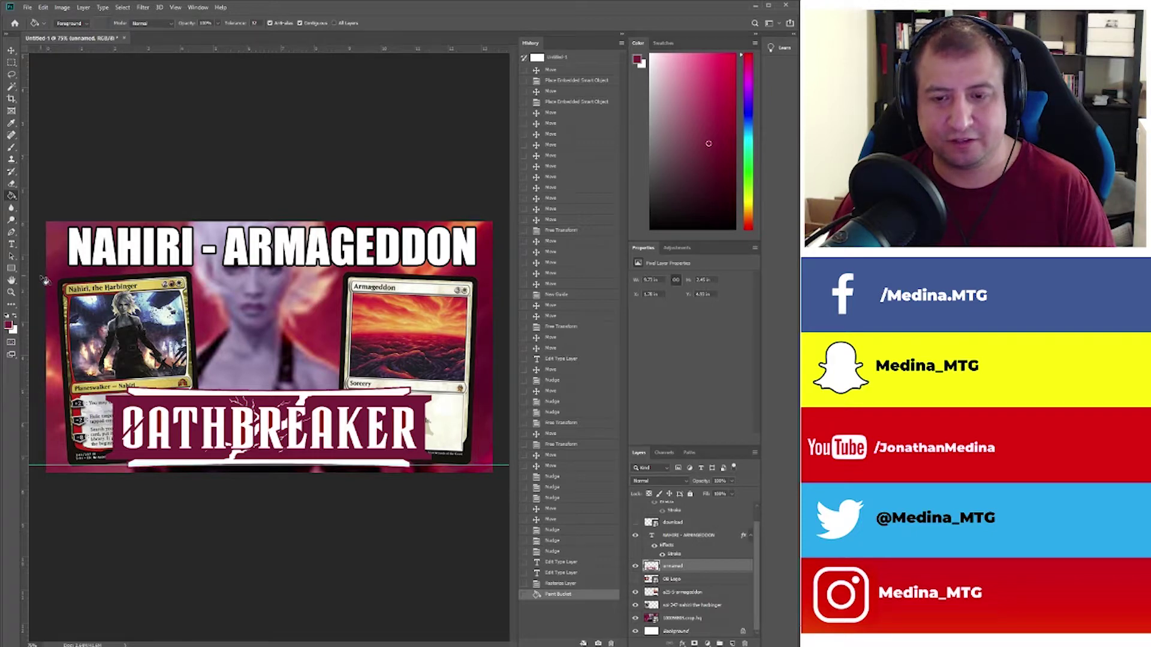
pyautogui.hotkey('ctrl', 'z')
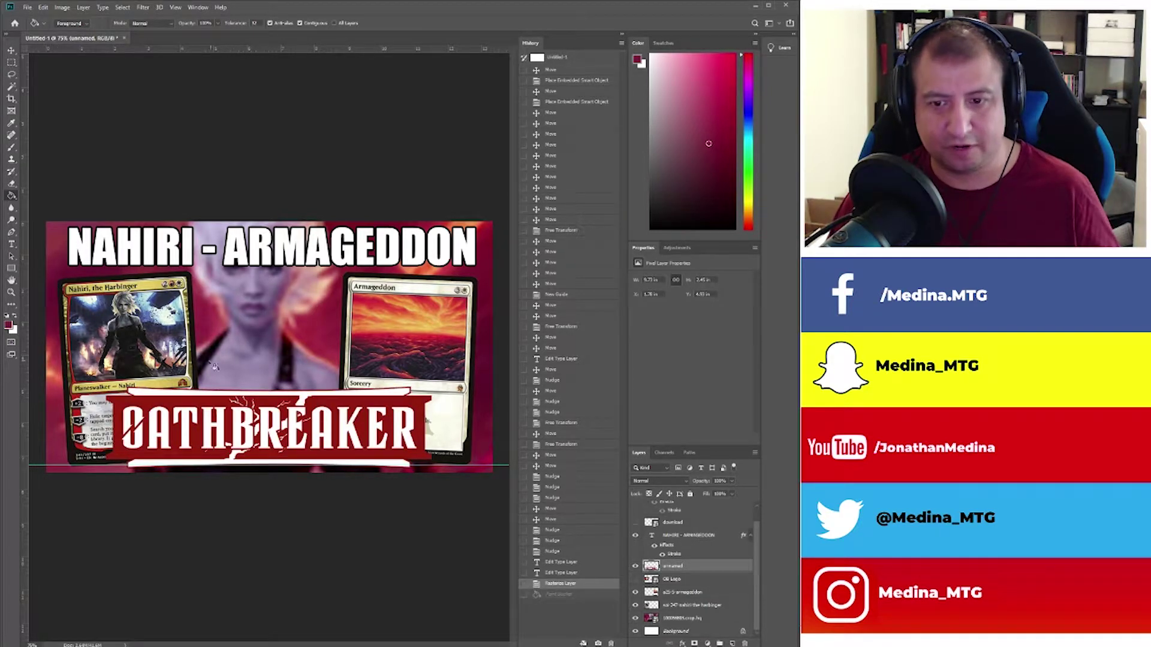
# Sample a brighter crimson from the artwork and fill the OATHBREAKER banner's red areas with it, including the small gaps around the letters.
pyautogui.press('i')
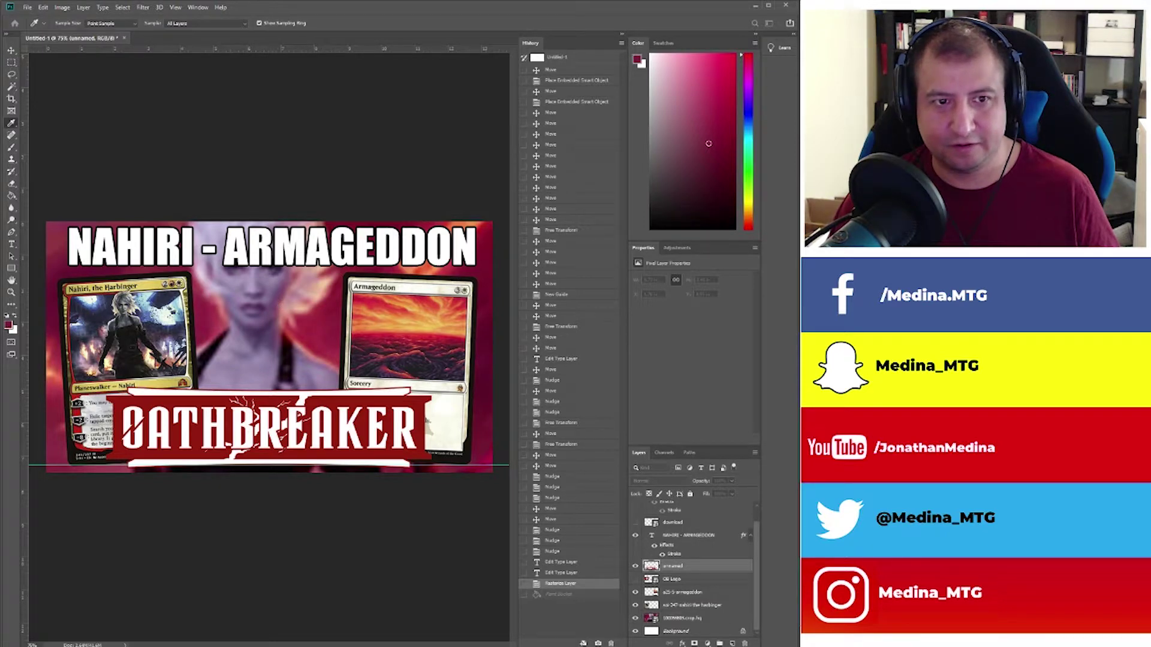
pyautogui.click(210, 426)
pyautogui.press('g')
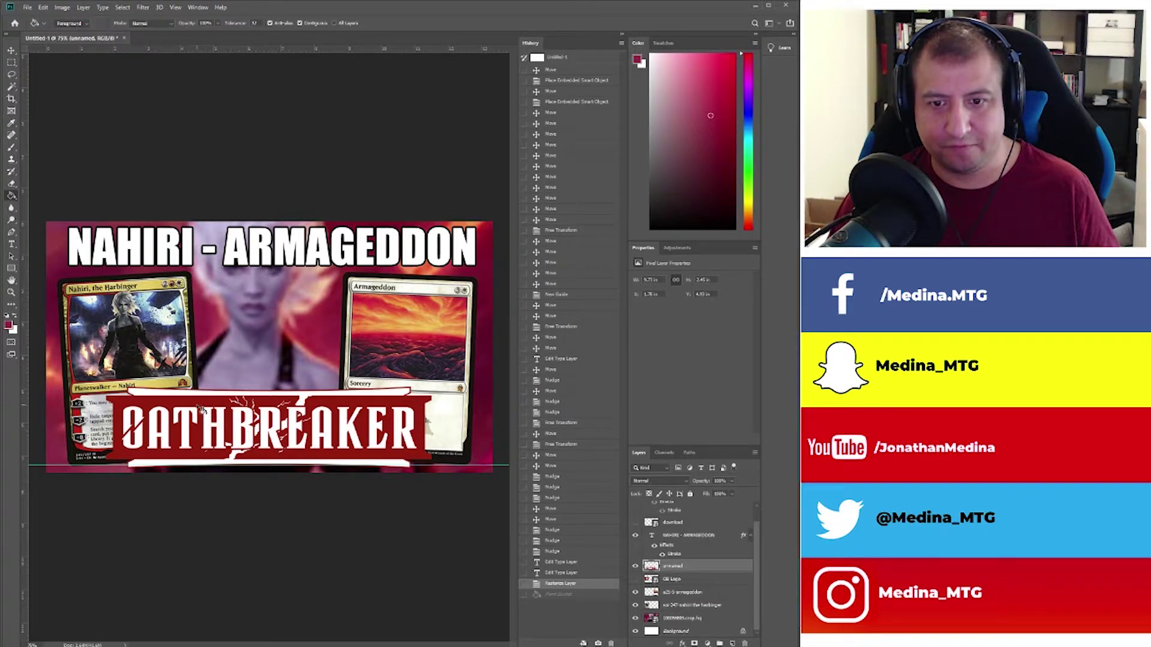
pyautogui.click(196, 408)
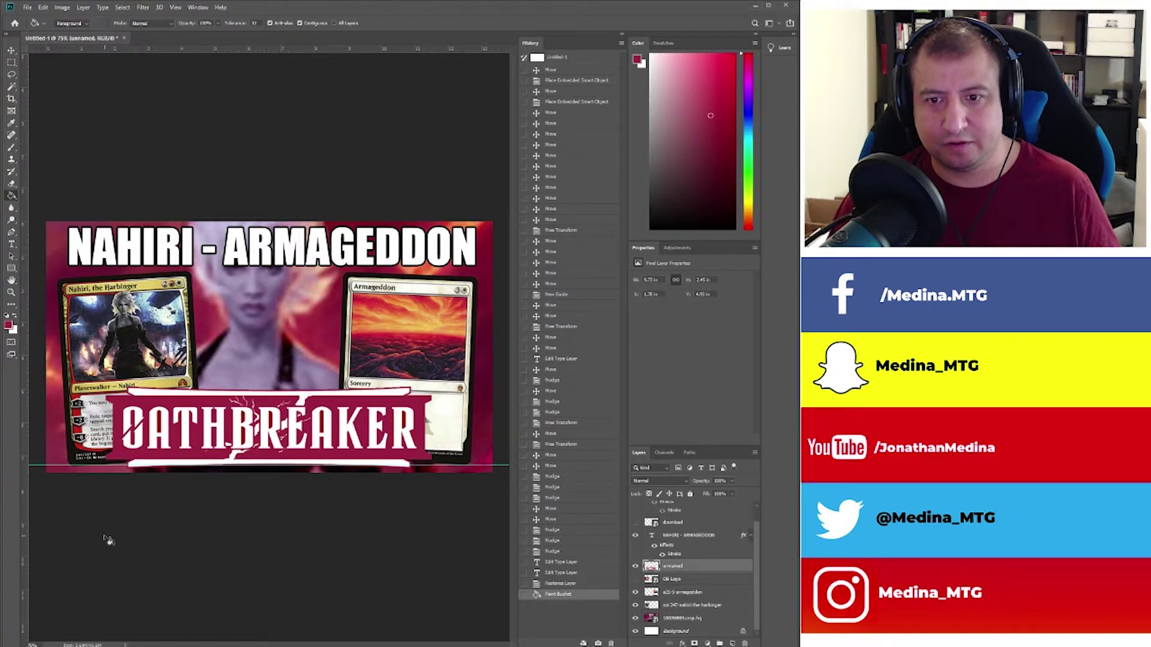
pyautogui.click(245, 424)
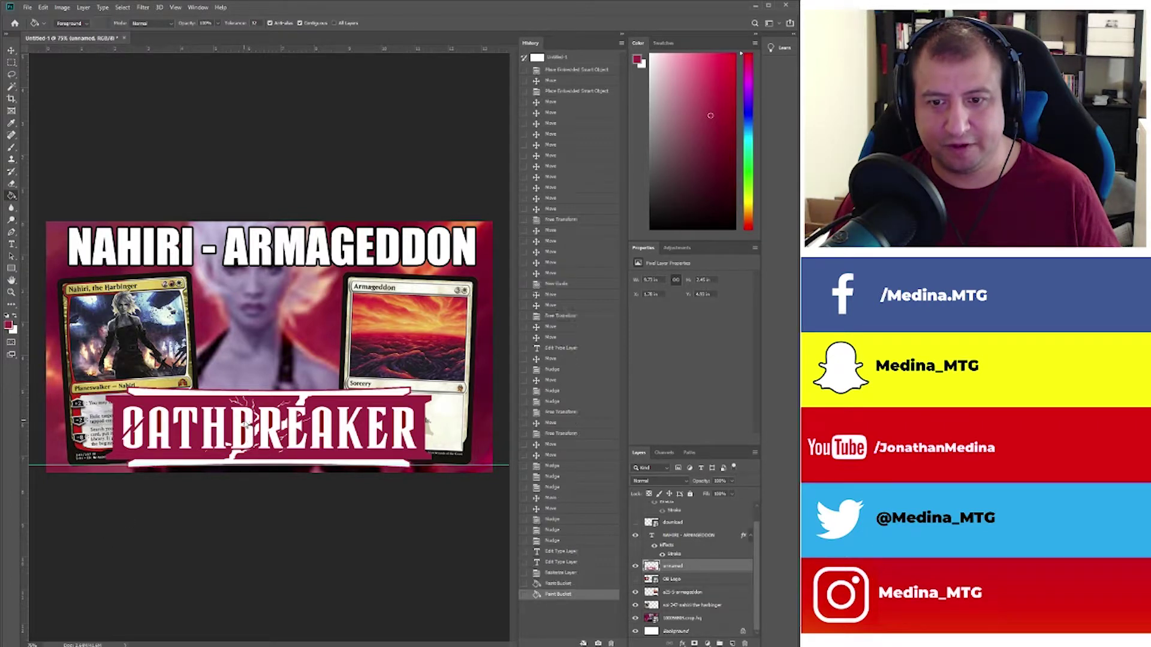
pyautogui.click(248, 446)
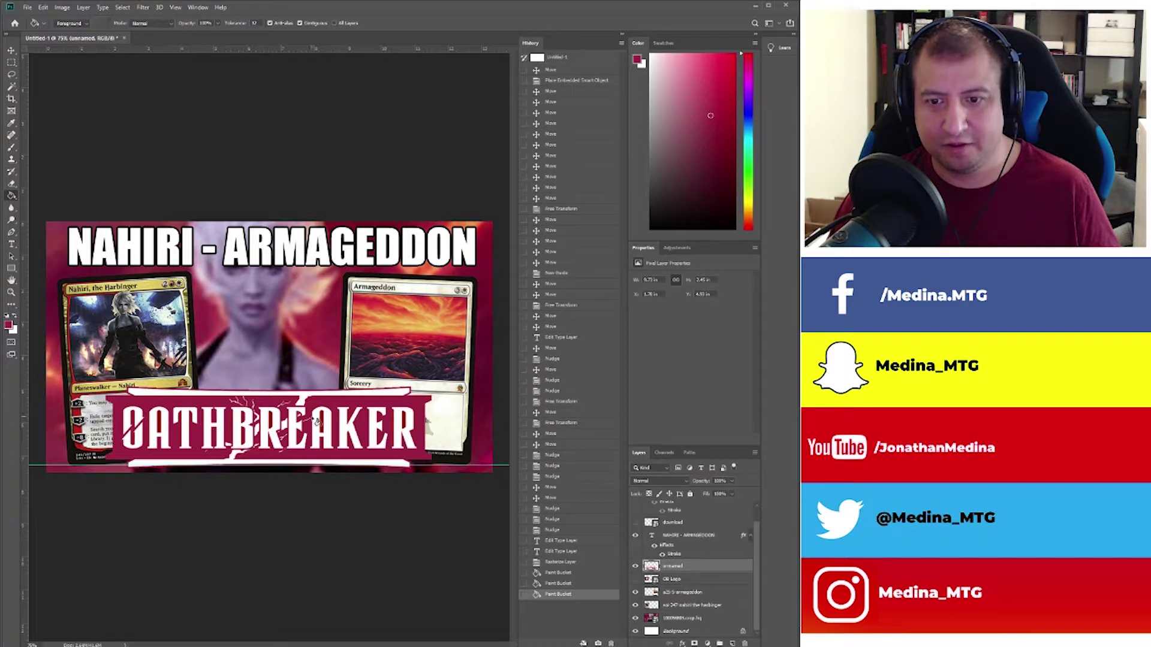
pyautogui.click(303, 457)
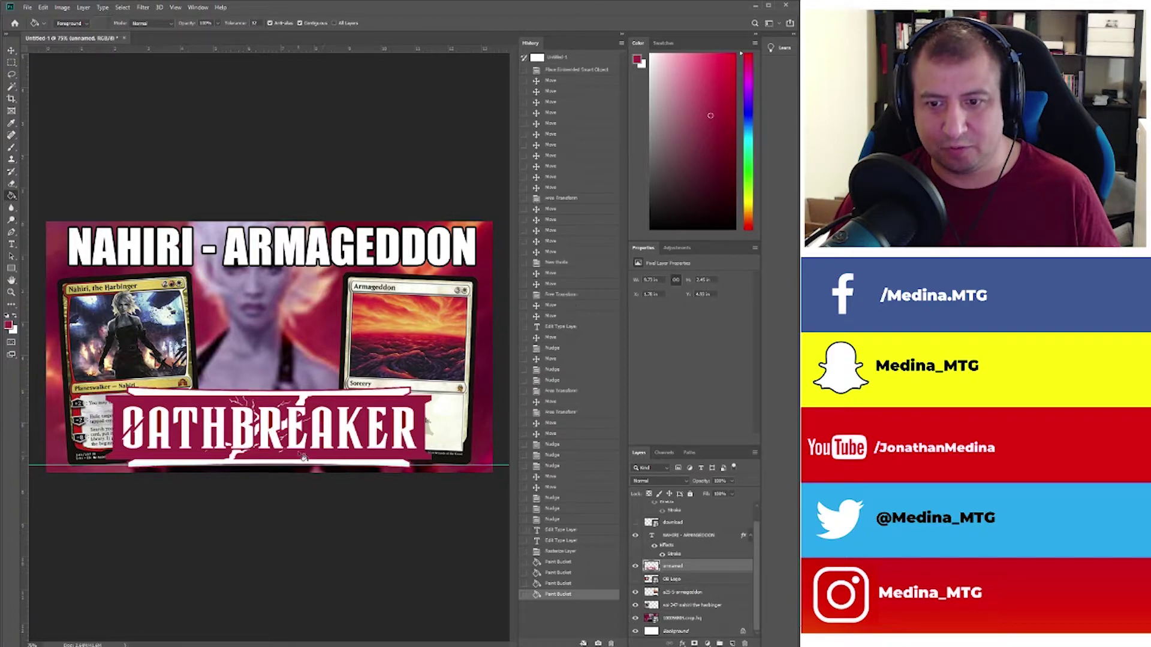
pyautogui.click(276, 425)
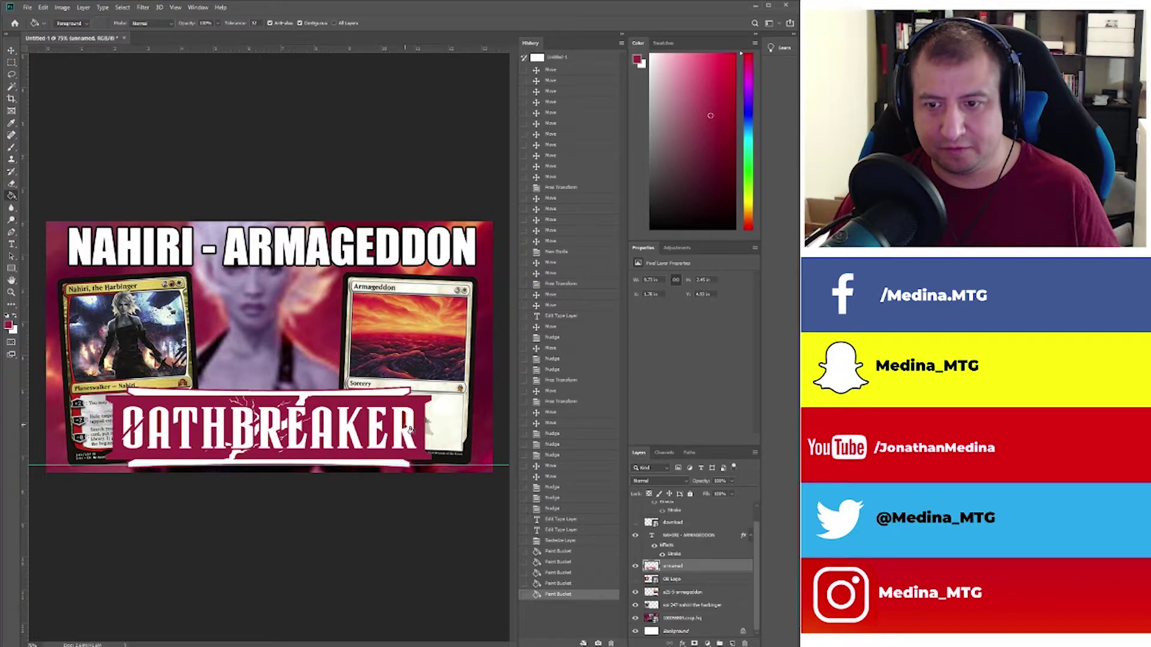
pyautogui.click(416, 473)
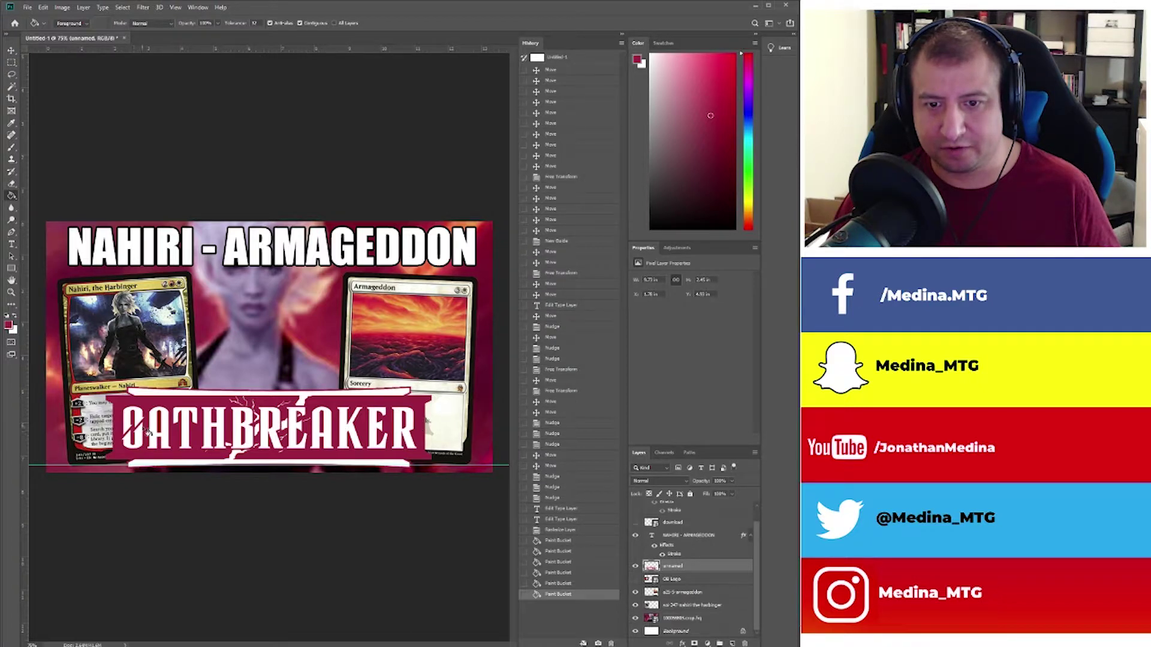
pyautogui.click(160, 443)
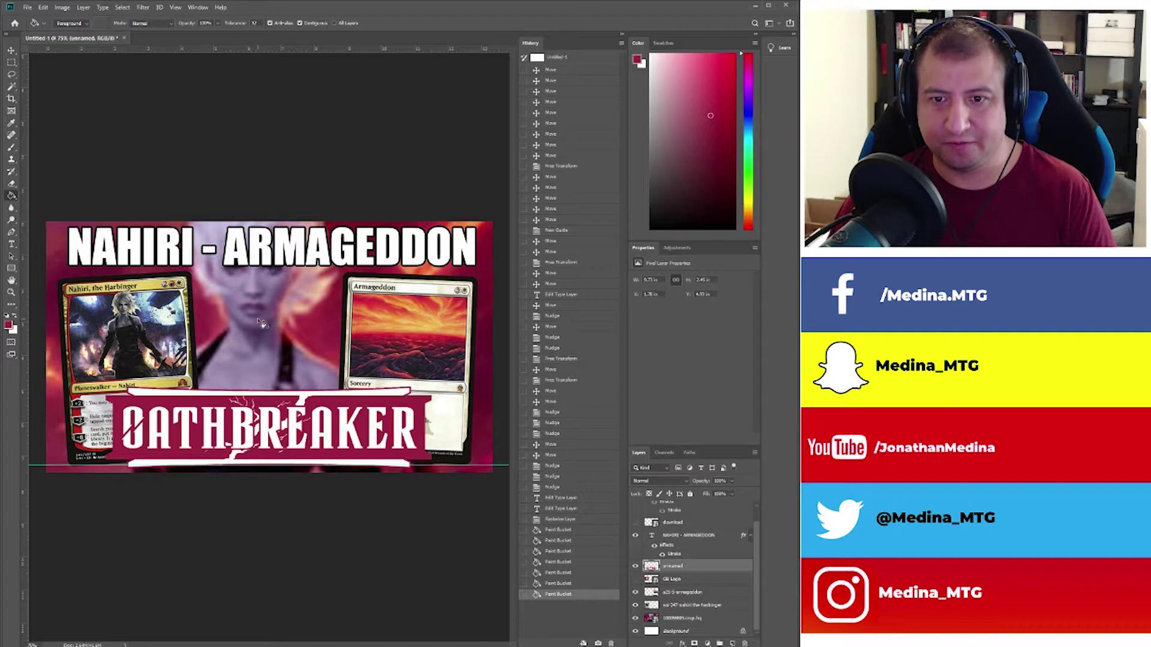
# Move the Armageddon card across the canvas so it partly overlaps the Nahiri card.
pyautogui.click(11, 50)
pyautogui.moveTo(384, 337); pyautogui.dragTo(216, 327)
# Replace the NAHIRI - ARMAGEDDON title text with STAX.
pyautogui.click(256, 257)
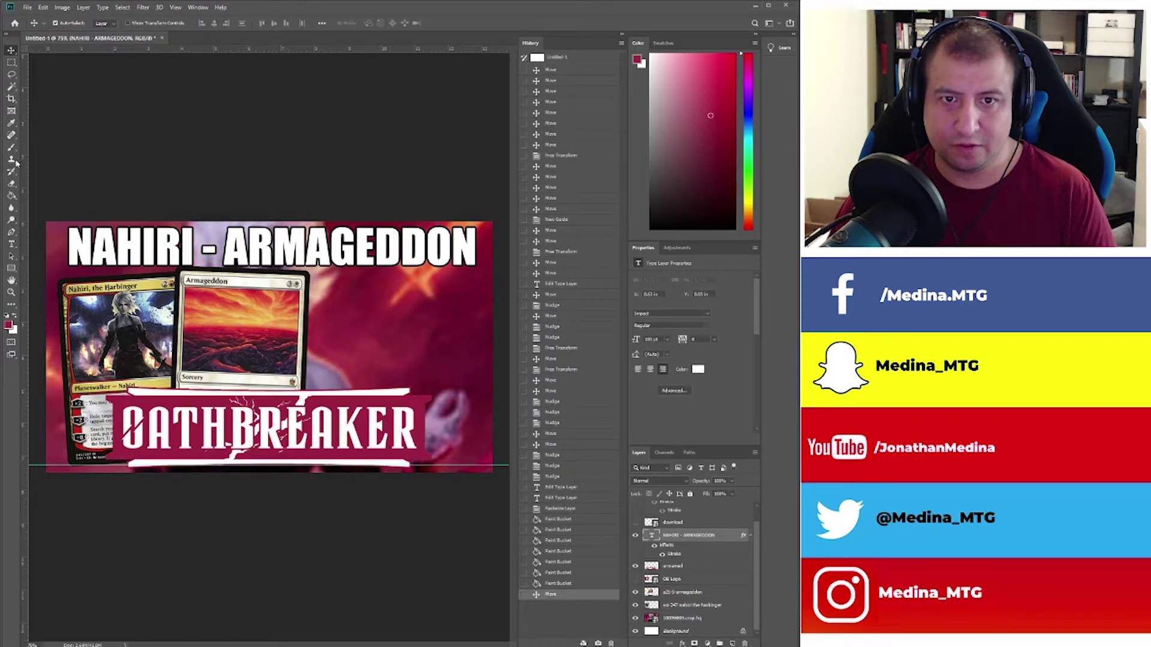
pyautogui.click(12, 244)
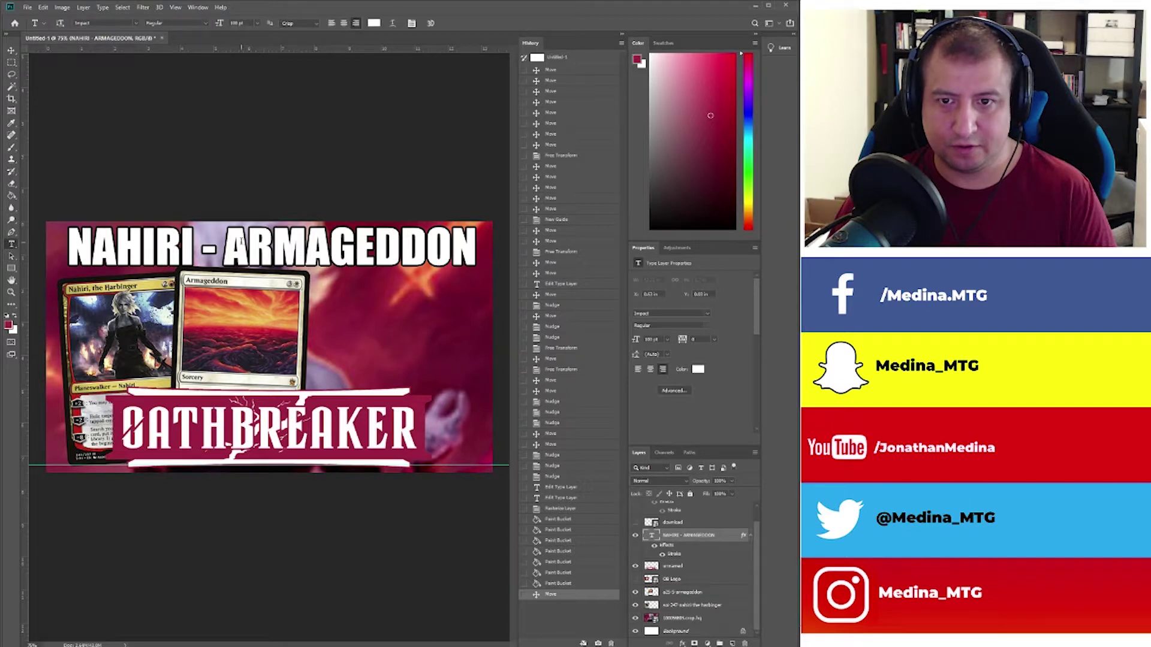
pyautogui.doubleClick(420, 247)
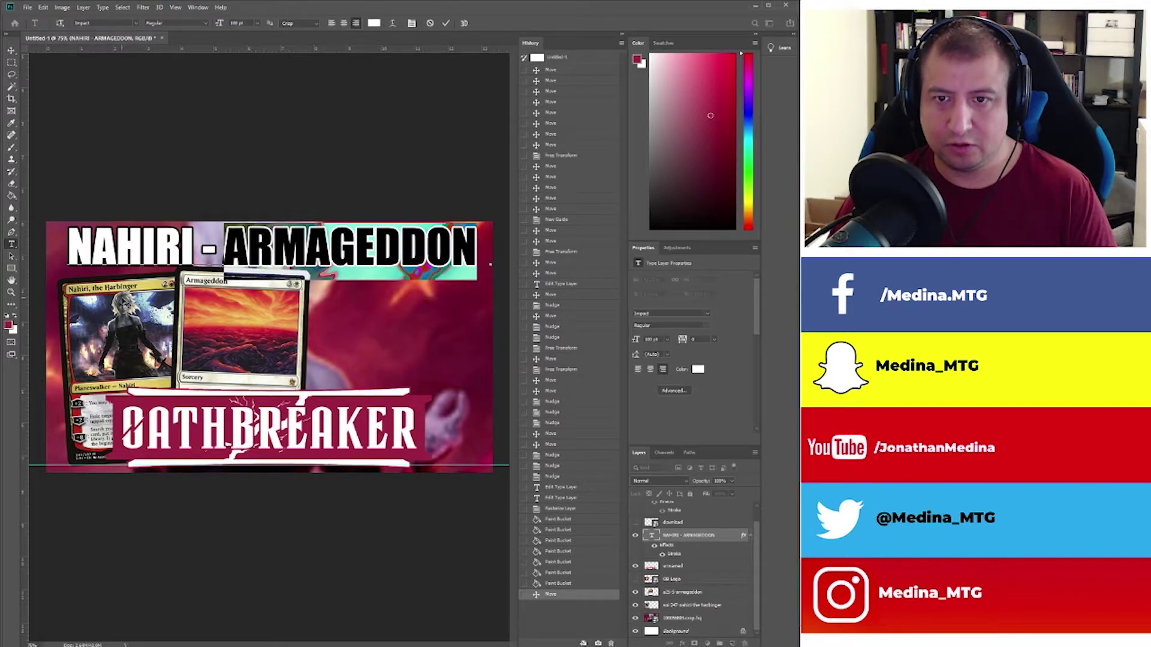
pyautogui.tripleClick(146, 245)
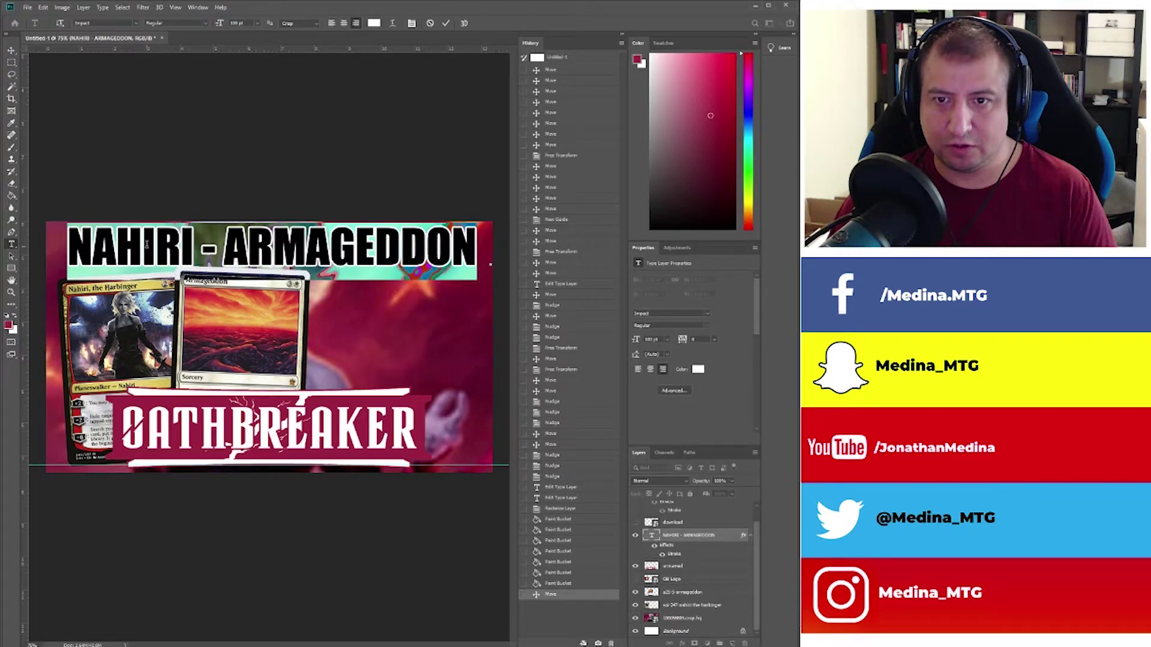
pyautogui.click(287, 248)
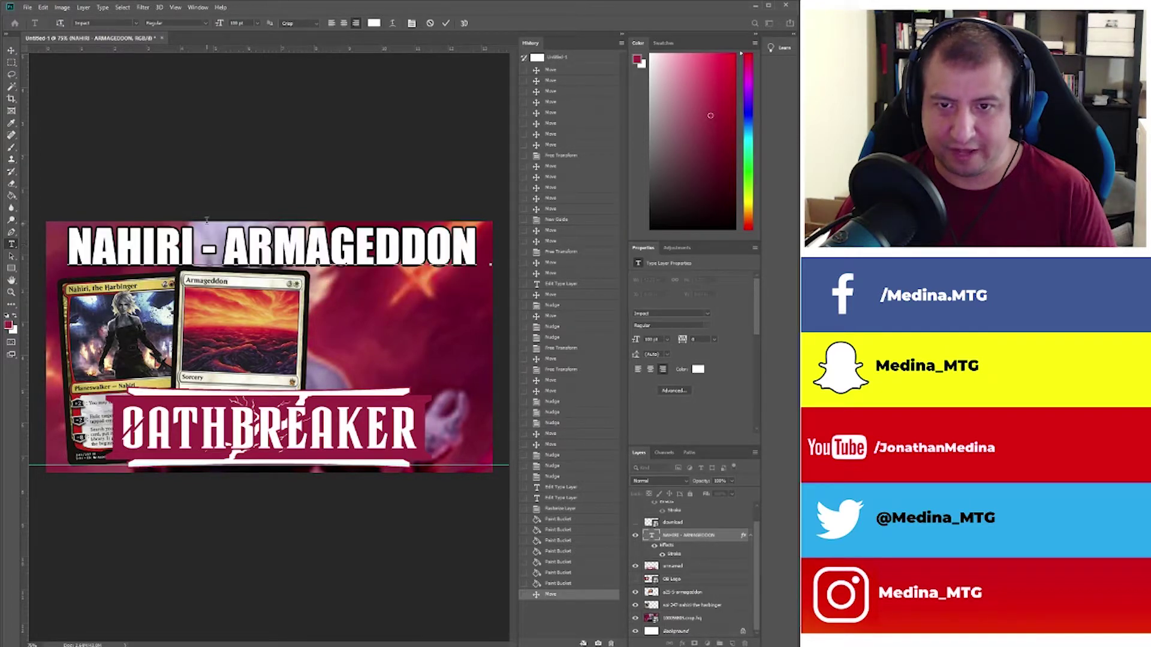
pyautogui.hotkey('ctrl', 'a')
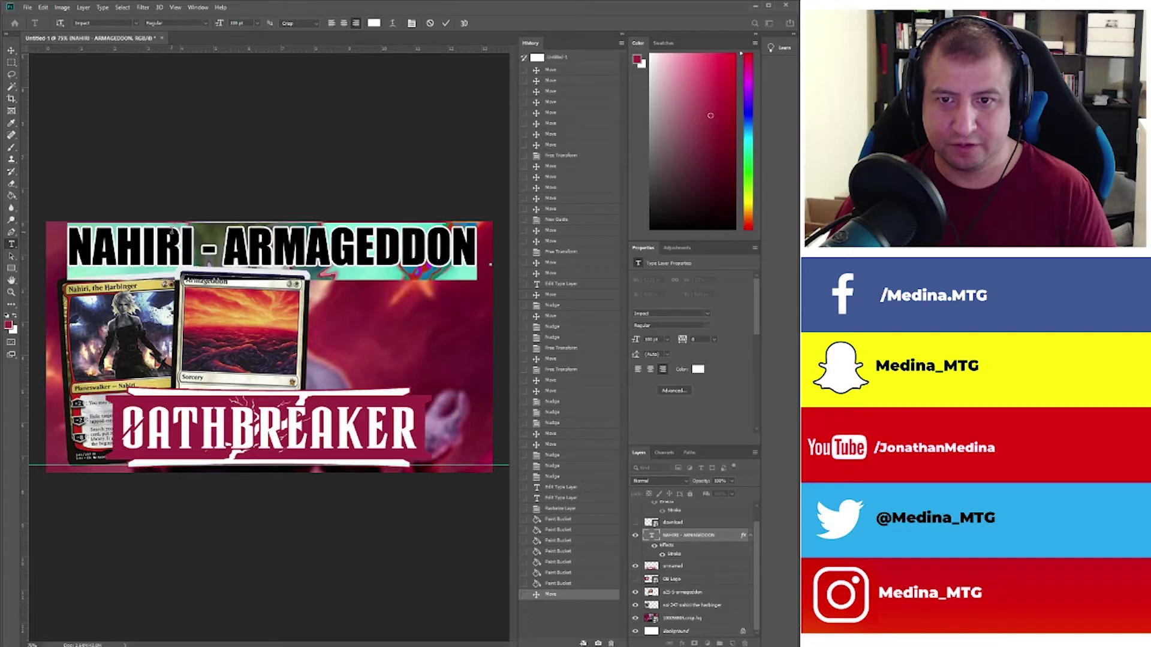
pyautogui.press('BackSpace')
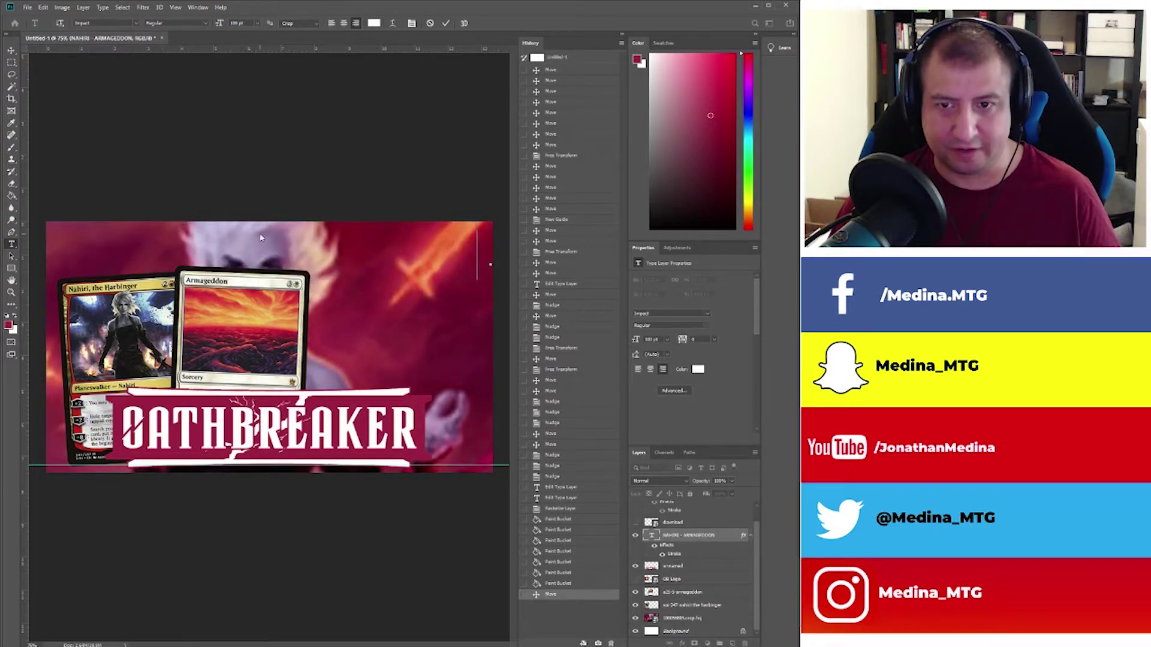
pyautogui.write('STAX')
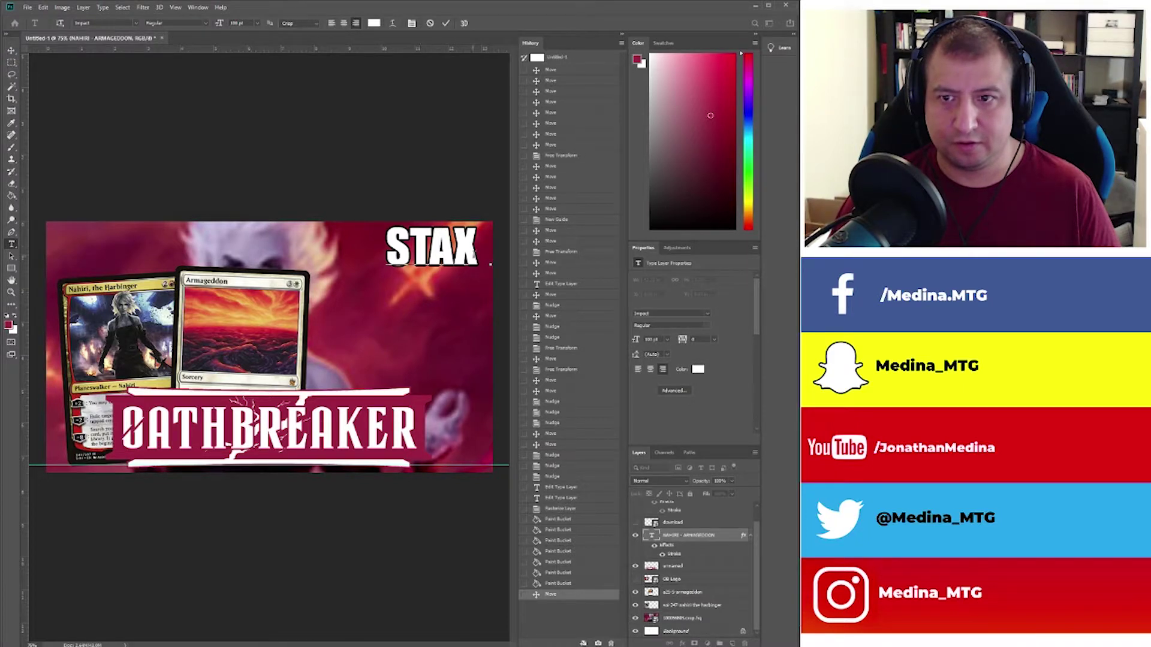
# Place the STAX text in the empty area beside the cards and move the Armageddon and Nahiri cards higher.
pyautogui.click(12, 51)
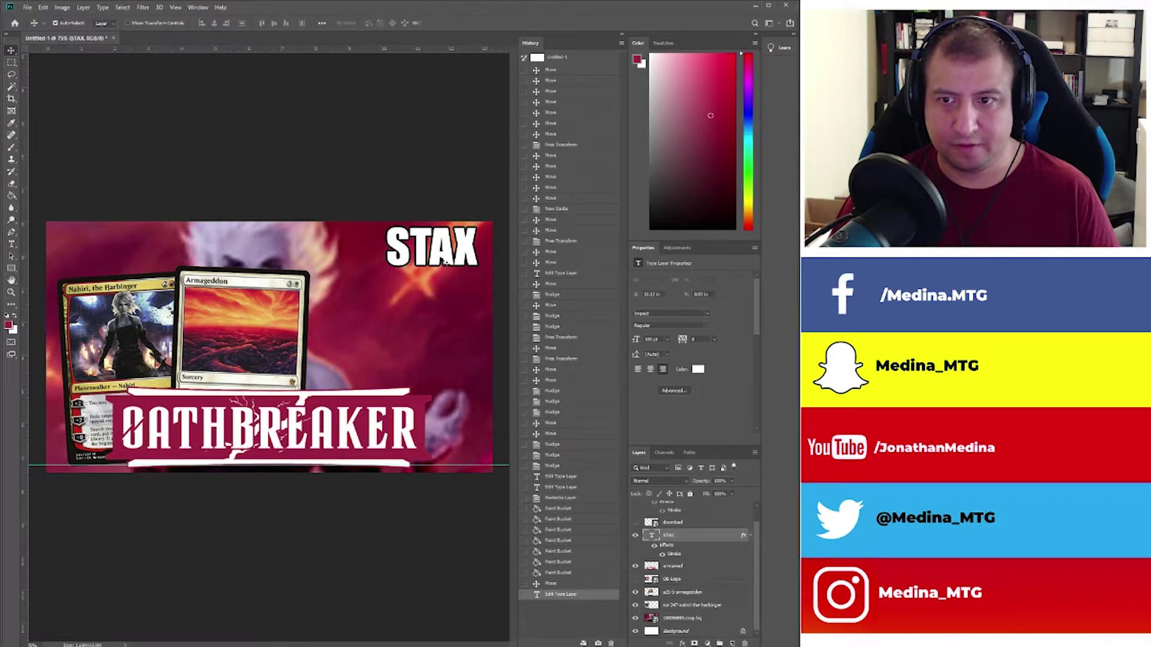
pyautogui.moveTo(432, 246); pyautogui.dragTo(402, 350)
pyautogui.click(262, 328)
pyautogui.moveTo(262, 329); pyautogui.dragTo(257, 297)
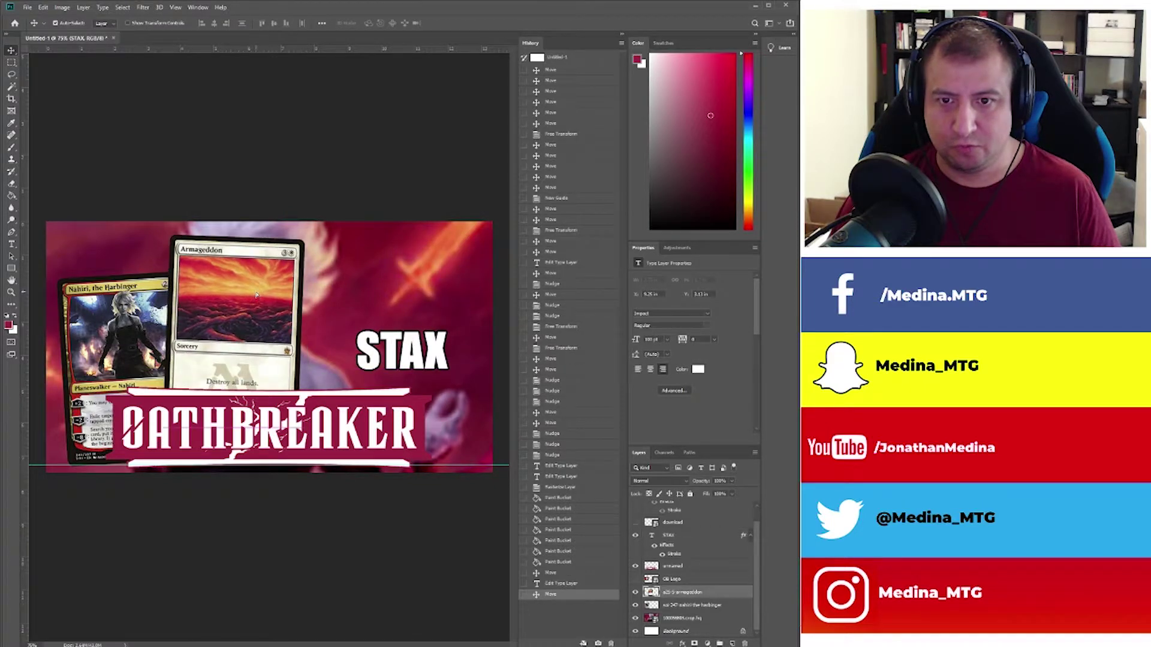
pyautogui.moveTo(112, 343); pyautogui.dragTo(102, 302)
pyautogui.moveTo(388, 367)
pyautogui.mouseDown()
pyautogui.moveTo(376, 286)
pyautogui.moveTo(379, 359)
pyautogui.mouseUp()
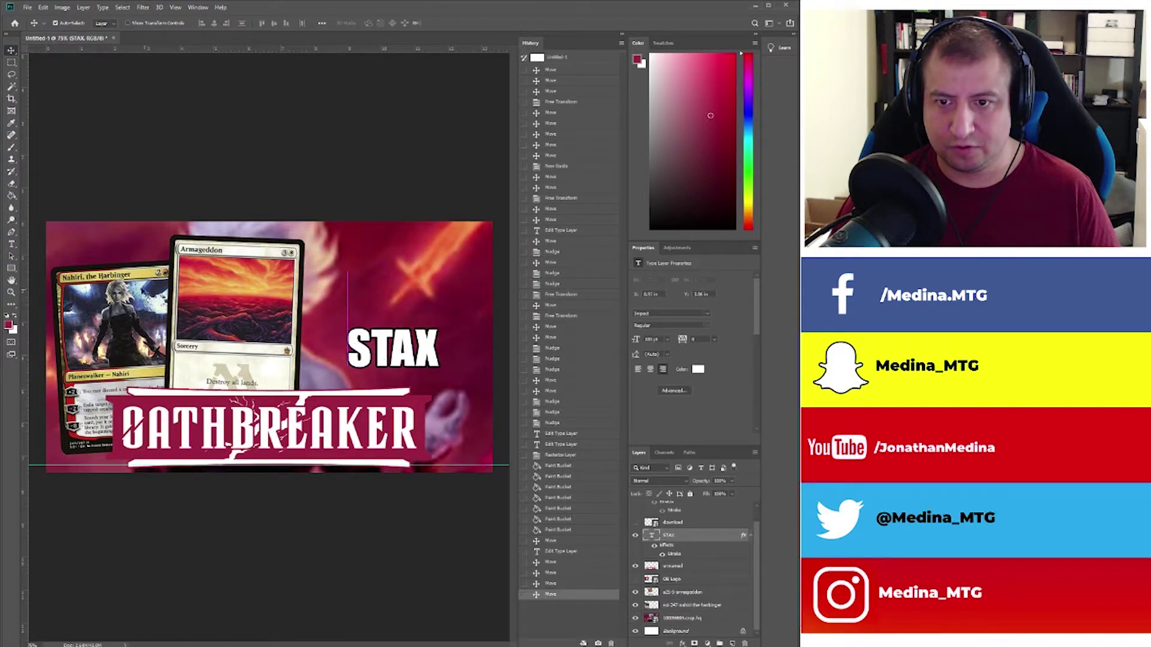
# Add a separate text layer reading BOROS and place it directly above the STAX text.
pyautogui.click(11, 244)
pyautogui.click(313, 266)
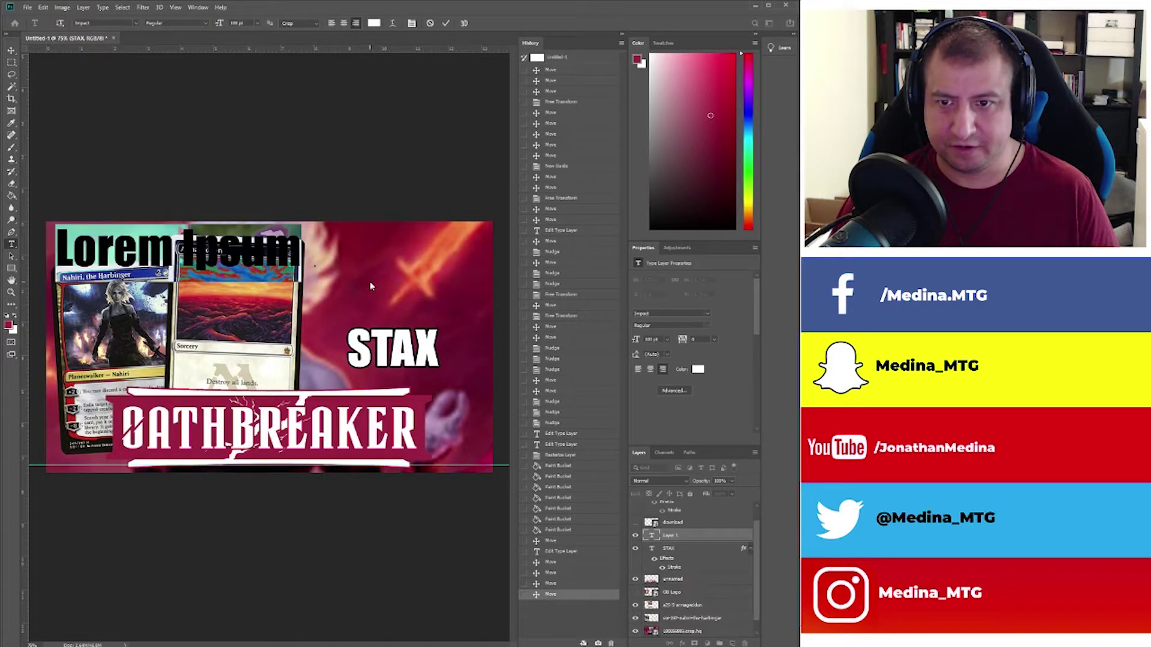
pyautogui.write('Z')
pyautogui.press('BackSpace')
pyautogui.write('BN')
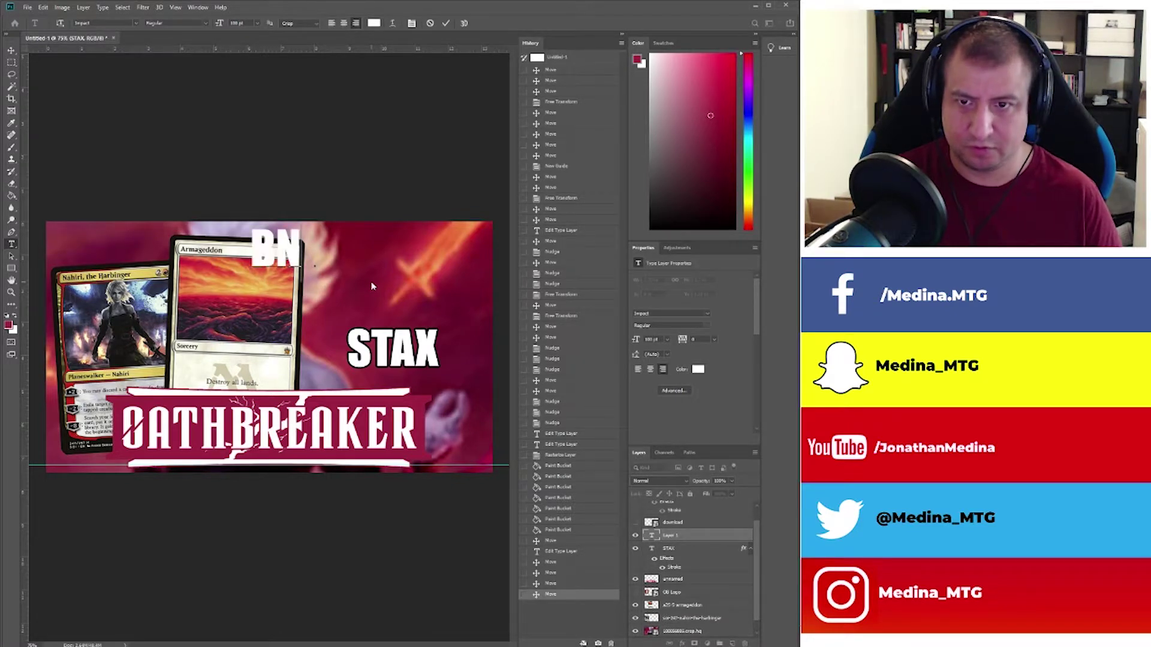
pyautogui.press('BackSpace')
pyautogui.write('OTR')
pyautogui.press('BackSpace')
pyautogui.press('BackSpace')
pyautogui.write('ROS')
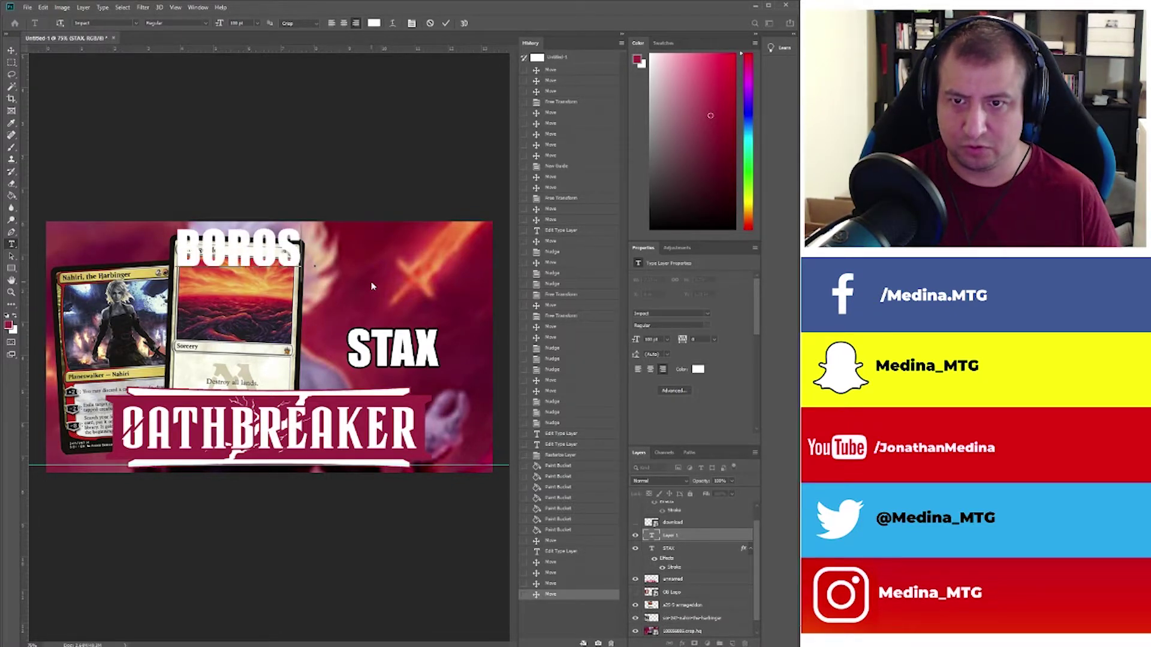
pyautogui.hotkey('ctrl', 'a')
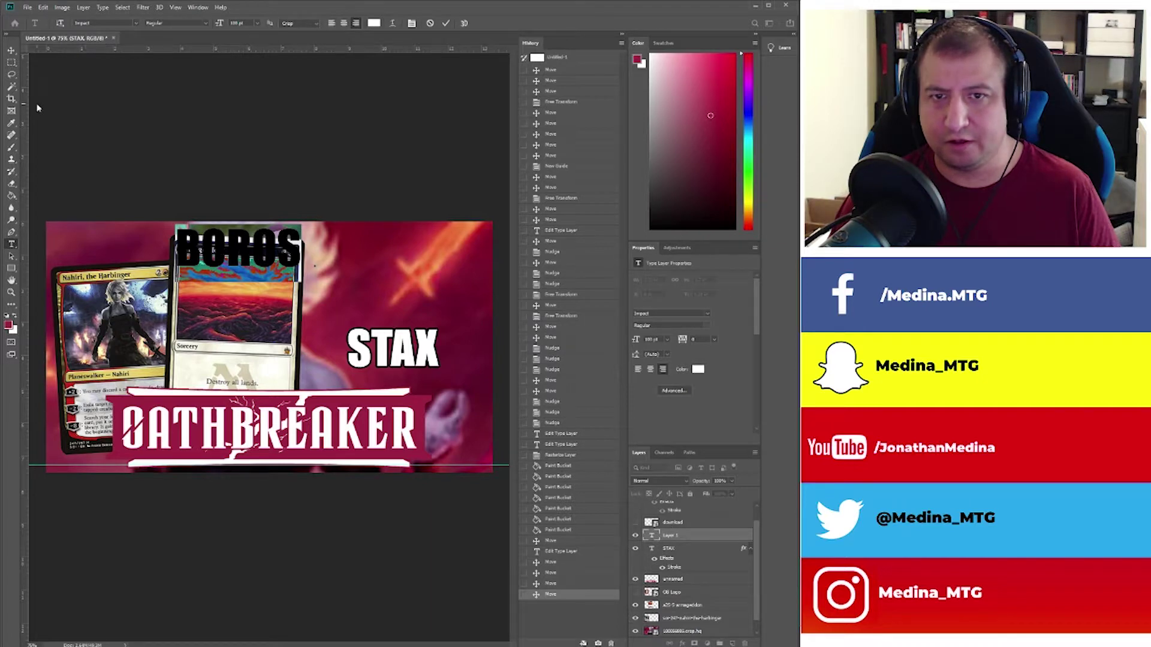
pyautogui.click(11, 50)
pyautogui.moveTo(252, 246); pyautogui.dragTo(409, 288)
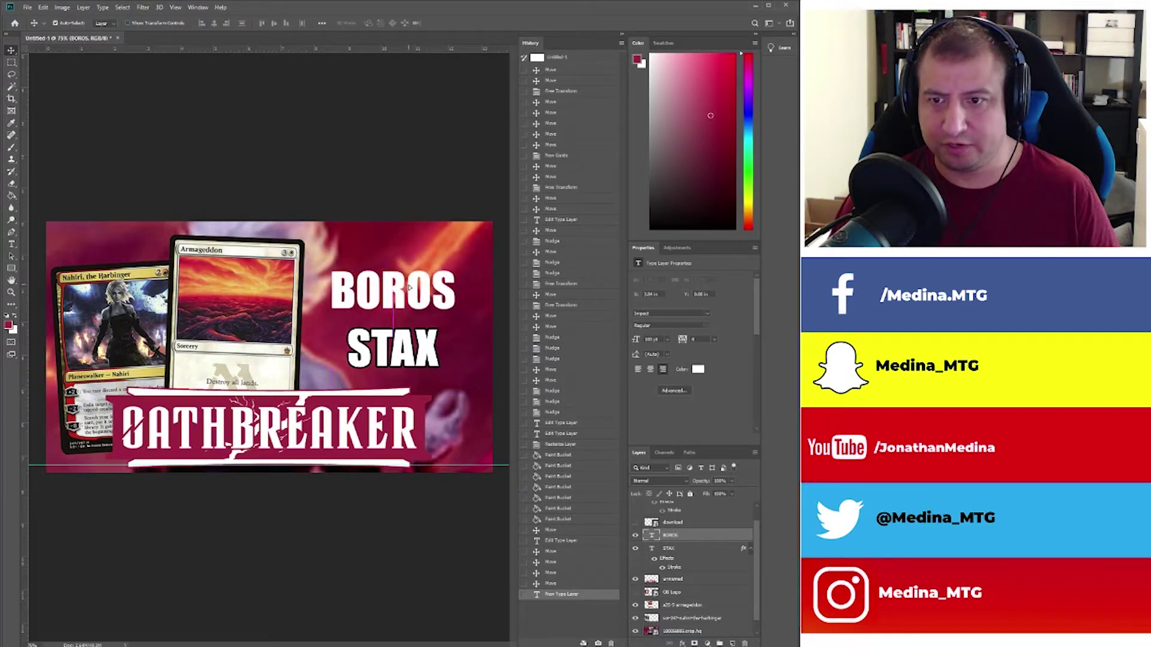
# Copy the STAX text's outline layer style and paste it onto the BOROS text layer.
pyautogui.doubleClick(410, 286)
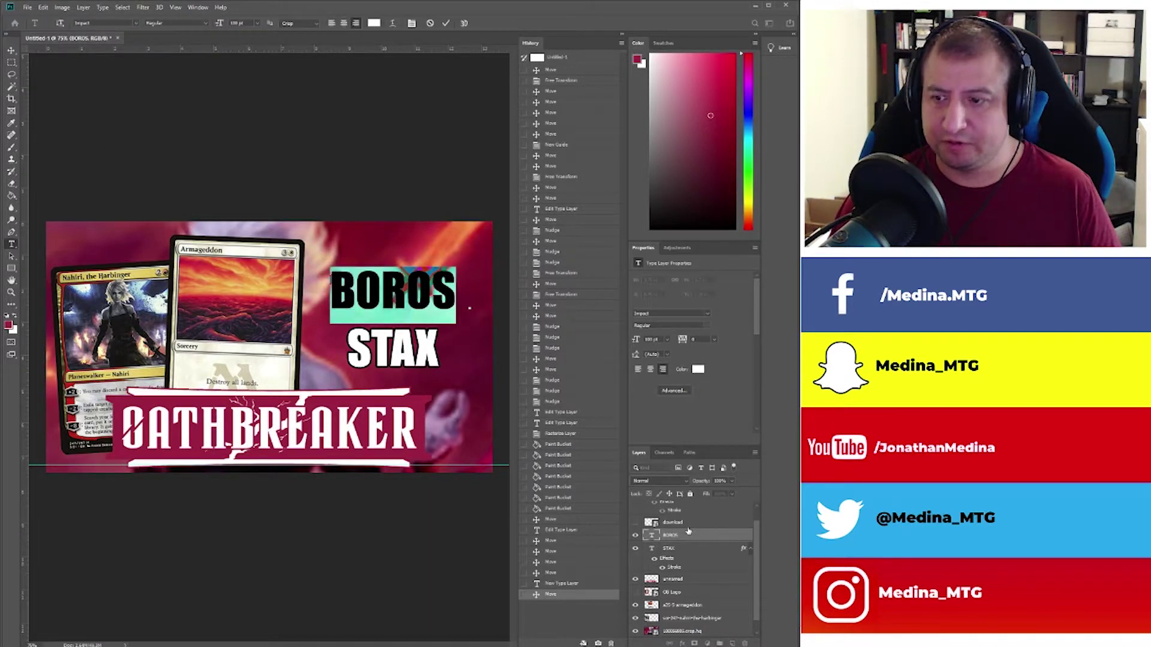
pyautogui.click(679, 549)
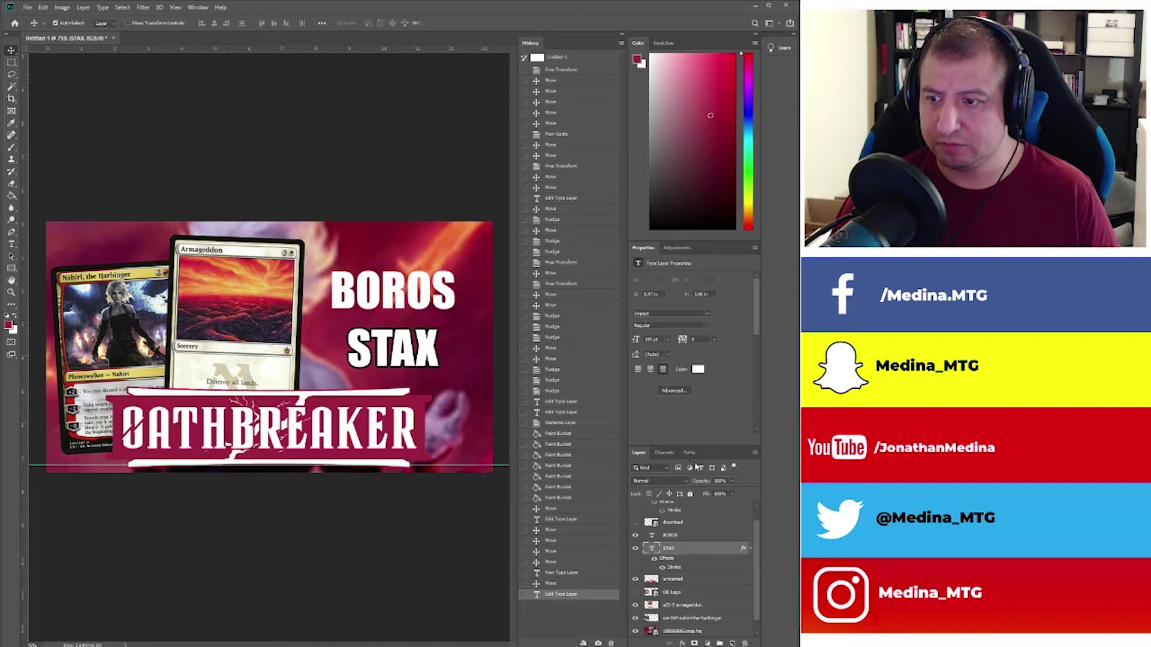
pyautogui.click(679, 536)
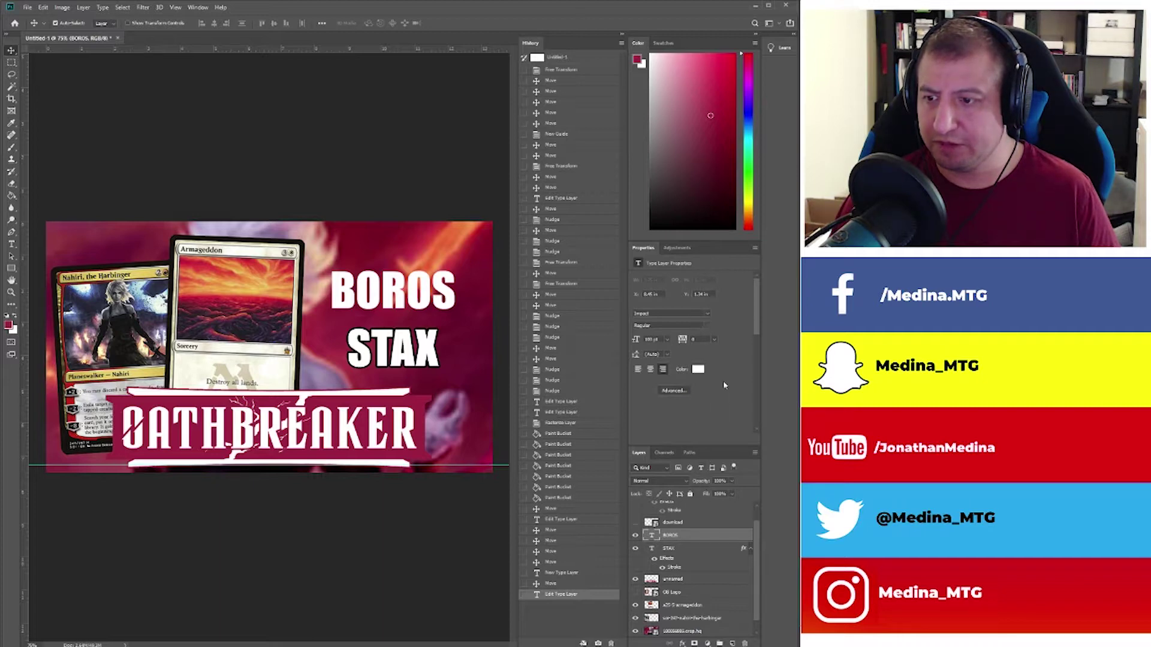
pyautogui.click(716, 431)
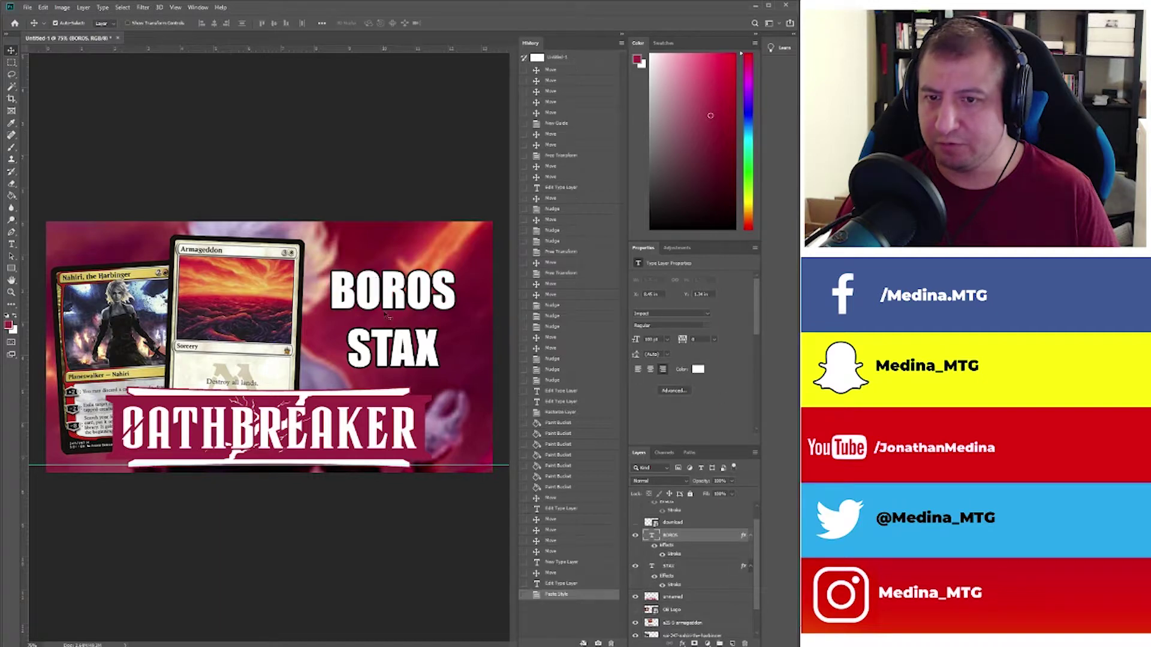
# Shift the BOROS text slightly up and set its font size to 180 pt.
pyautogui.moveTo(412, 293)
pyautogui.mouseDown()
pyautogui.moveTo(414, 312)
pyautogui.moveTo(407, 280)
pyautogui.mouseUp()
pyautogui.doubleClick(404, 280)
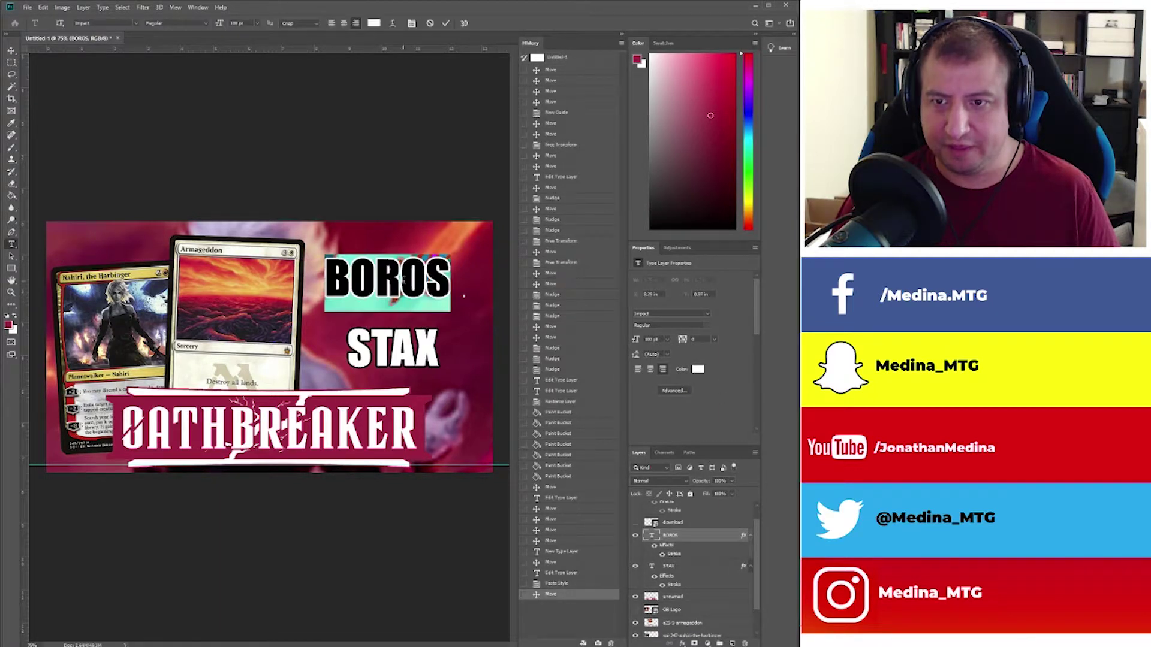
pyautogui.click(237, 23)
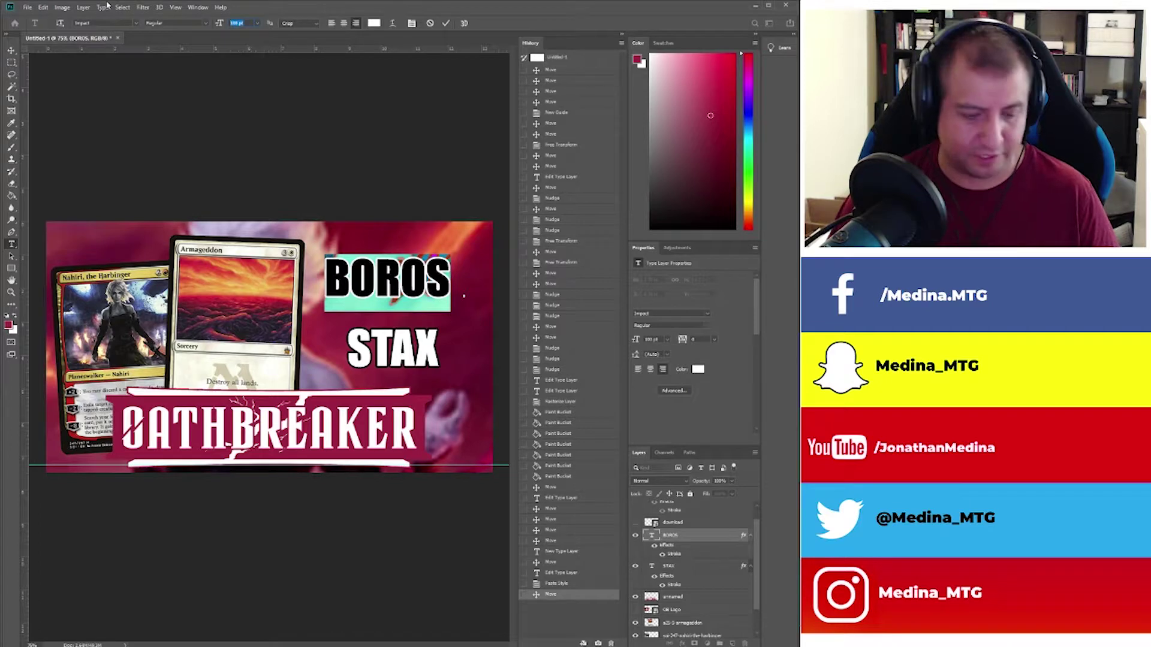
pyautogui.write('1')
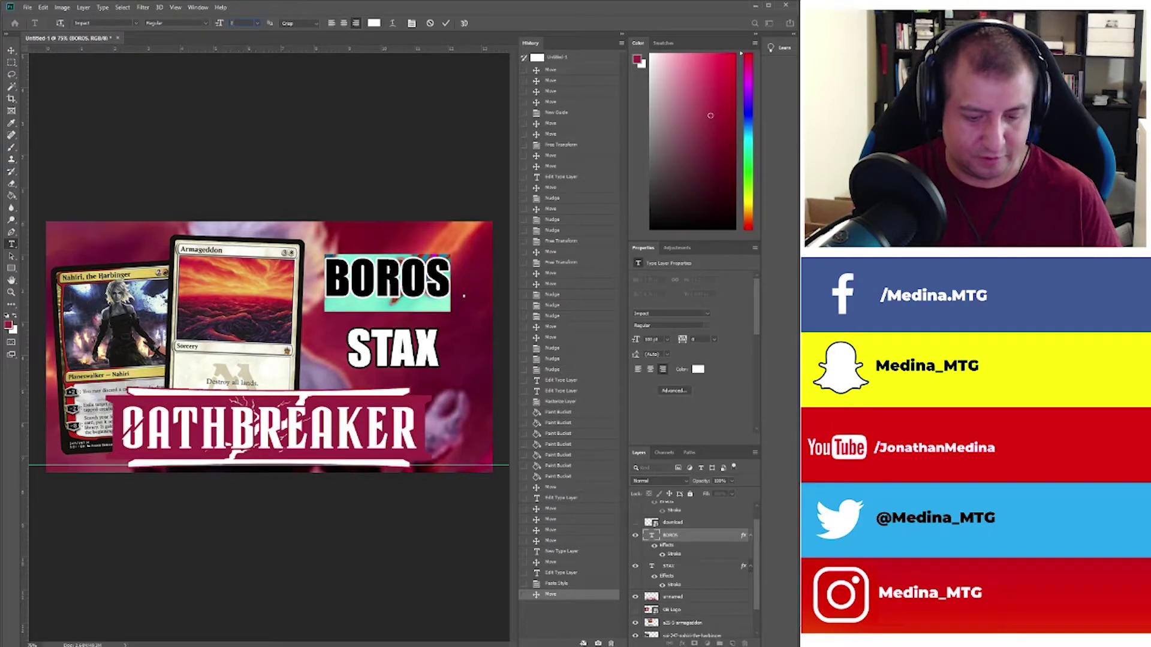
pyautogui.write('80')
pyautogui.press('Return')
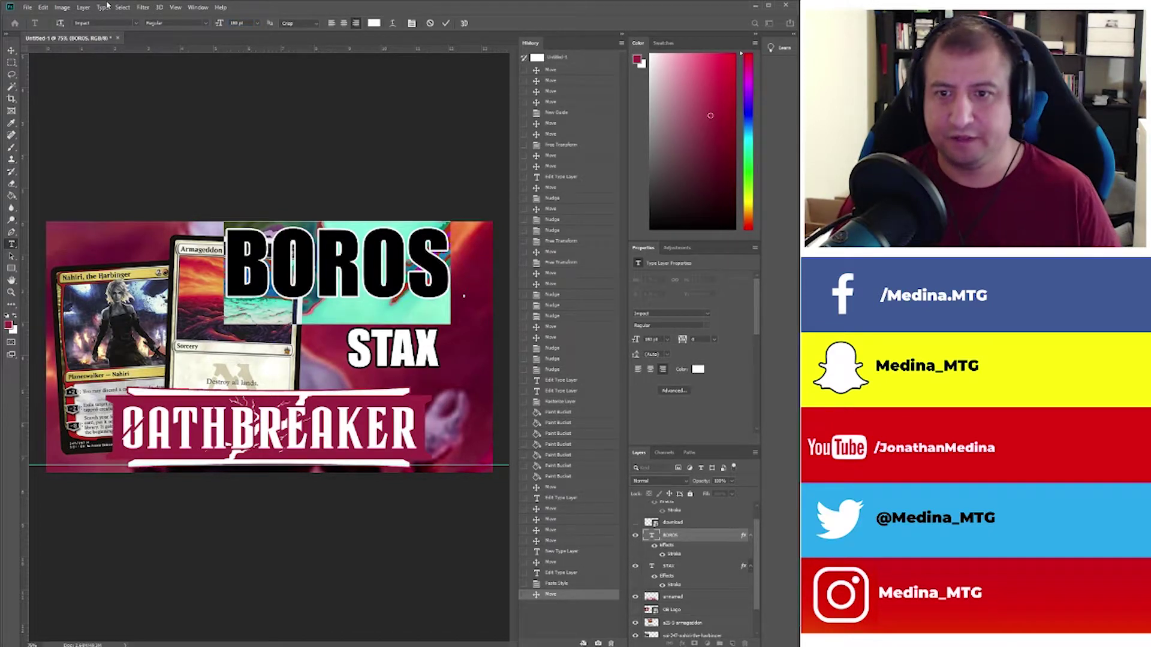
# Move the BOROS text over beside the Armageddon card and set its font size to 150 pt.
pyautogui.click(11, 50)
pyautogui.moveTo(300, 258); pyautogui.dragTo(341, 273)
pyautogui.doubleClick(372, 281)
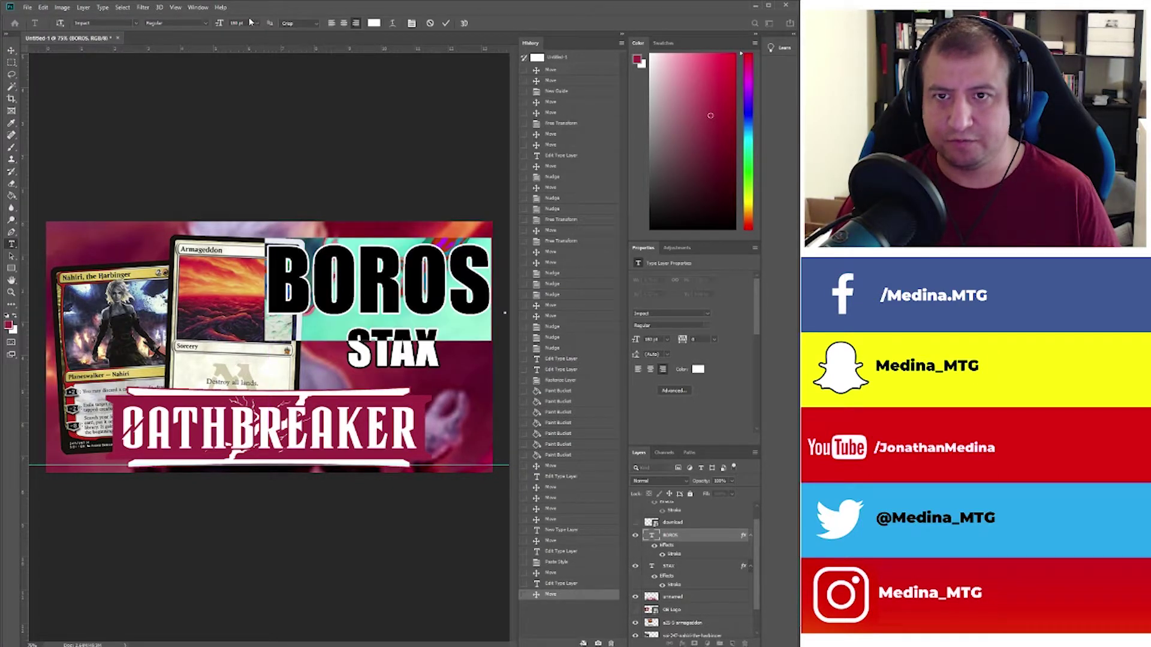
pyautogui.press('BackSpace')
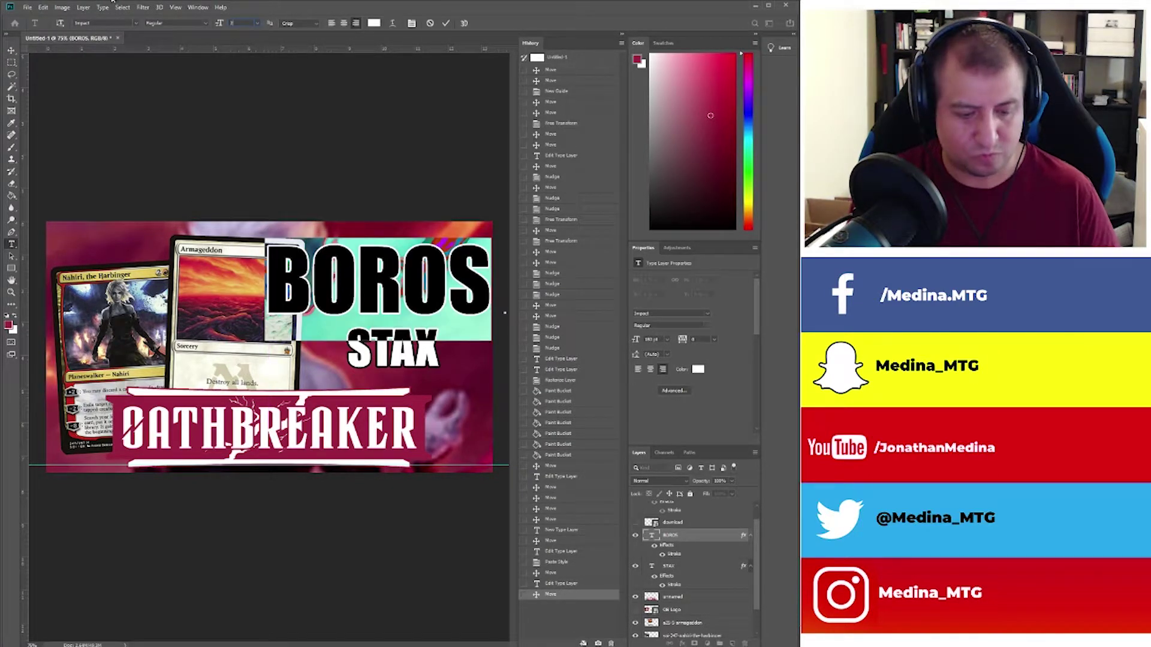
pyautogui.press('Return')
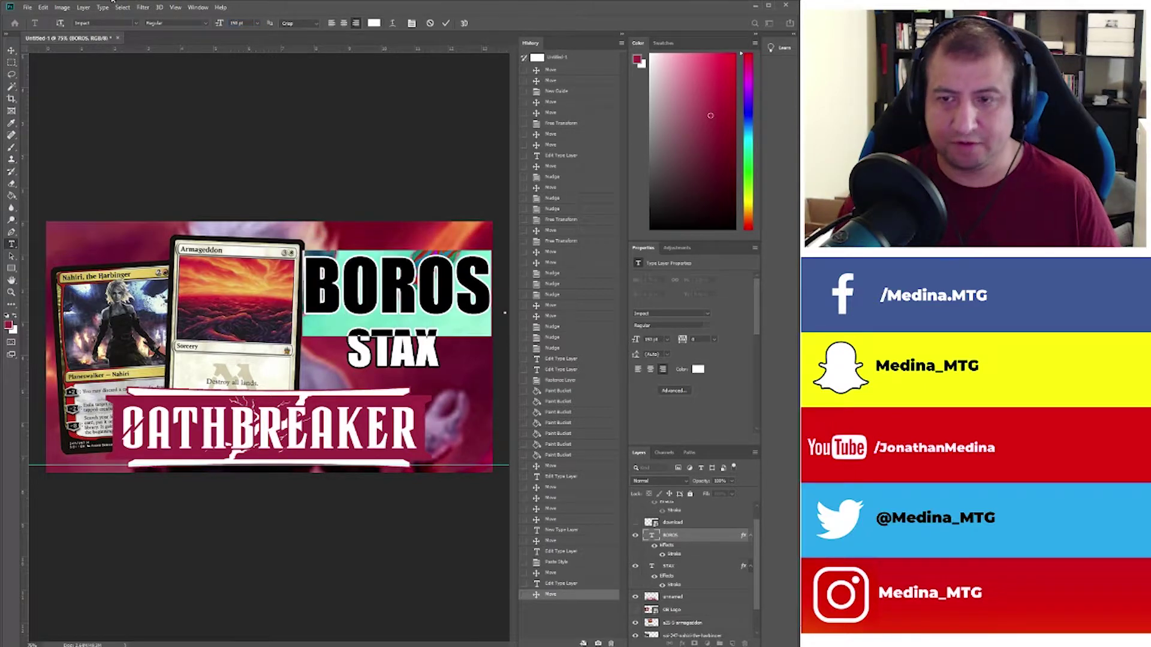
# Set the BOROS text's font size to 140 pt and raise the word slightly in the canvas's upper right area.
pyautogui.click(400, 294)
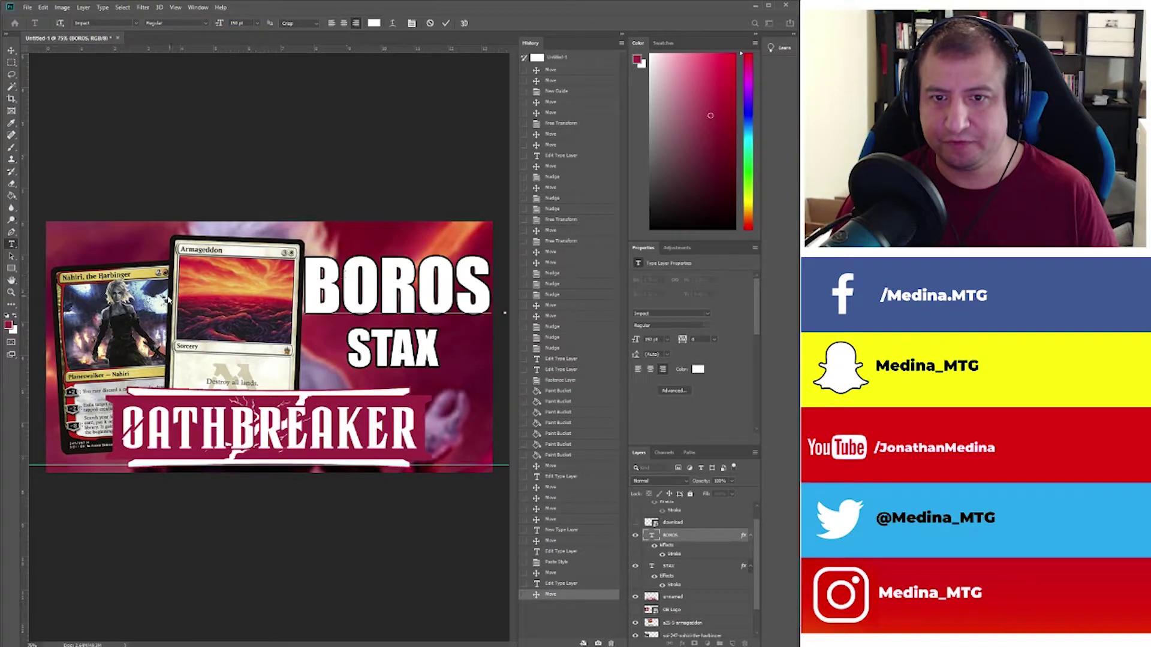
pyautogui.doubleClick(408, 305)
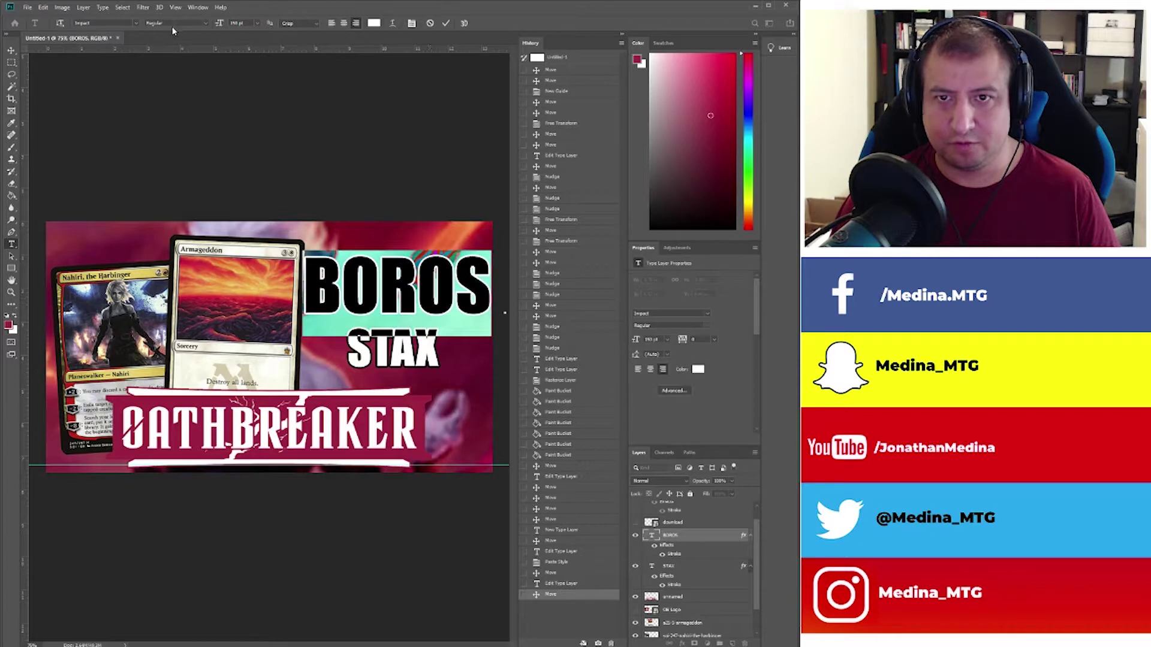
pyautogui.click(236, 22)
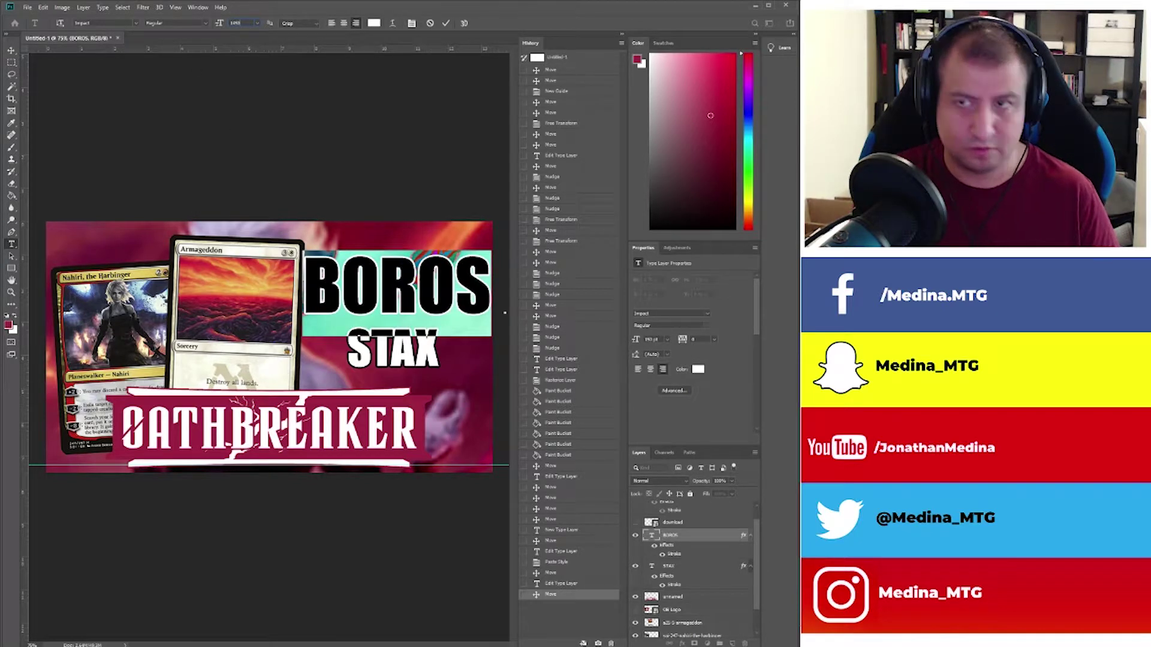
pyautogui.write('140')
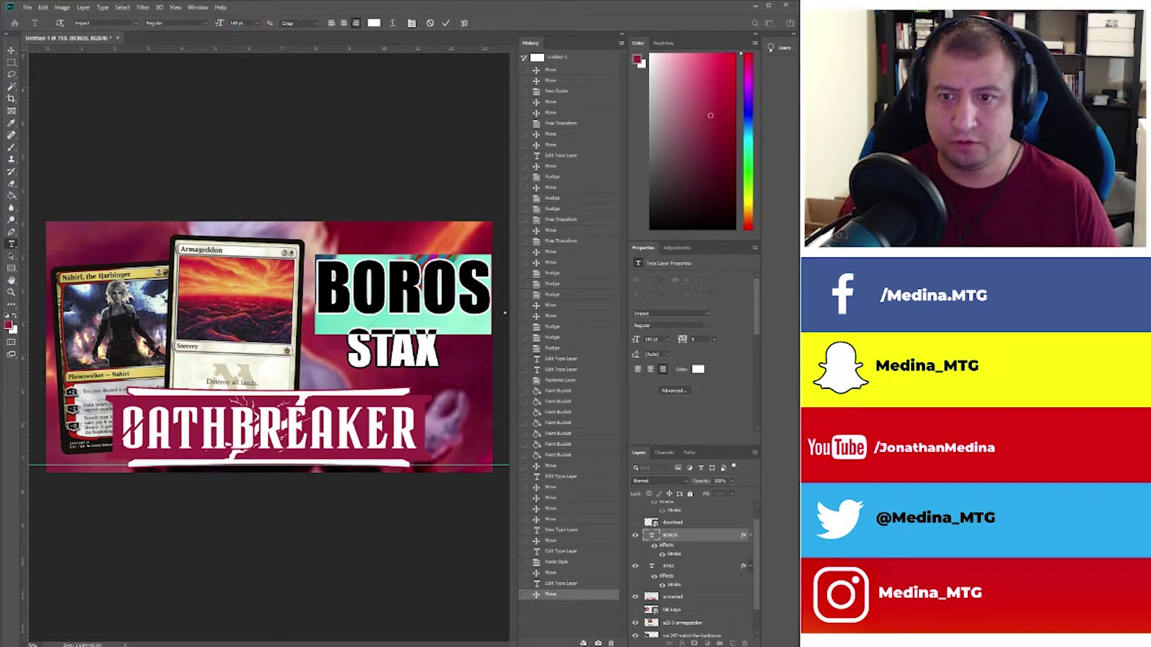
pyautogui.hotkey('ctrl', 'Return')
pyautogui.moveTo(382, 277); pyautogui.dragTo(378, 256)
# Set the STAX text's font size to 145 pt.
pyautogui.click(373, 352)
pyautogui.doubleClick(372, 348)
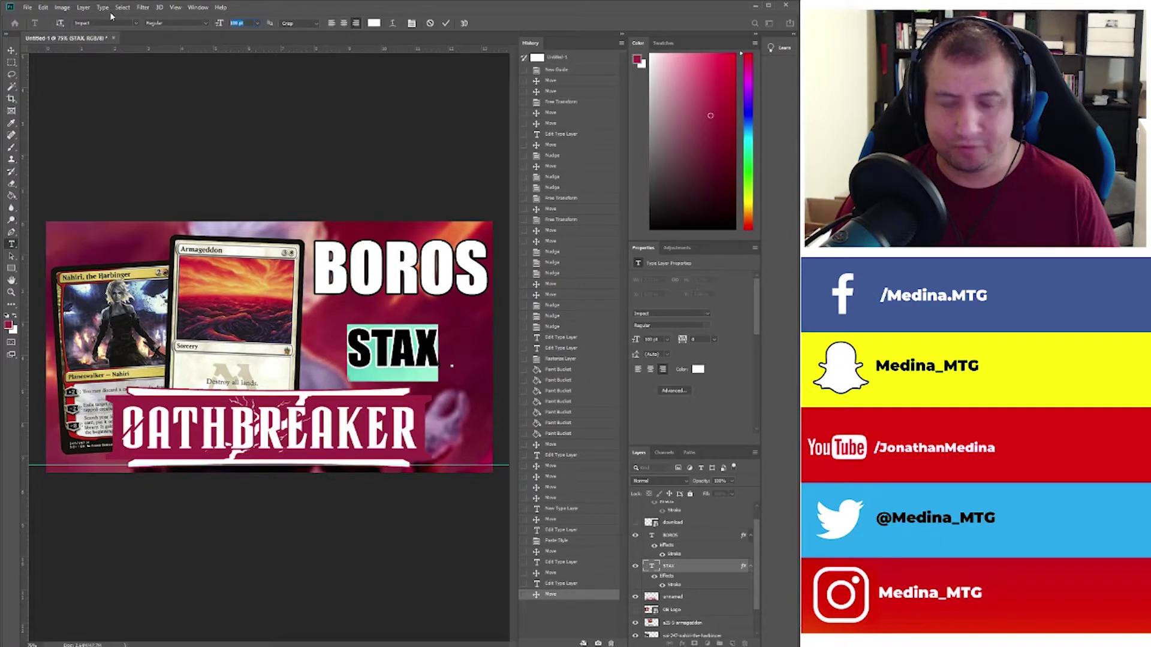
pyautogui.write('145')
pyautogui.press('Return')
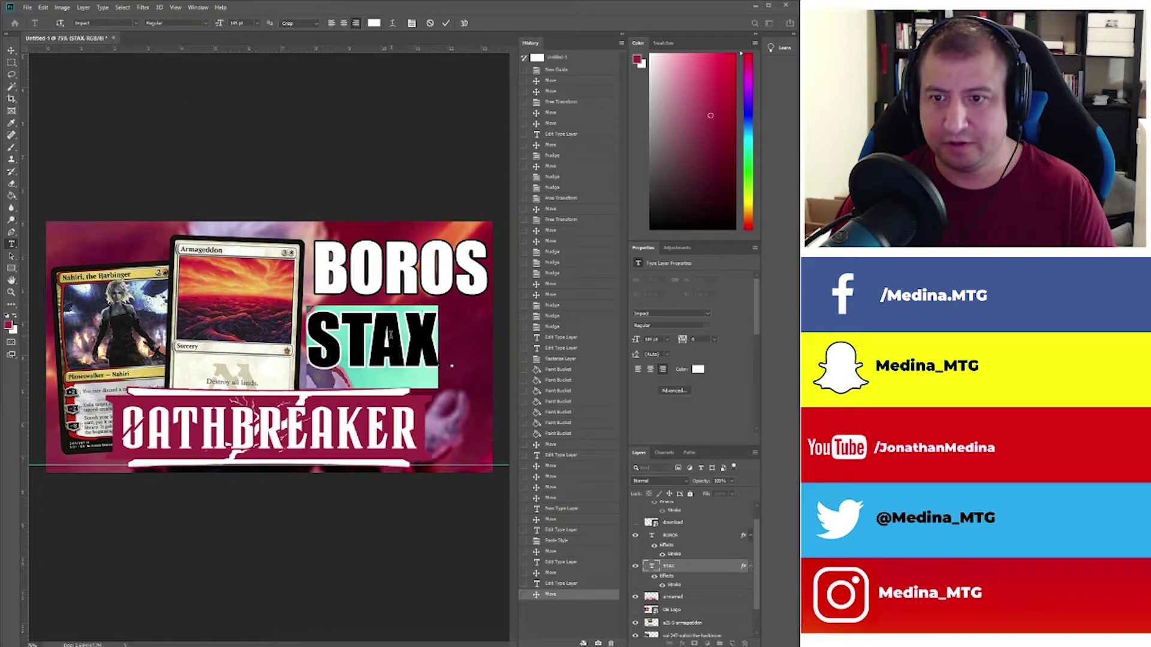
pyautogui.moveTo(440, 336); pyautogui.dragTo(337, 328)
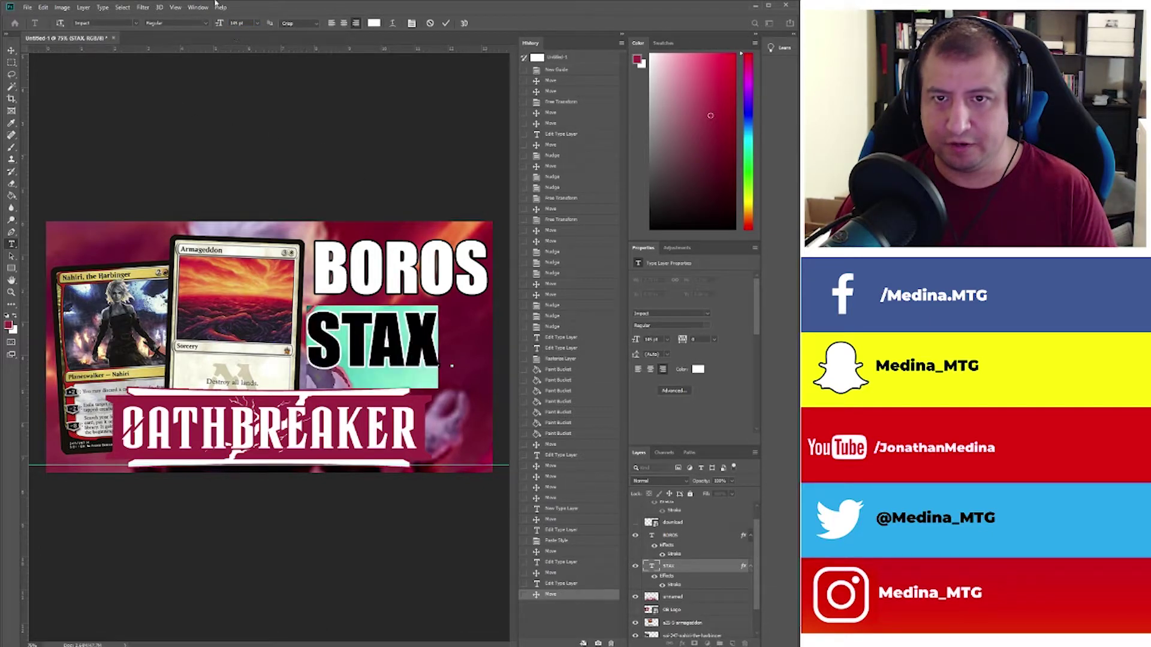
pyautogui.hotkey('ctrl', 'Return')
# Position STAX directly below BOROS with their left edges aligned, lowering BOROS slightly.
pyautogui.press('v')
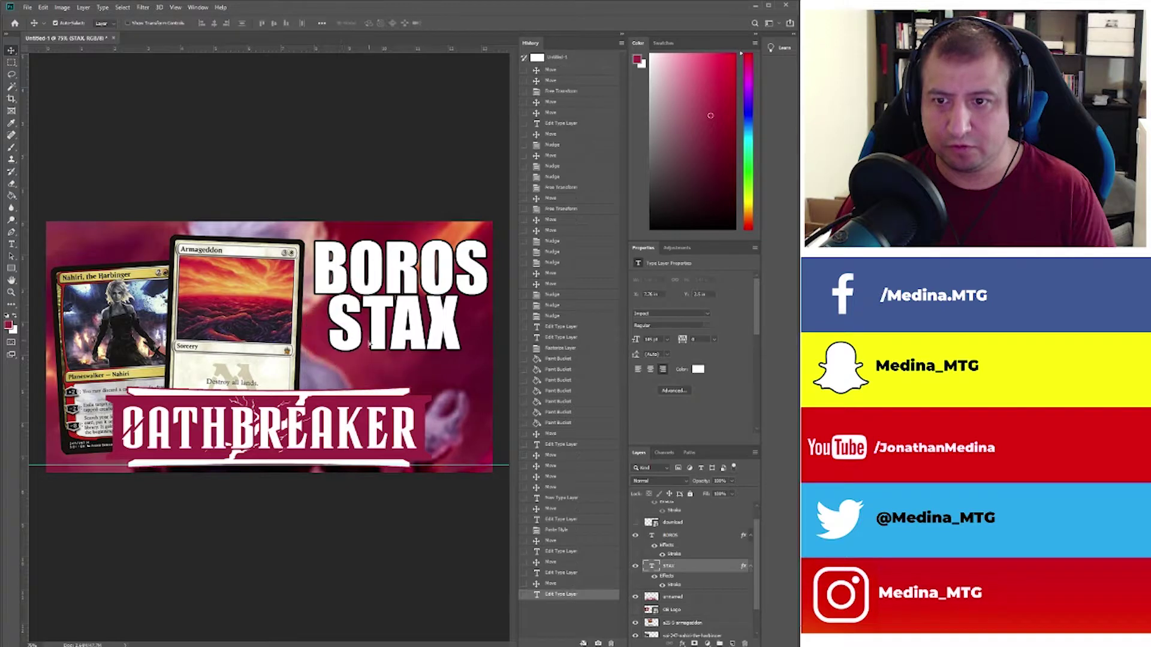
pyautogui.moveTo(368, 342); pyautogui.dragTo(362, 344)
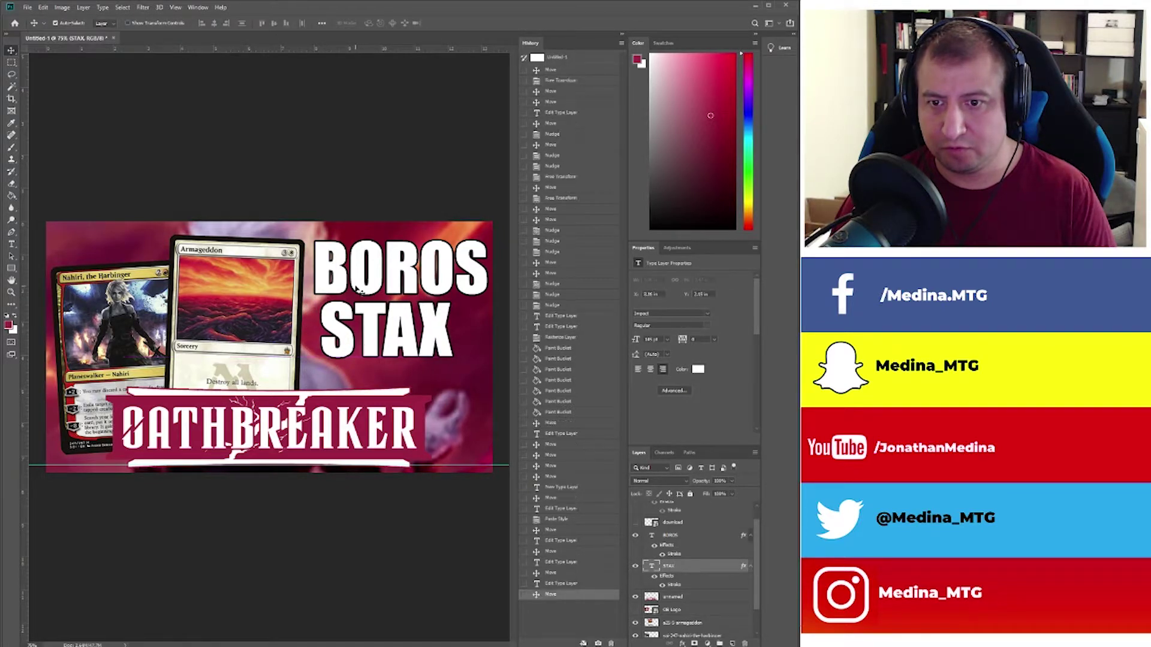
pyautogui.moveTo(354, 277); pyautogui.dragTo(355, 285)
pyautogui.moveTo(347, 339); pyautogui.dragTo(340, 349)
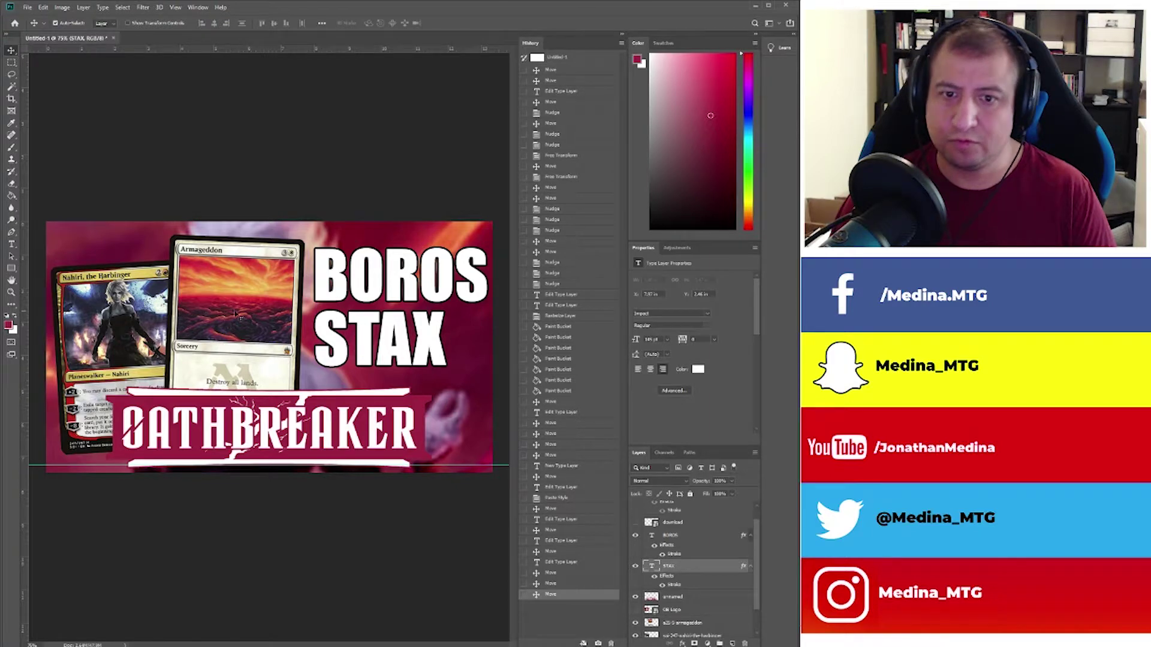
# Try the Armageddon card lower and the Nahiri card higher, undoing the last Nahiri move.
pyautogui.moveTo(112, 305); pyautogui.dragTo(111, 277)
pyautogui.moveTo(235, 304); pyautogui.dragTo(107, 335)
pyautogui.press('z')
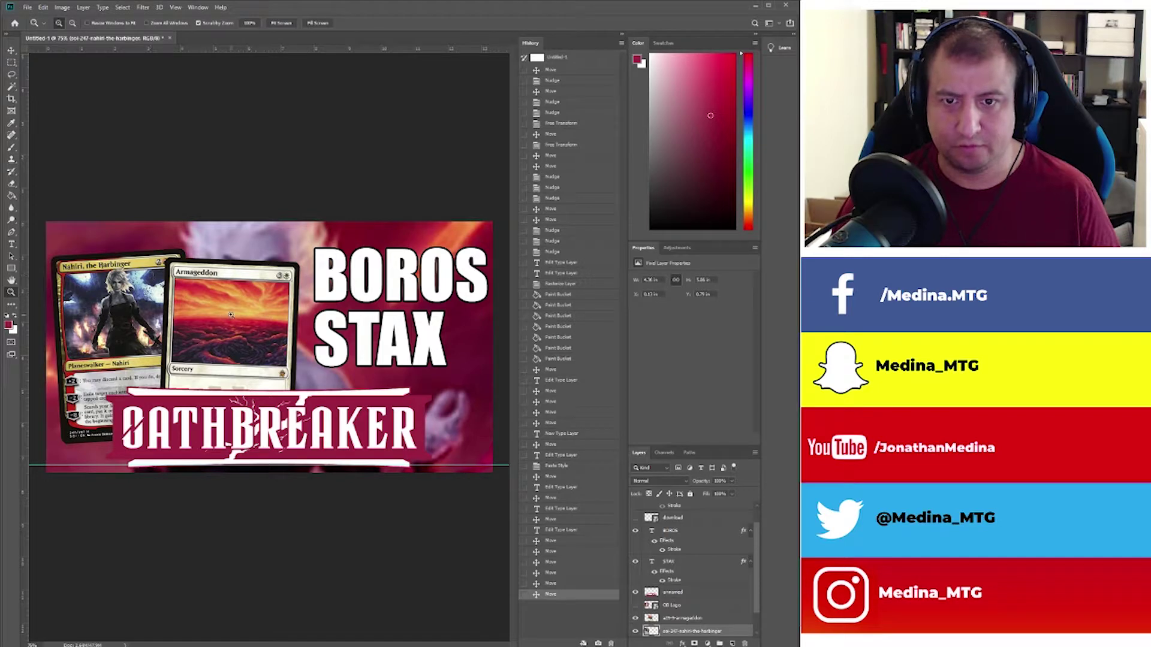
pyautogui.click(252, 346)
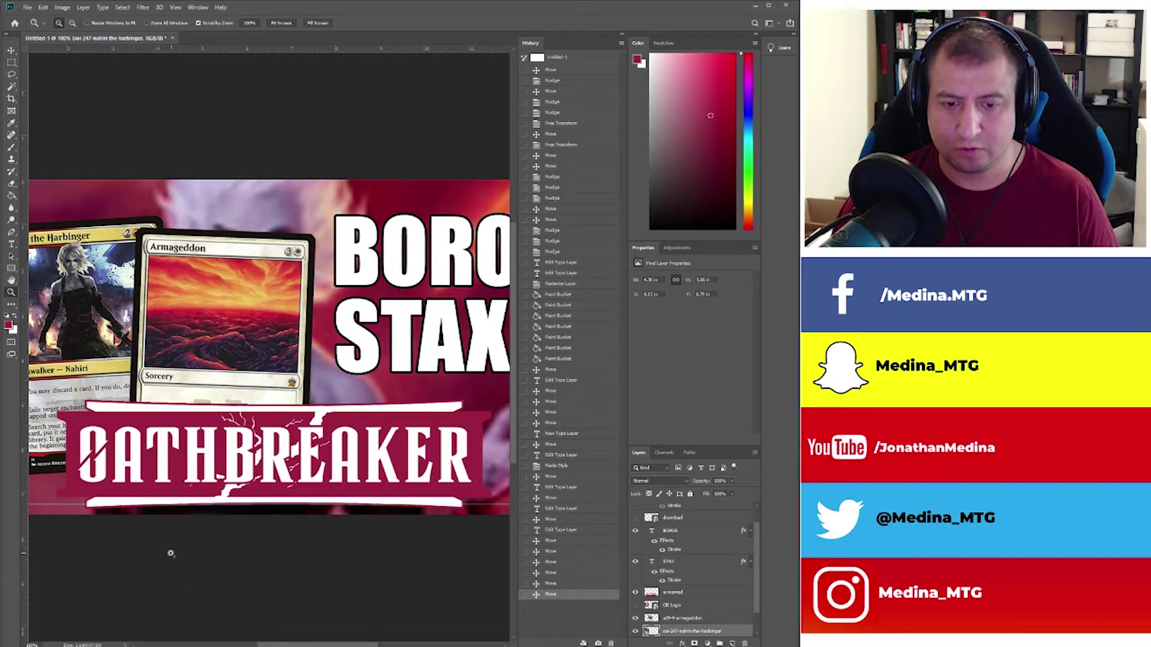
pyautogui.scroll(-2, 214, 373)
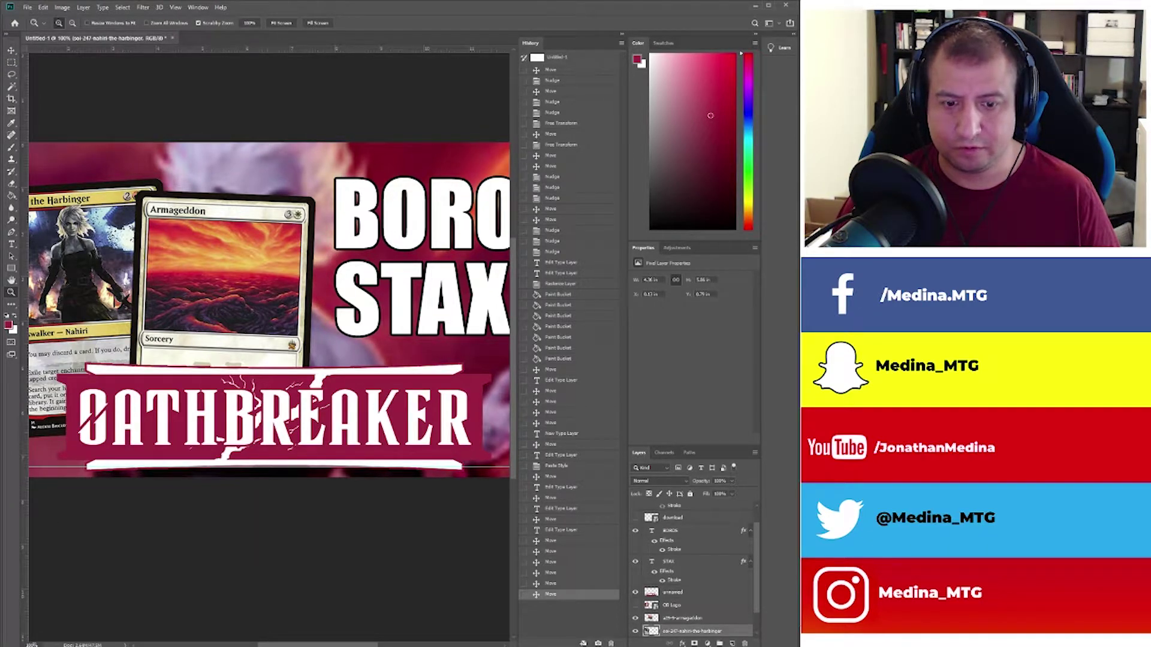
pyautogui.write('70')
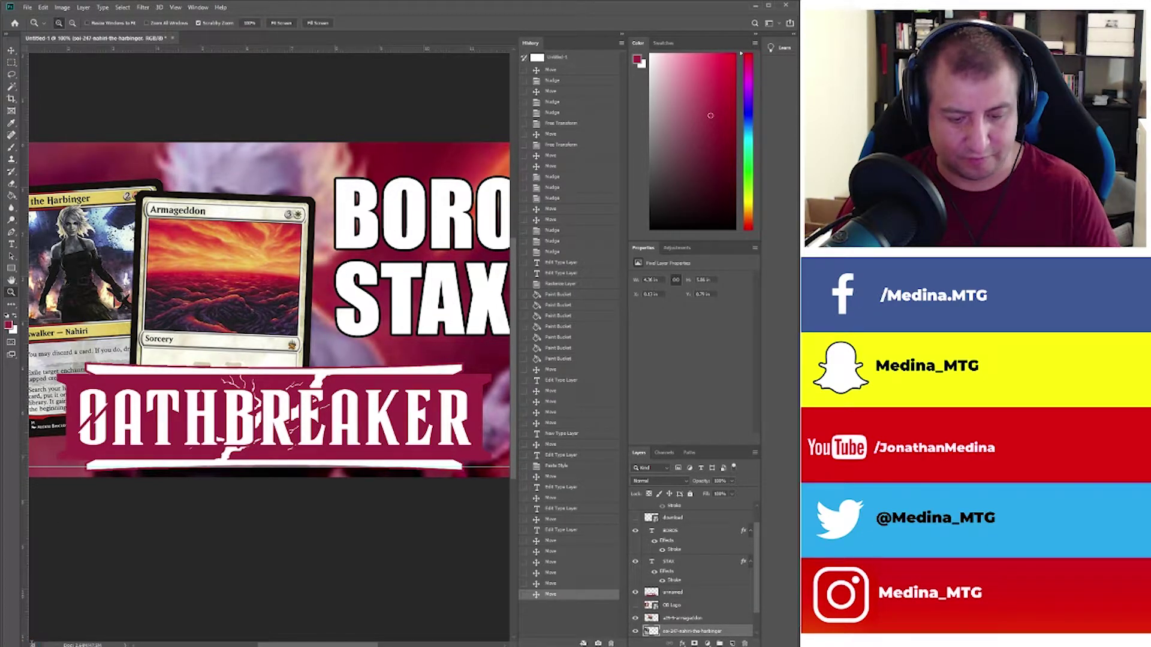
pyautogui.press('Return')
pyautogui.hotkey('ctrl', '1')
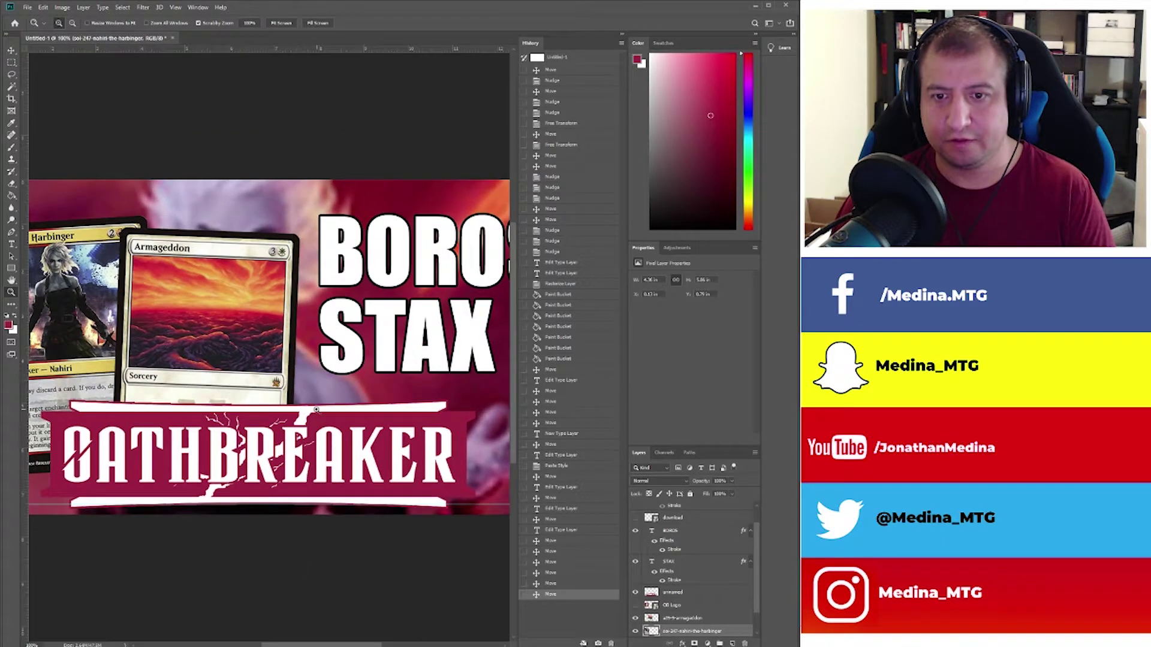
pyautogui.hotkey('ctrl', 'z')
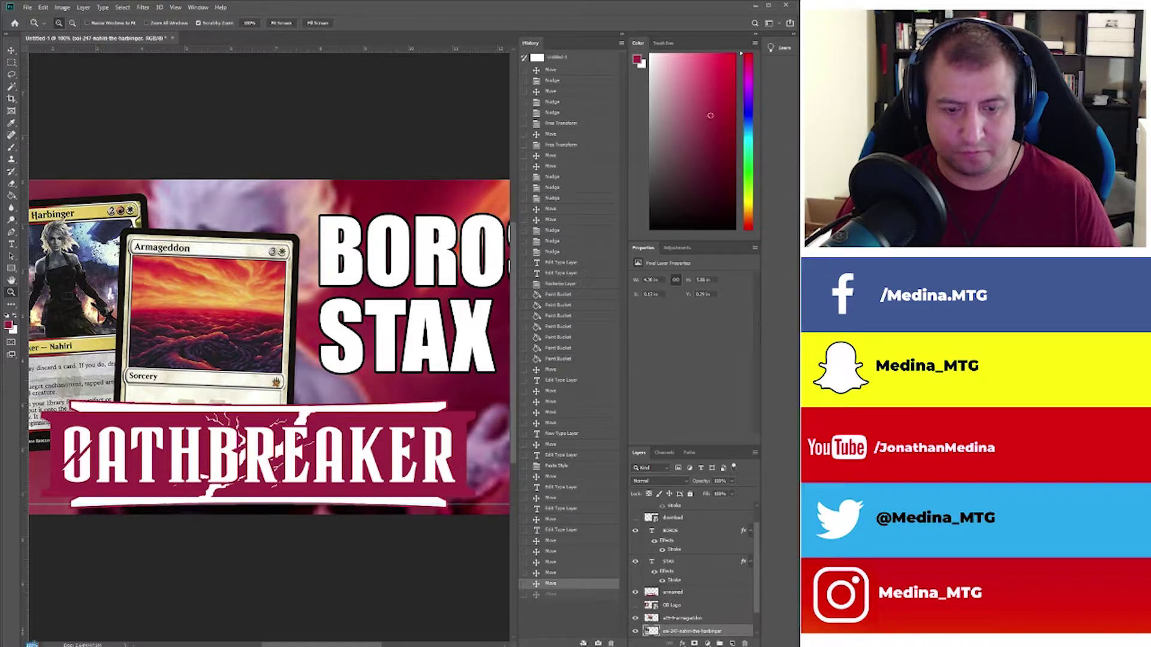
# Move the OATHBREAKER banner slightly left and up.
pyautogui.click(110, 623)
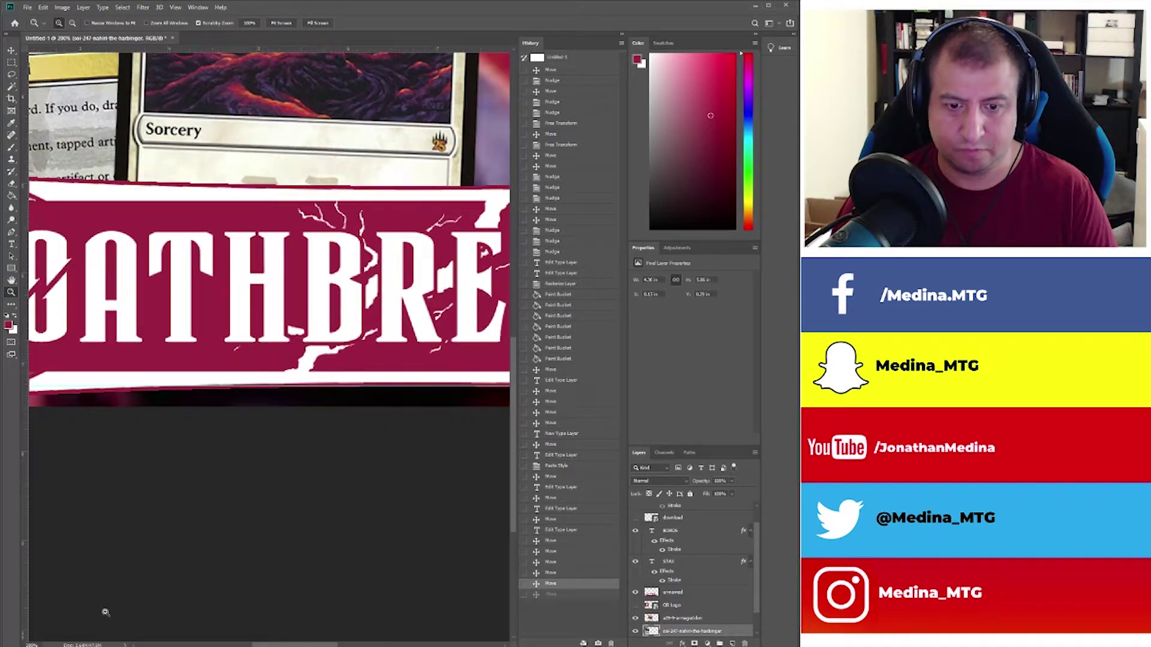
pyautogui.click(11, 50)
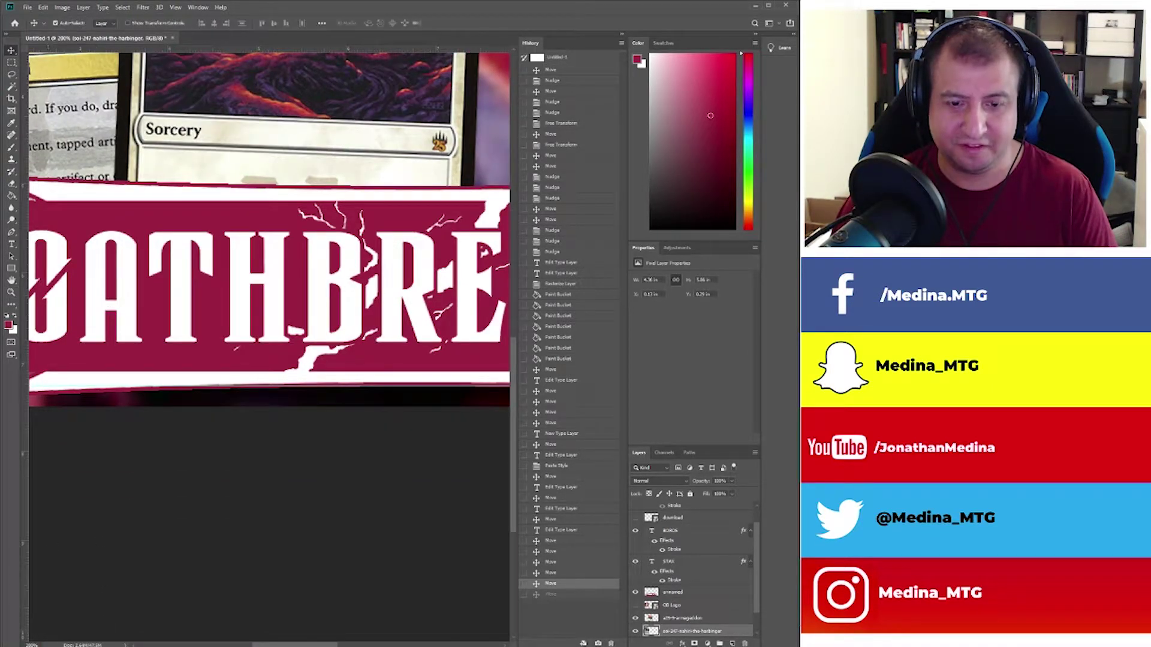
pyautogui.moveTo(43, 645); pyautogui.dragTo(27, 645)
pyautogui.write('100')
pyautogui.press('Return')
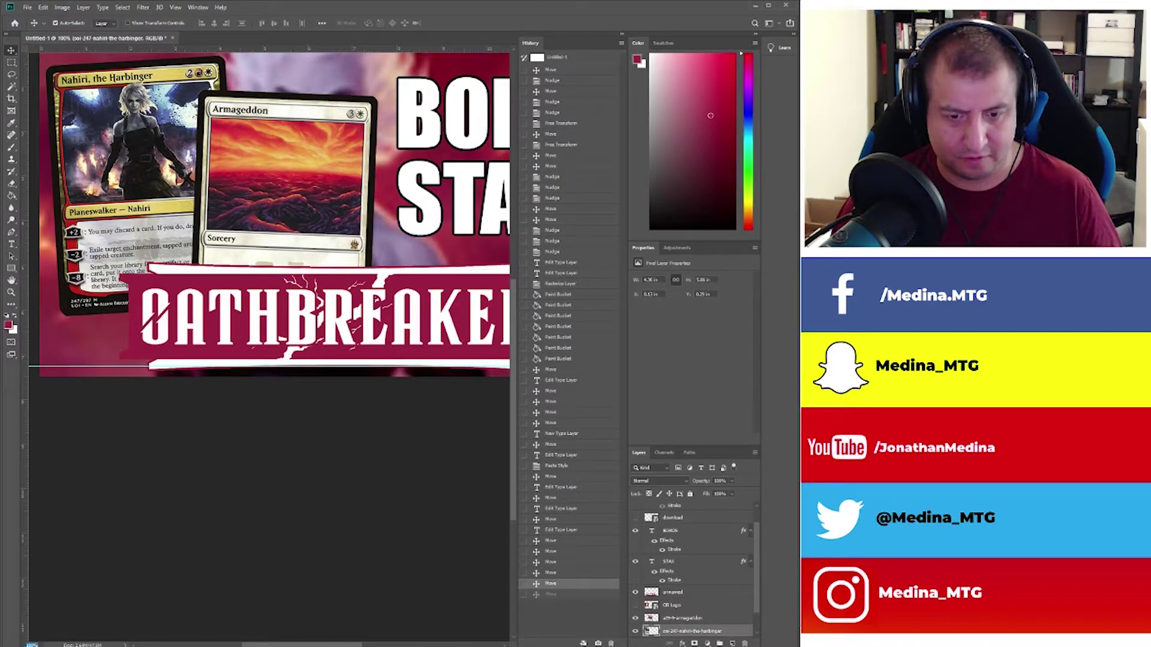
pyautogui.write('70')
pyautogui.press('Return')
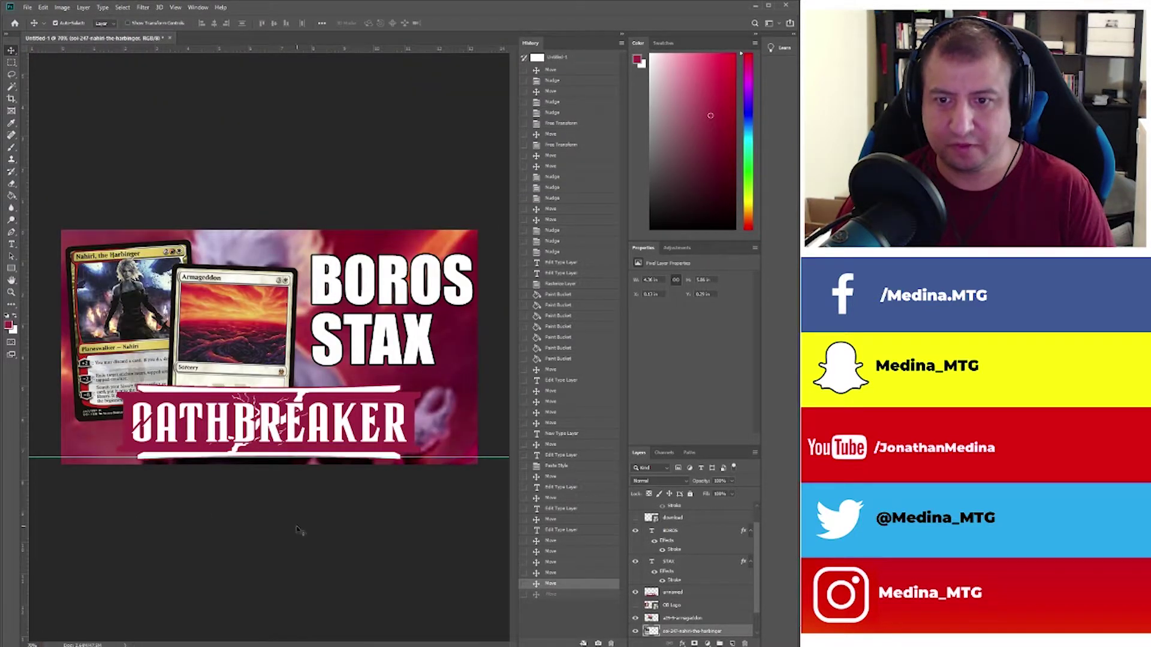
pyautogui.click(282, 453)
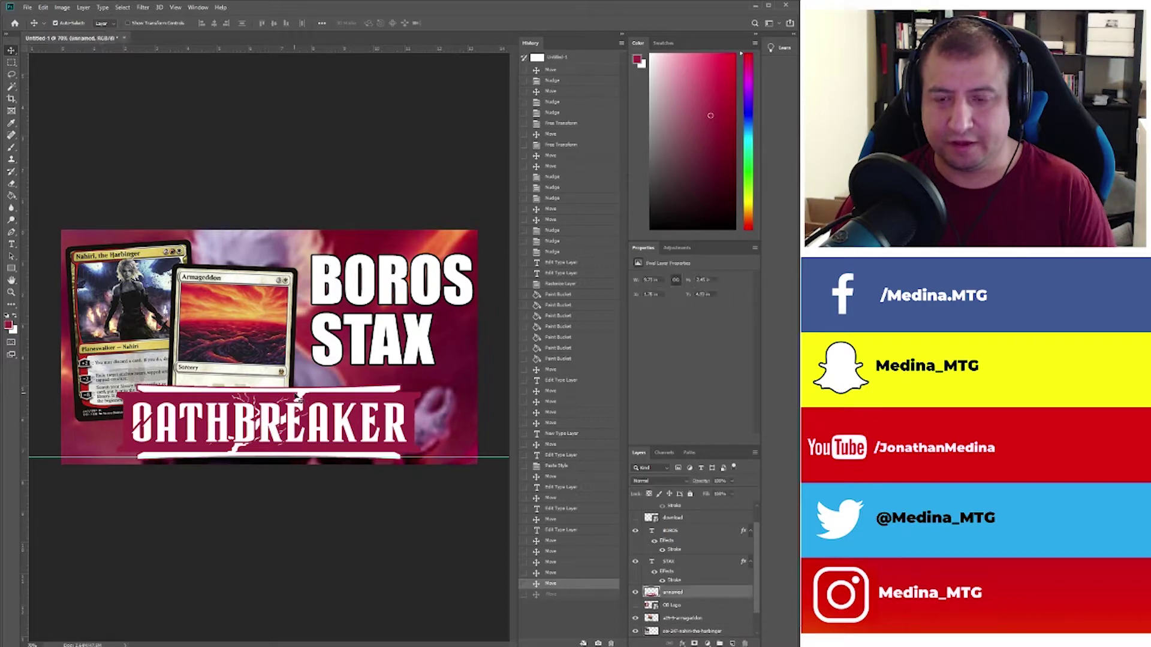
pyautogui.moveTo(335, 410)
pyautogui.mouseDown()
pyautogui.moveTo(336, 400)
pyautogui.moveTo(324, 406)
pyautogui.mouseUp()
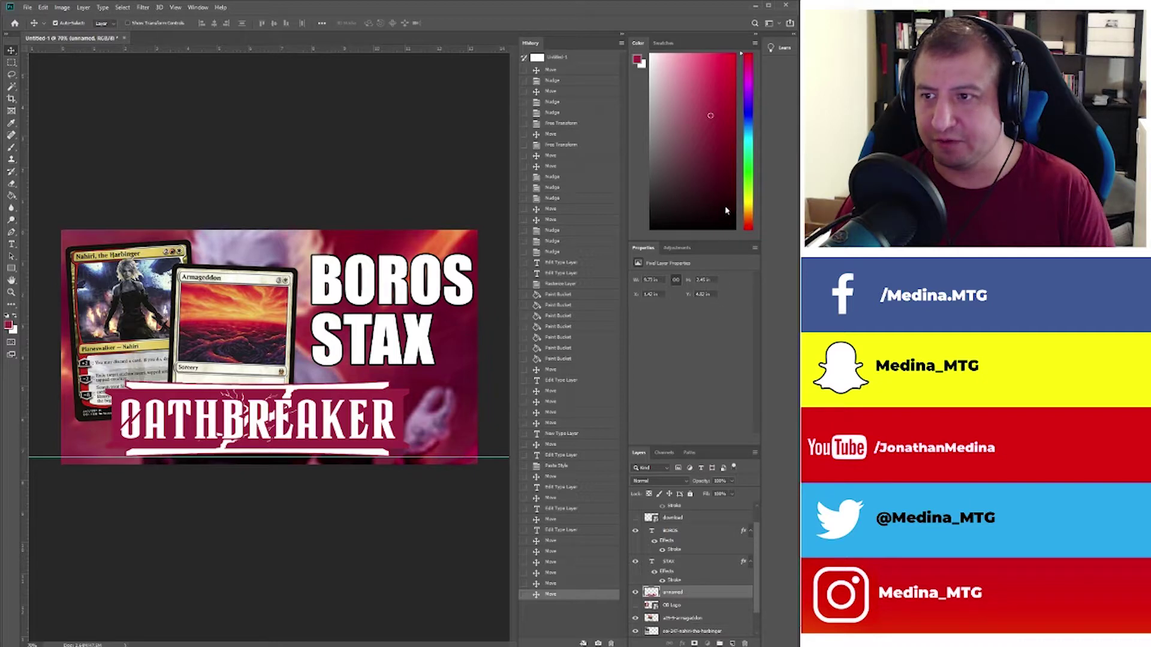
# Add a drop shadow to the OATHBREAKER banner and shift the banner slightly to the right.
pyautogui.press('h')
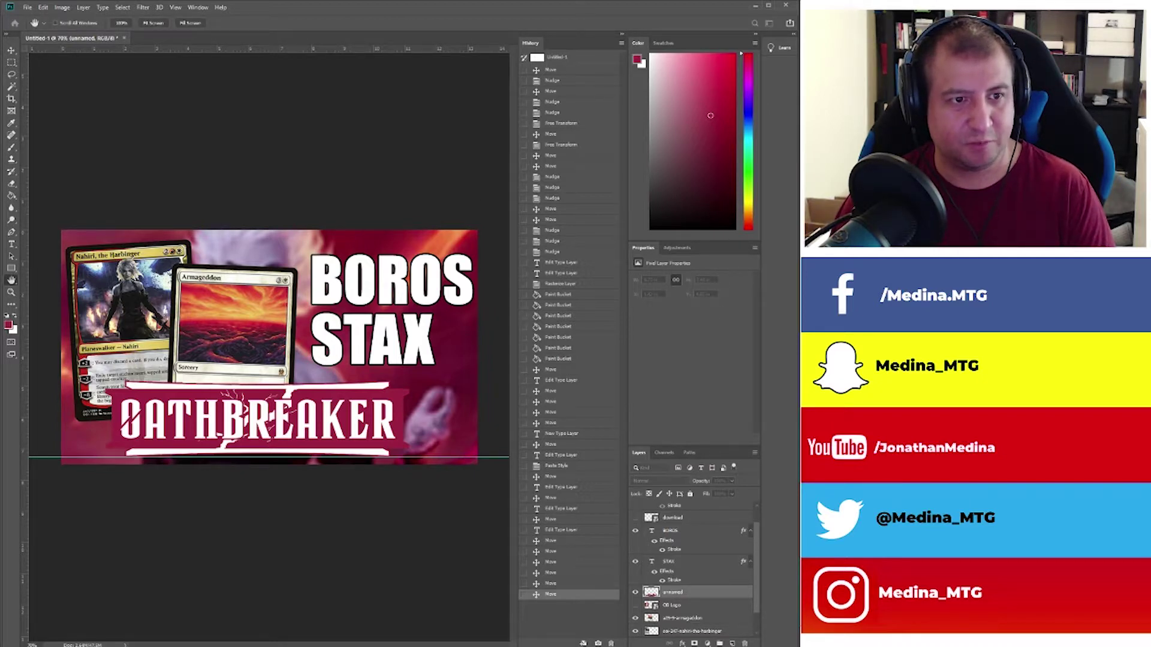
pyautogui.press('Return')
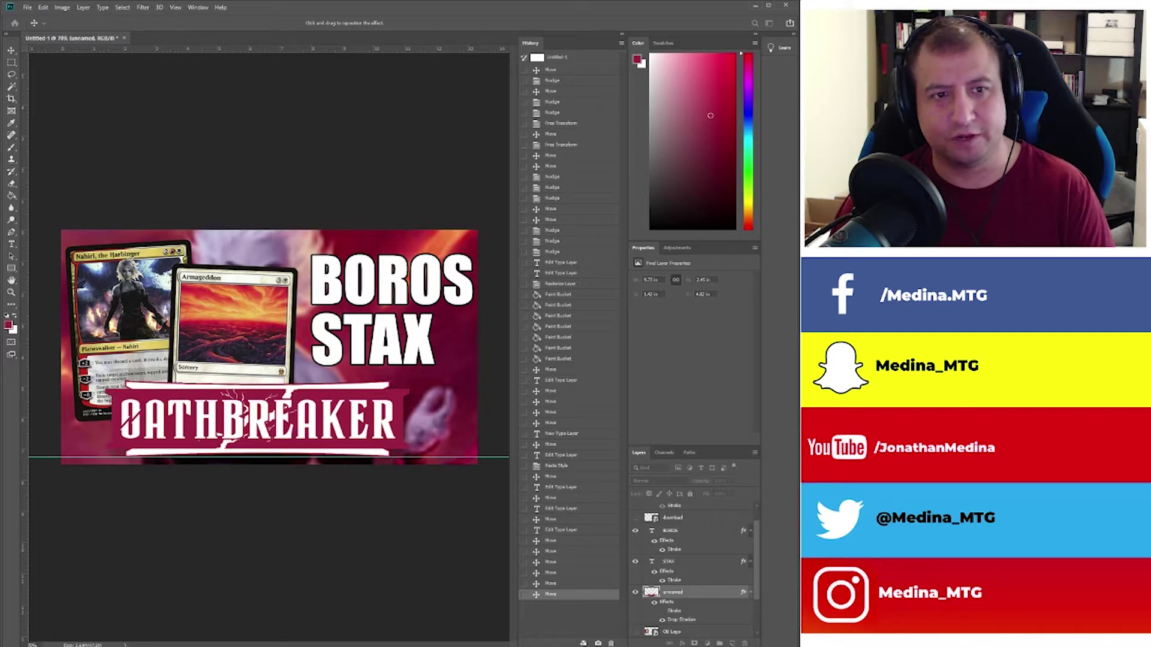
pyautogui.press('Return')
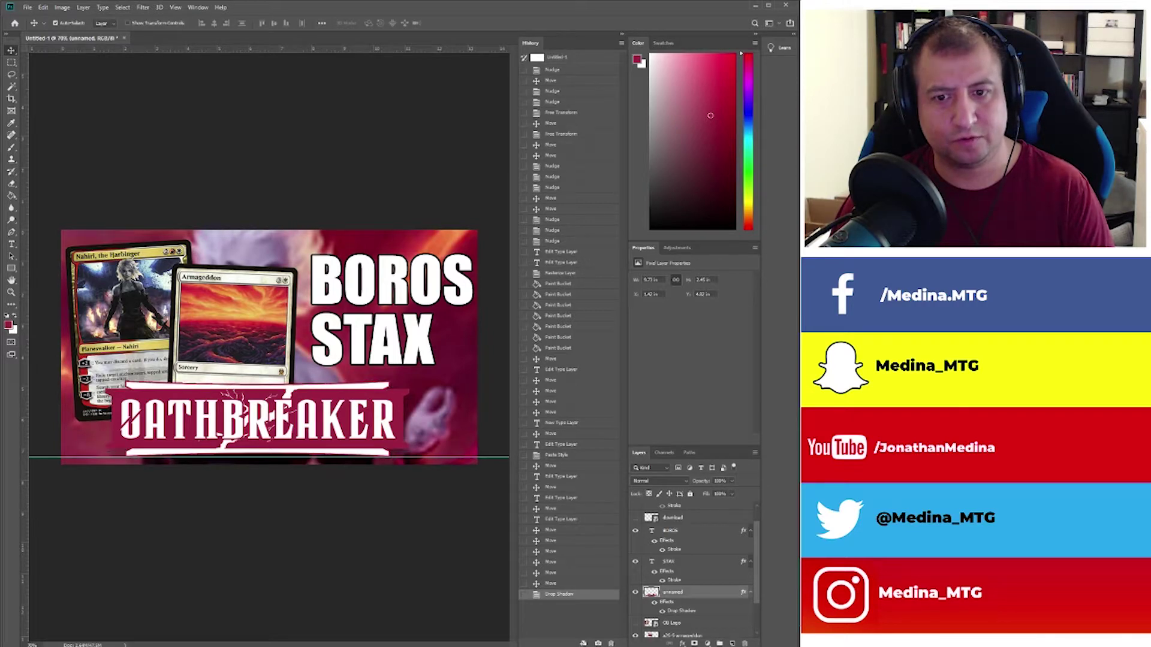
pyautogui.moveTo(350, 409)
pyautogui.mouseDown()
pyautogui.moveTo(298, 411)
pyautogui.moveTo(395, 404)
pyautogui.moveTo(292, 404)
pyautogui.moveTo(273, 314)
pyautogui.moveTo(254, 265)
pyautogui.moveTo(242, 266)
pyautogui.moveTo(252, 368)
pyautogui.moveTo(322, 393)
pyautogui.moveTo(301, 404)
pyautogui.mouseUp()
pyautogui.moveTo(301, 401); pyautogui.dragTo(353, 406)
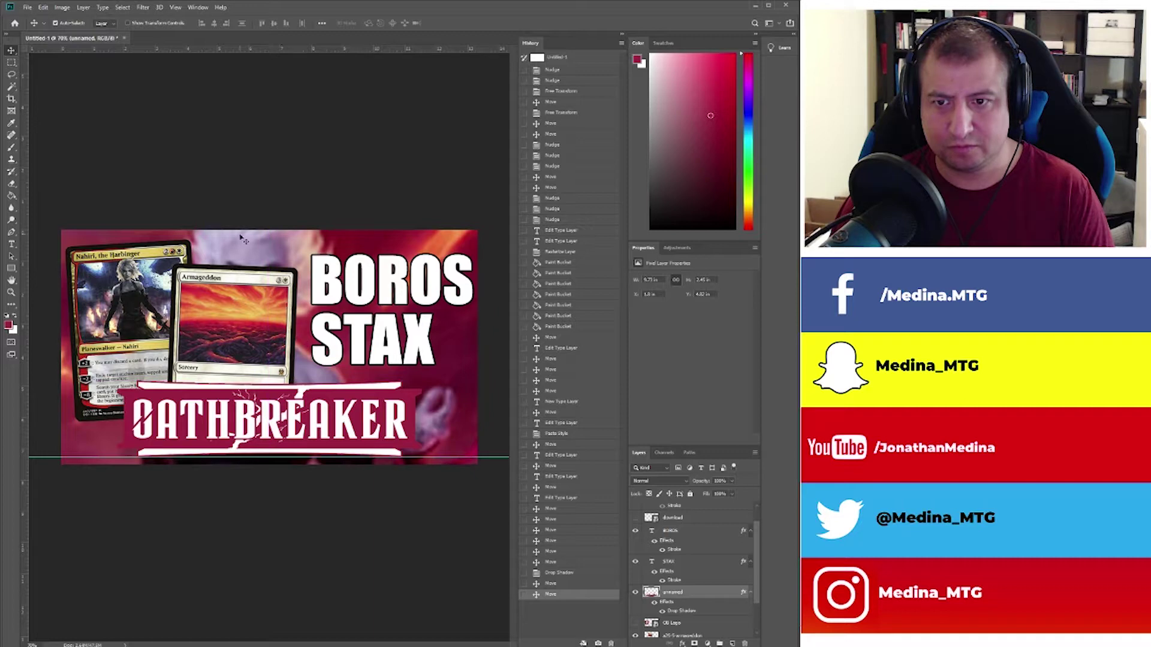
# Raise the Armageddon card toward the canvas's top edge and lower the Nahiri card behind it.
pyautogui.click(232, 322)
pyautogui.moveTo(252, 340); pyautogui.dragTo(252, 319)
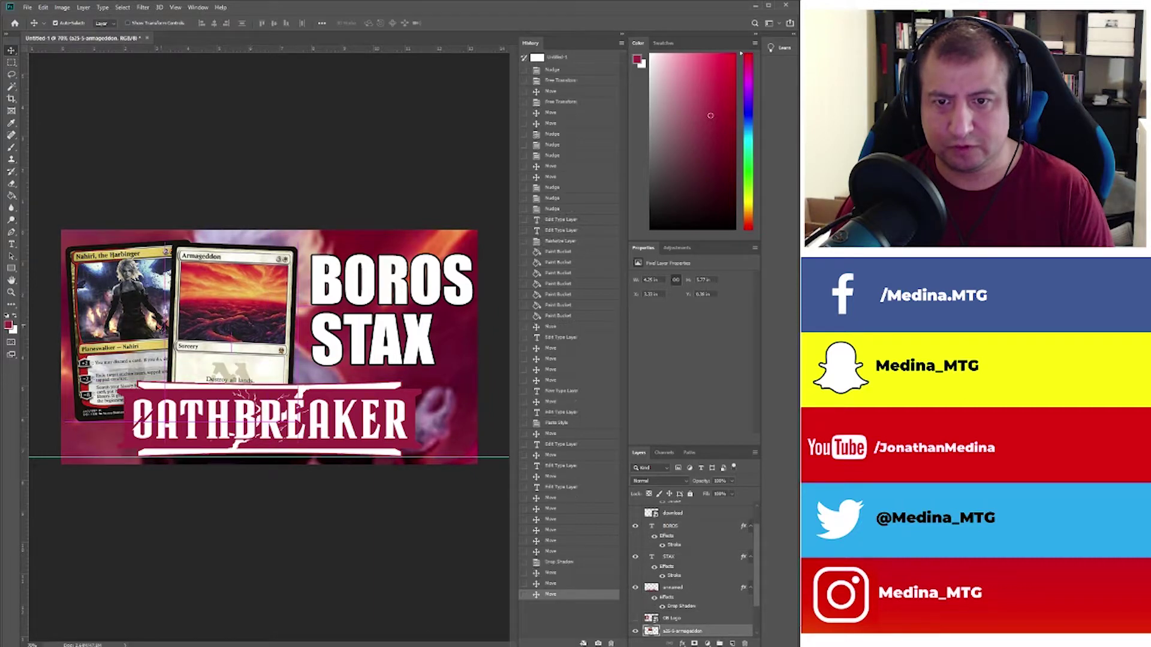
pyautogui.moveTo(121, 329); pyautogui.dragTo(128, 346)
# Shift the BOROS and STAX texts slightly closer to the Armageddon card, aligning their left edges and lowering STAX a little.
pyautogui.click(372, 291)
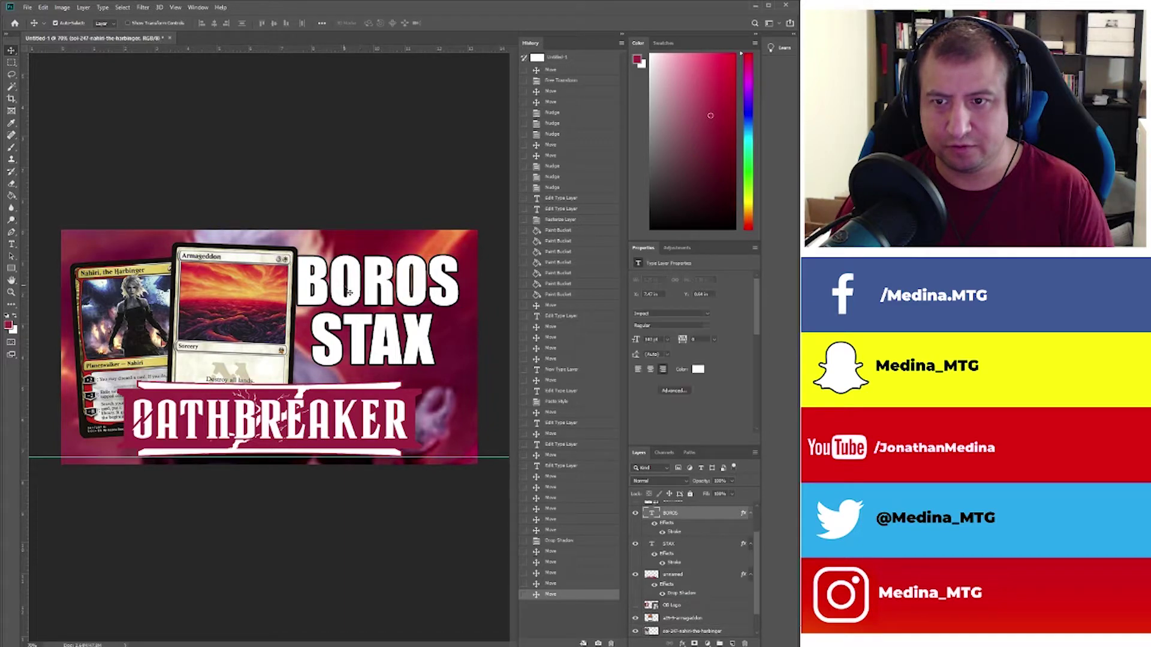
pyautogui.click(365, 288)
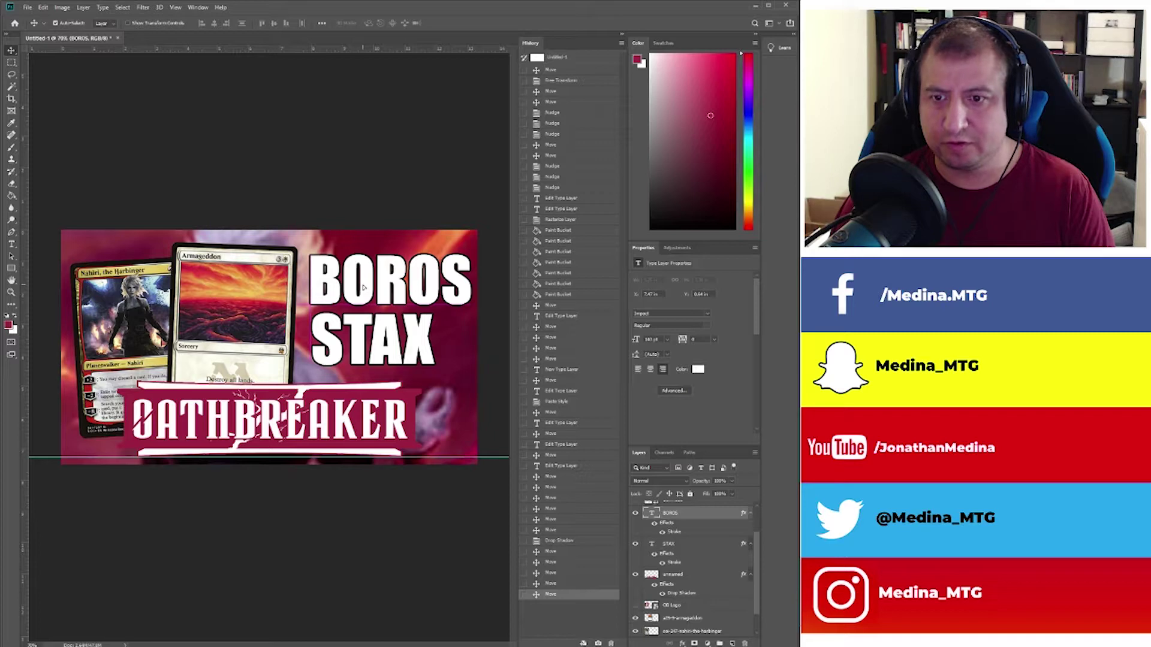
pyautogui.moveTo(362, 344); pyautogui.dragTo(355, 348)
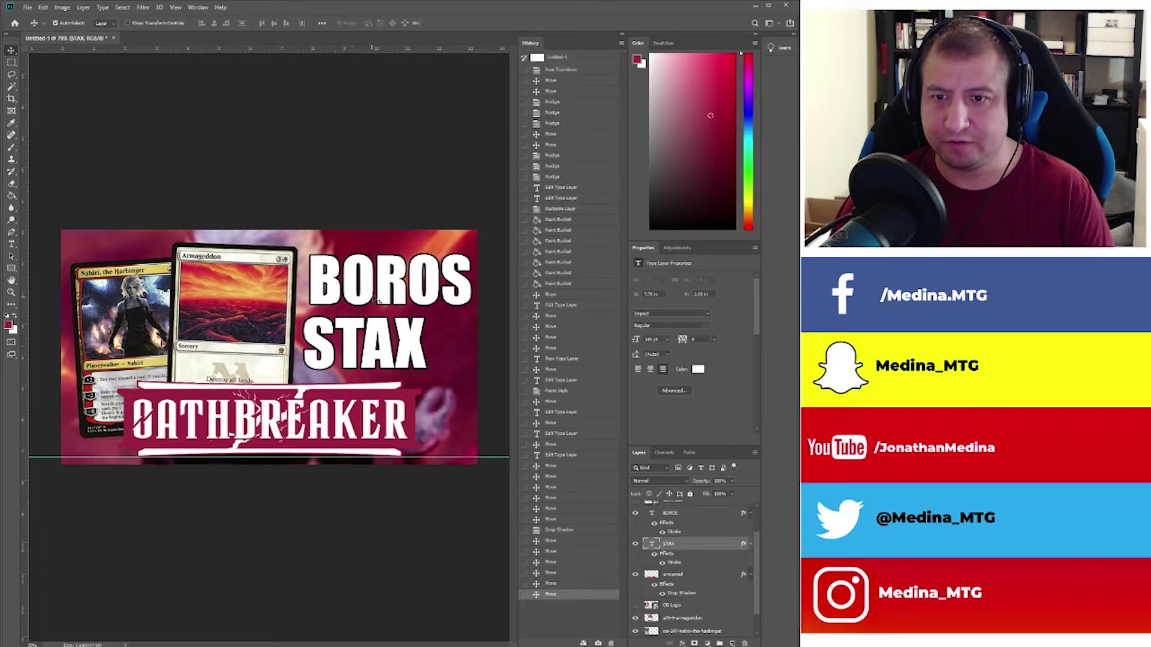
pyautogui.moveTo(375, 286); pyautogui.dragTo(371, 287)
# Swap the vertical order of the two title words, placing STAX above BOROS beside the cards.
pyautogui.click(313, 210)
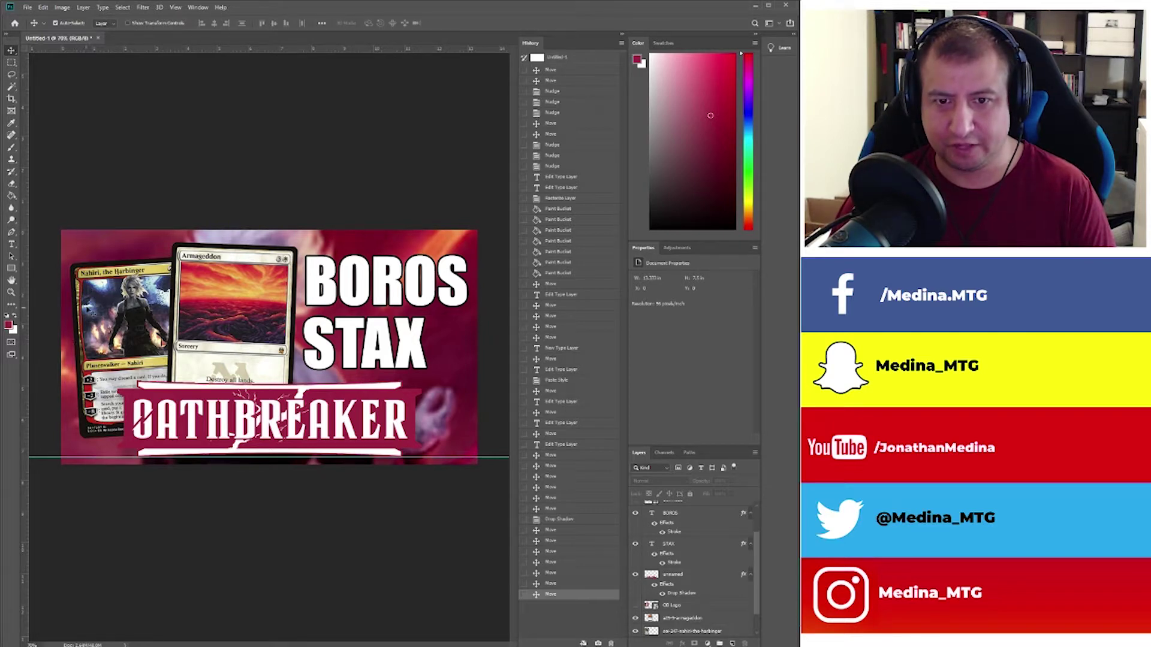
pyautogui.moveTo(361, 262)
pyautogui.mouseDown()
pyautogui.moveTo(362, 336)
pyautogui.moveTo(367, 271)
pyautogui.mouseUp()
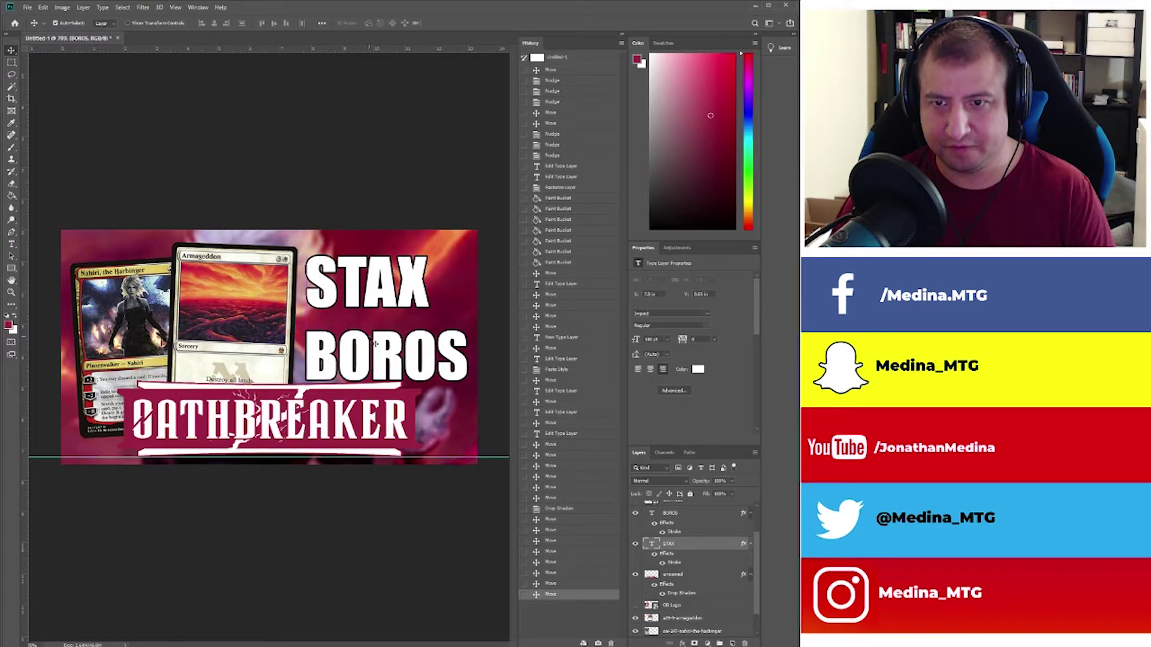
# Tighten STAX and BOROS into a compact stack beside the Armageddon card, keeping STAX on top.
pyautogui.moveTo(381, 358)
pyautogui.mouseDown()
pyautogui.moveTo(362, 347)
pyautogui.moveTo(372, 349)
pyautogui.mouseUp()
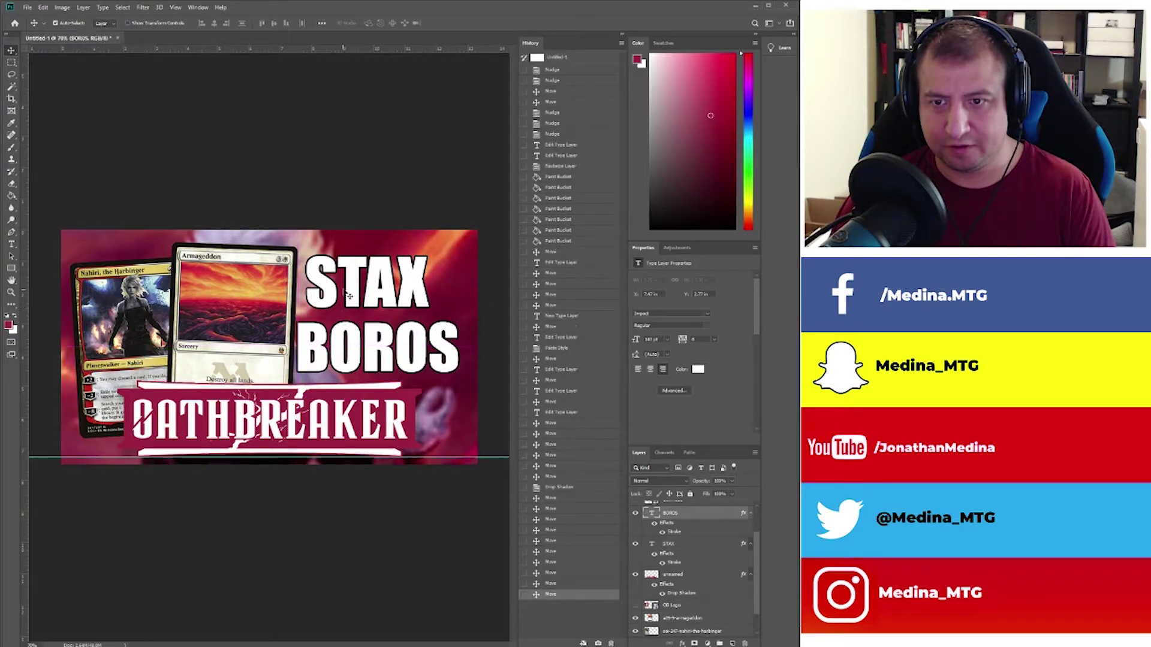
pyautogui.moveTo(346, 290); pyautogui.dragTo(340, 302)
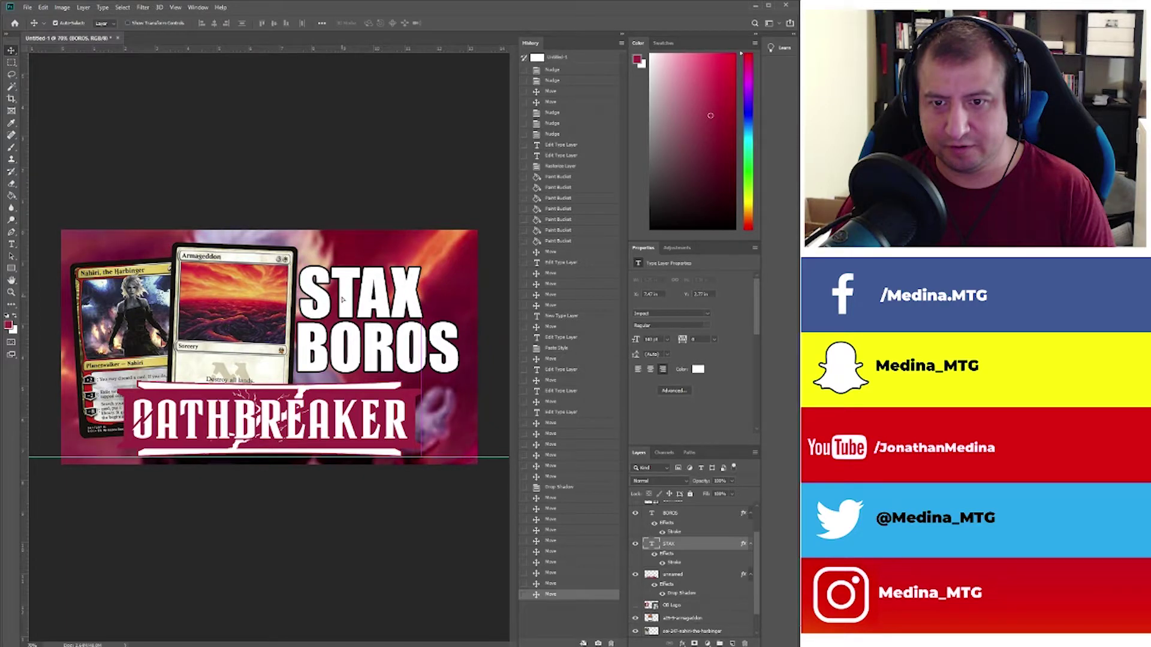
pyautogui.click(343, 355)
pyautogui.moveTo(343, 355); pyautogui.dragTo(346, 358)
pyautogui.moveTo(344, 305); pyautogui.dragTo(340, 334)
pyautogui.click(340, 337)
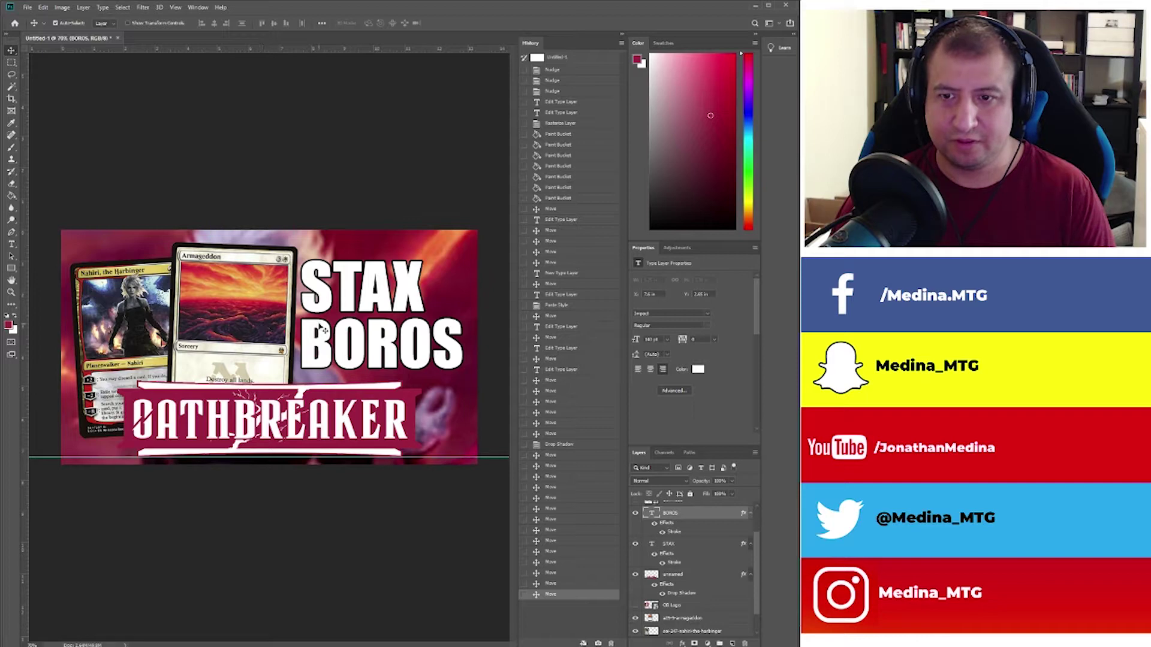
# Place BOROS back above STAX, set its font size to 120 pt and position it beside the Armageddon card.
pyautogui.moveTo(394, 335); pyautogui.dragTo(369, 336)
pyautogui.doubleClick(389, 264)
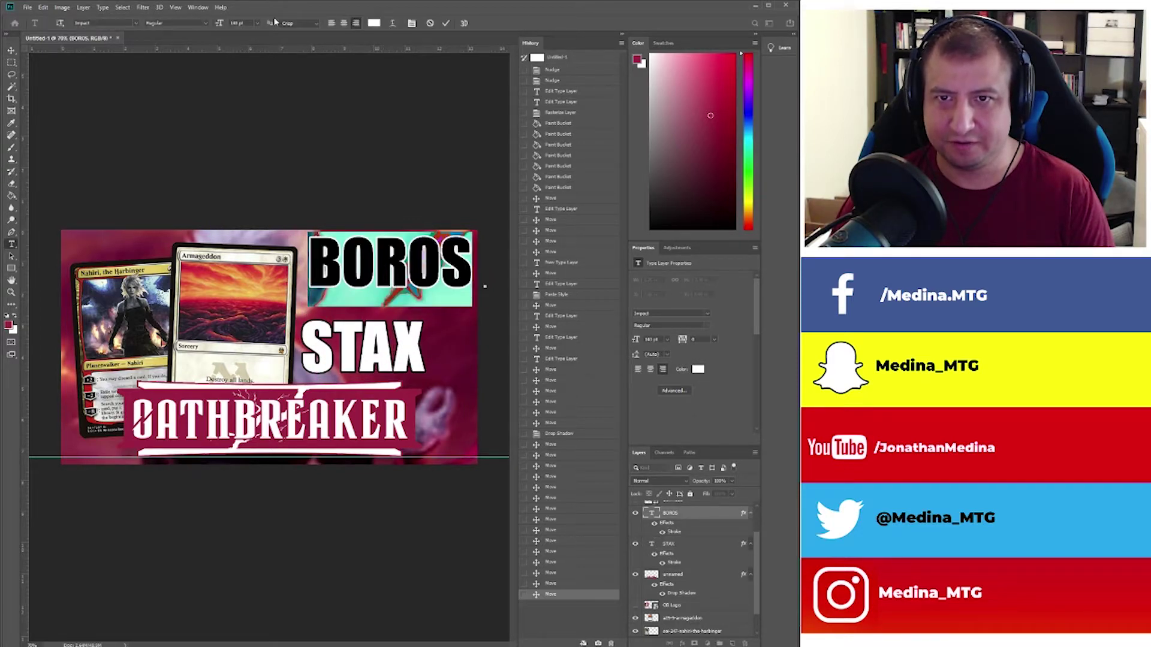
pyautogui.moveTo(247, 23); pyautogui.dragTo(67, 10)
pyautogui.write('120')
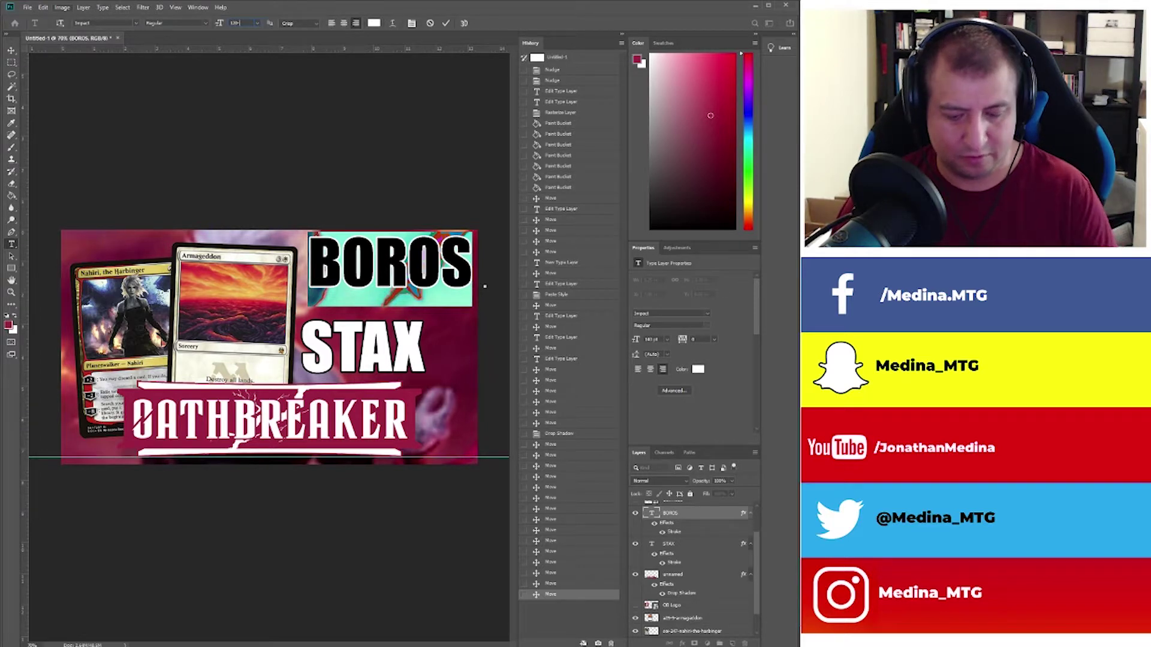
pyautogui.press('Return')
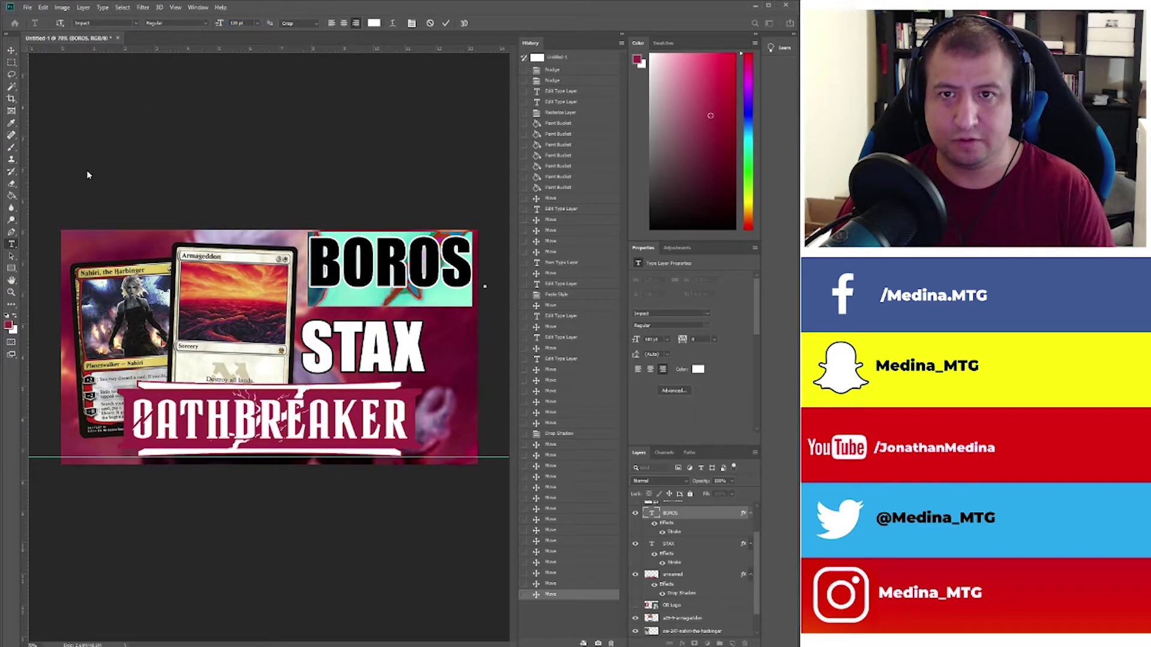
pyautogui.moveTo(390, 281); pyautogui.dragTo(373, 305)
pyautogui.hotkey('ctrl', 'Return')
pyautogui.press('v')
# Enlarge the STAX text to 170 pt and position it directly below BOROS, close to the Armageddon card.
pyautogui.moveTo(362, 336); pyautogui.dragTo(368, 333)
pyautogui.doubleClick(368, 333)
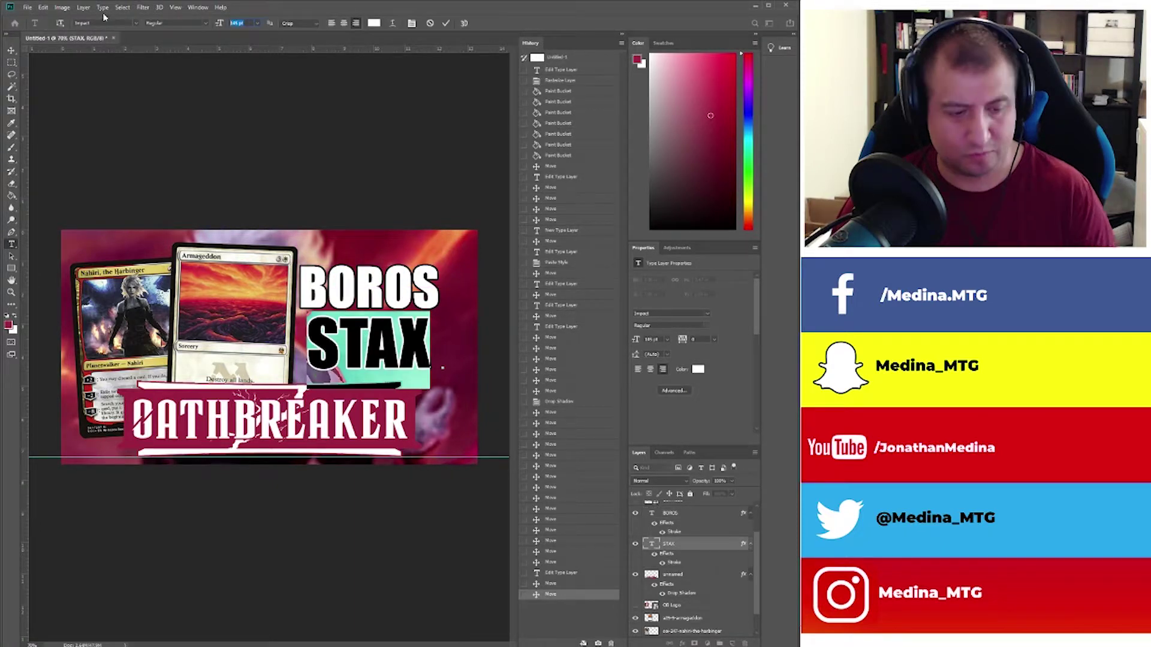
pyautogui.write('15')
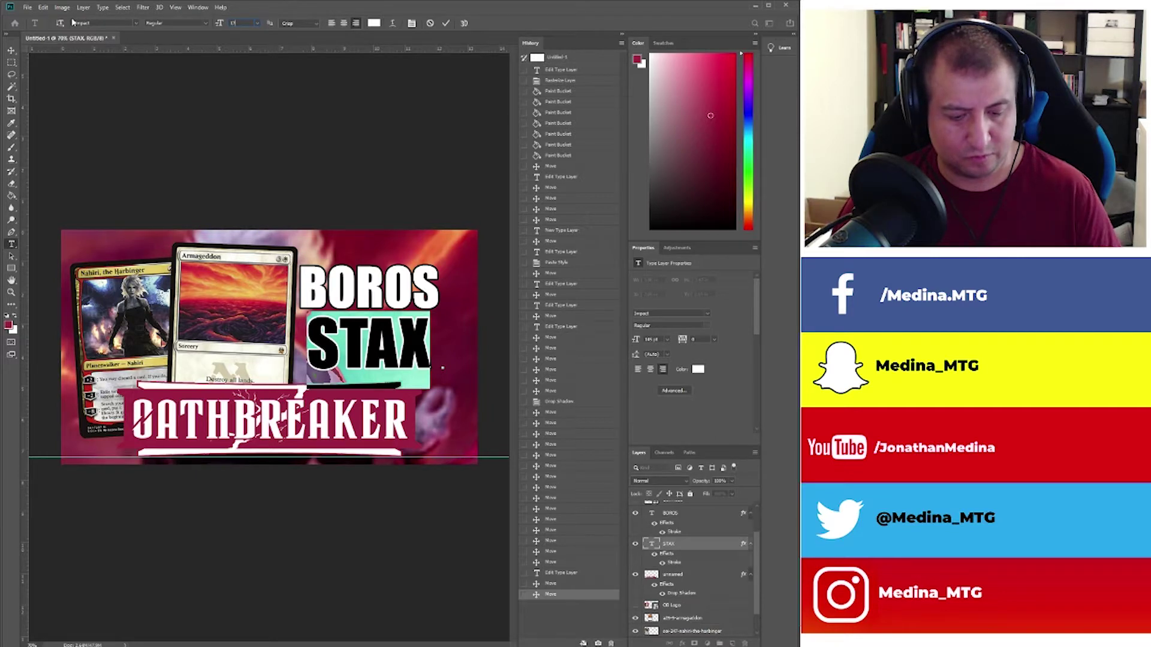
pyautogui.write('70')
pyautogui.press('Return')
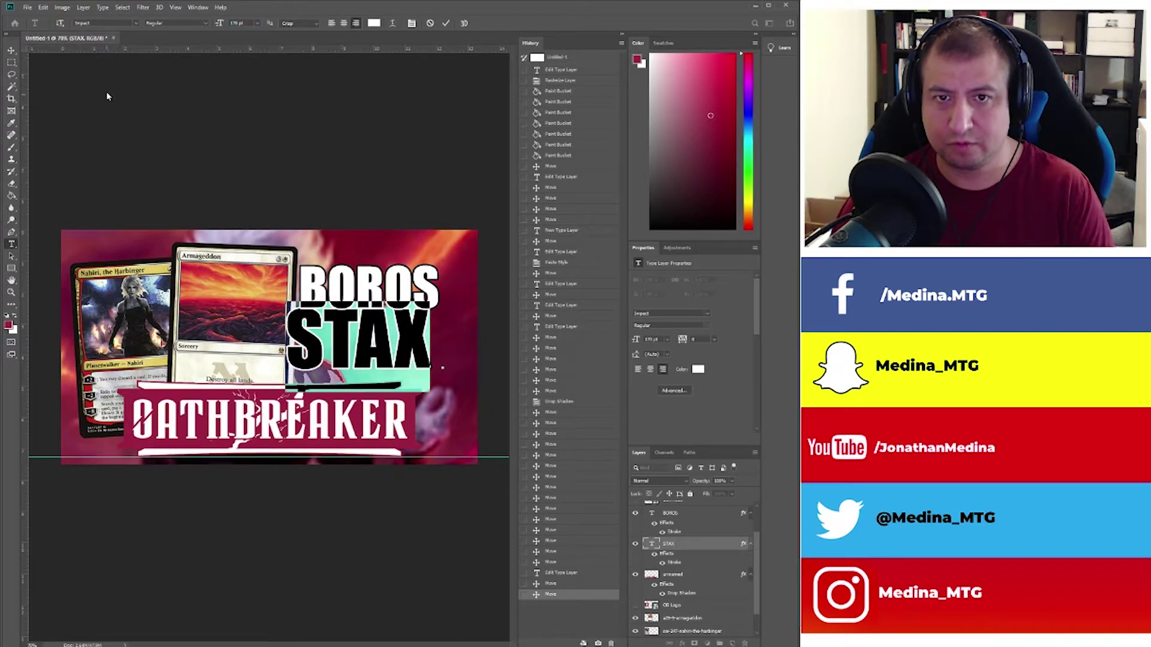
pyautogui.click(12, 51)
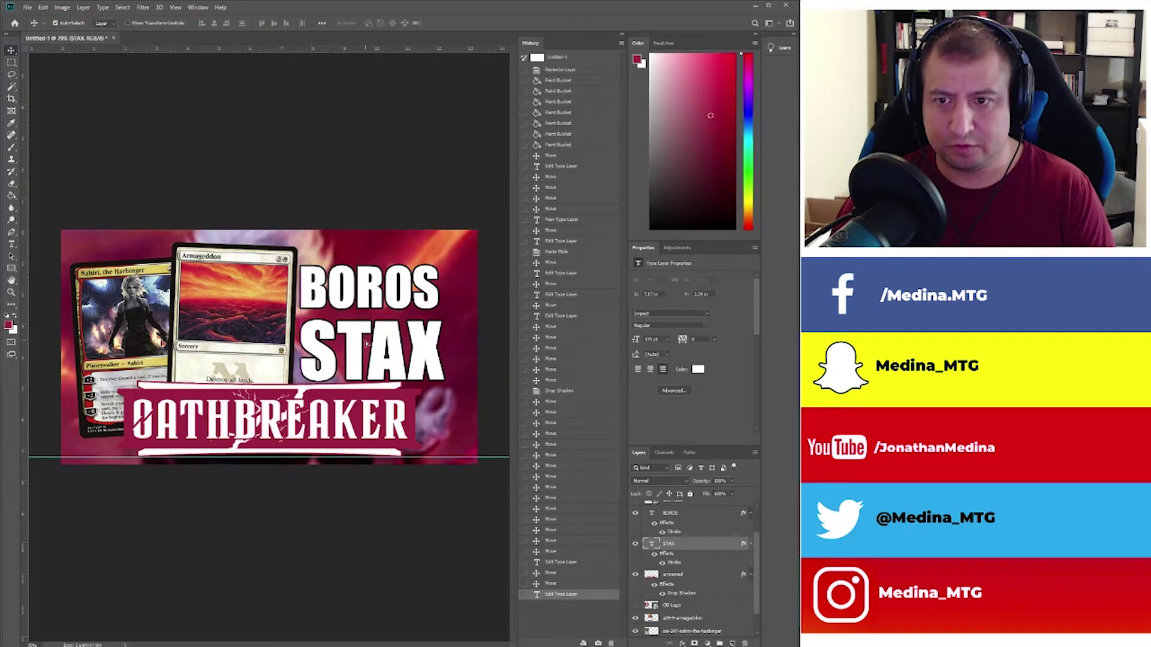
pyautogui.moveTo(367, 343); pyautogui.dragTo(370, 340)
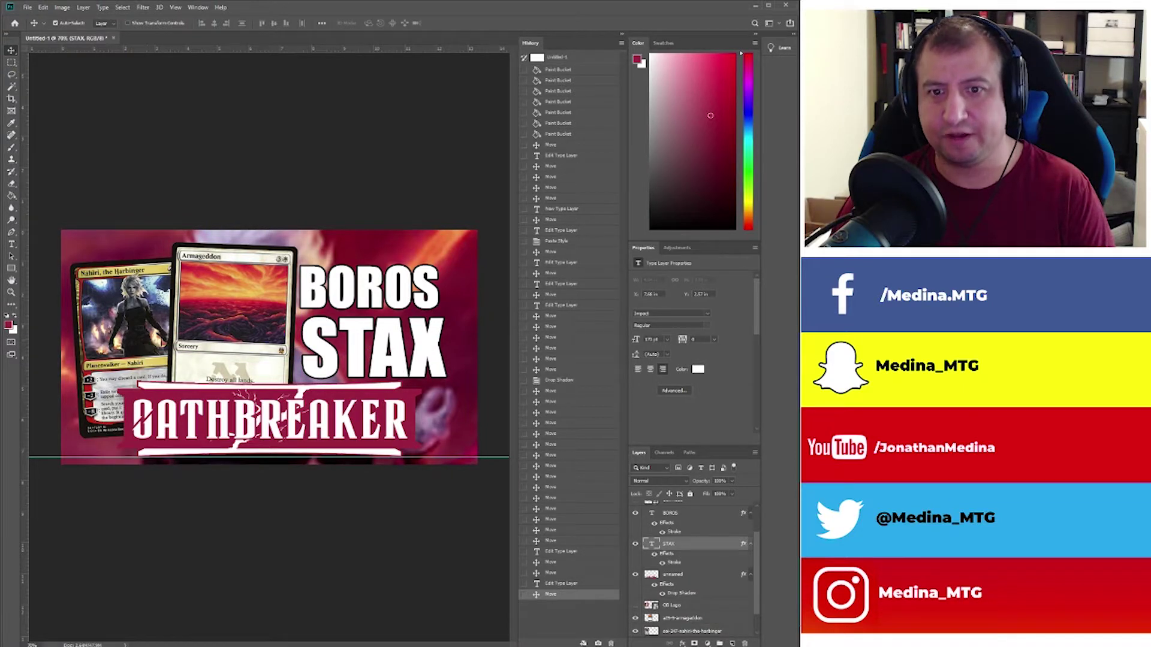
# Lower the Armageddon card slightly, and fine-tune the Nahiri card, Armageddon card and OATHBREAKER banner with small upward shifts.
pyautogui.moveTo(240, 302); pyautogui.dragTo(239, 309)
pyautogui.click(294, 166)
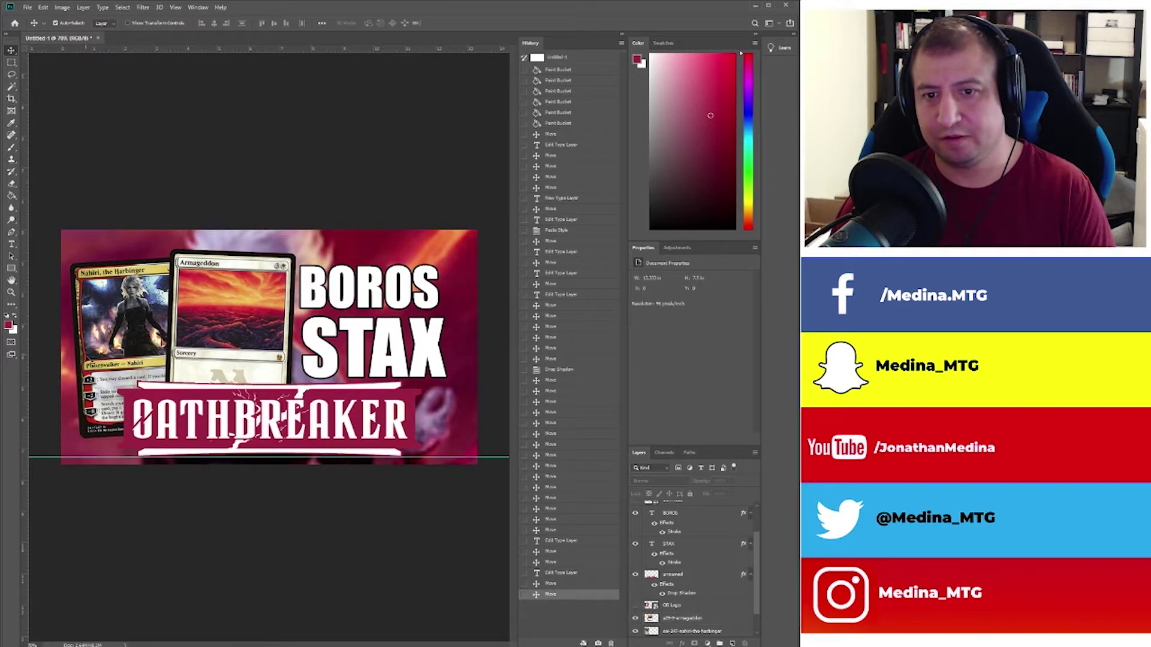
pyautogui.click(124, 323)
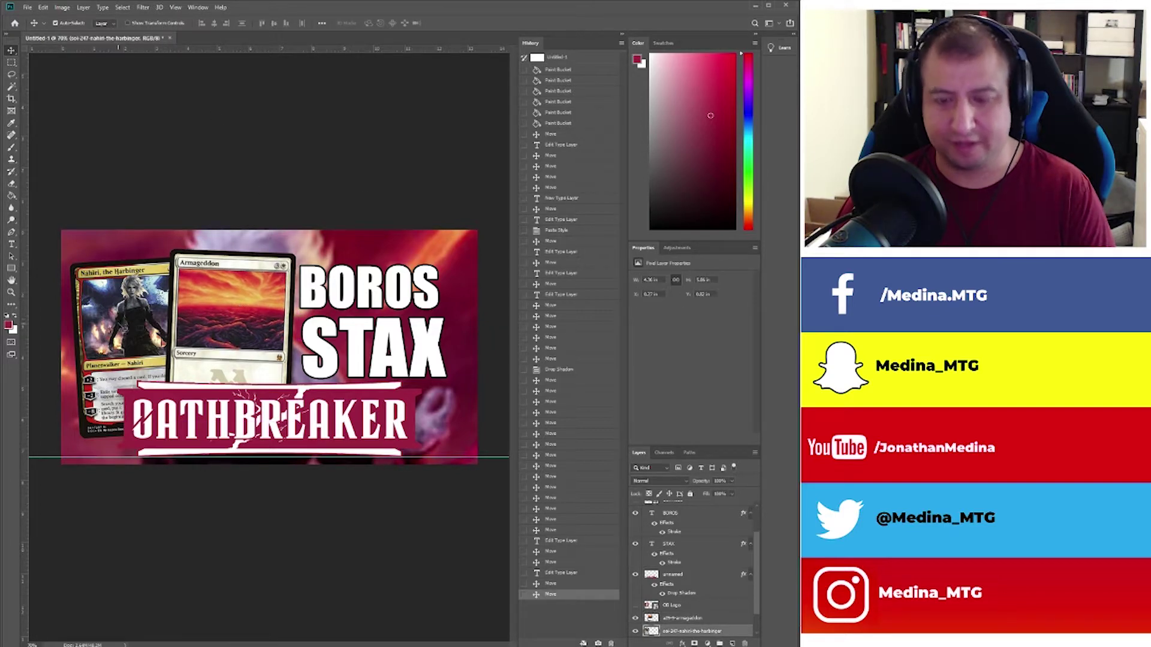
pyautogui.press('Up')
pyautogui.press('Up')
pyautogui.click(246, 318)
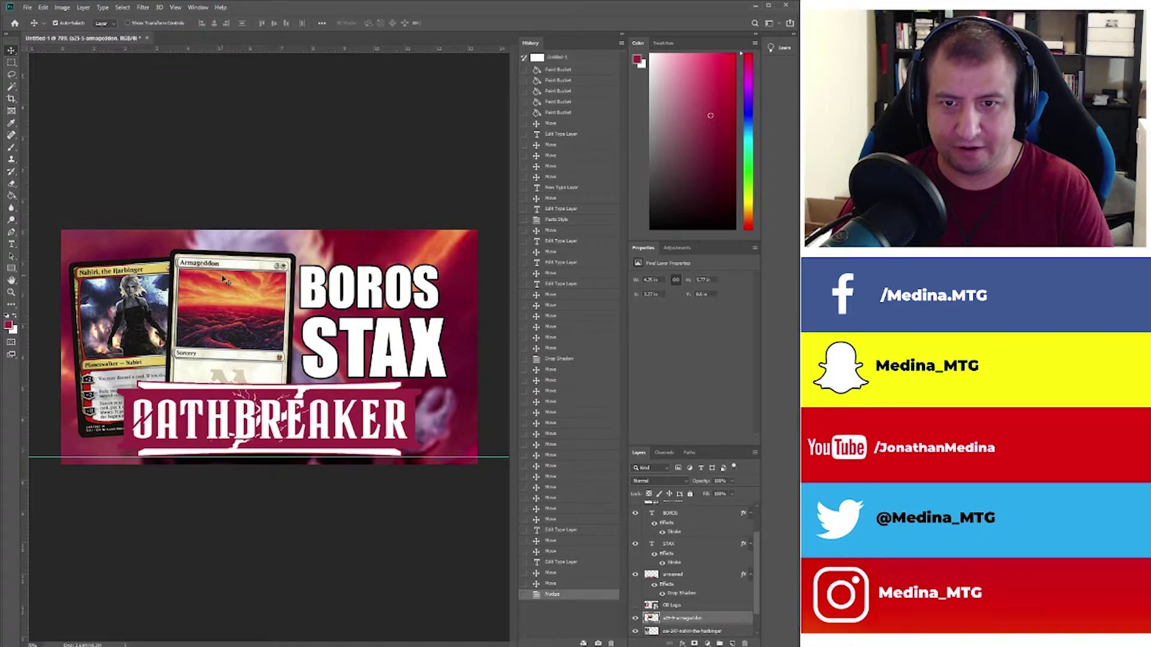
pyautogui.press('Up')
pyautogui.press('Up')
pyautogui.moveTo(311, 414); pyautogui.dragTo(311, 411)
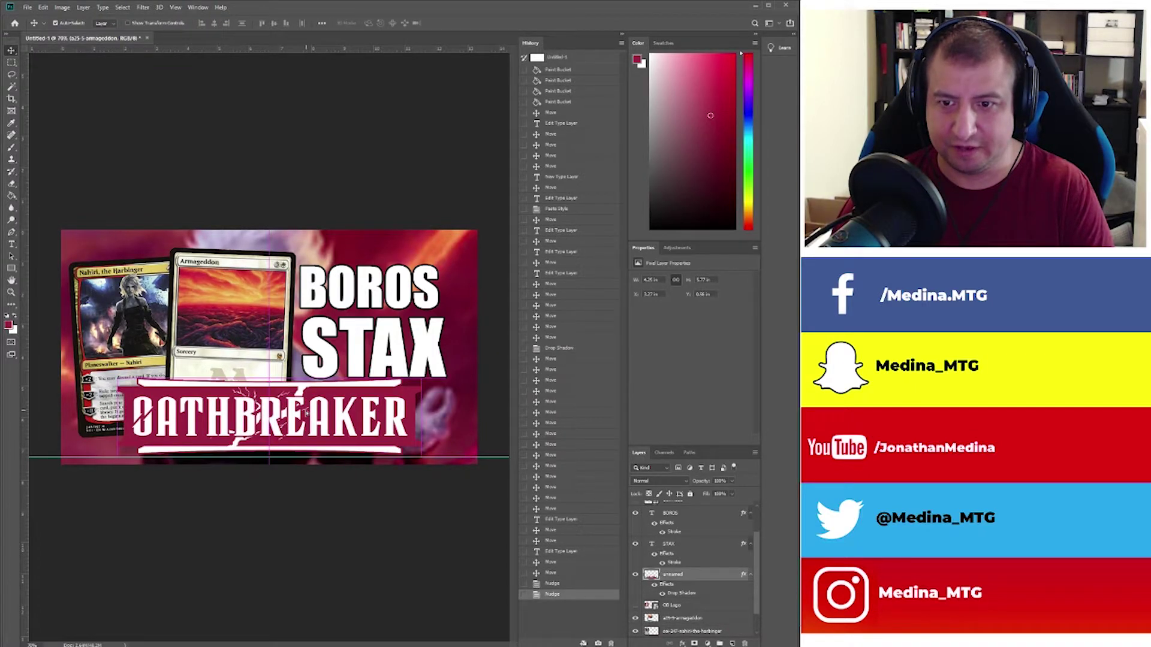
# Nudge the BOROS and STAX texts up slightly and shift BOROS a touch to the right.
pyautogui.click(429, 342)
pyautogui.click(404, 294)
pyautogui.press('Up')
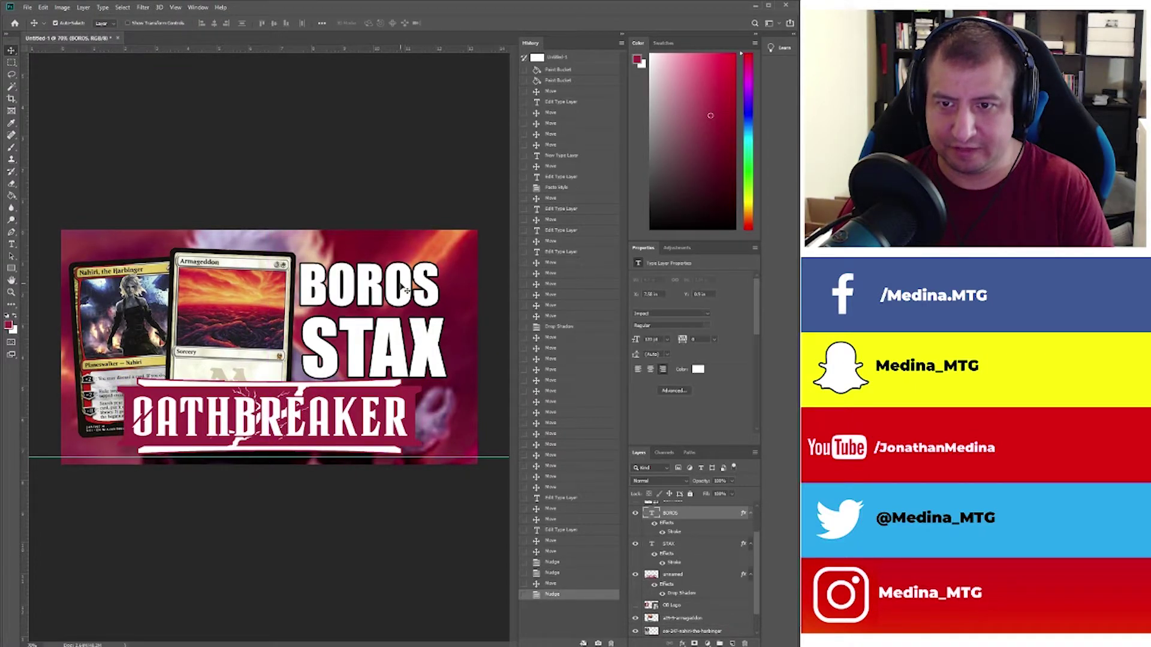
pyautogui.click(386, 340)
pyautogui.press('Up')
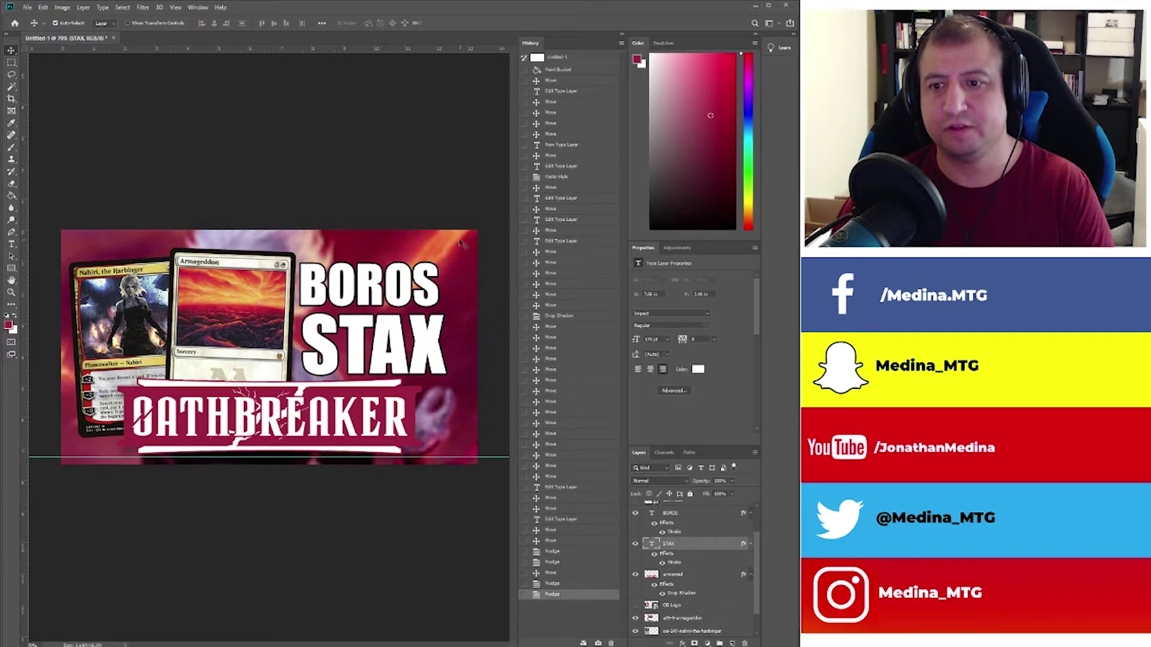
pyautogui.click(391, 132)
pyautogui.click(391, 345)
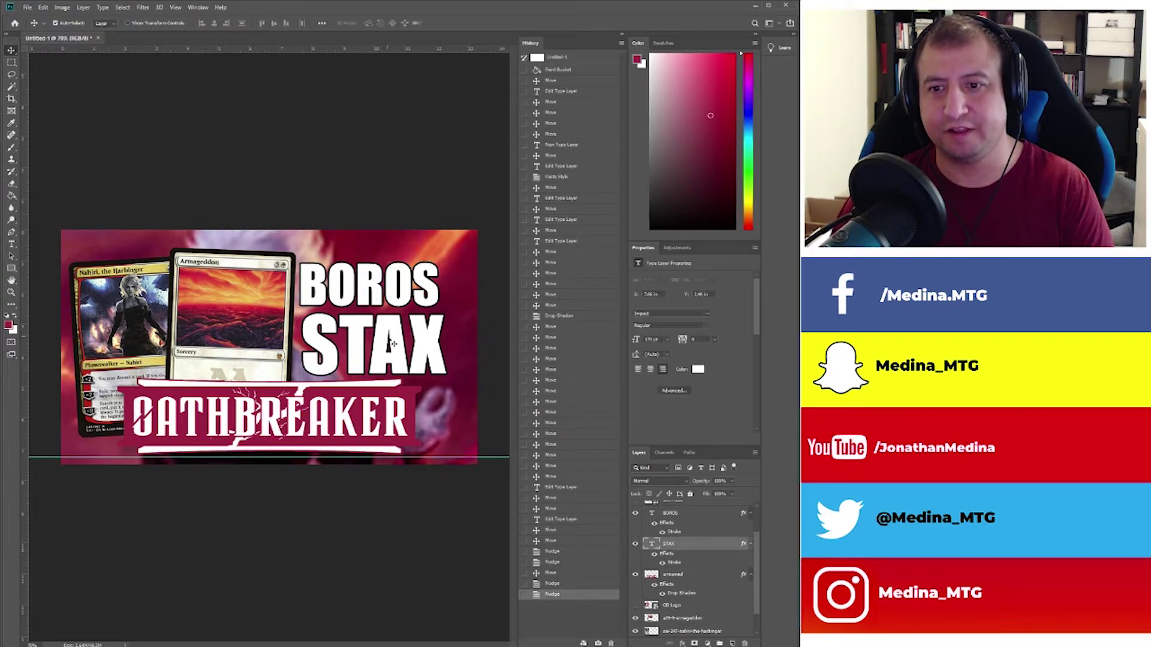
pyautogui.press('Up')
pyautogui.click(387, 293)
pyautogui.press('Right')
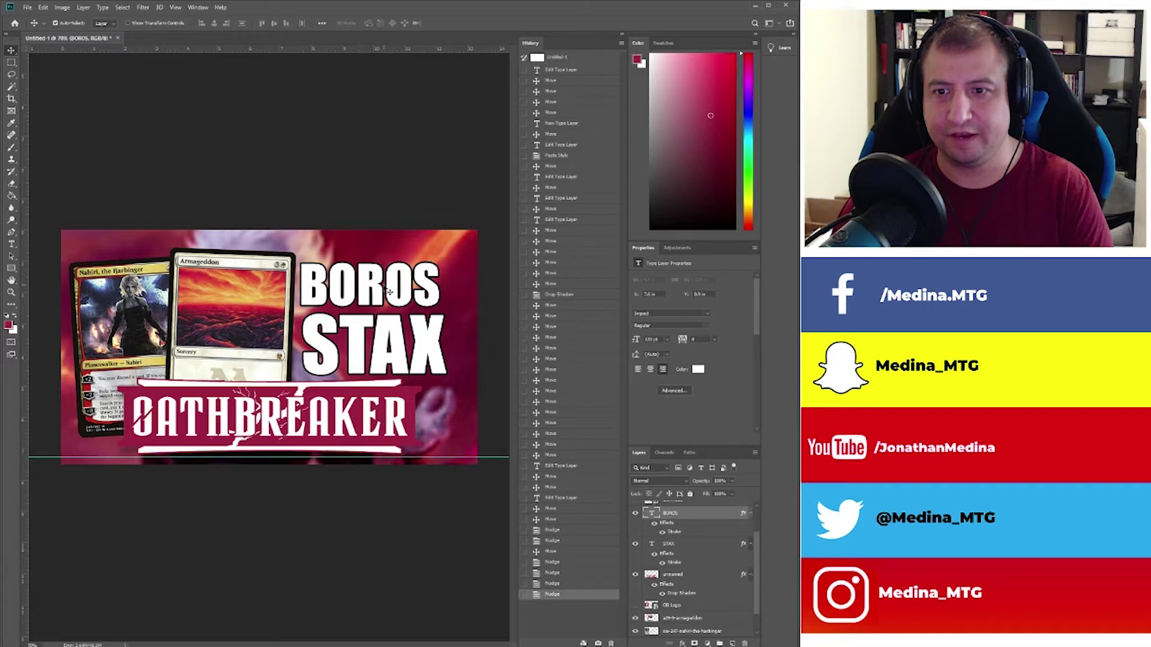
# Try shifting BOROS right to line up with the right edge of STAX.
pyautogui.hotkey('shift', 'Right')
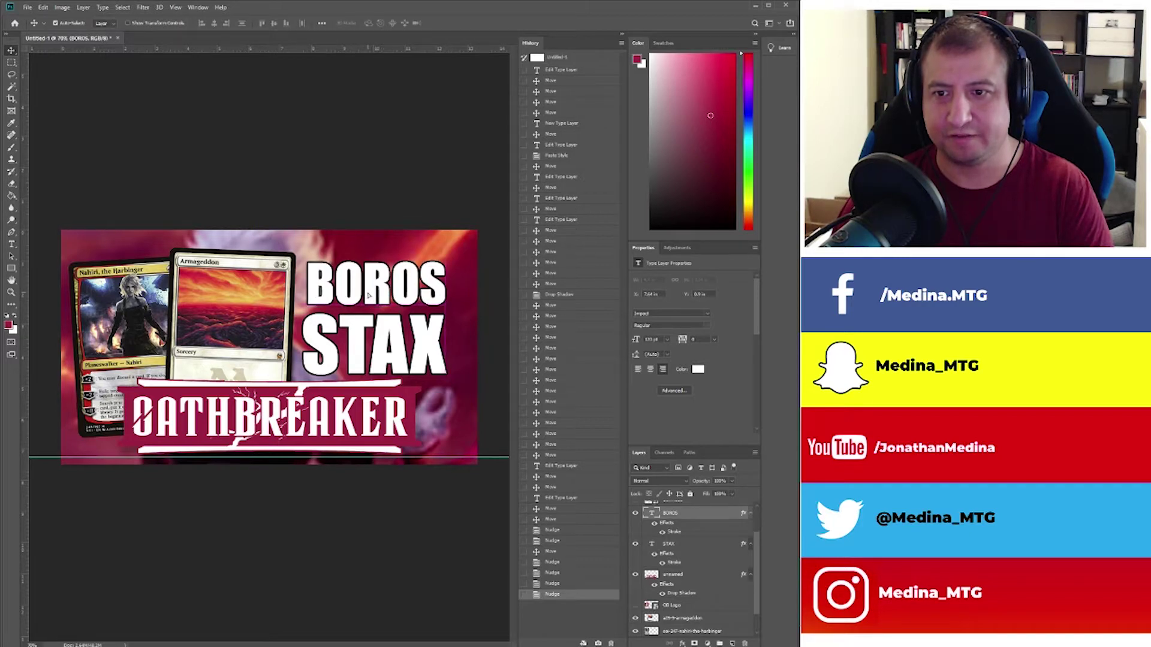
pyautogui.moveTo(368, 295); pyautogui.dragTo(362, 297)
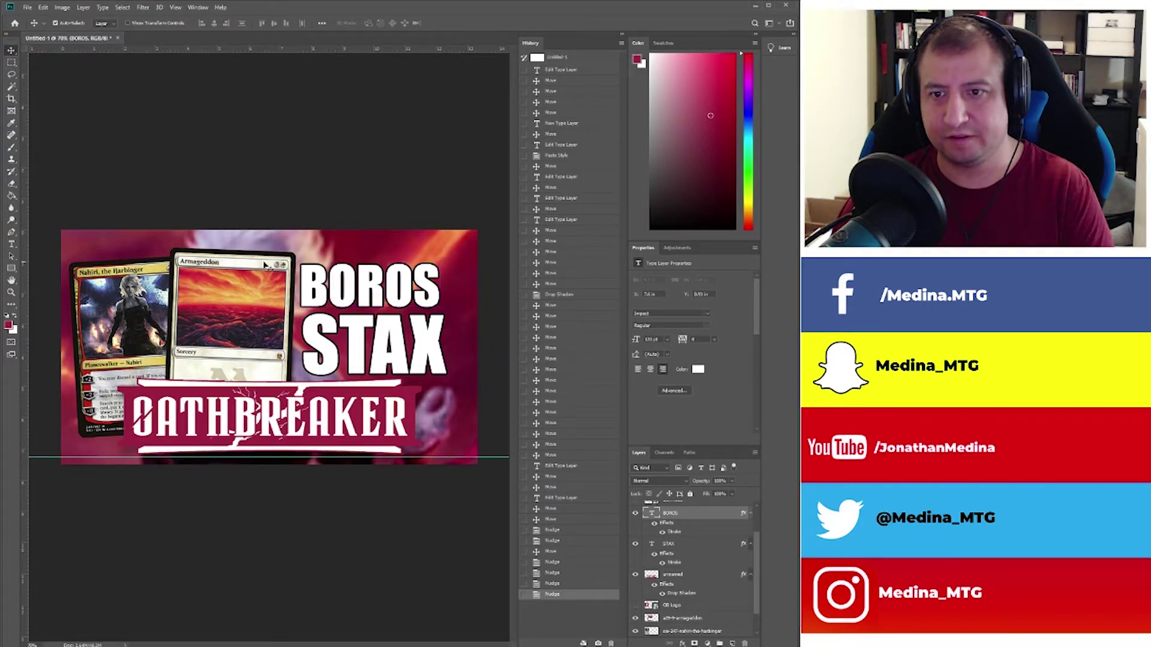
pyautogui.click(326, 245)
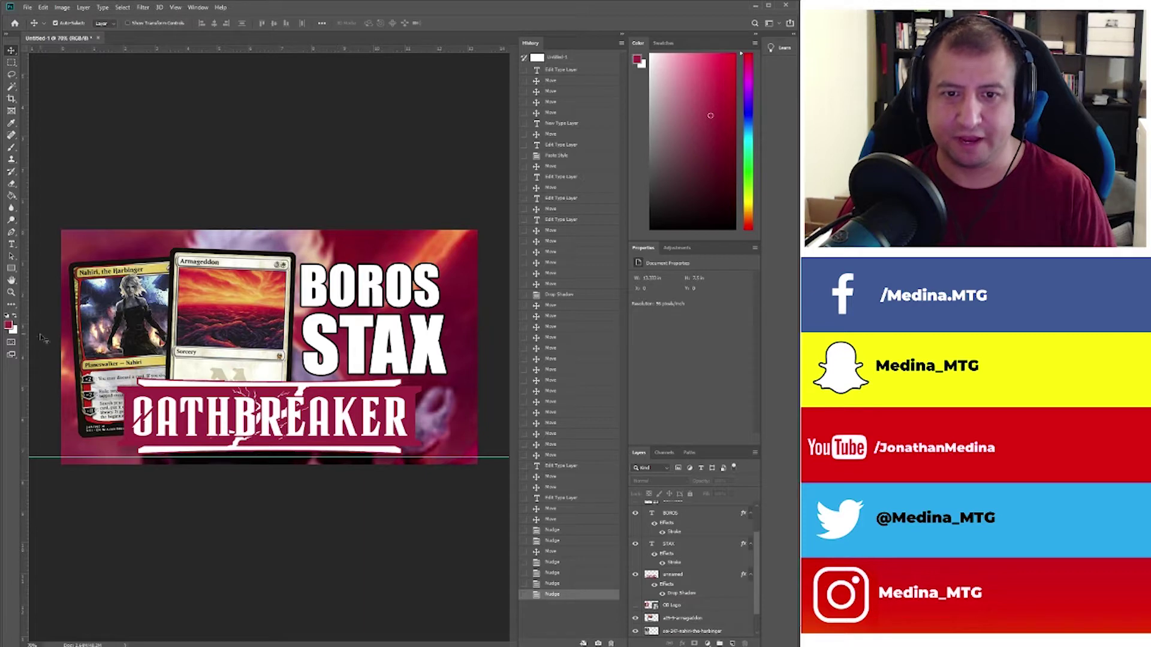
# Recolour the OATHBREAKER banner's crimson background dark maroon with the Paint Bucket, including the enclosed areas inside and around the letters.
pyautogui.press('g')
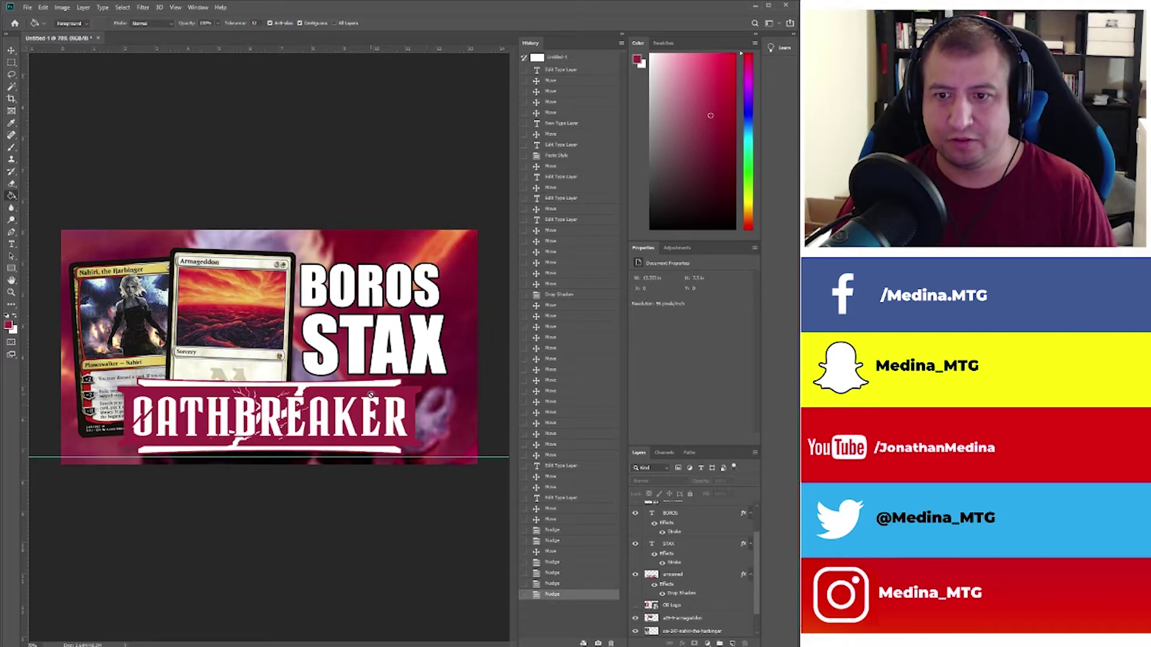
pyautogui.click(703, 577)
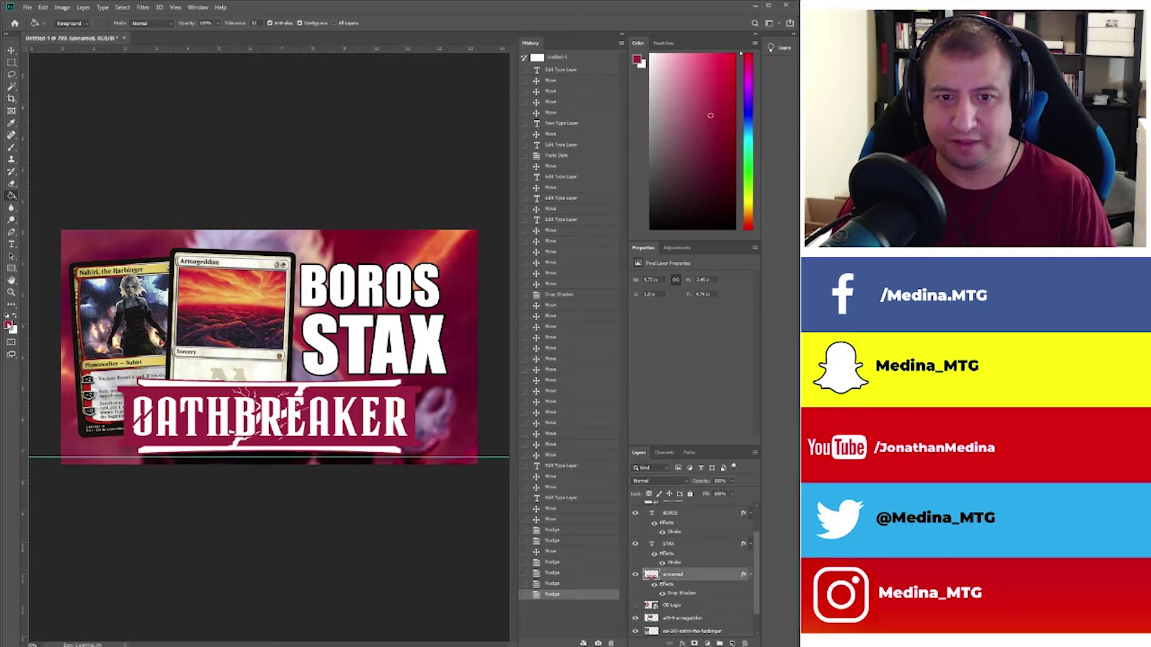
pyautogui.press('i')
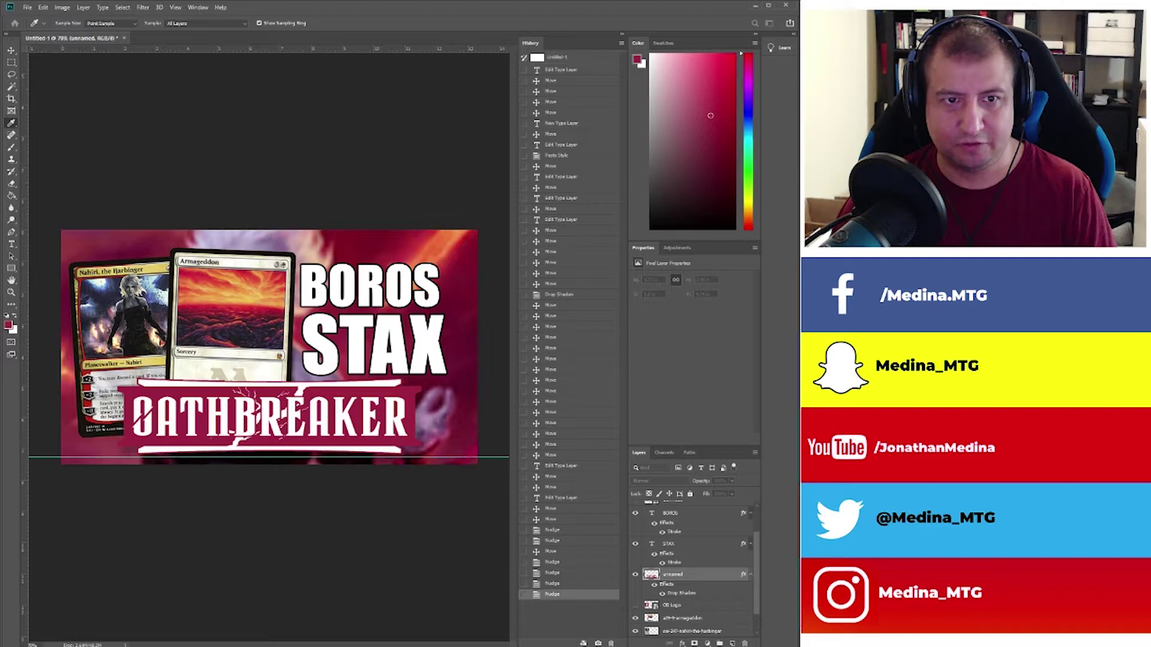
pyautogui.press('g')
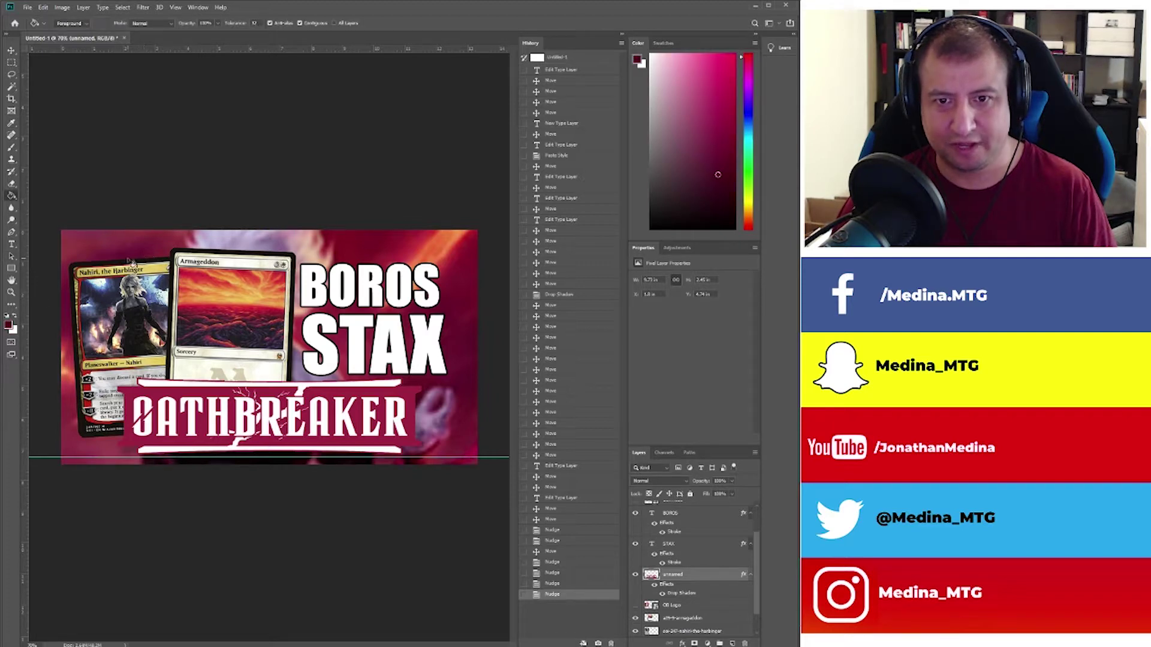
pyautogui.click(177, 395)
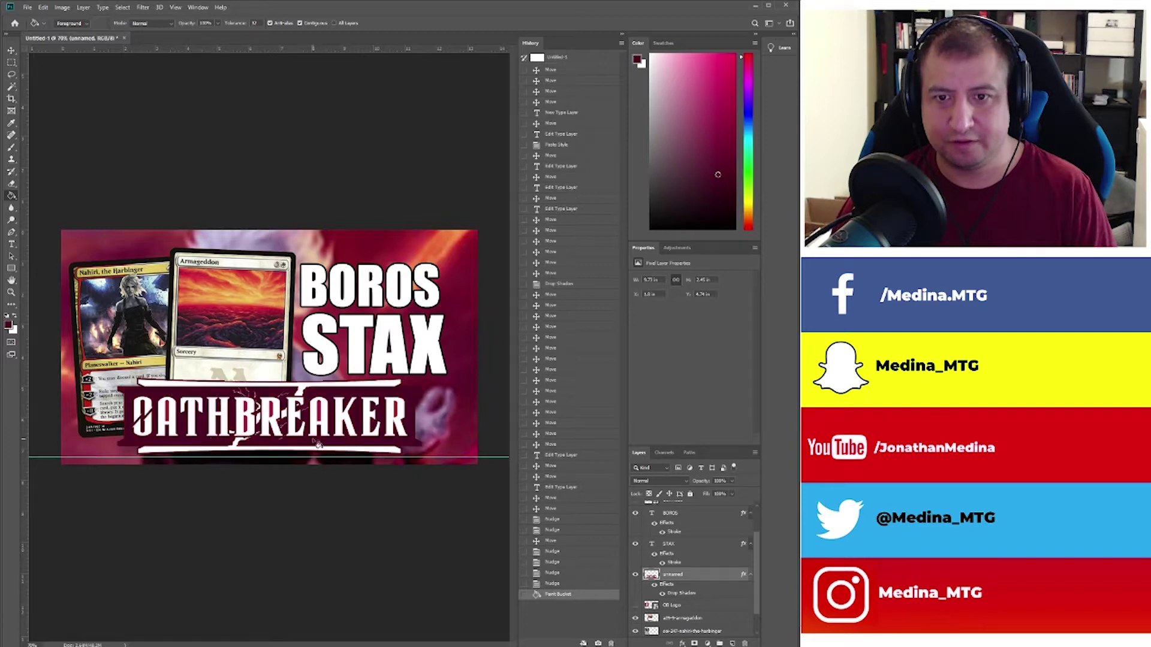
pyautogui.click(172, 413)
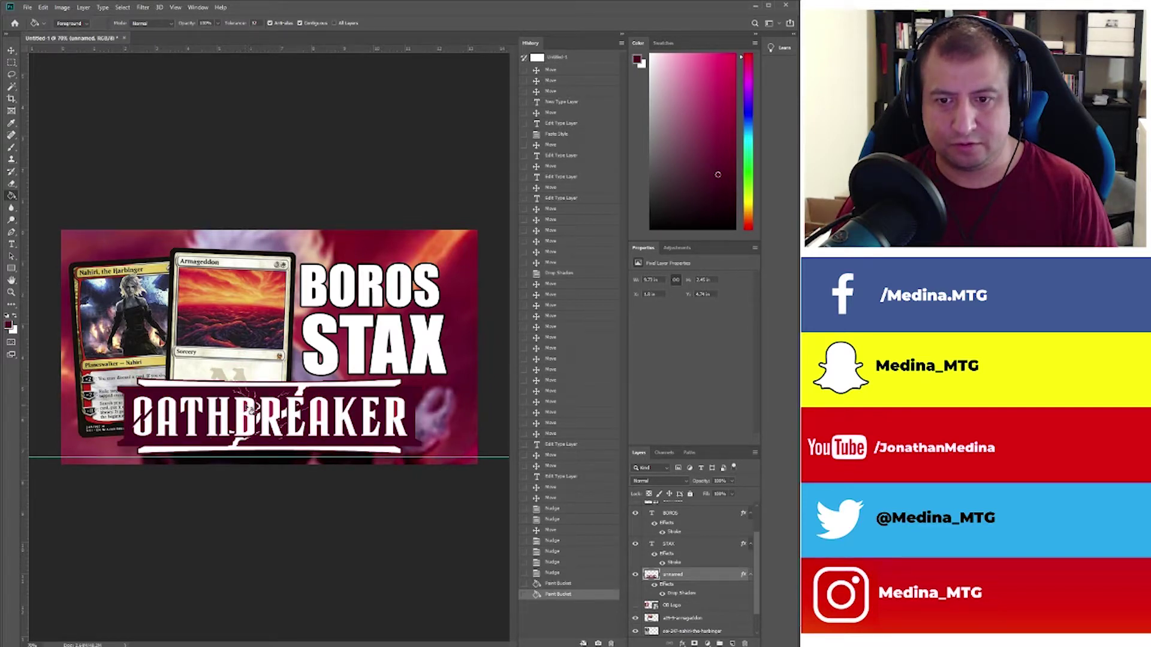
pyautogui.click(247, 413)
pyautogui.click(249, 427)
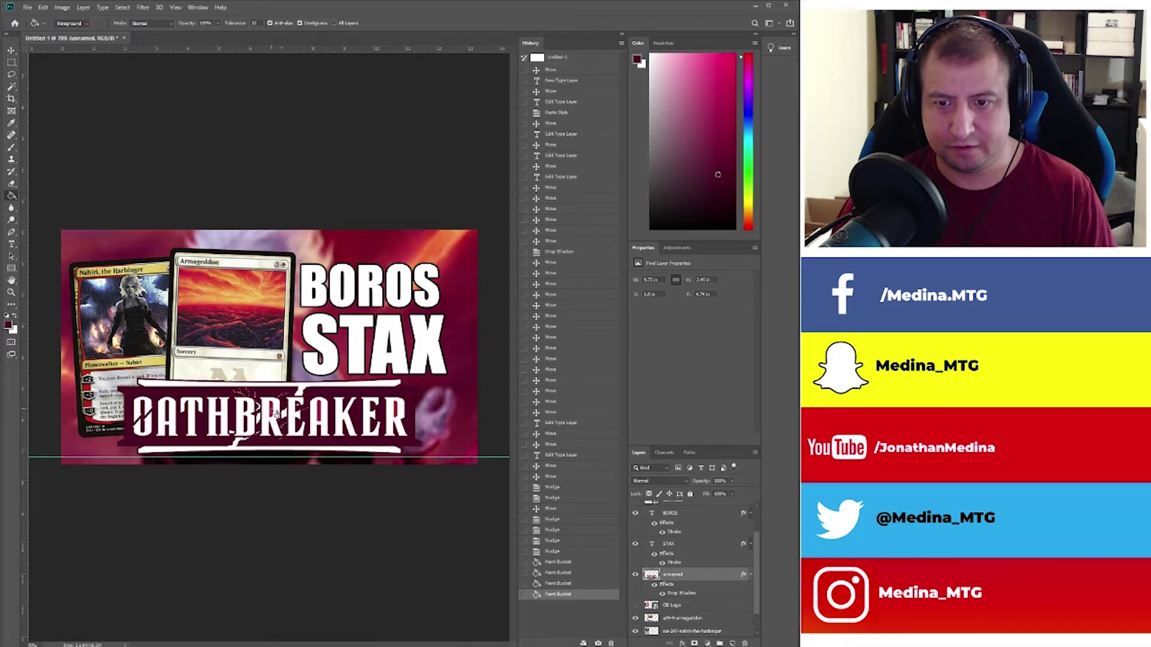
pyautogui.click(317, 417)
pyautogui.click(324, 418)
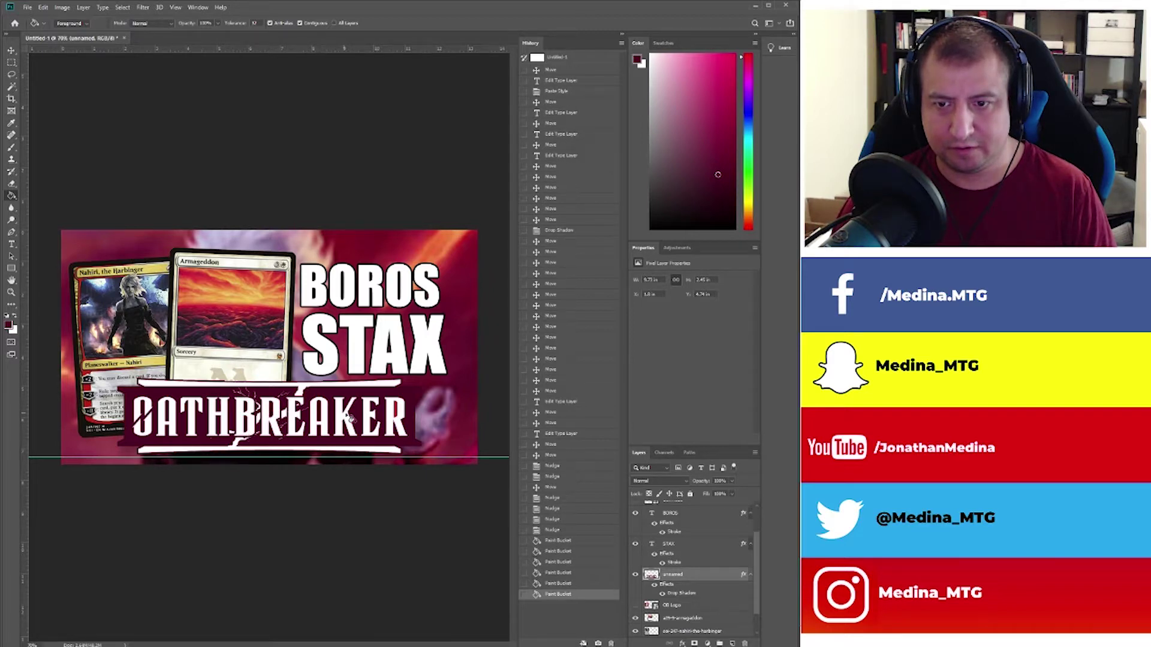
pyautogui.click(400, 414)
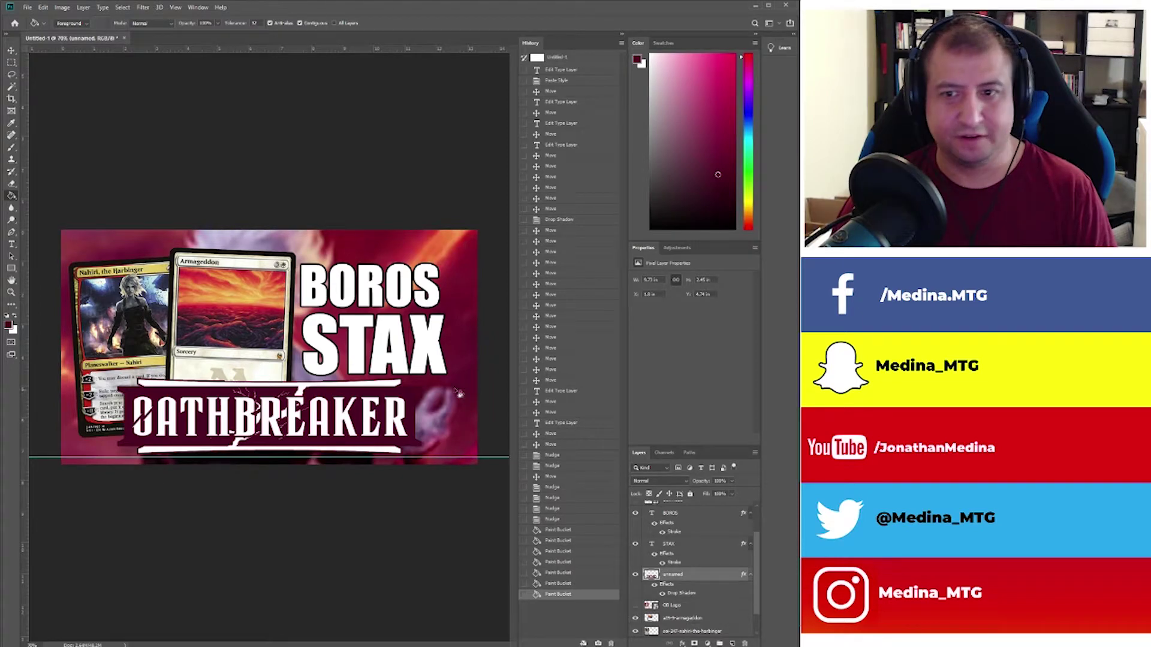
# Try a Gradient Overlay on the BOROS text, sampling a yellow-orange gradient and an orange-to-dark-red one.
pyautogui.click(11, 244)
pyautogui.click(388, 345)
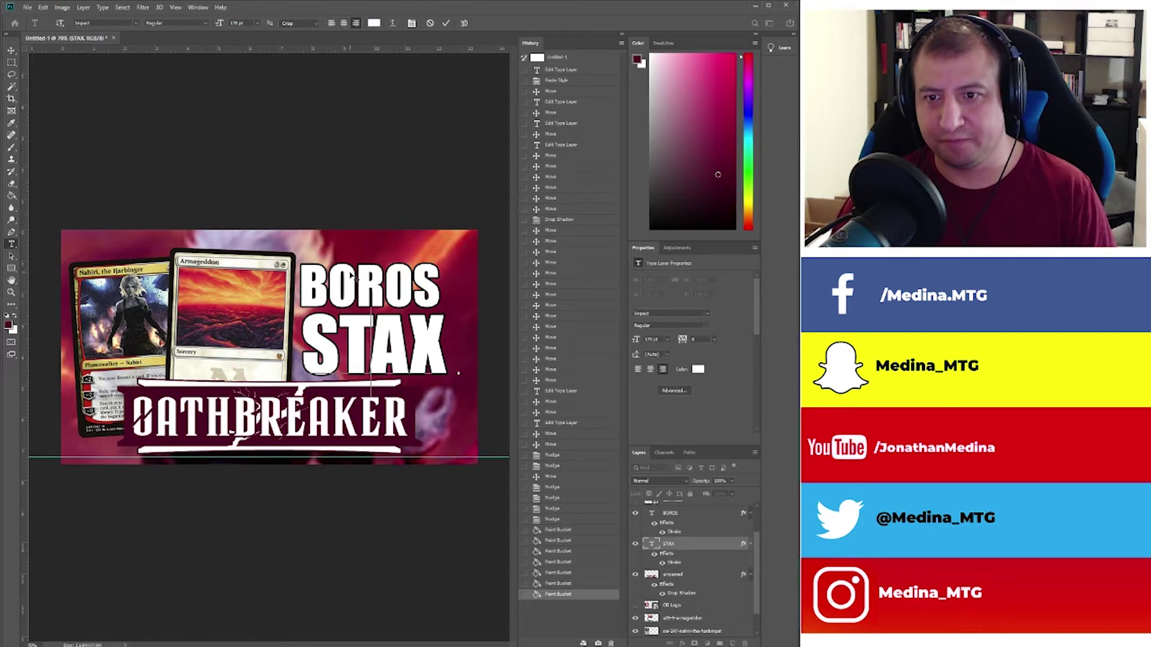
pyautogui.click(694, 524)
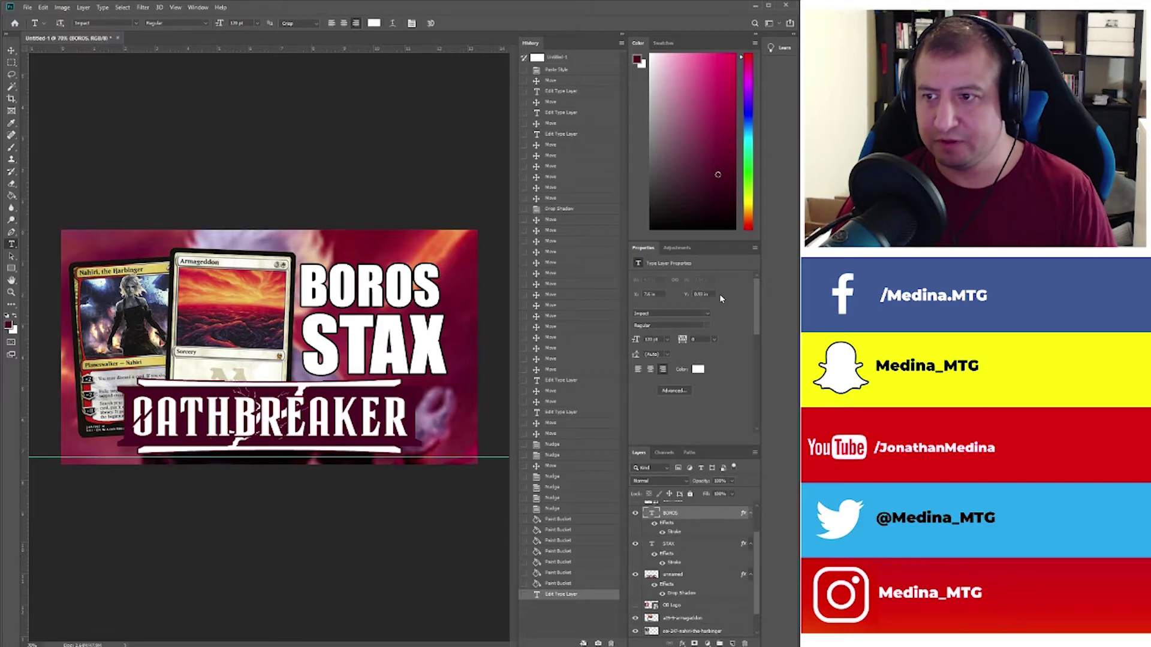
pyautogui.press('h')
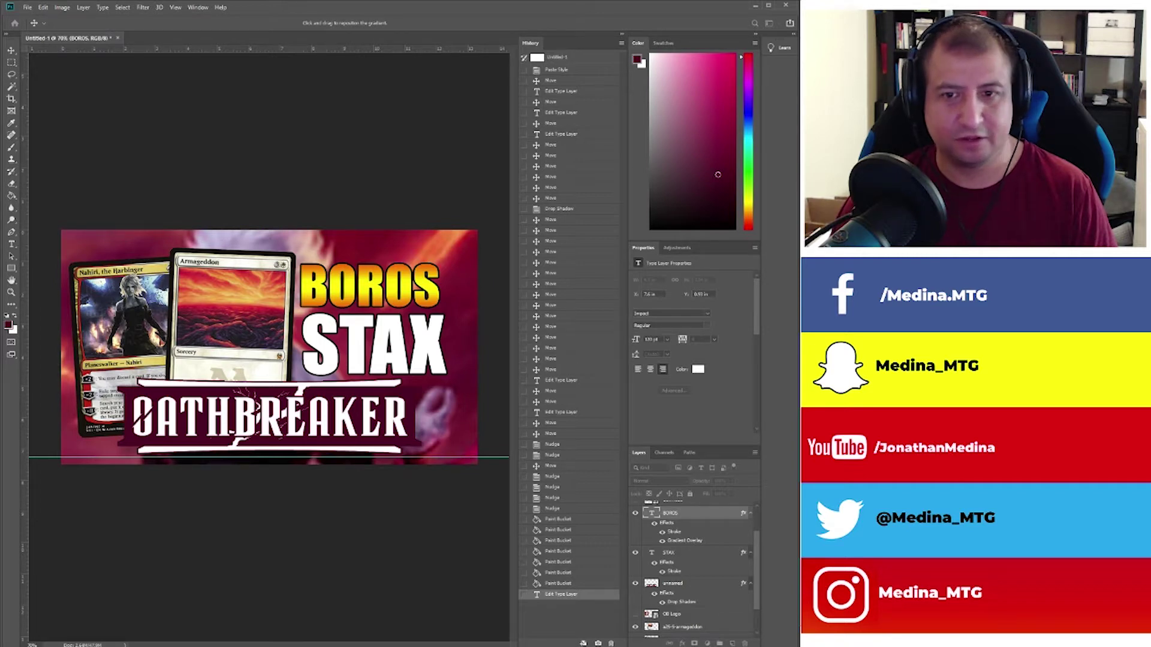
pyautogui.press('i')
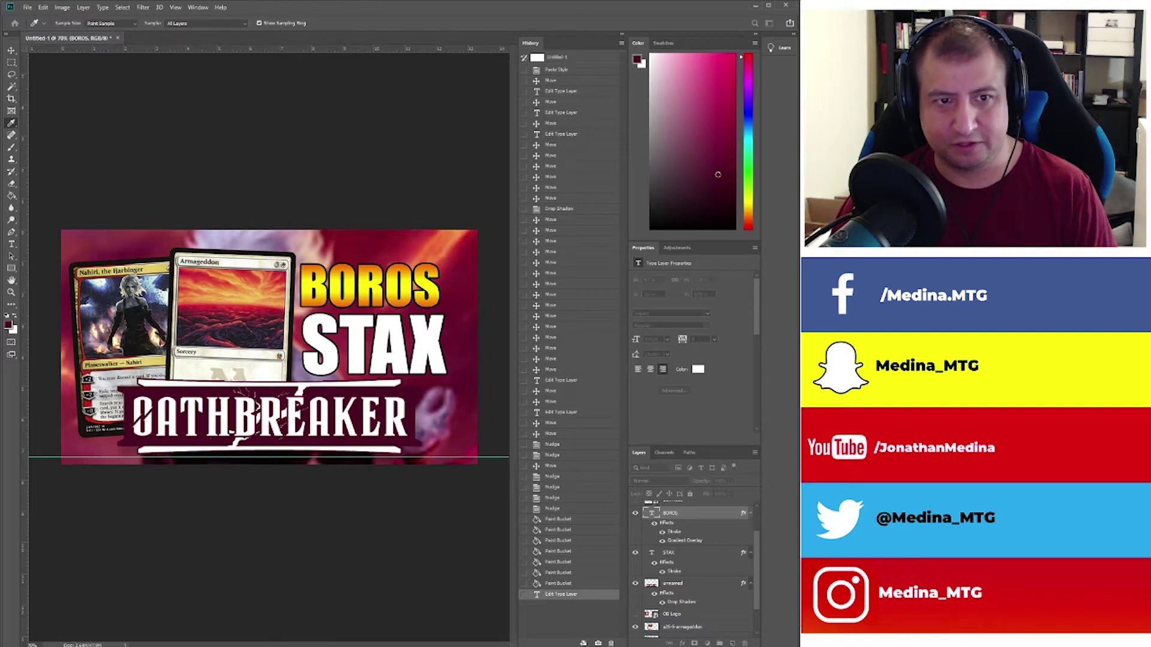
pyautogui.click(147, 256)
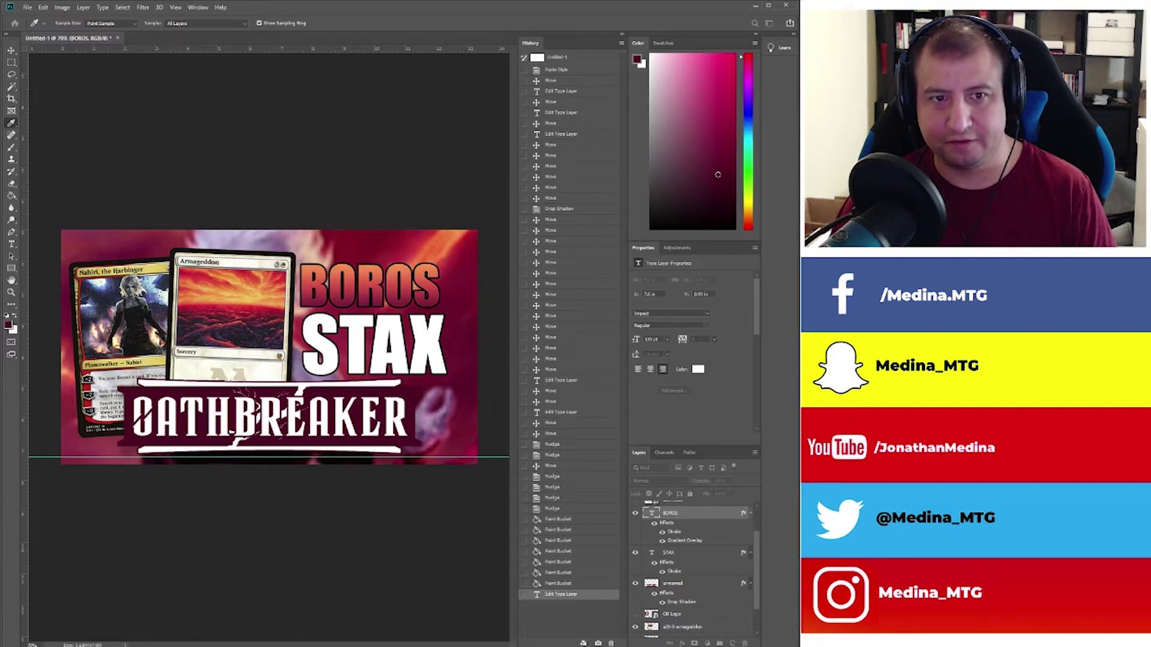
# Try blue-red, blue-yellow and grey gradients on the BOROS text and turn its Gradient Overlay off.
pyautogui.press('v')
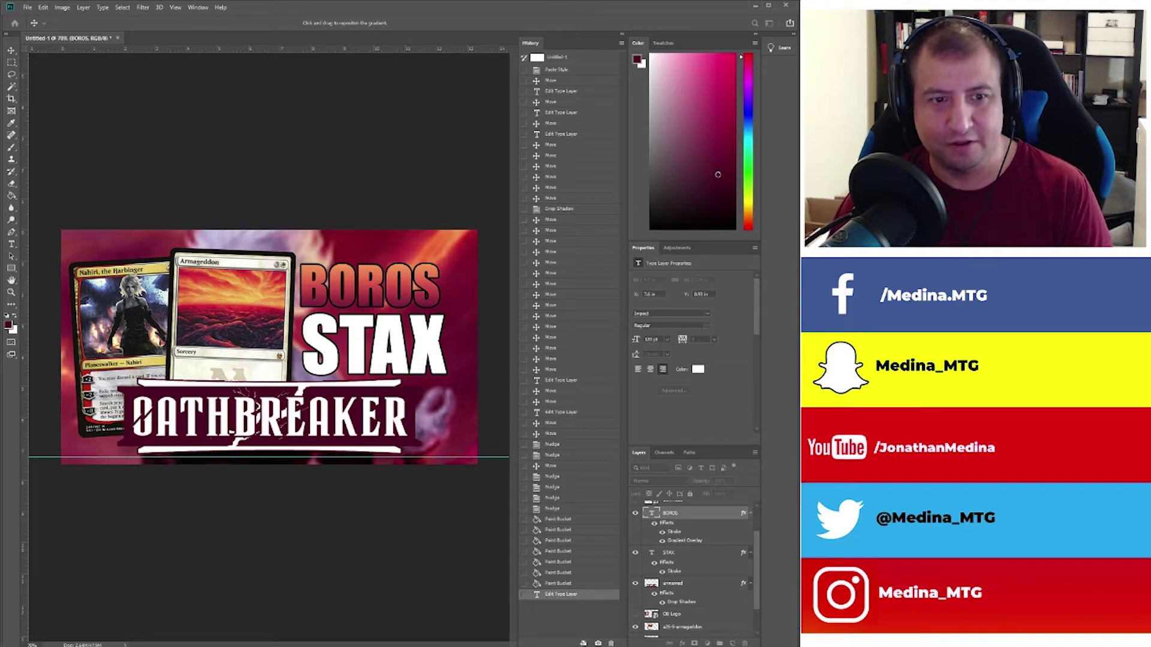
pyautogui.press('i')
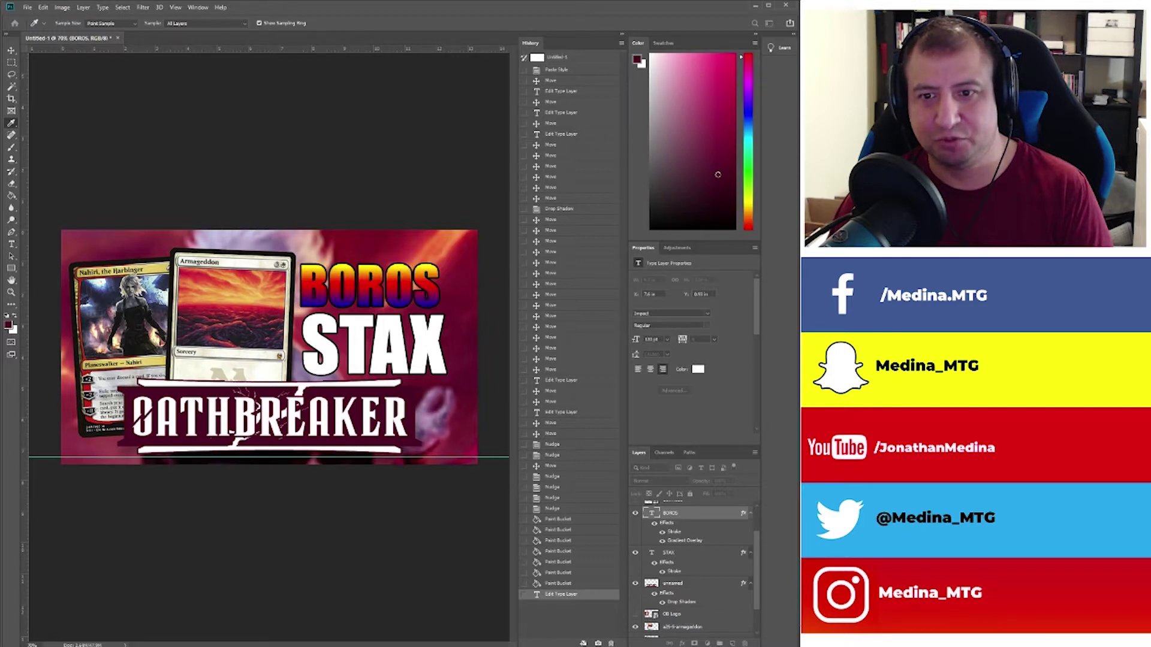
pyautogui.click(0, 162)
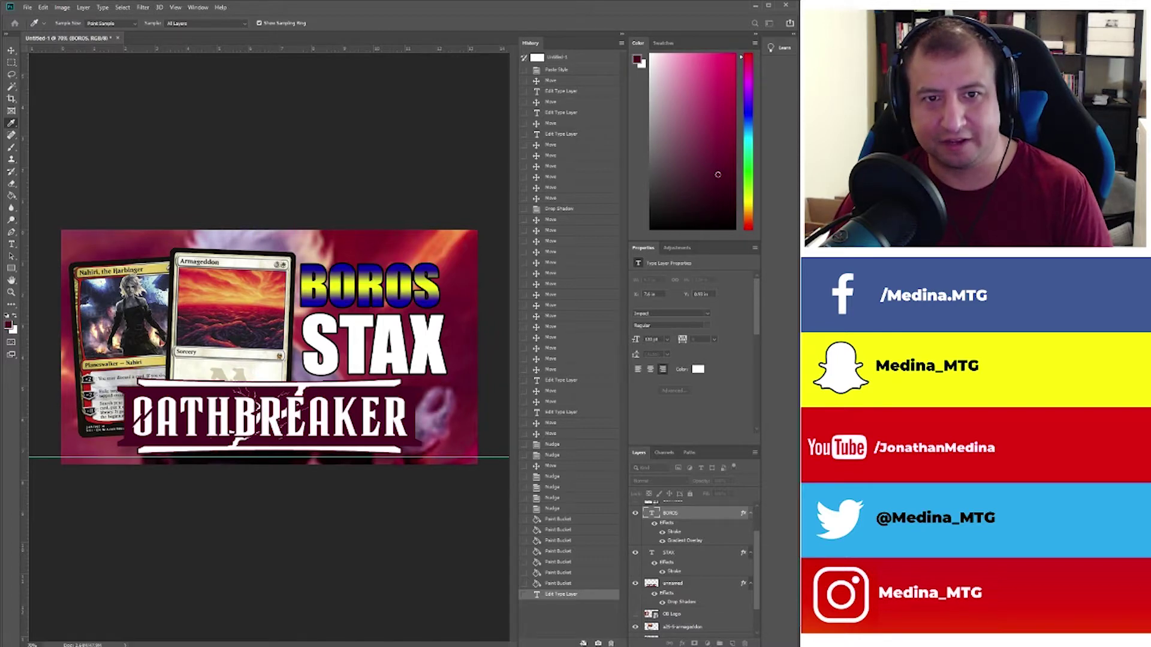
pyautogui.click(12, 162)
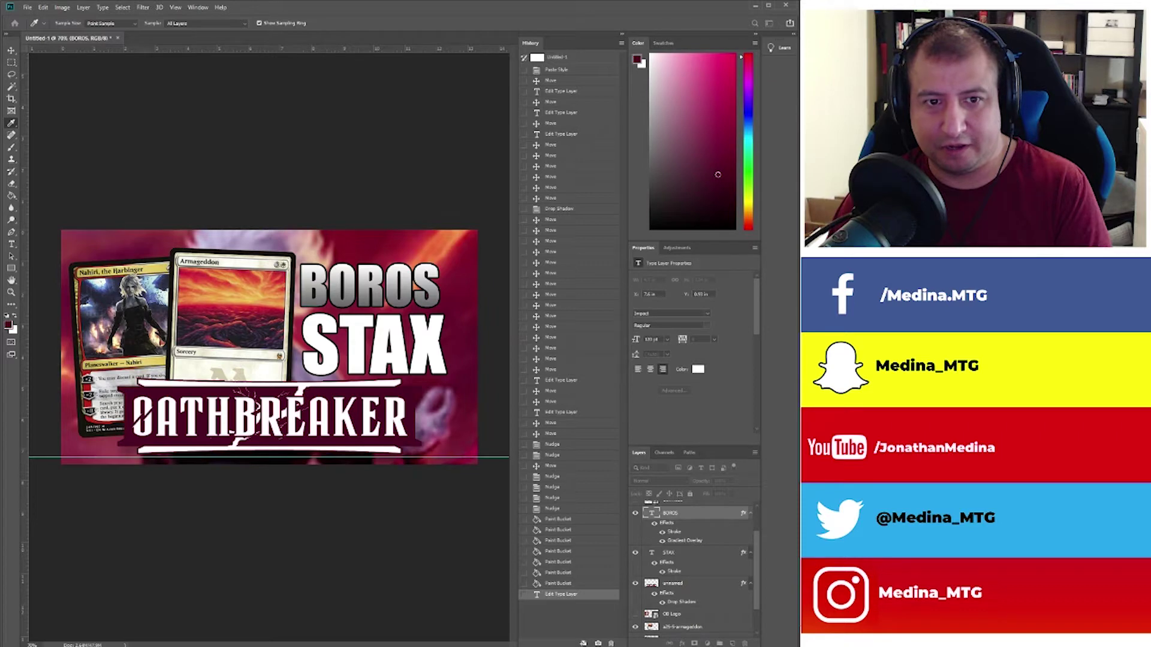
pyautogui.press('Return')
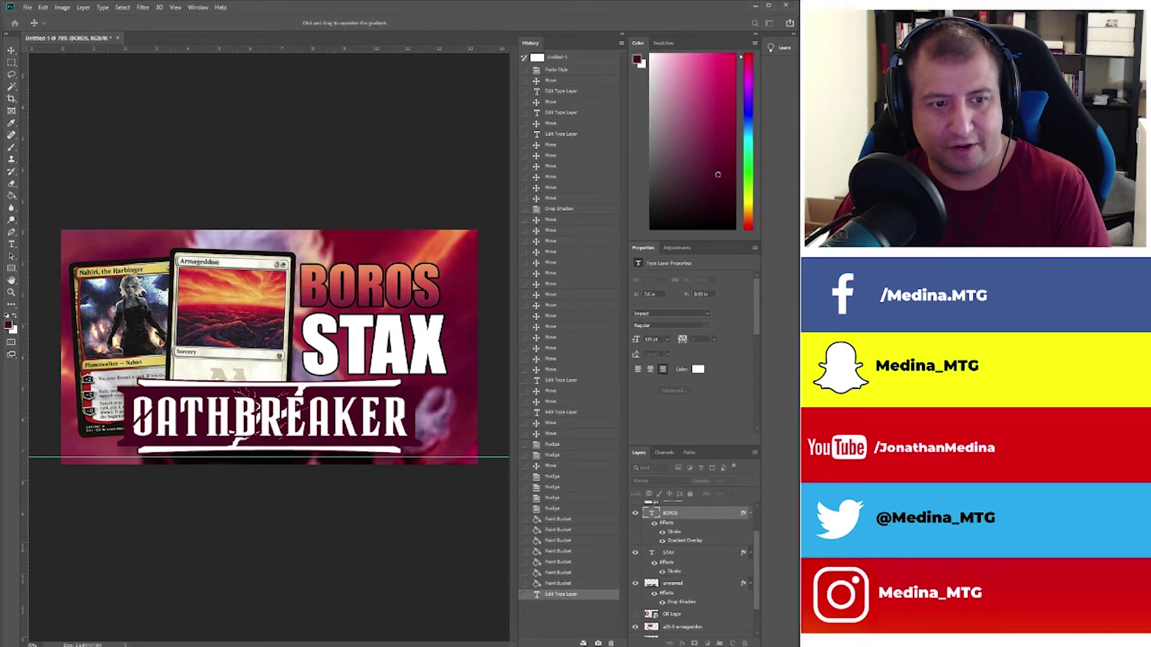
pyautogui.click(662, 541)
pyautogui.press('Return')
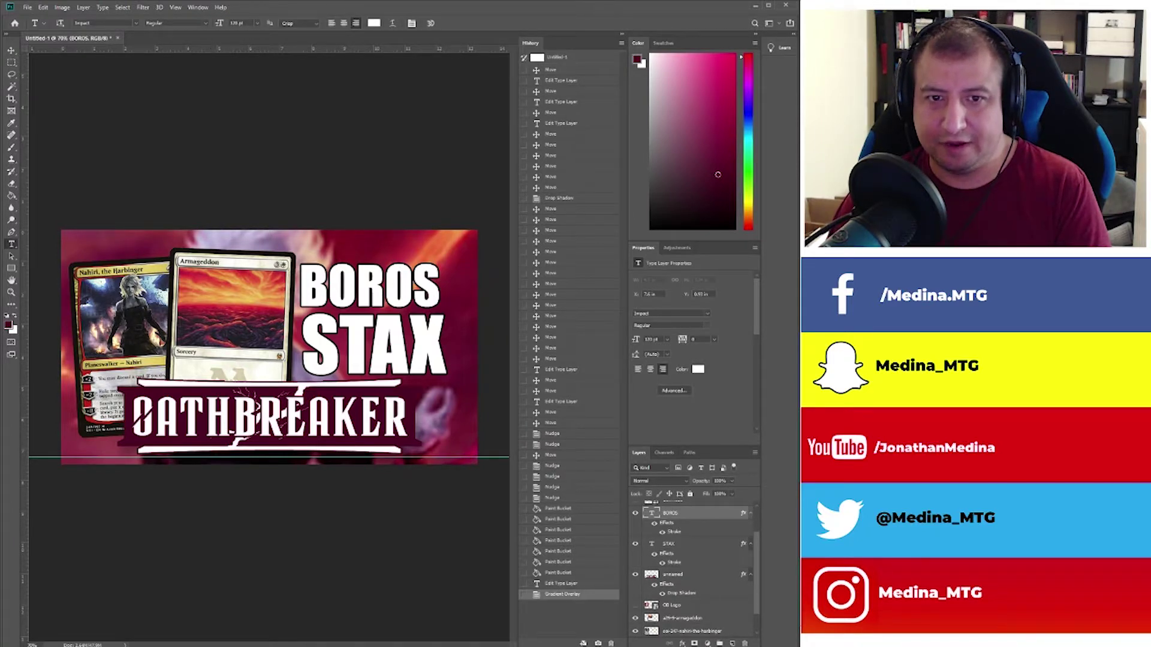
# Shift the BOROS text slightly to the right above STAX.
pyautogui.click(10, 50)
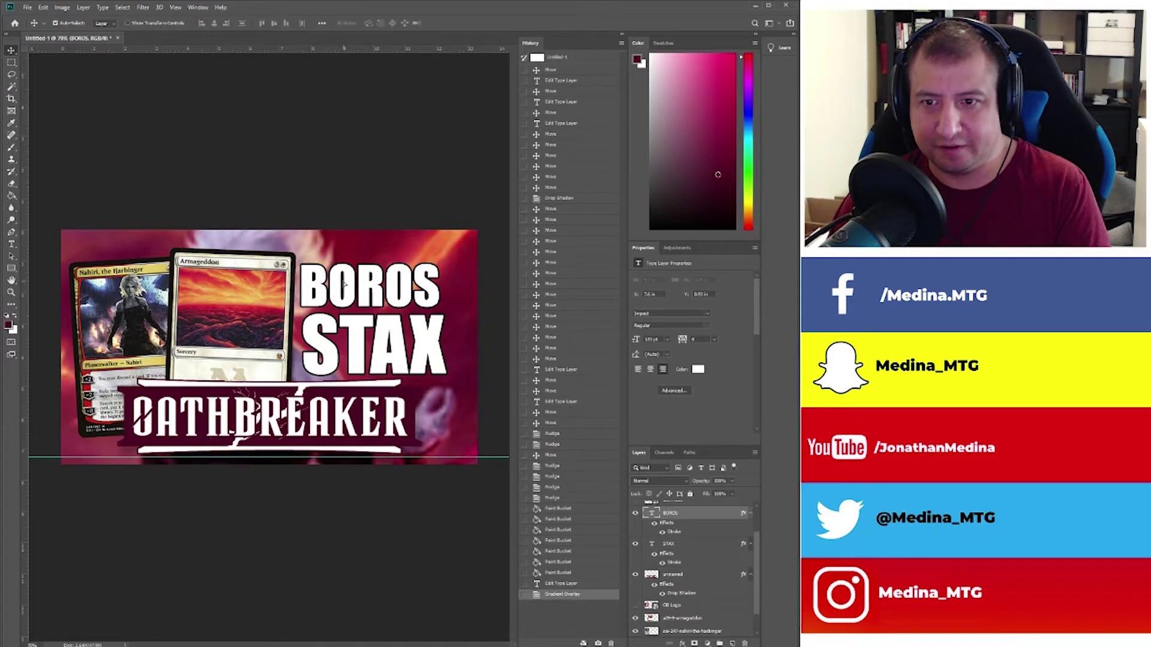
pyautogui.moveTo(345, 284); pyautogui.dragTo(346, 284)
pyautogui.click(292, 168)
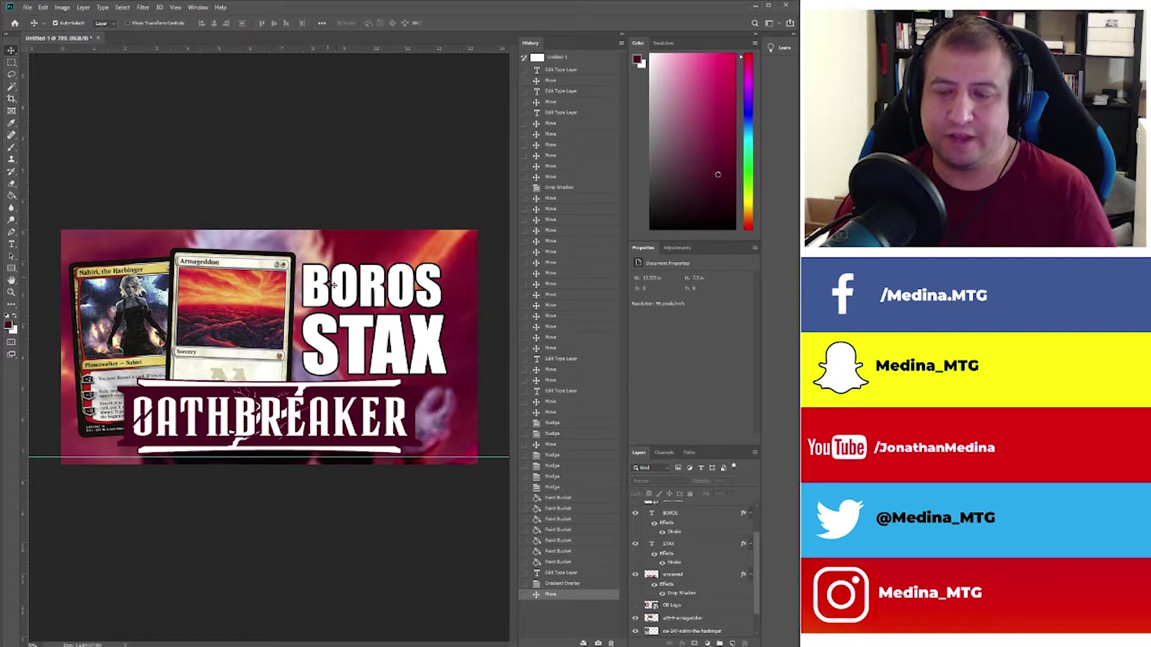
# Select the BOROS and STAX texts, both cards and the OATHBREAKER banner, and shift them together slightly to the right.
pyautogui.click(388, 295)
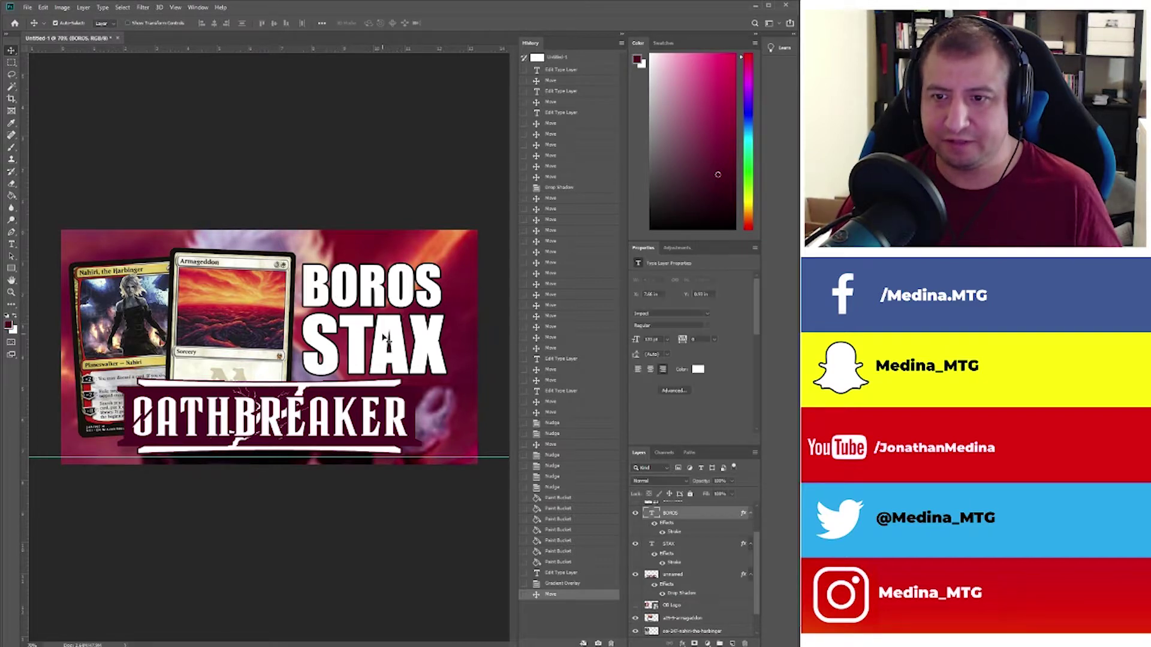
pyautogui.keyDown('shift'); pyautogui.click(388, 339); pyautogui.keyUp('shift')
pyautogui.keyDown('shift'); pyautogui.click(270, 341); pyautogui.keyUp('shift')
pyautogui.keyDown('shift'); pyautogui.click(126, 325); pyautogui.keyUp('shift')
pyautogui.keyDown('shift'); pyautogui.click(200, 403); pyautogui.keyUp('shift')
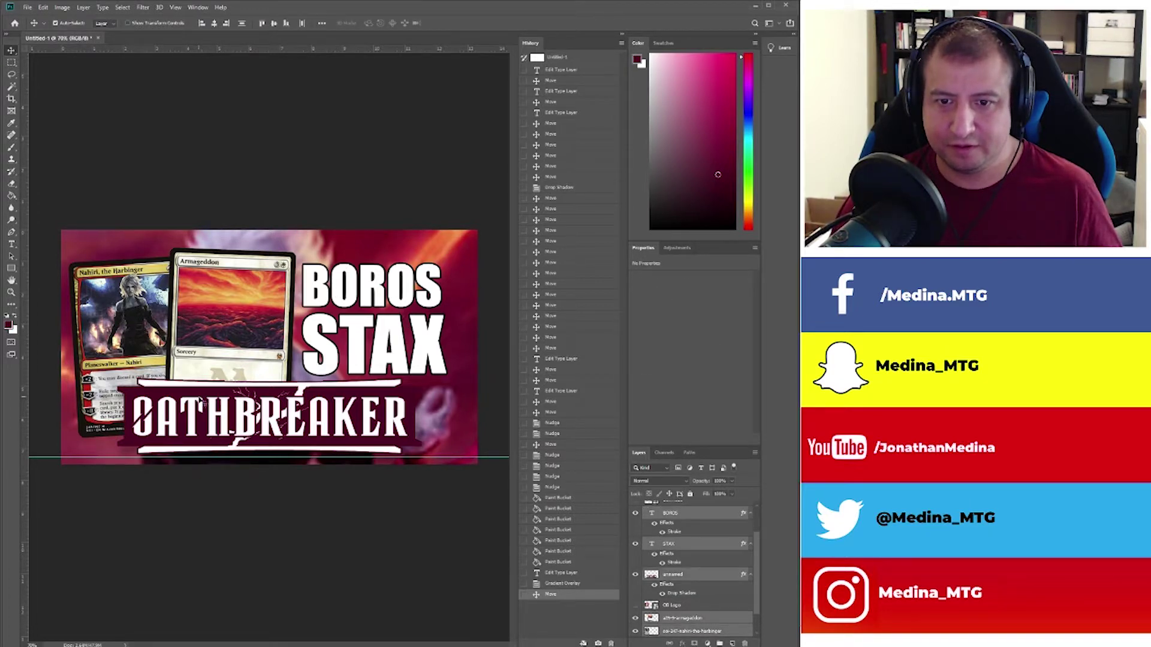
pyautogui.moveTo(290, 408)
pyautogui.mouseDown()
pyautogui.moveTo(290, 395)
pyautogui.moveTo(295, 409)
pyautogui.mouseUp()
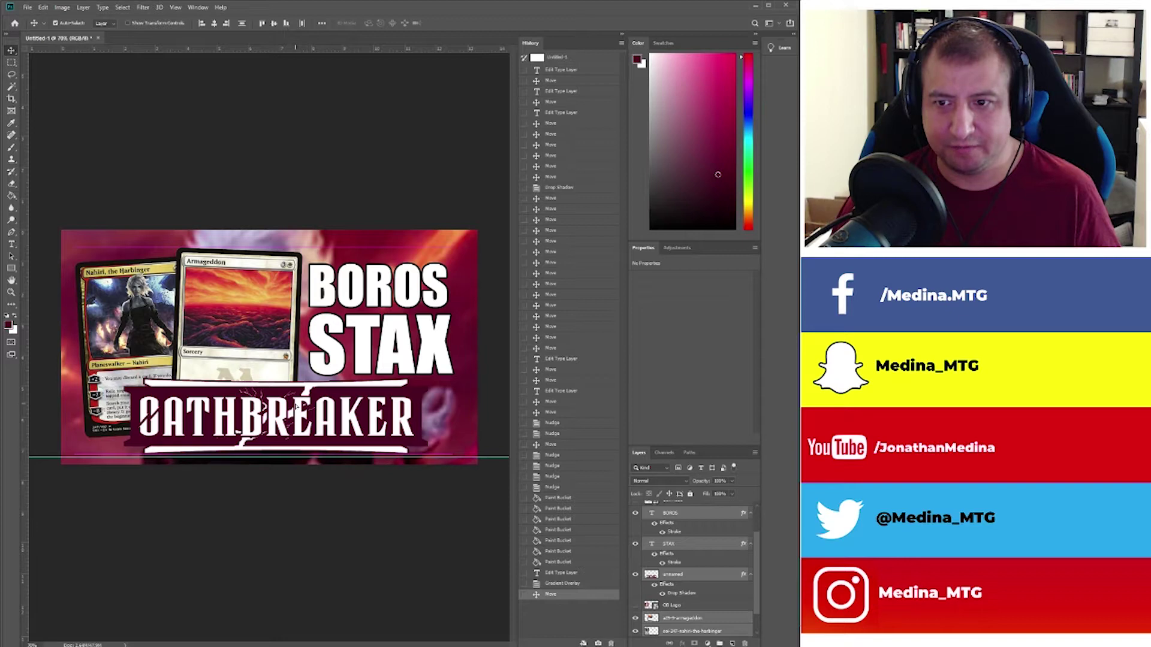
pyautogui.moveTo(296, 408); pyautogui.dragTo(294, 409)
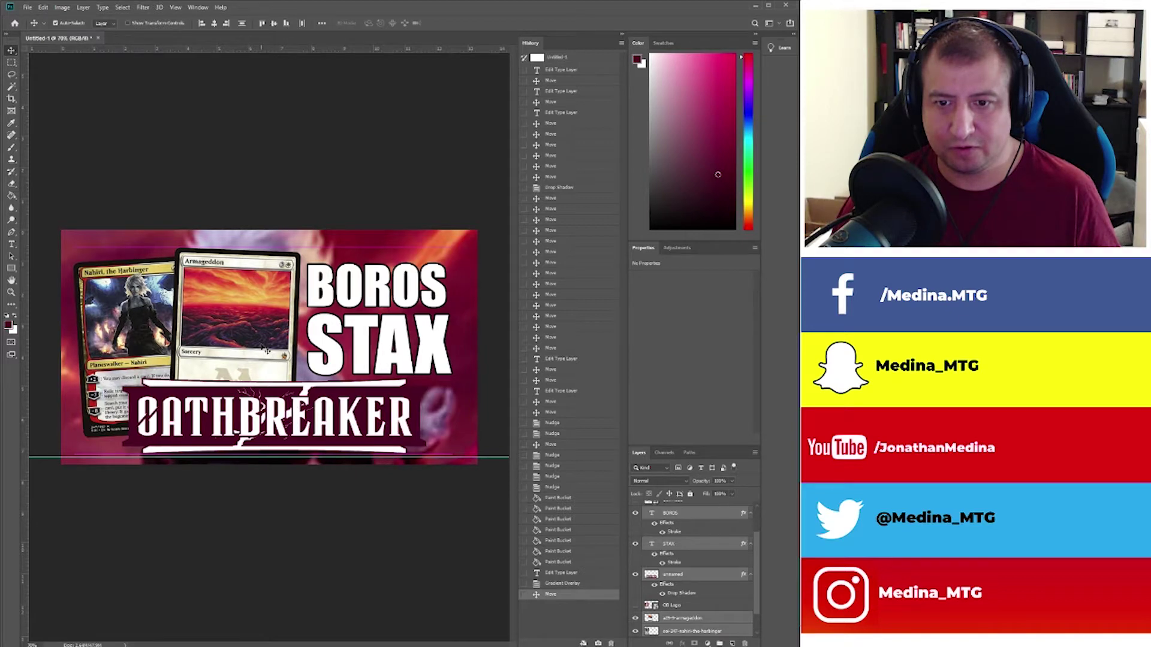
pyautogui.click(272, 149)
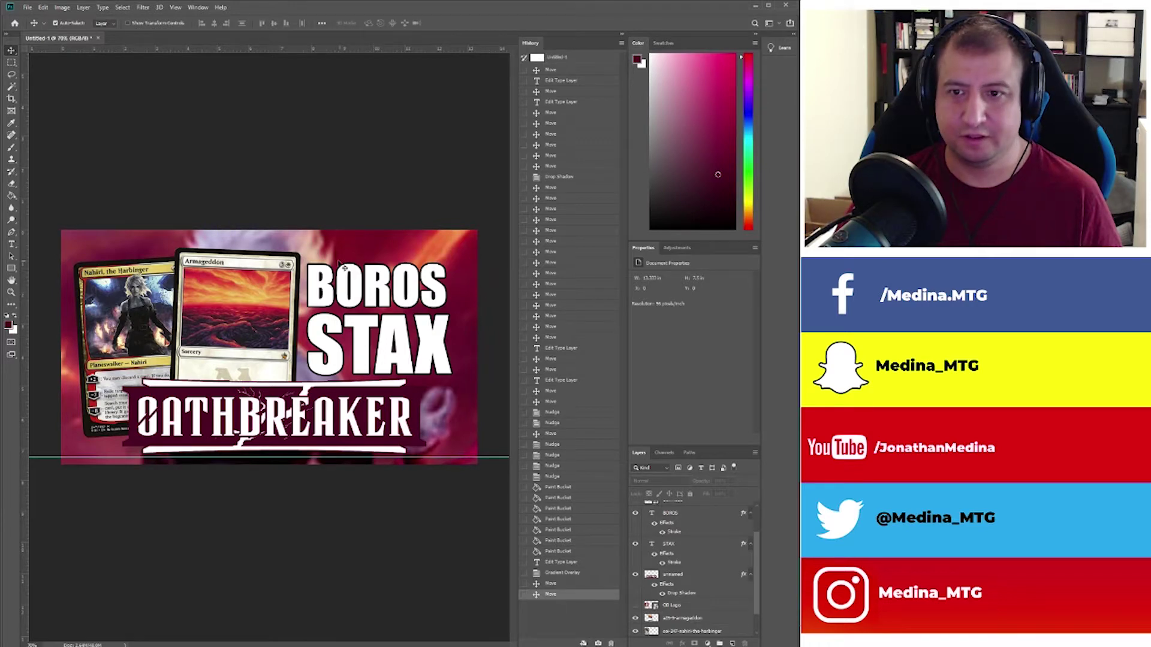
# Set the BOROS text's font size to 115 pt and move it slightly left to sit above STAX.
pyautogui.click(379, 291)
pyautogui.doubleClick(379, 291)
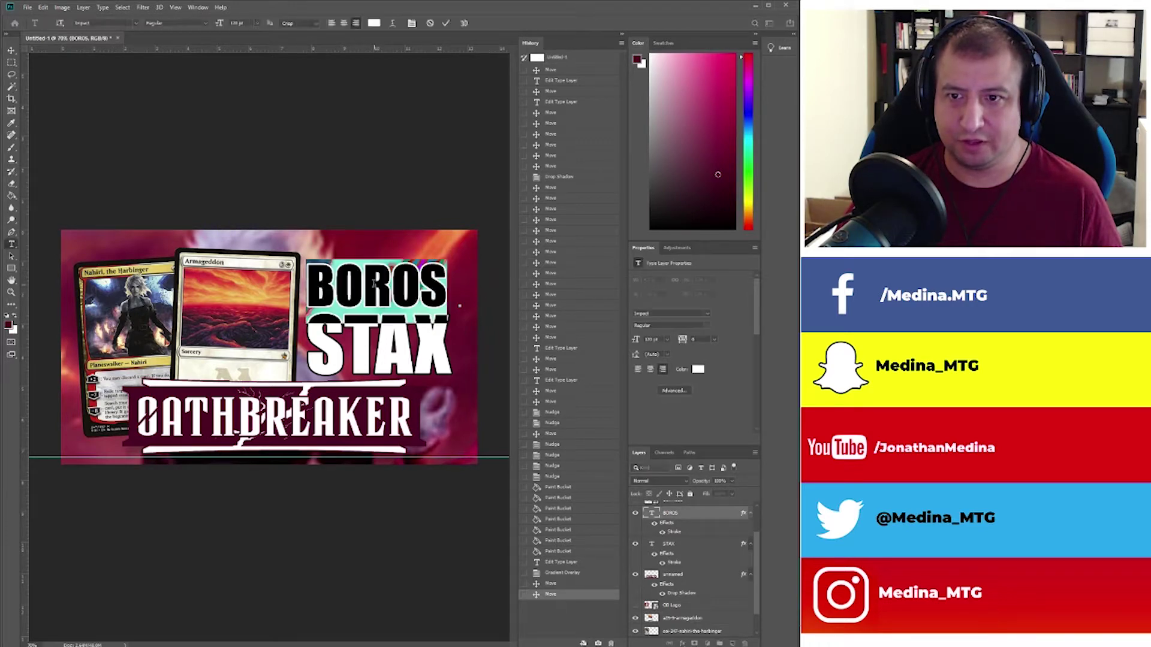
pyautogui.click(248, 22)
pyautogui.write('1')
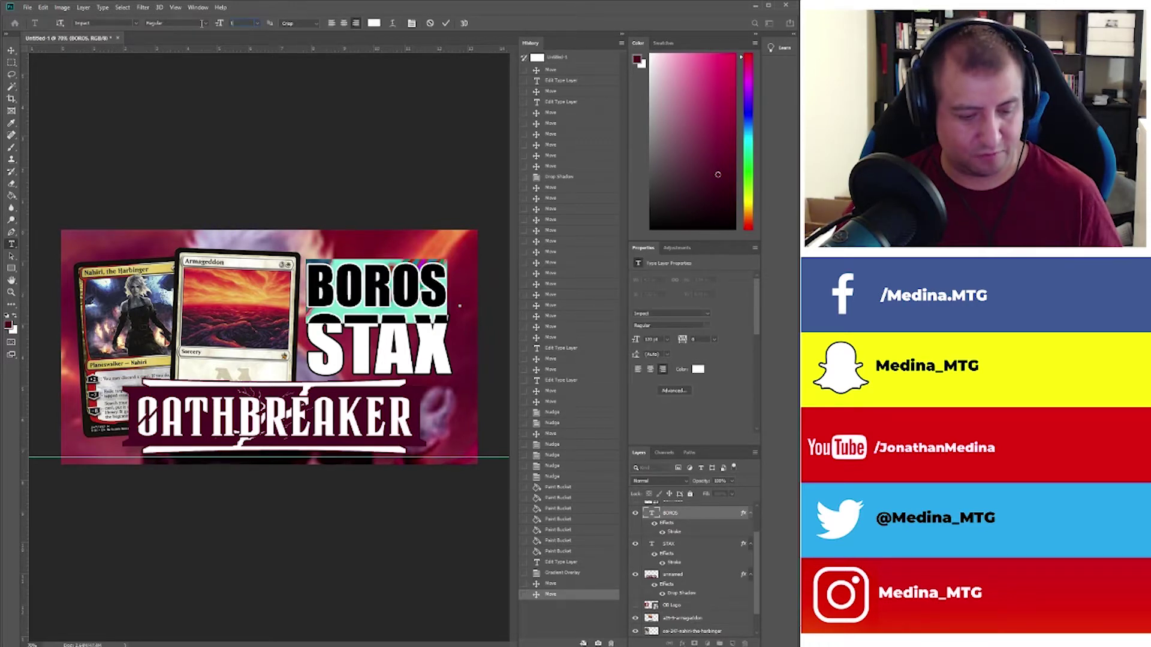
pyautogui.write('15')
pyautogui.press('Return')
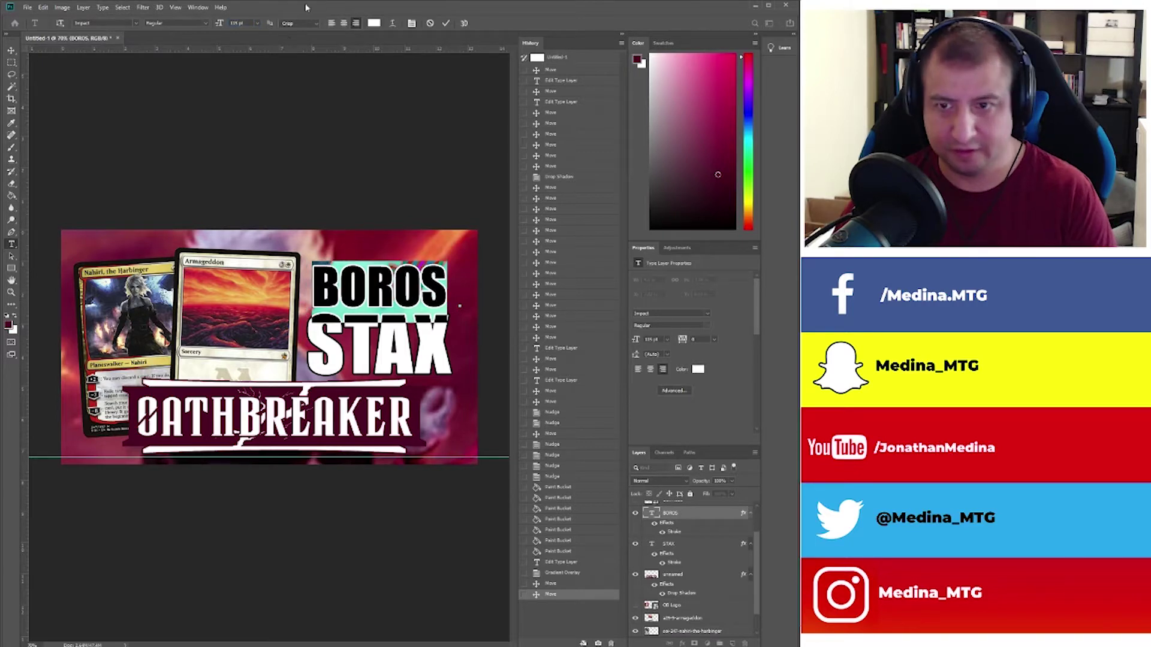
pyautogui.click(337, 174)
pyautogui.moveTo(406, 294); pyautogui.dragTo(402, 295)
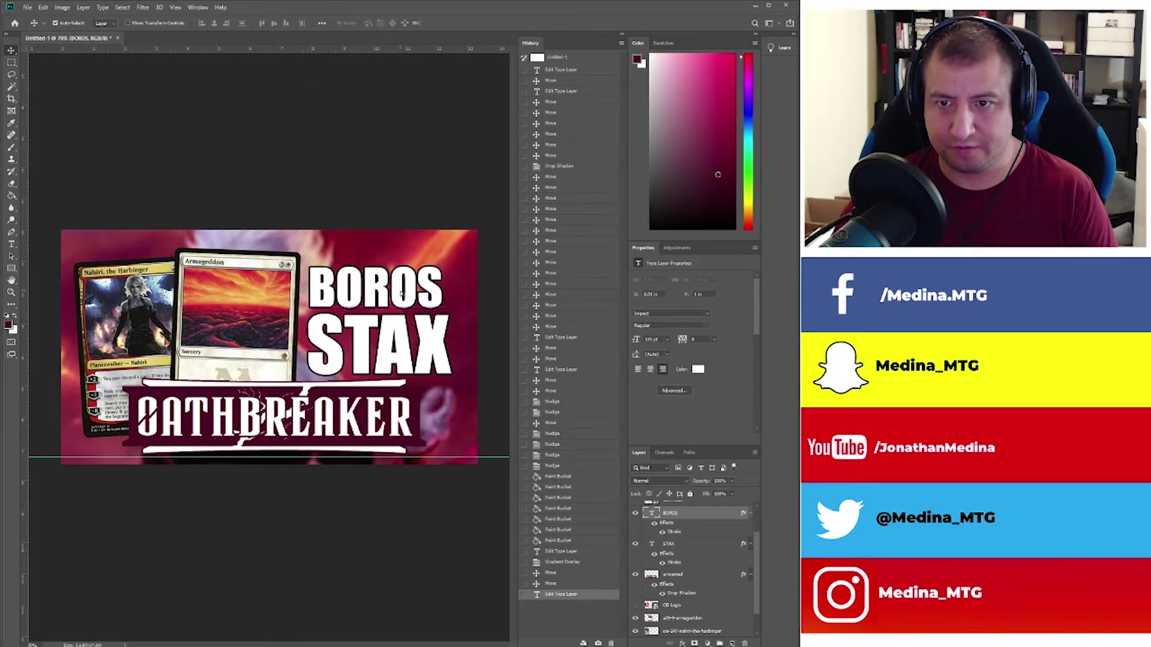
pyautogui.click(373, 192)
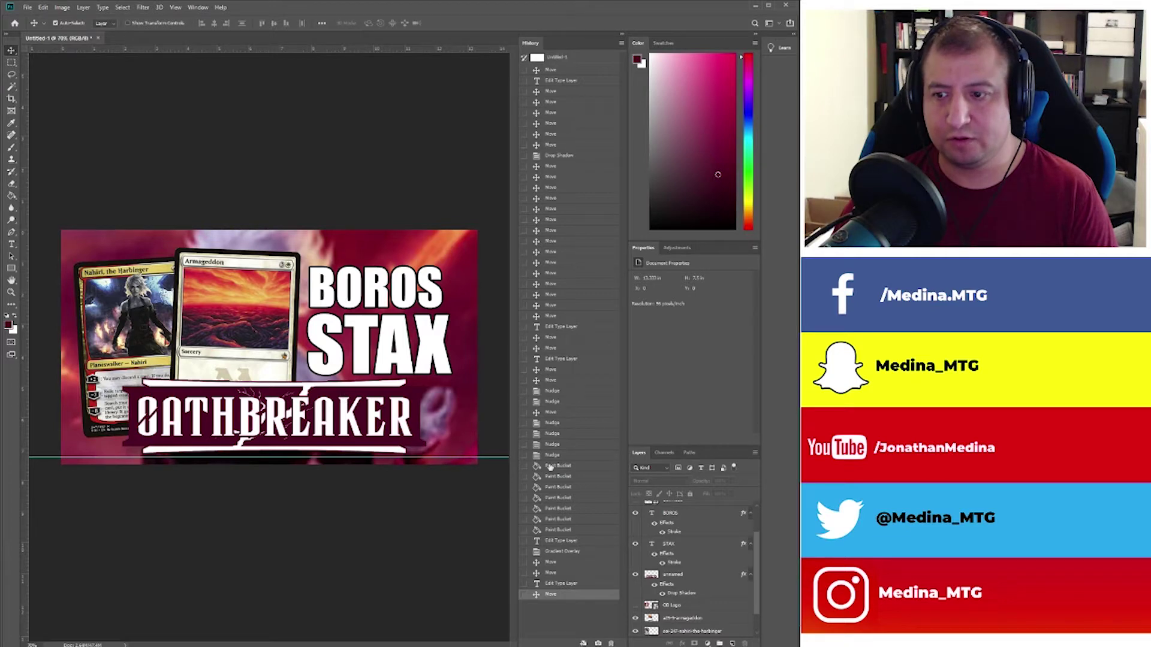
# Show the face-screaming-in-fear emoji layer, place it in the thumbnail's lower-right corner, and shift the OATHBREAKER banner left beside it.
pyautogui.scroll(1, 685, 542)
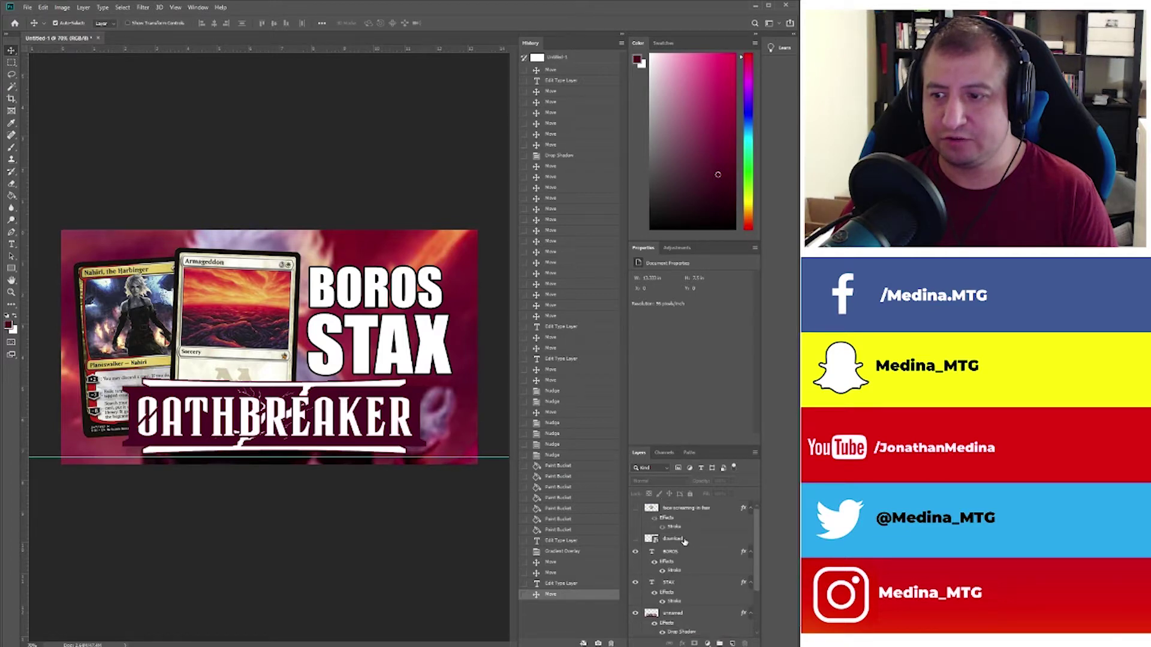
pyautogui.click(635, 508)
pyautogui.moveTo(295, 323); pyautogui.dragTo(452, 405)
pyautogui.moveTo(309, 403); pyautogui.dragTo(266, 406)
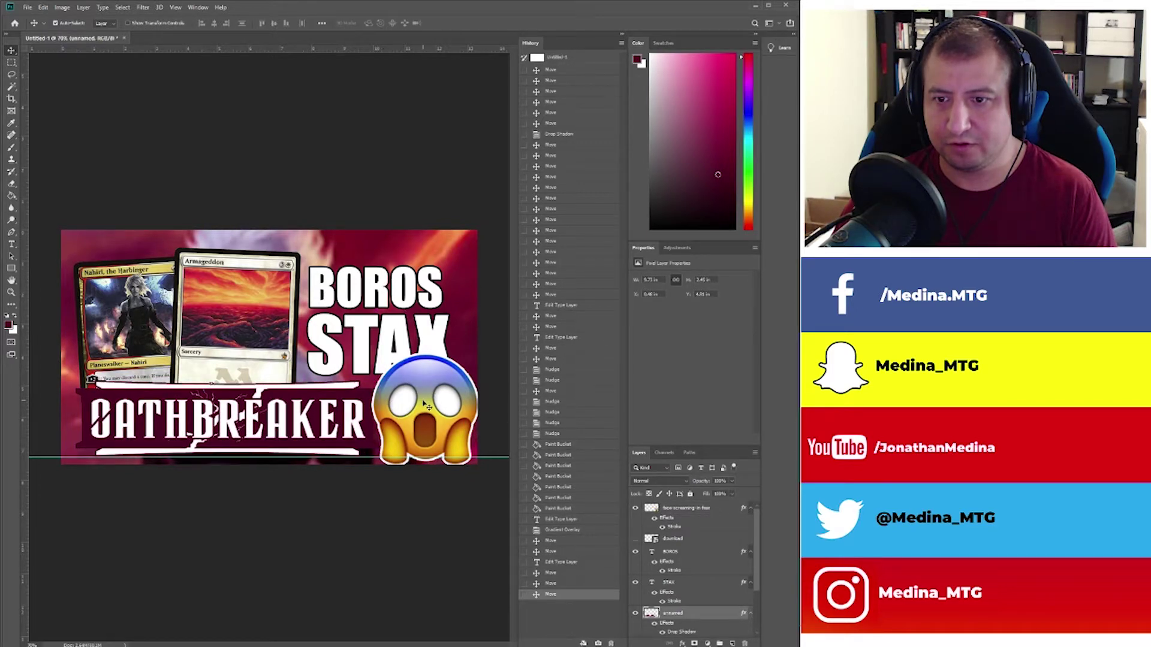
# Move the screaming emoji slightly up and left and scale it down to about 72% beneath STAX.
pyautogui.moveTo(428, 404); pyautogui.dragTo(420, 393)
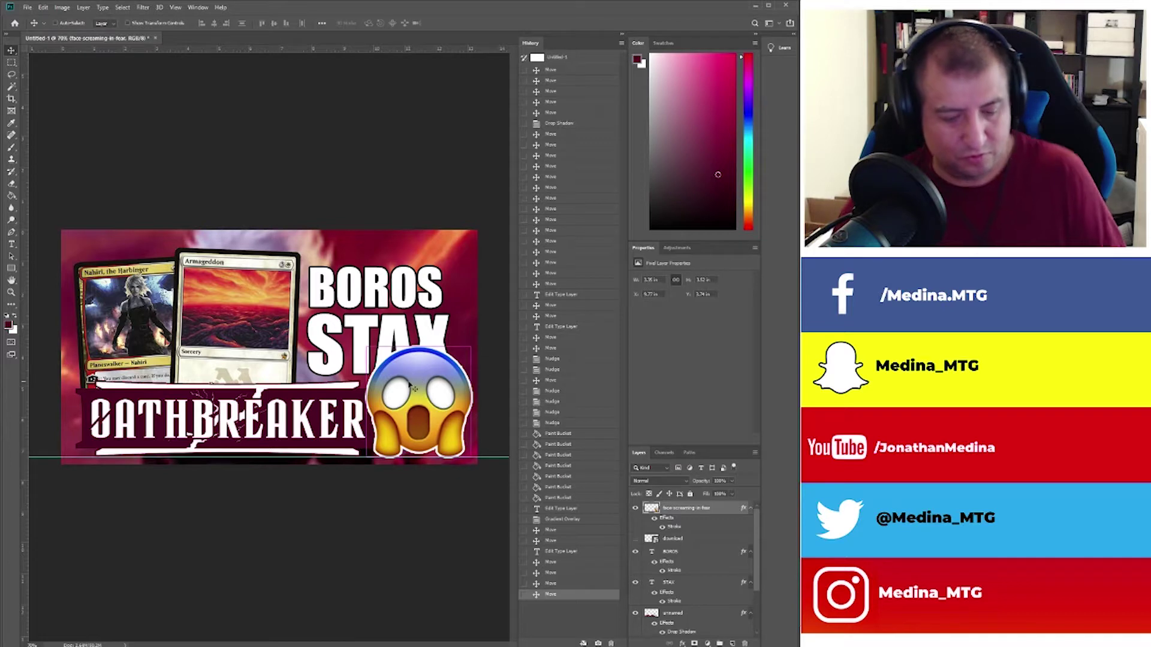
pyautogui.hotkey('ctrl', 't')
pyautogui.moveTo(365, 346); pyautogui.dragTo(396, 400)
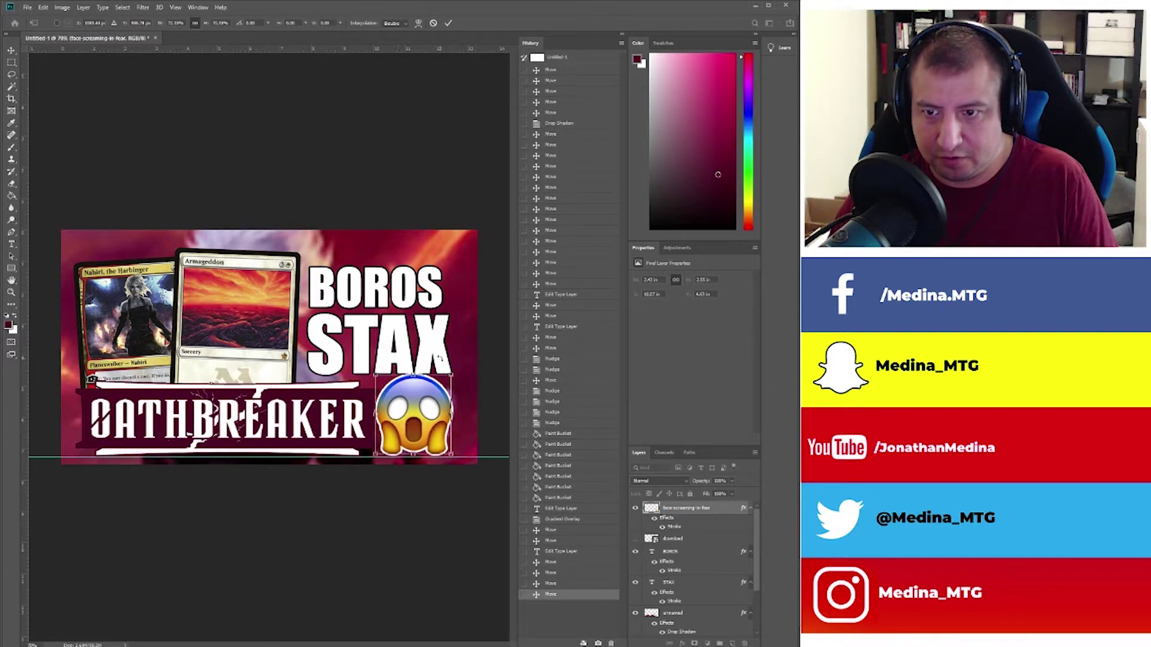